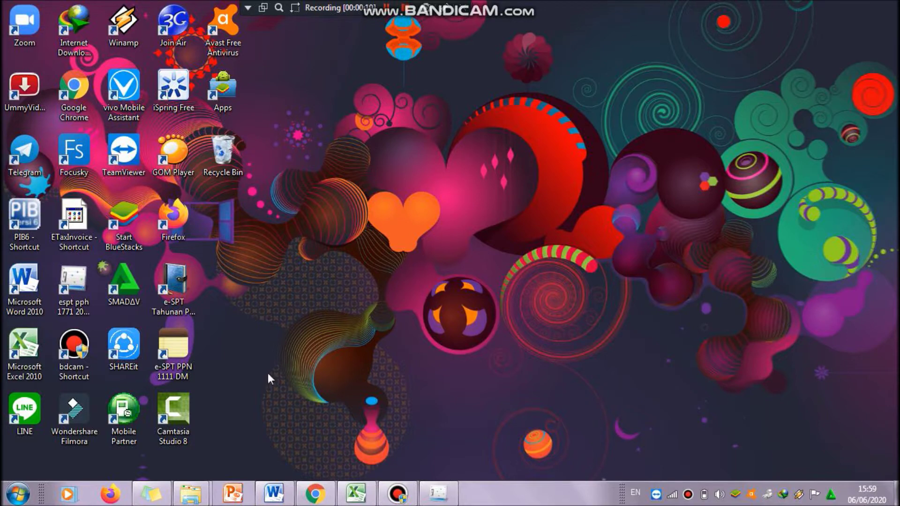
# From the Video badan folder window, open the Data Impor Kredit DN benar workbook in Excel
pyautogui.moveTo(202, 495)
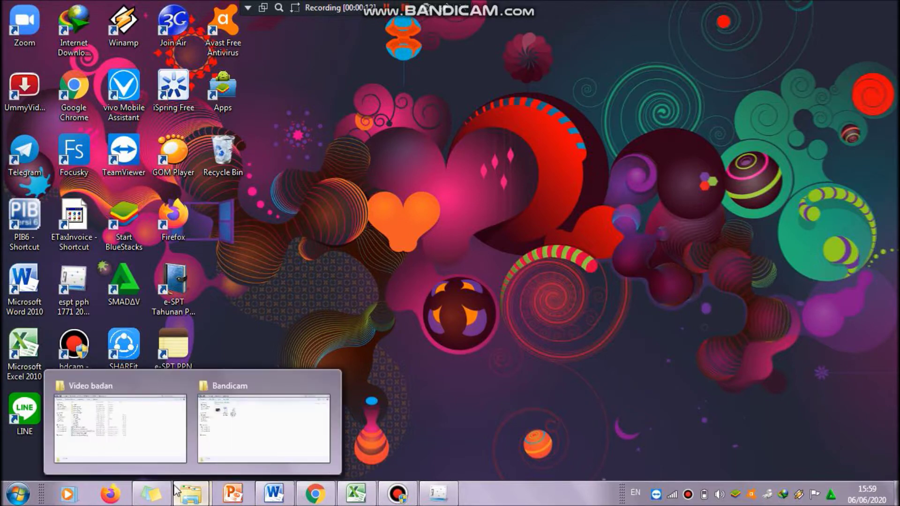
pyautogui.click(155, 446)
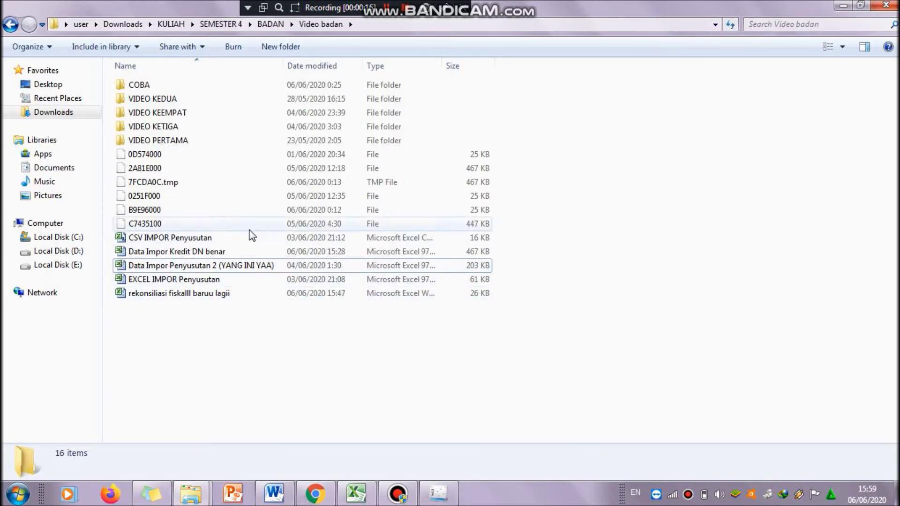
pyautogui.doubleClick(250, 251)
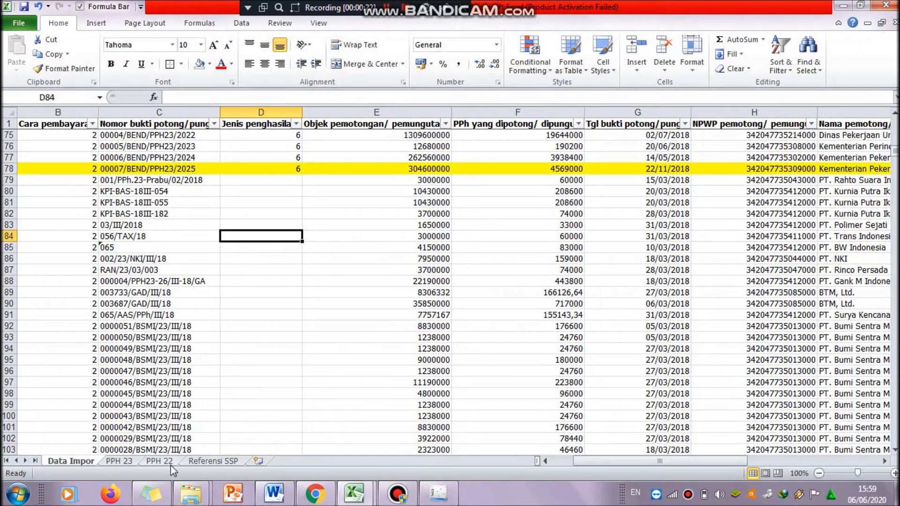
# Show the PPH 23 sheet and check its last entry, number 803, in row 808
pyautogui.click(133, 462)
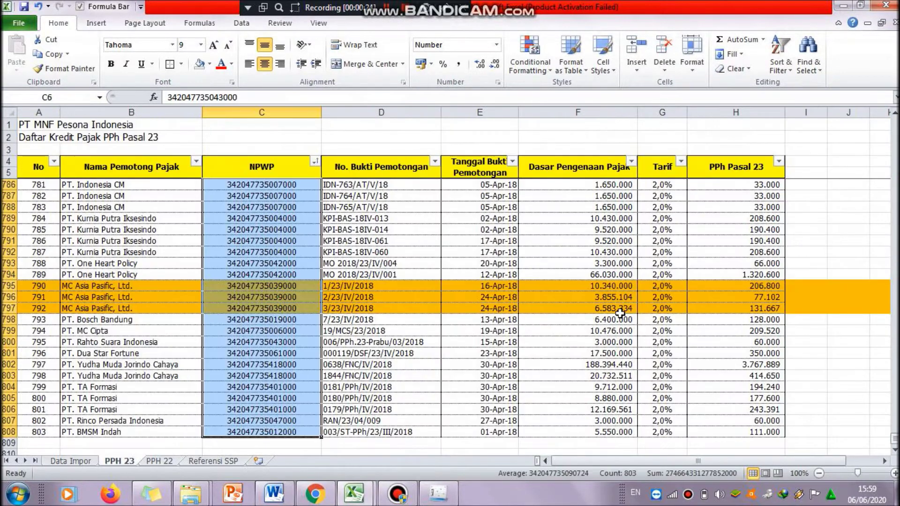
pyautogui.click(814, 252)
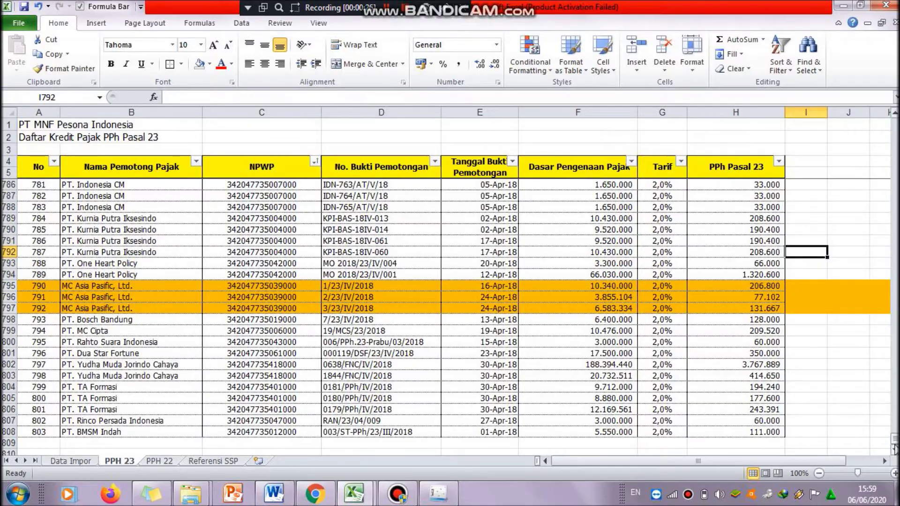
pyautogui.moveTo(894, 443)
pyautogui.mouseDown()
pyautogui.moveTo(892, 350)
pyautogui.moveTo(893, 441)
pyautogui.mouseUp()
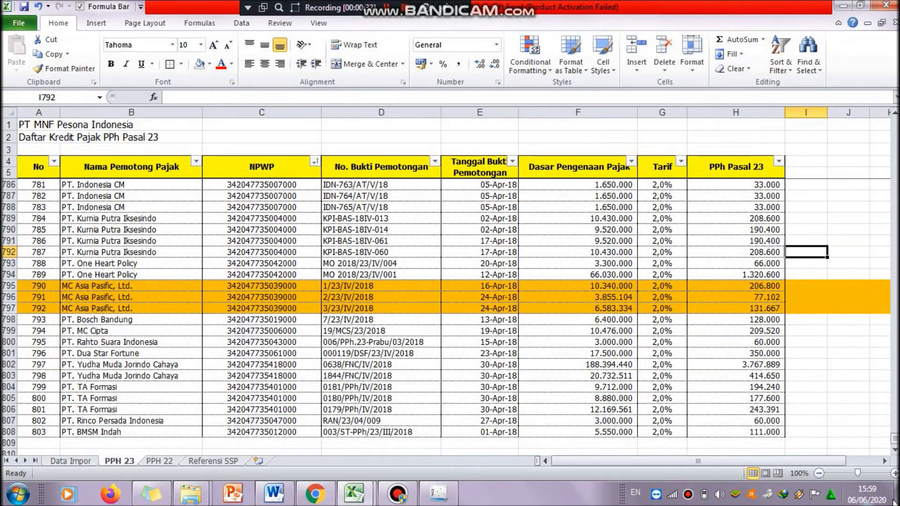
pyautogui.click(54, 434)
pyautogui.click(128, 433)
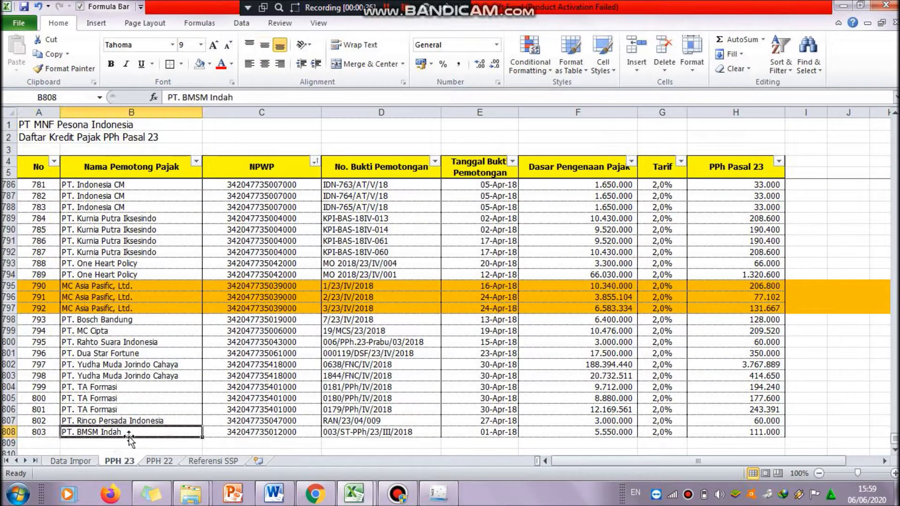
# Switch to the PPH 22 sheet and scroll back to its top-left corner
pyautogui.click(159, 463)
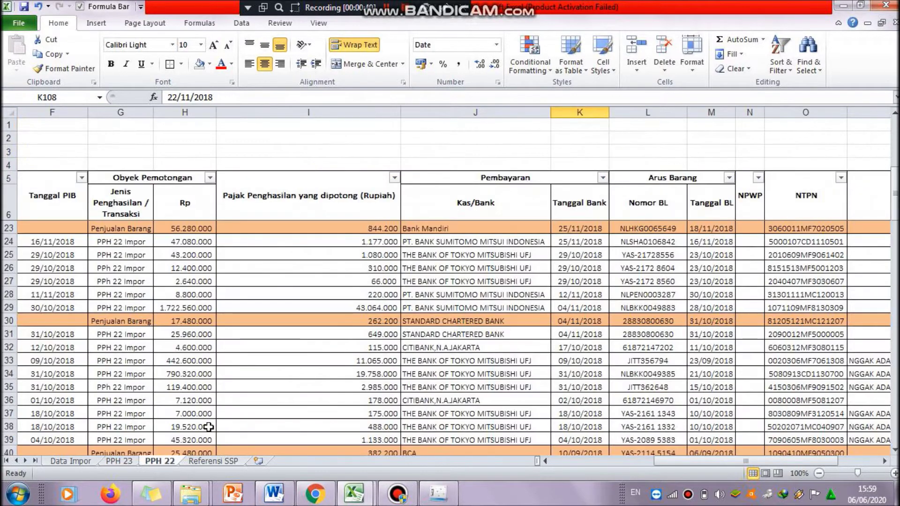
pyautogui.moveTo(895, 218); pyautogui.dragTo(895, 272)
pyautogui.moveTo(713, 460); pyautogui.dragTo(594, 482)
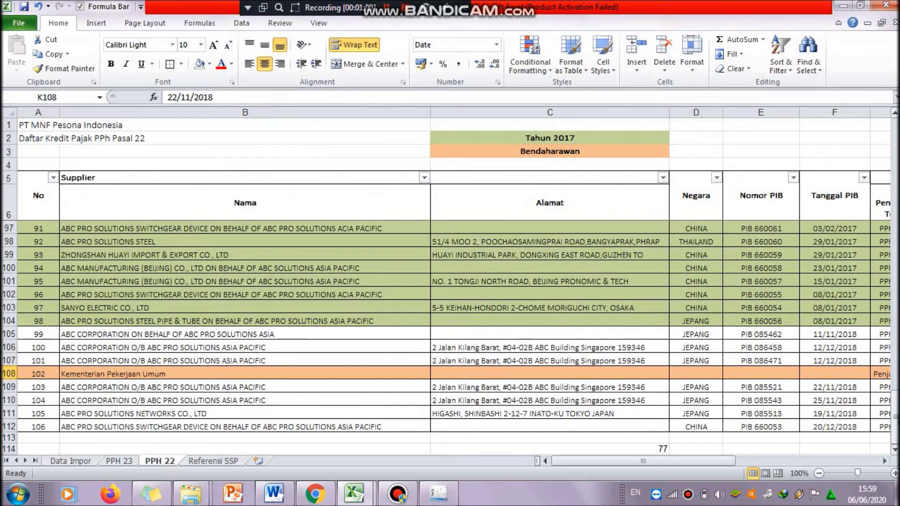
pyautogui.moveTo(895, 417); pyautogui.dragTo(895, 152)
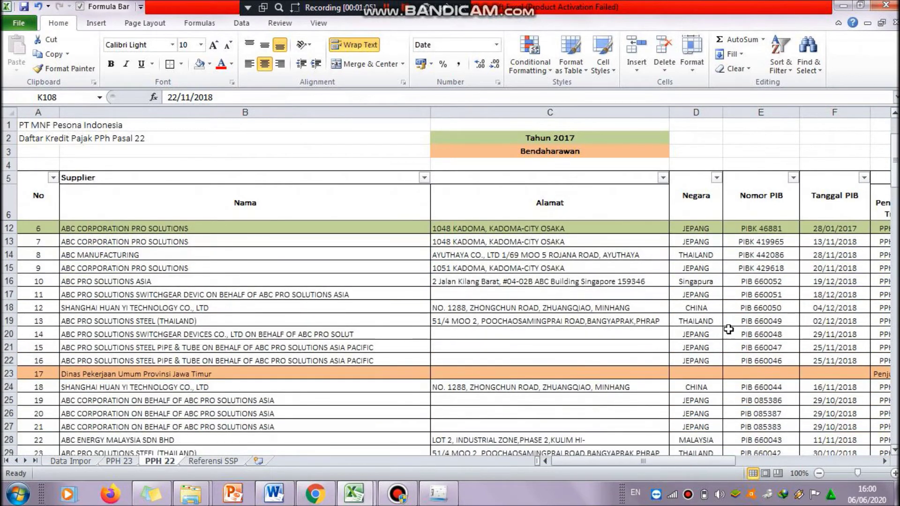
# Inspect the Dinas Pekerjaan Umum entries in rows 23 and 30 of the supplier list
pyautogui.click(267, 372)
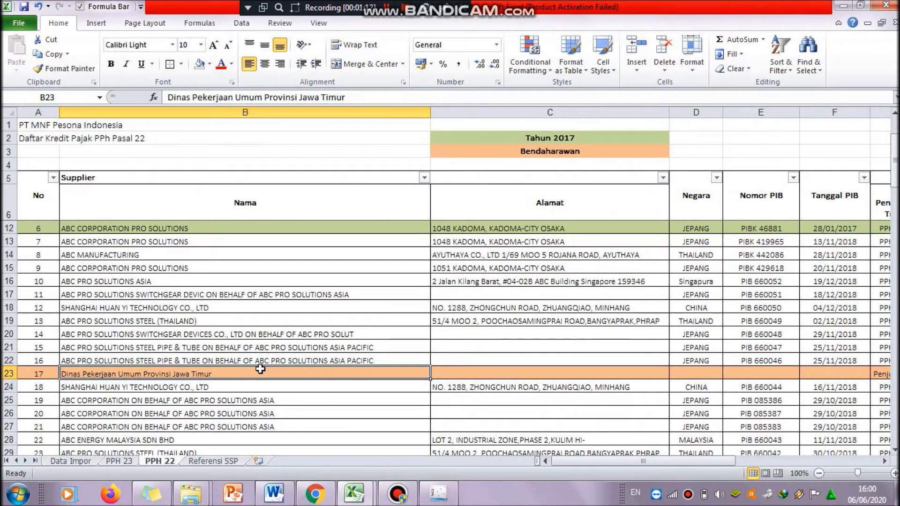
pyautogui.click(11, 374)
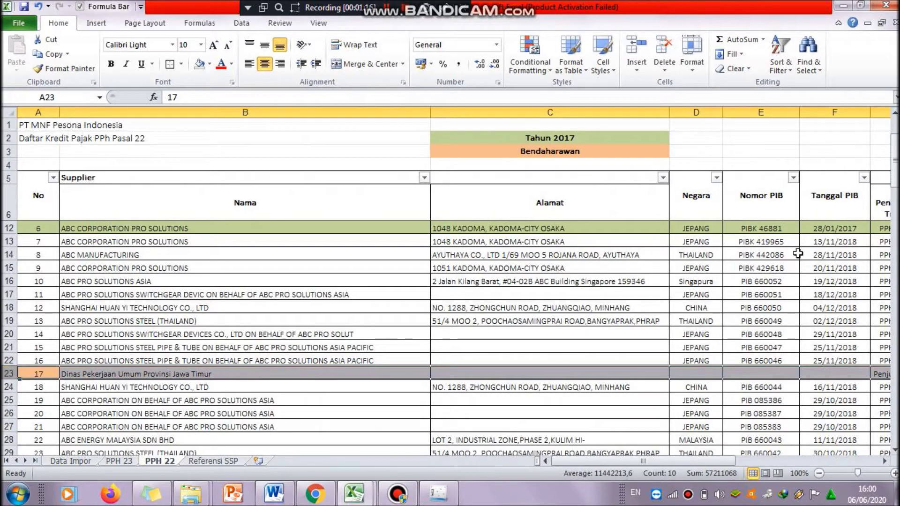
pyautogui.moveTo(895, 157); pyautogui.dragTo(897, 197)
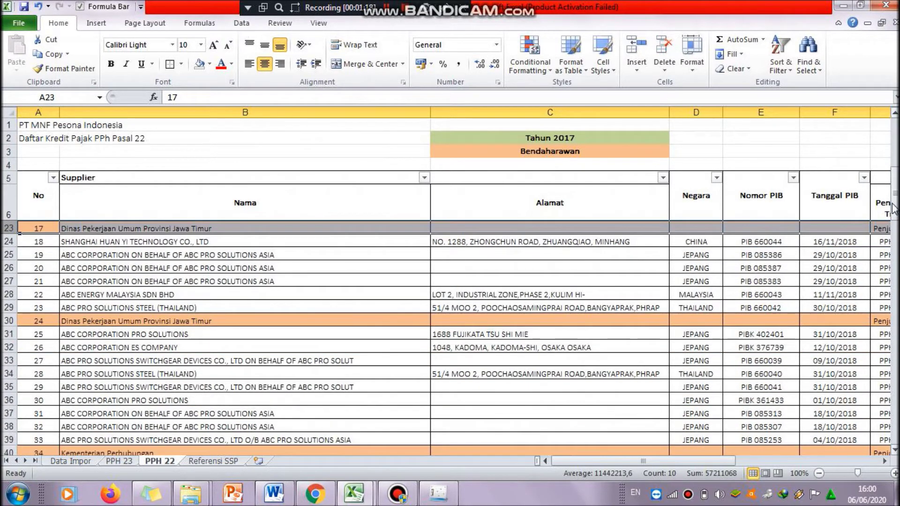
pyautogui.click(7, 321)
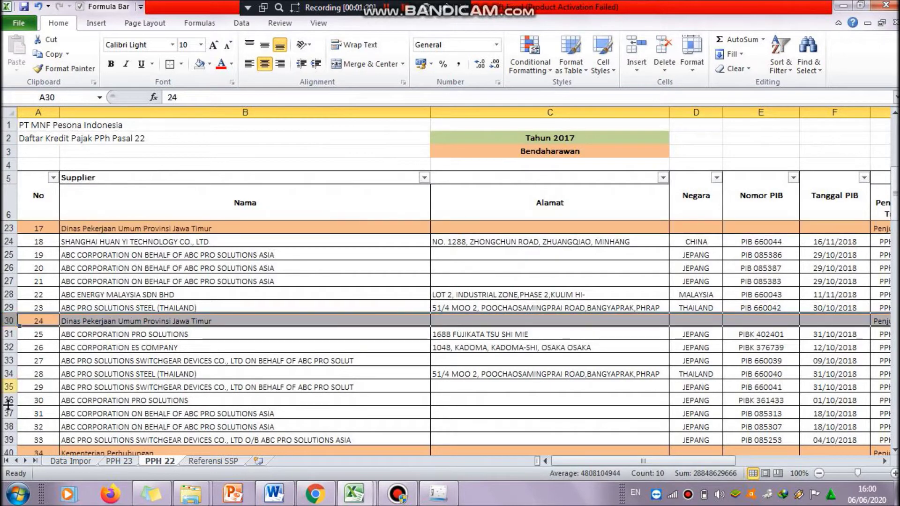
pyautogui.moveTo(896, 180); pyautogui.dragTo(896, 131)
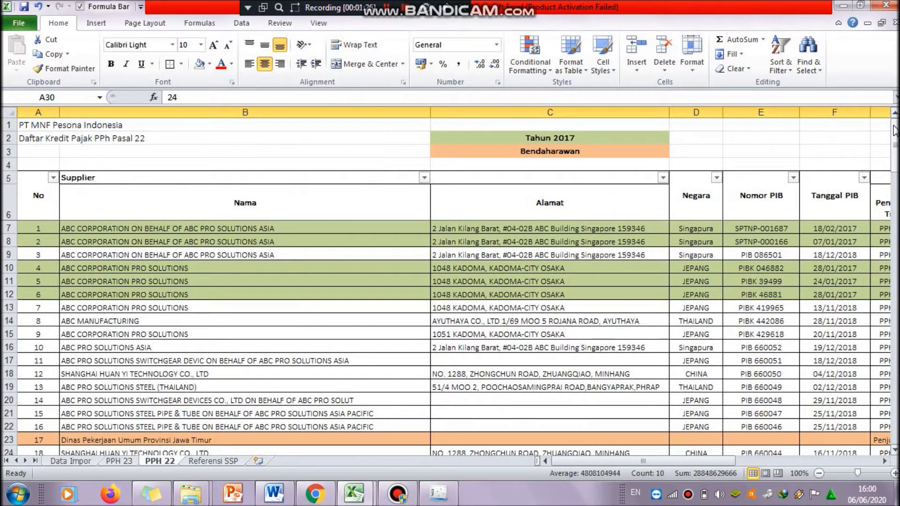
pyautogui.moveTo(896, 131); pyautogui.dragTo(896, 223)
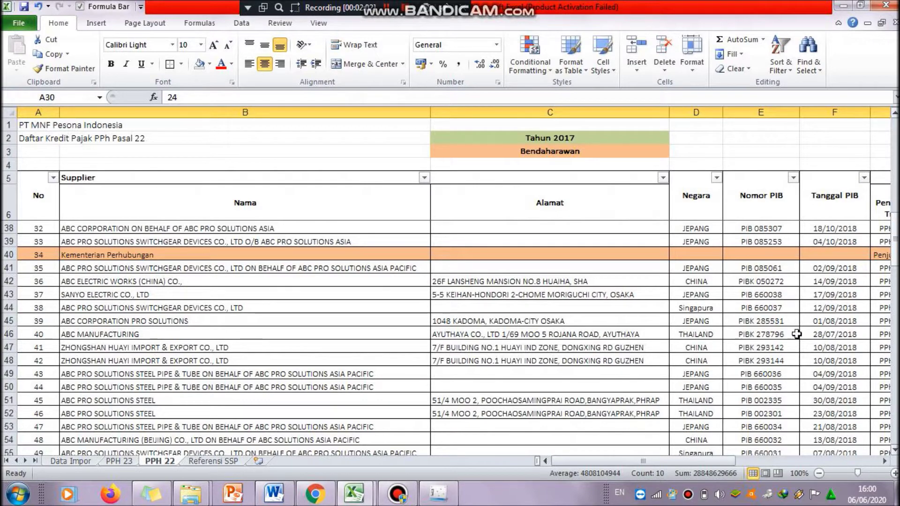
# Bring the e-SPT window forward and look over the SPT PPh menu without choosing anything
pyautogui.click(424, 502)
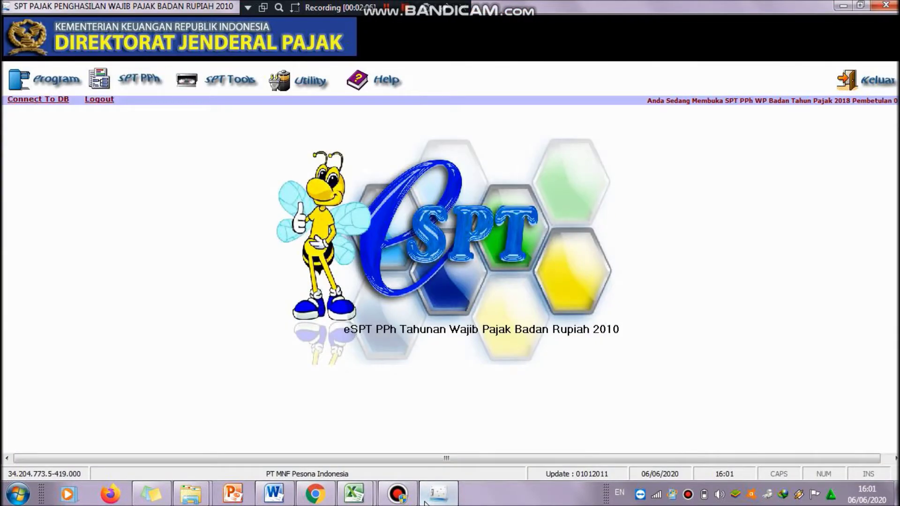
pyautogui.click(425, 503)
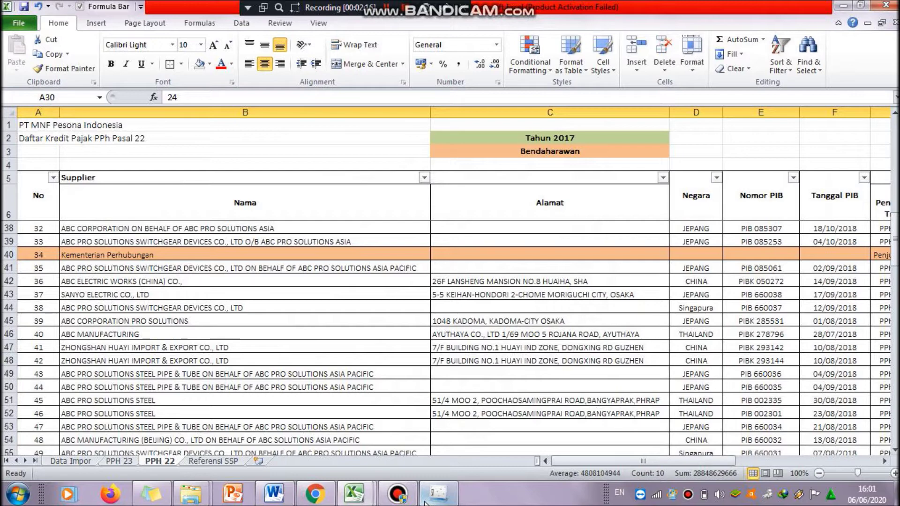
pyautogui.click(425, 502)
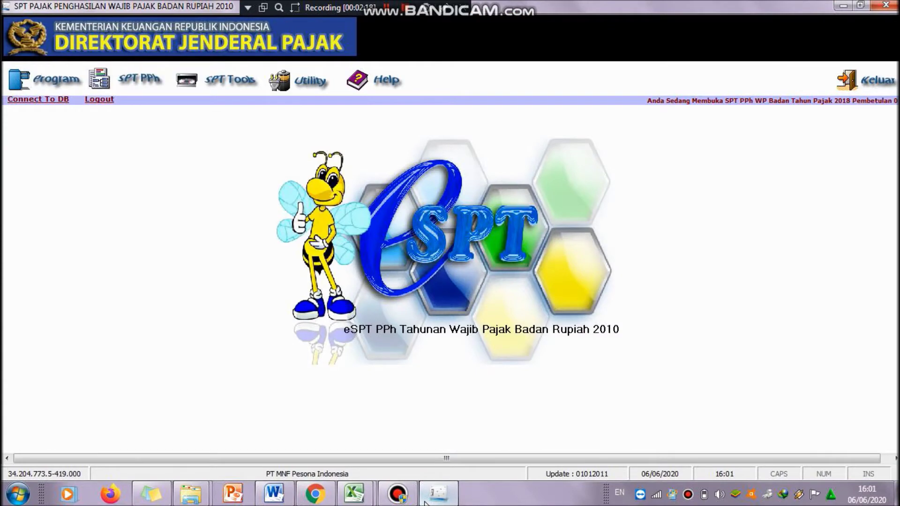
pyautogui.click(142, 85)
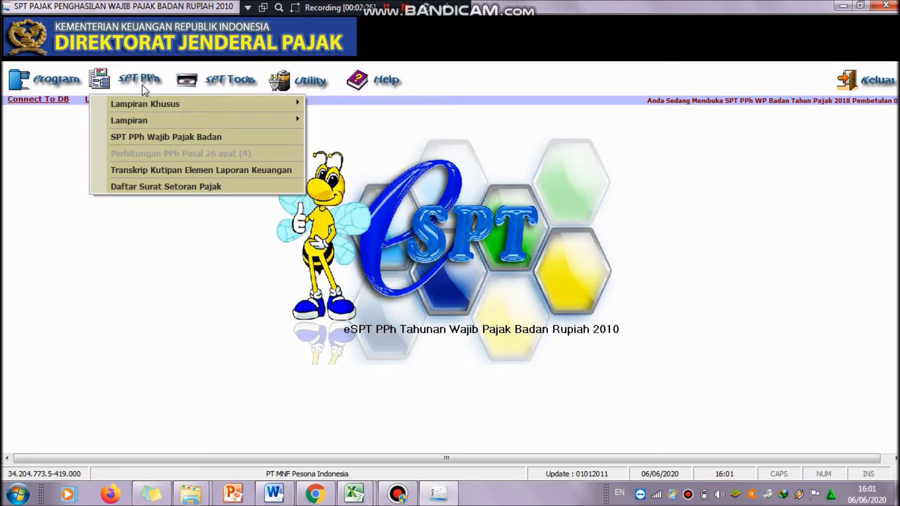
pyautogui.click(192, 269)
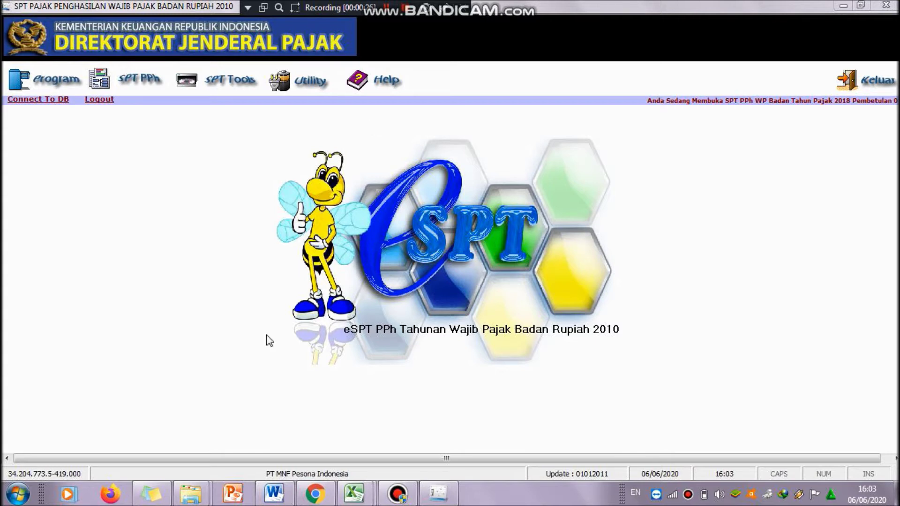
# In a new Explorer window, copy Contoh Data Impor Kredit Pajak DN from E-SPT PPh Badan > SPT Badan > Contoh Data Impor
pyautogui.moveTo(202, 503)
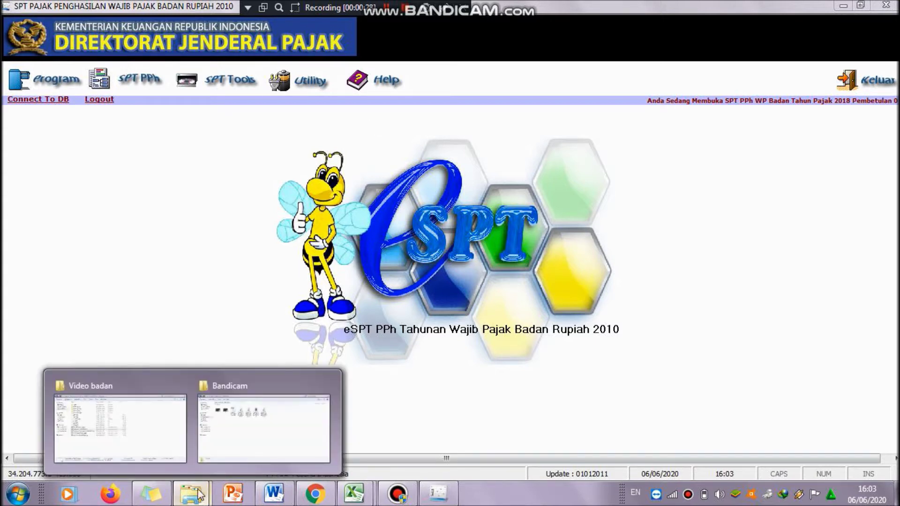
pyautogui.rightClick(201, 504)
pyautogui.click(199, 428)
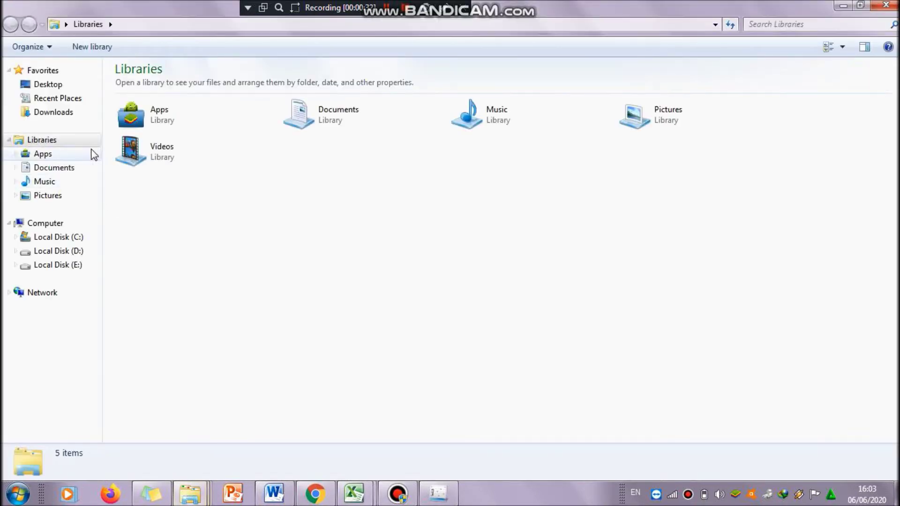
pyautogui.click(85, 114)
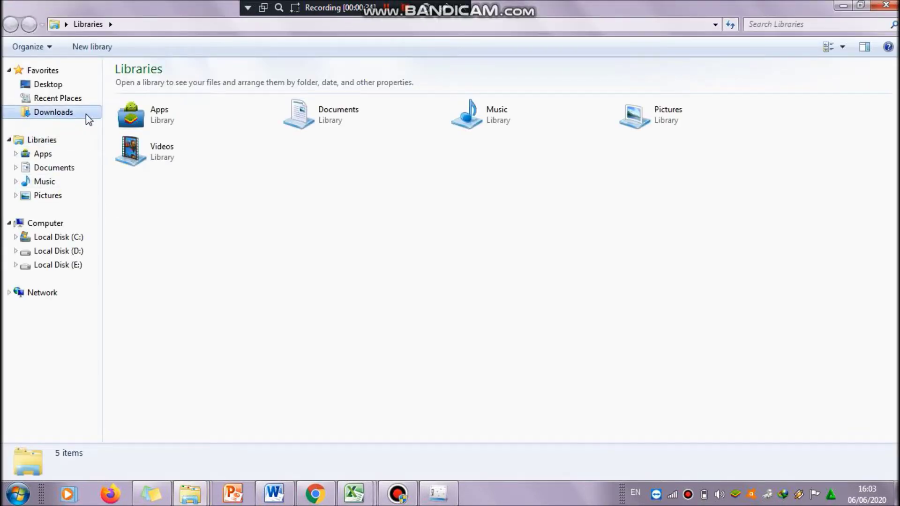
pyautogui.doubleClick(154, 116)
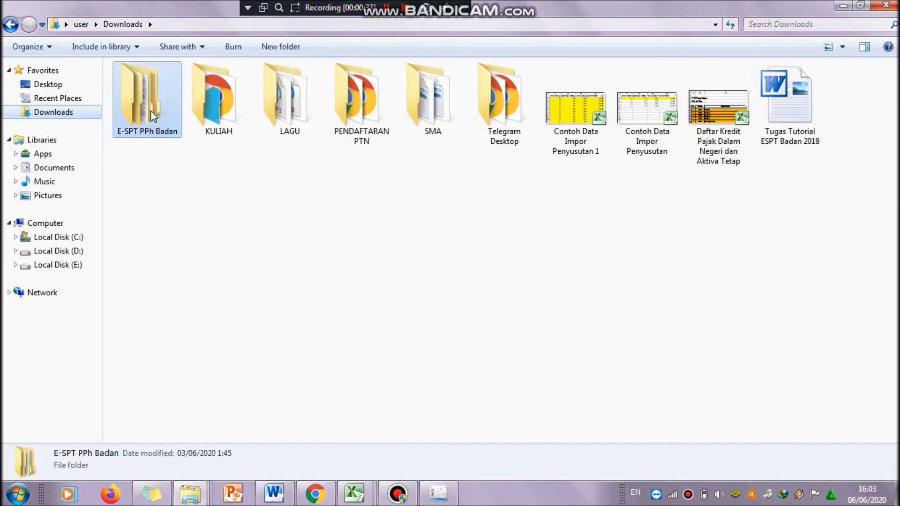
pyautogui.doubleClick(175, 87)
pyautogui.doubleClick(175, 87)
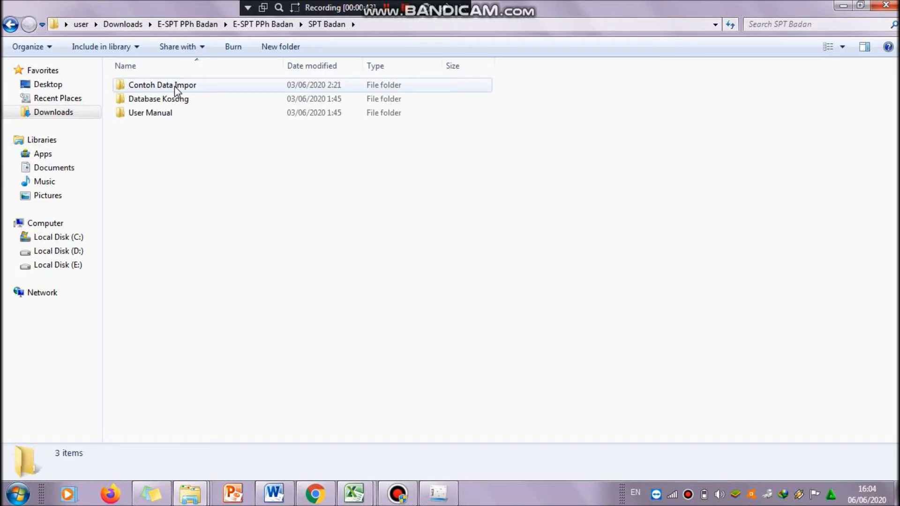
pyautogui.doubleClick(175, 86)
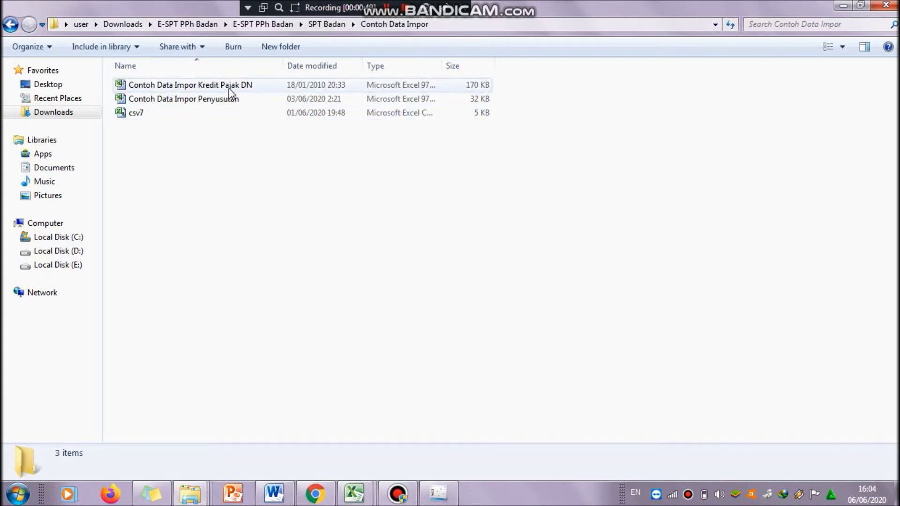
pyautogui.click(246, 86)
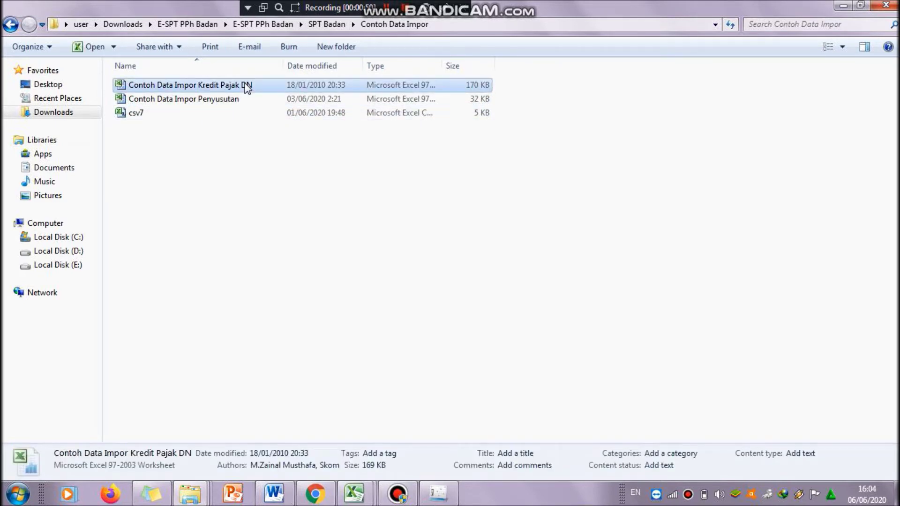
pyautogui.rightClick(246, 84)
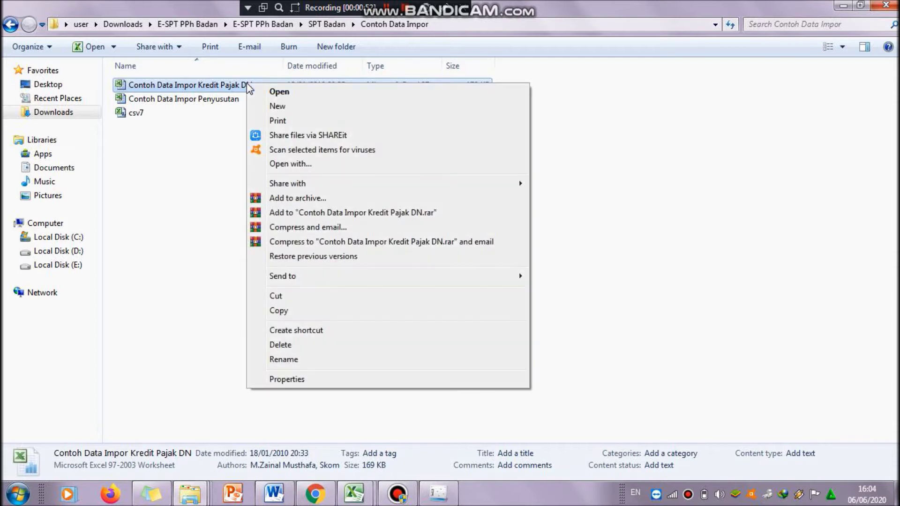
pyautogui.click(278, 310)
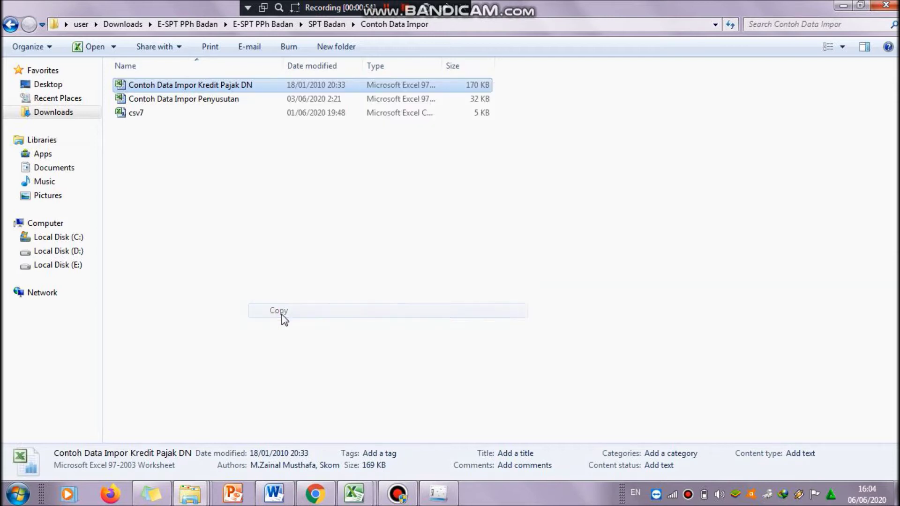
# Paste the template into Downloads > KULIAH > SEMESTER 4 > BADAN > Video badan and open it
pyautogui.click(75, 113)
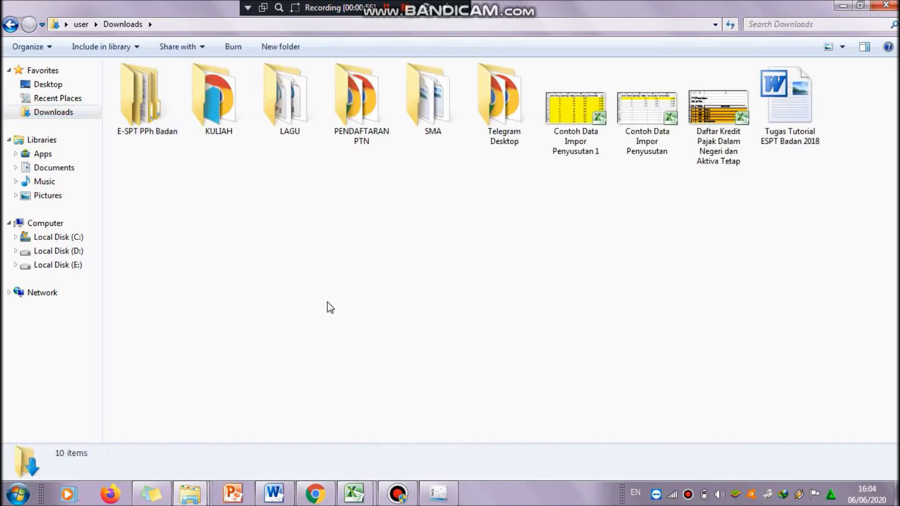
pyautogui.doubleClick(201, 106)
pyautogui.doubleClick(345, 111)
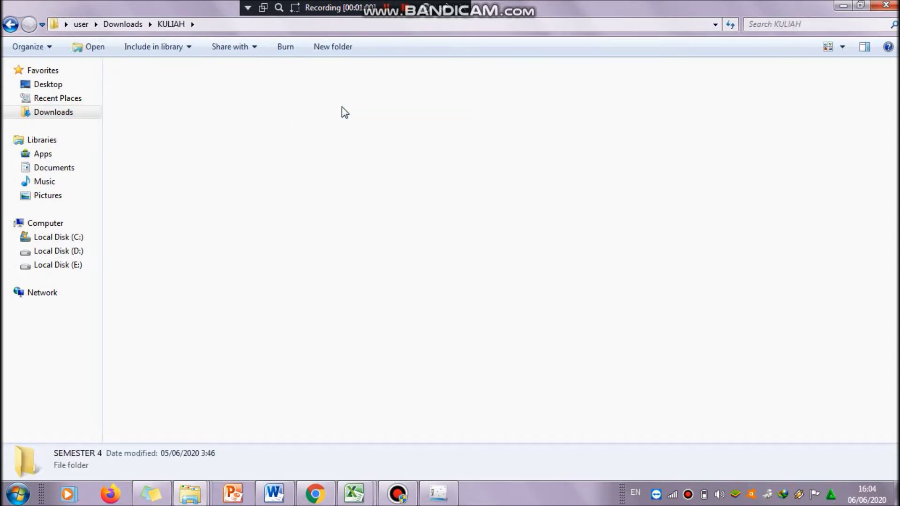
pyautogui.click(237, 97)
pyautogui.doubleClick(236, 97)
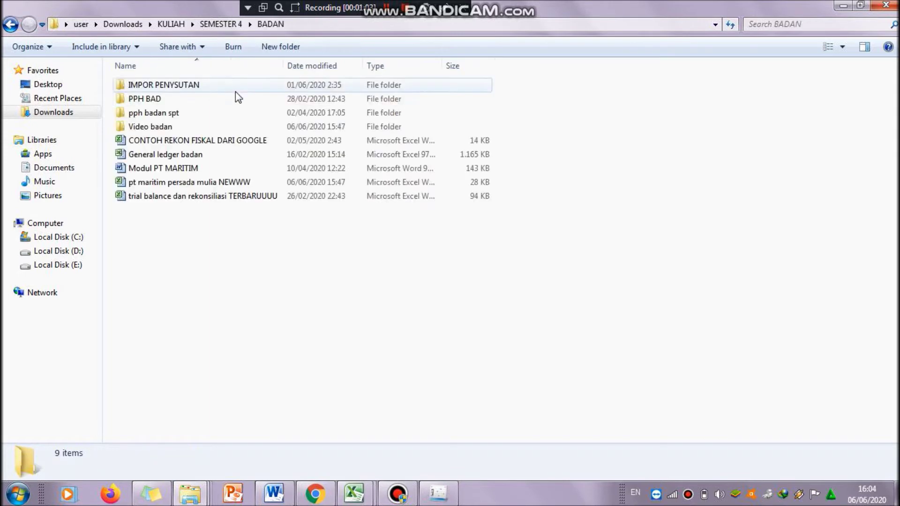
pyautogui.doubleClick(227, 128)
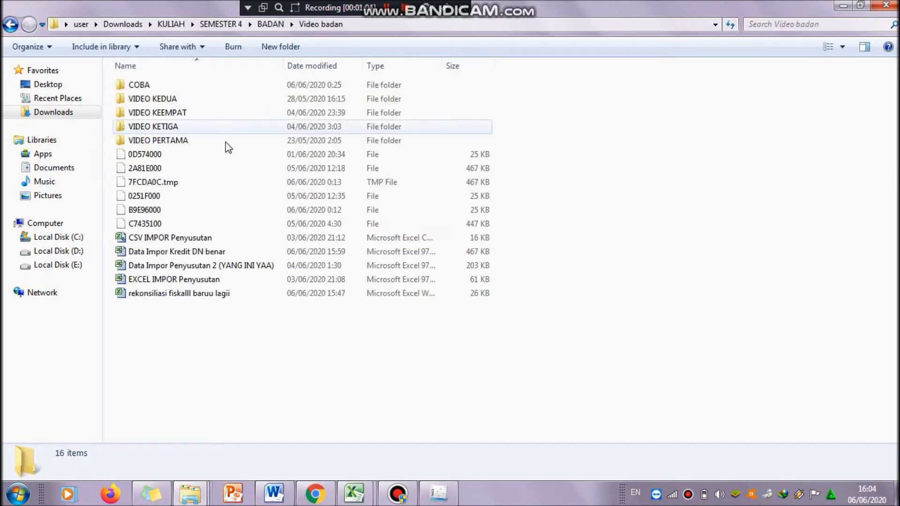
pyautogui.rightClick(246, 323)
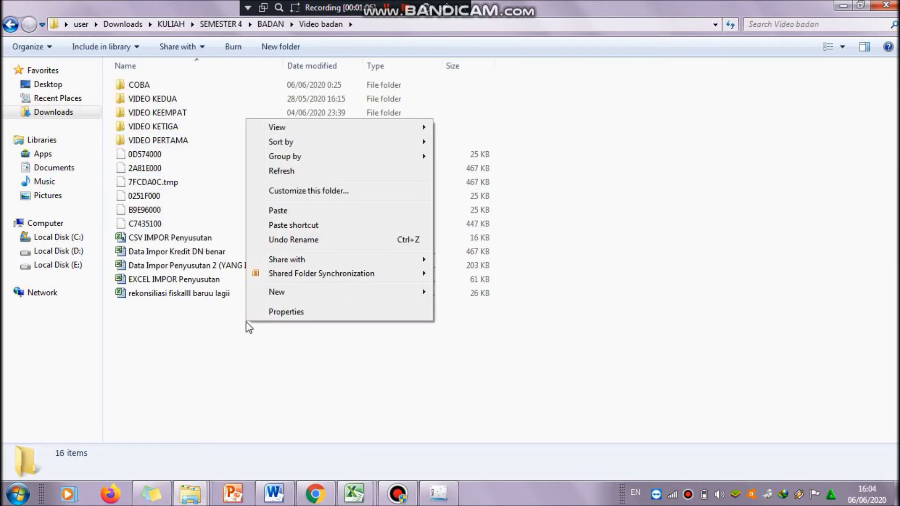
pyautogui.click(321, 212)
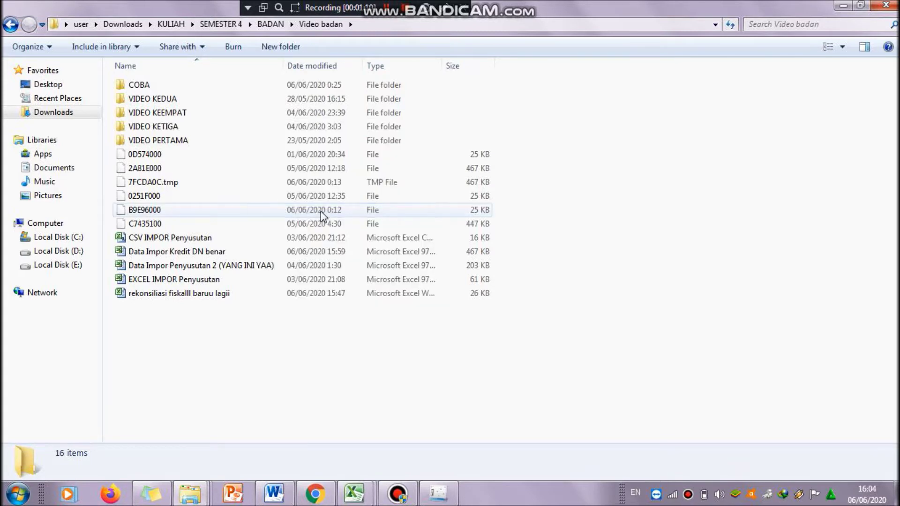
pyautogui.click(307, 361)
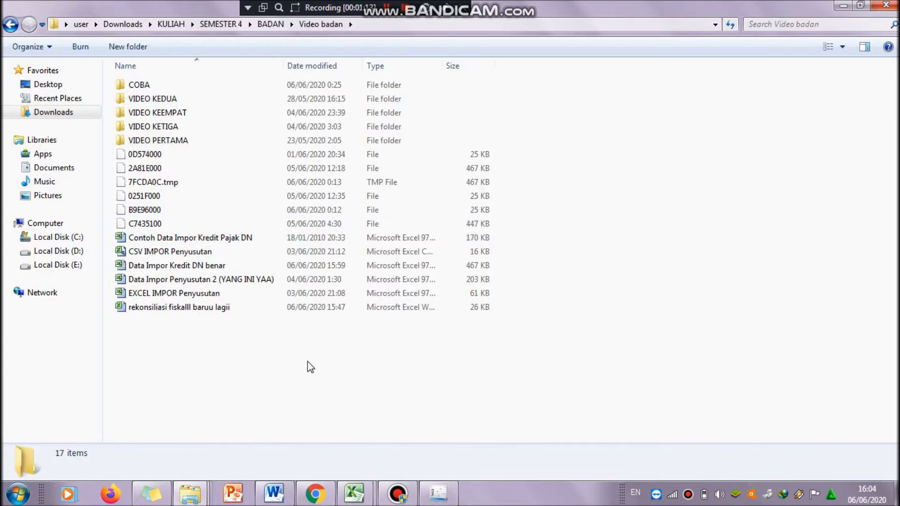
pyautogui.doubleClick(347, 238)
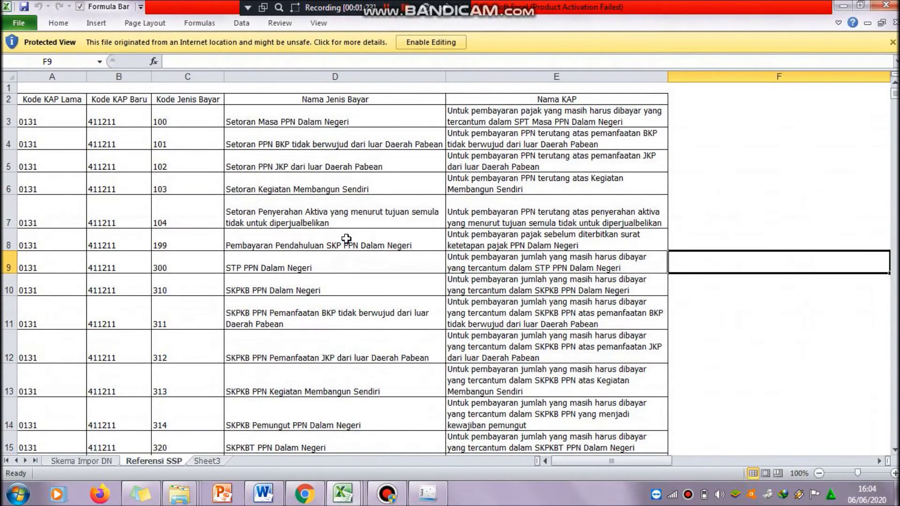
# Enable editing, view the Skema Impor DN sheet's columns, and select empty cells C5 to G5
pyautogui.click(437, 42)
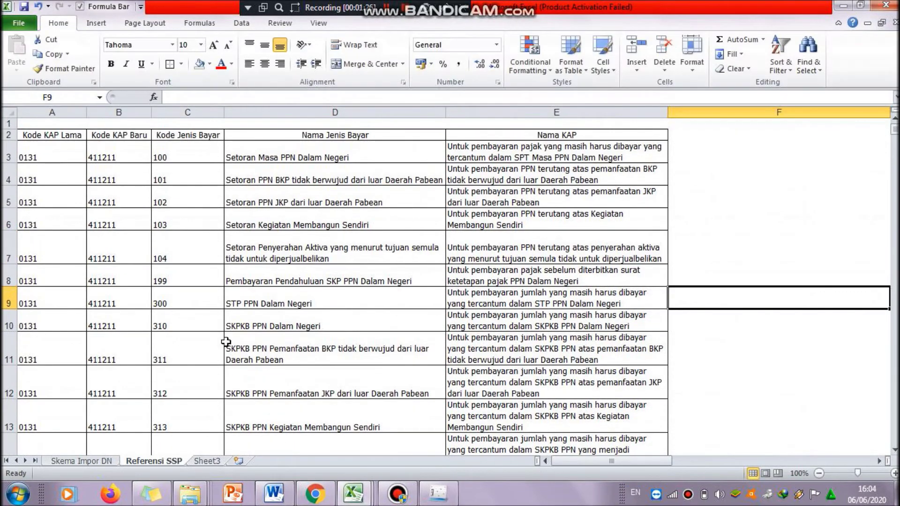
pyautogui.click(107, 462)
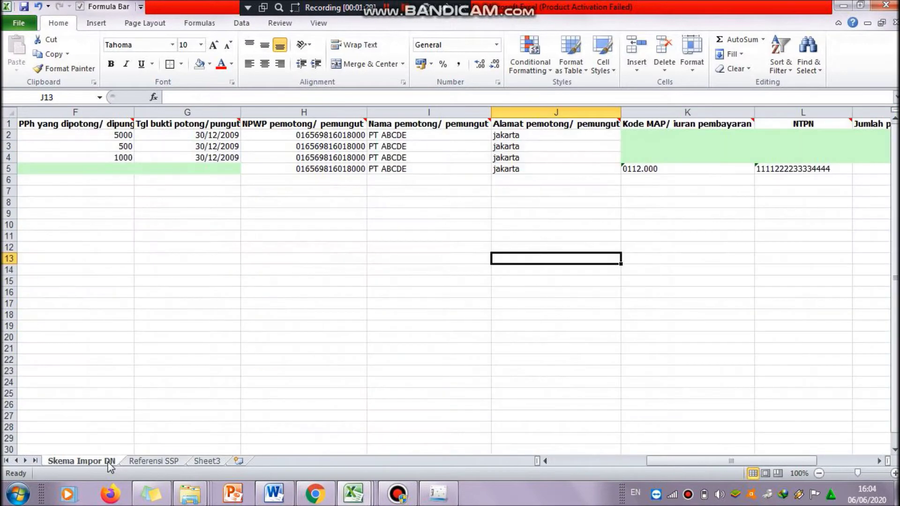
pyautogui.moveTo(732, 465); pyautogui.dragTo(640, 470)
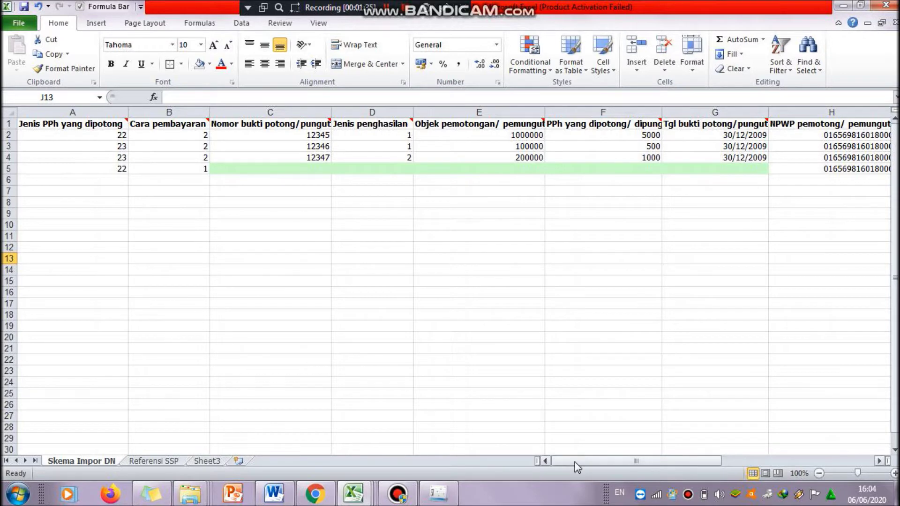
pyautogui.moveTo(574, 460); pyautogui.dragTo(837, 462)
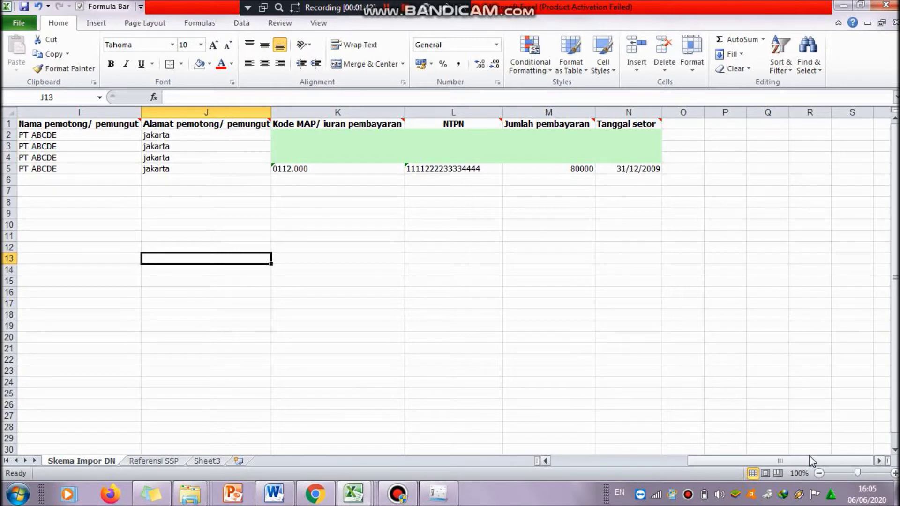
pyautogui.moveTo(814, 462); pyautogui.dragTo(609, 471)
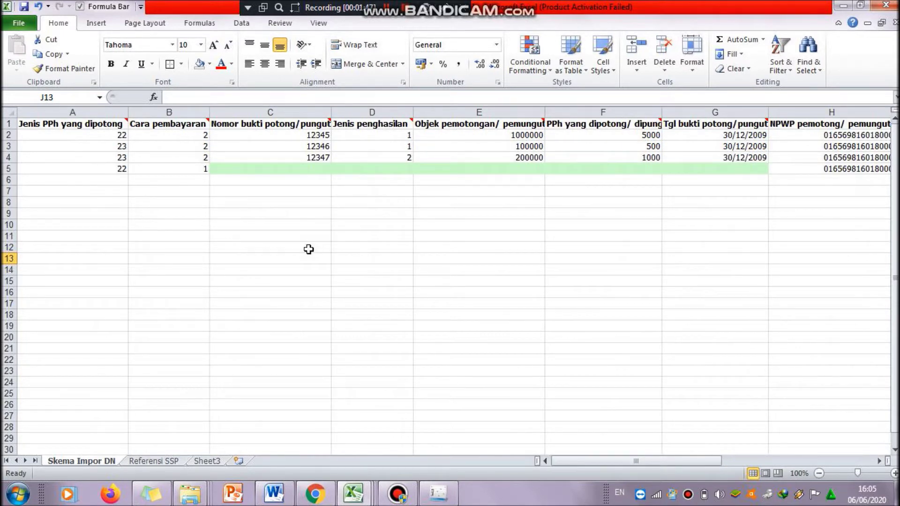
pyautogui.moveTo(276, 172); pyautogui.dragTo(693, 171)
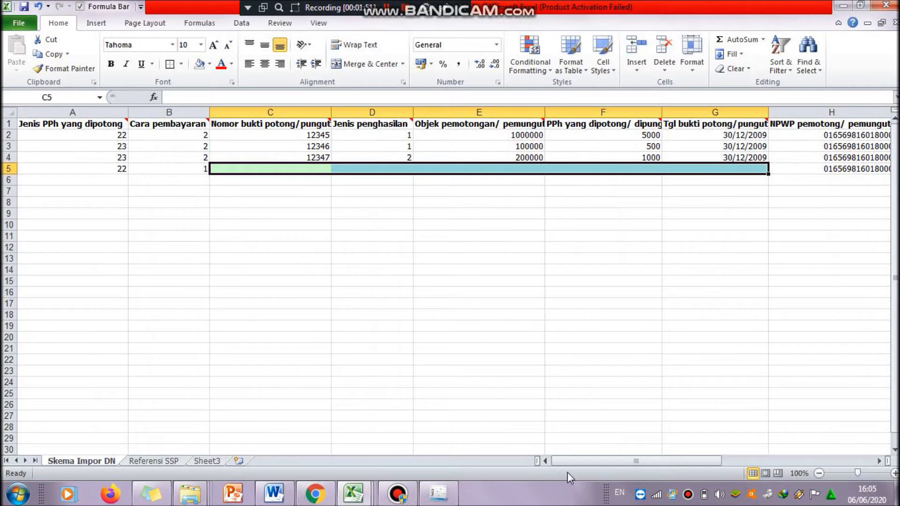
pyautogui.moveTo(570, 463)
pyautogui.mouseDown()
pyautogui.moveTo(670, 457)
pyautogui.moveTo(570, 469)
pyautogui.mouseUp()
pyautogui.click(258, 291)
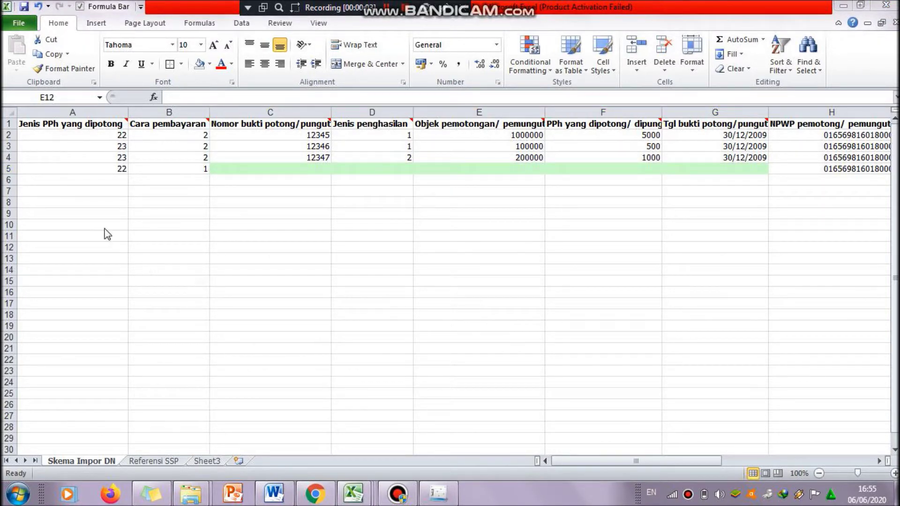
pyautogui.click(79, 125)
pyautogui.click(78, 123)
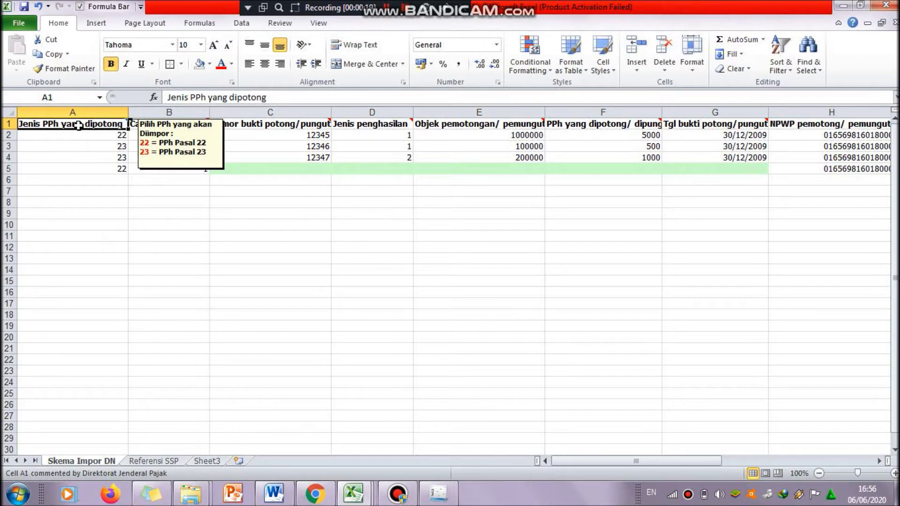
pyautogui.click(99, 134)
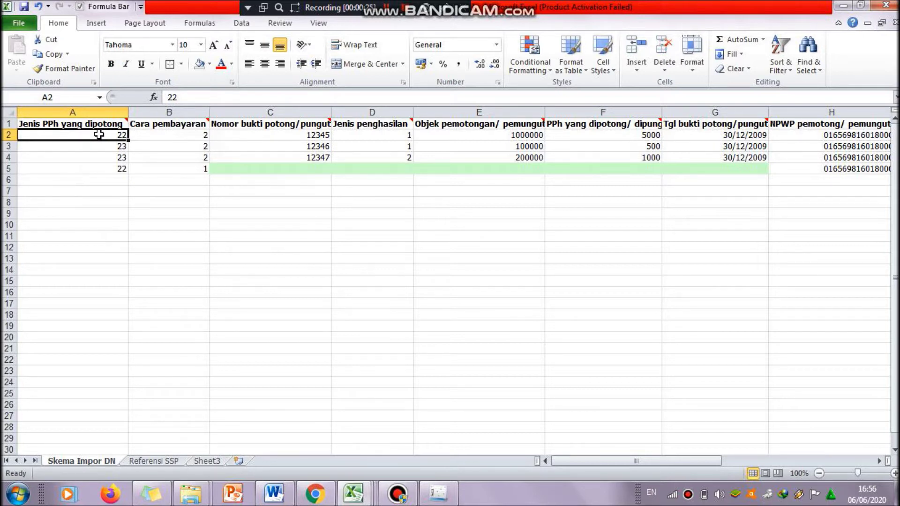
pyautogui.click(105, 146)
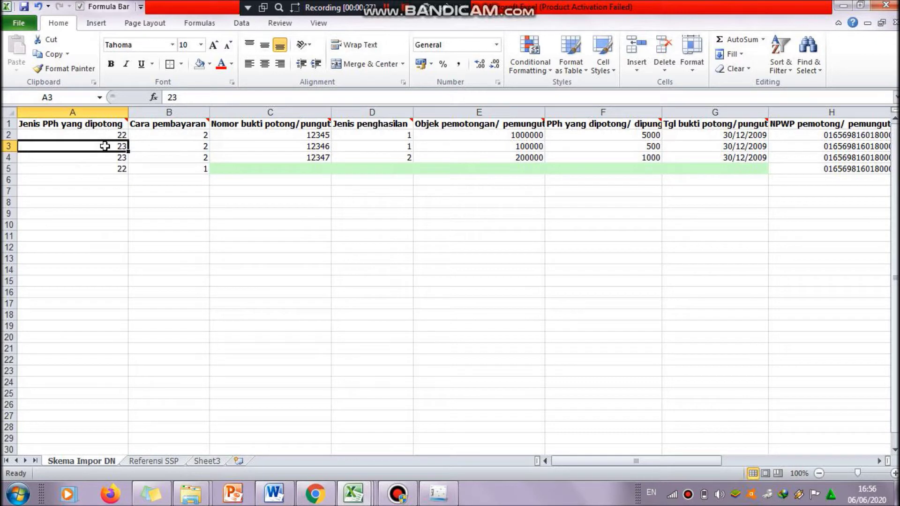
pyautogui.click(120, 128)
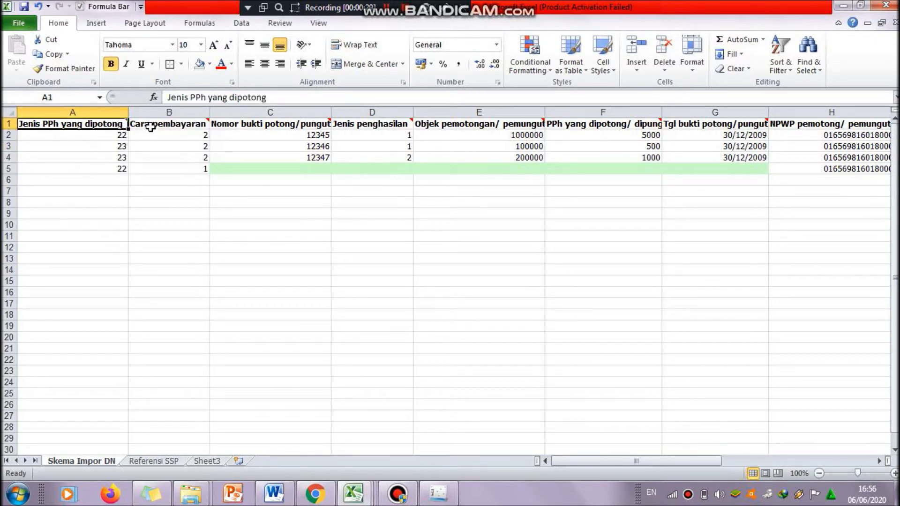
pyautogui.click(151, 128)
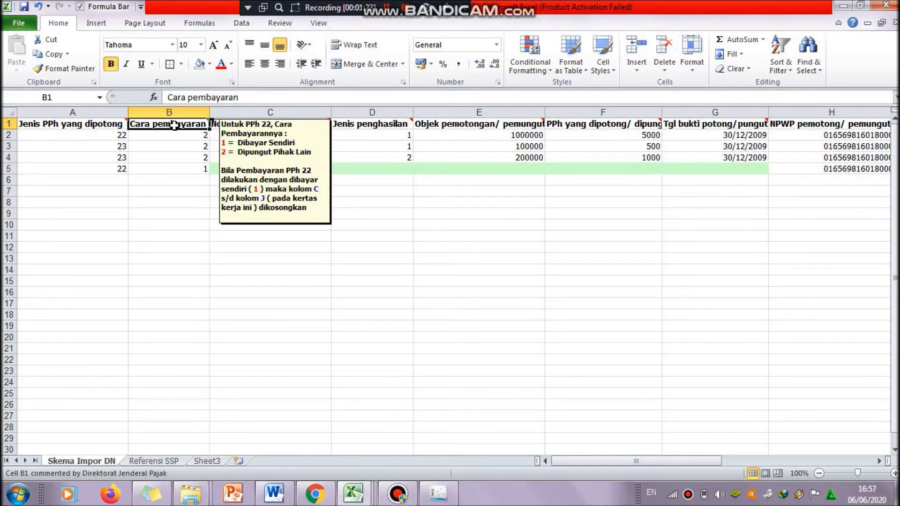
pyautogui.click(272, 113)
pyautogui.click(370, 229)
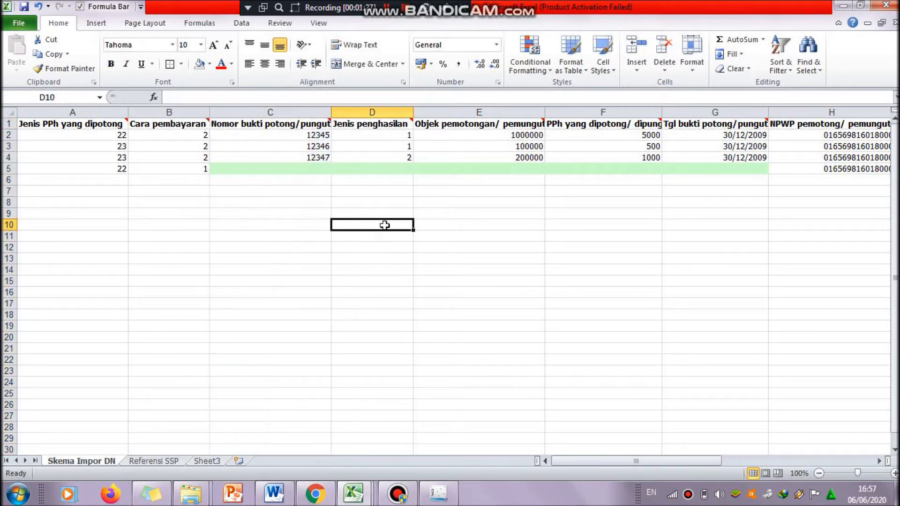
pyautogui.click(712, 169)
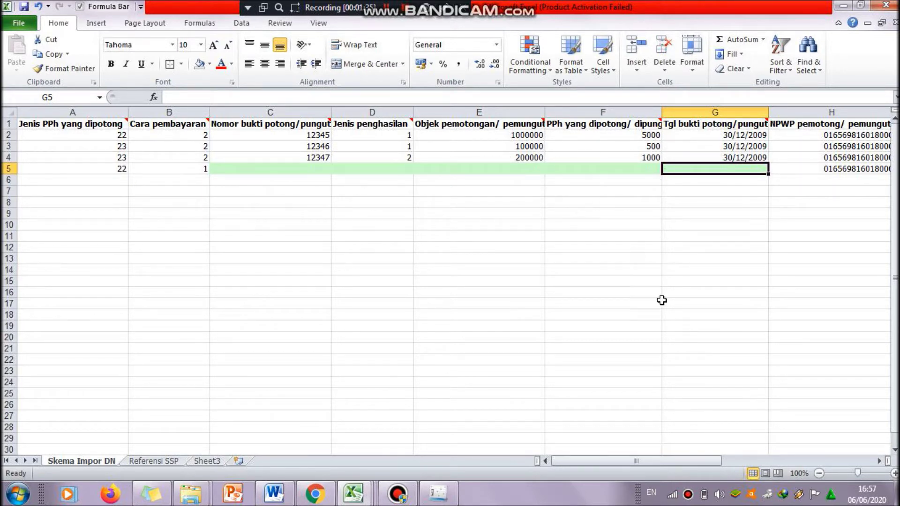
pyautogui.moveTo(694, 460); pyautogui.dragTo(739, 458)
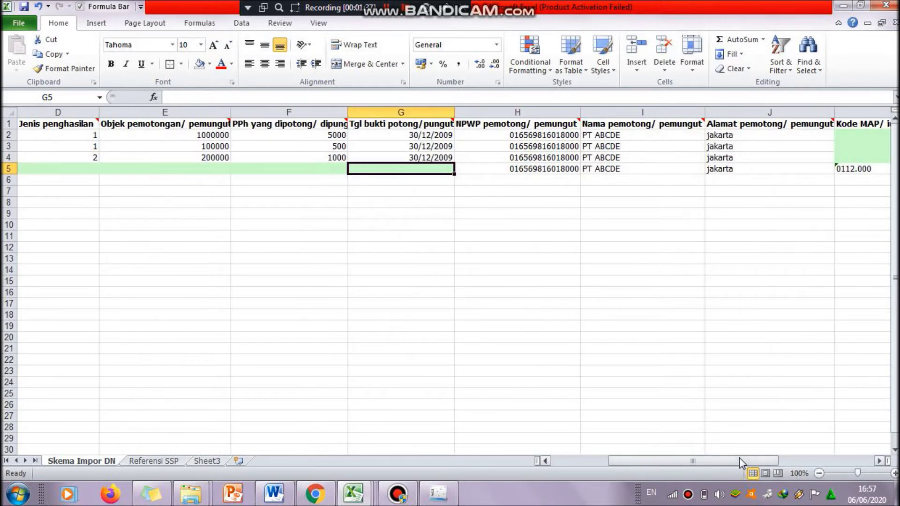
pyautogui.click(540, 167)
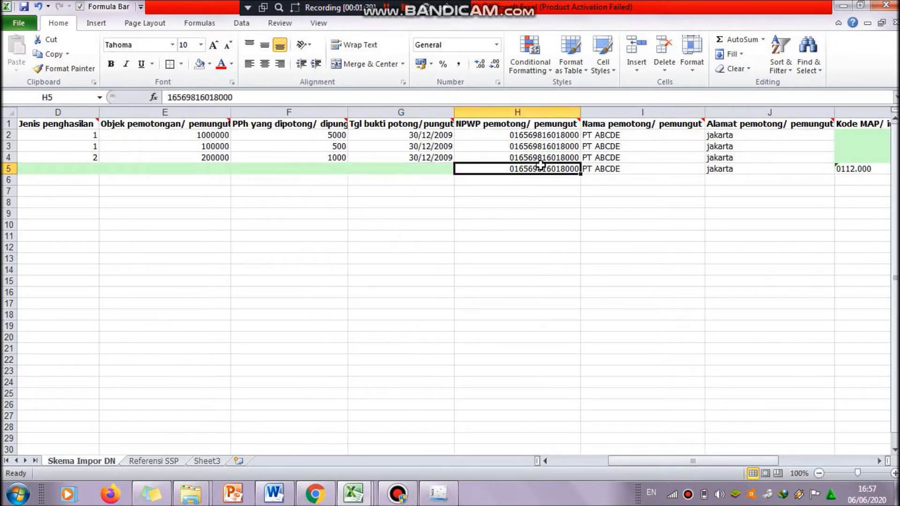
pyautogui.click(623, 165)
pyautogui.moveTo(713, 460); pyautogui.dragTo(637, 462)
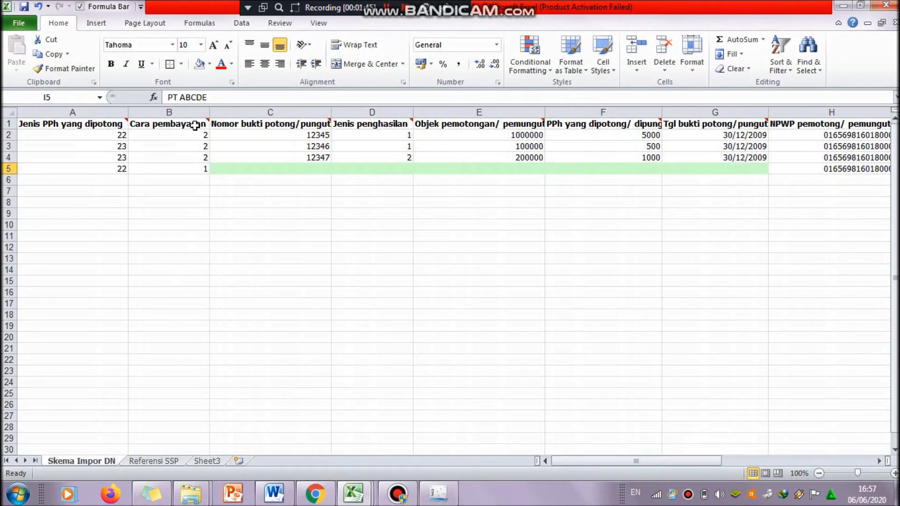
pyautogui.moveTo(194, 124)
pyautogui.moveTo(306, 126)
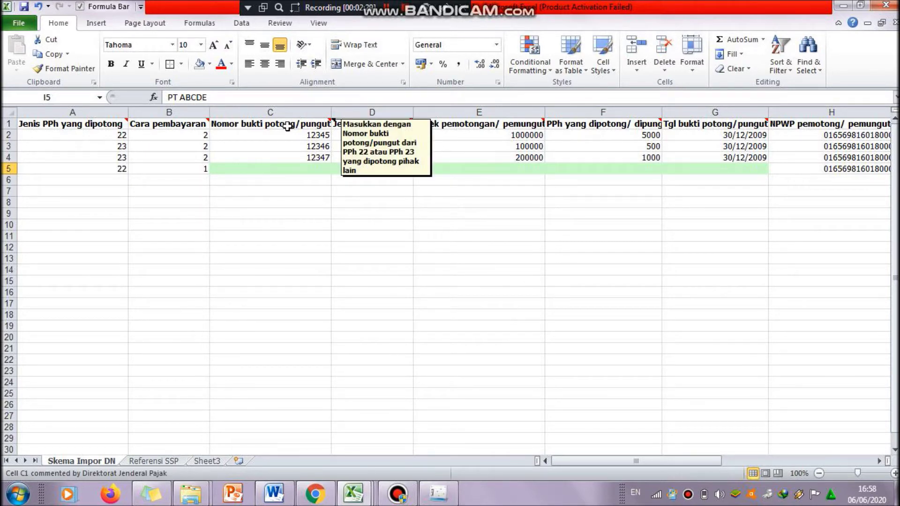
pyautogui.click(293, 168)
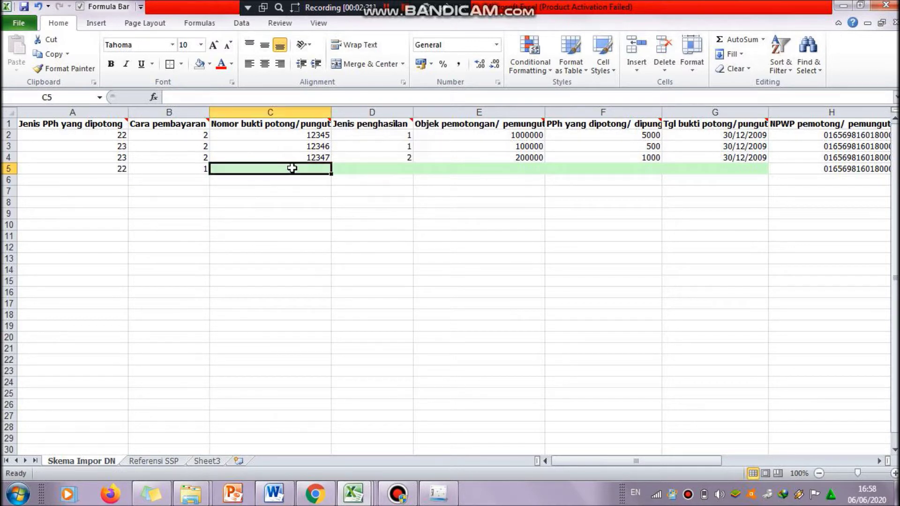
pyautogui.click(388, 126)
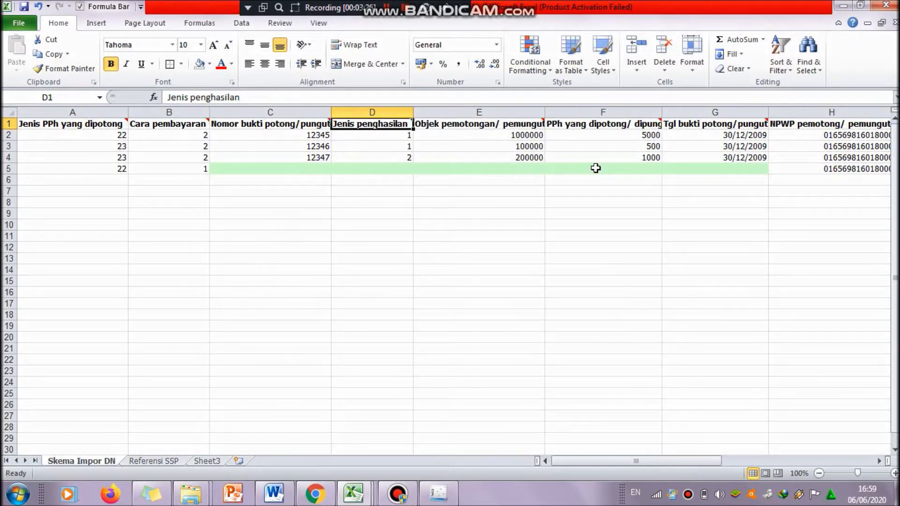
pyautogui.moveTo(502, 123)
pyautogui.moveTo(597, 126)
pyautogui.moveTo(176, 127)
pyautogui.moveTo(660, 463); pyautogui.dragTo(678, 468)
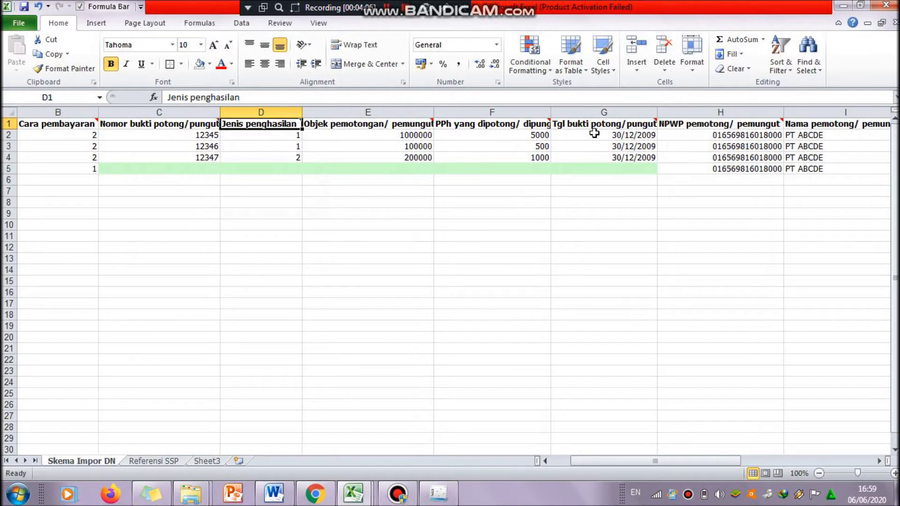
pyautogui.moveTo(668, 461); pyautogui.dragTo(707, 462)
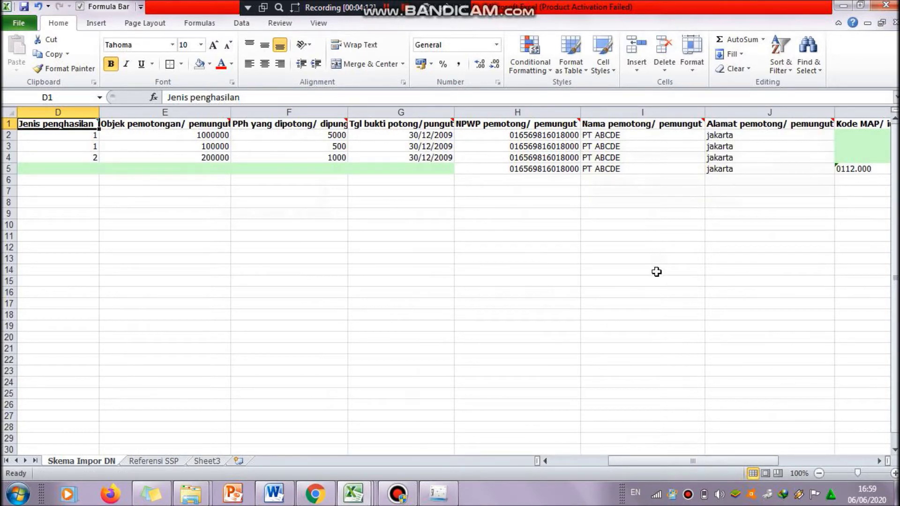
pyautogui.moveTo(674, 459); pyautogui.dragTo(701, 457)
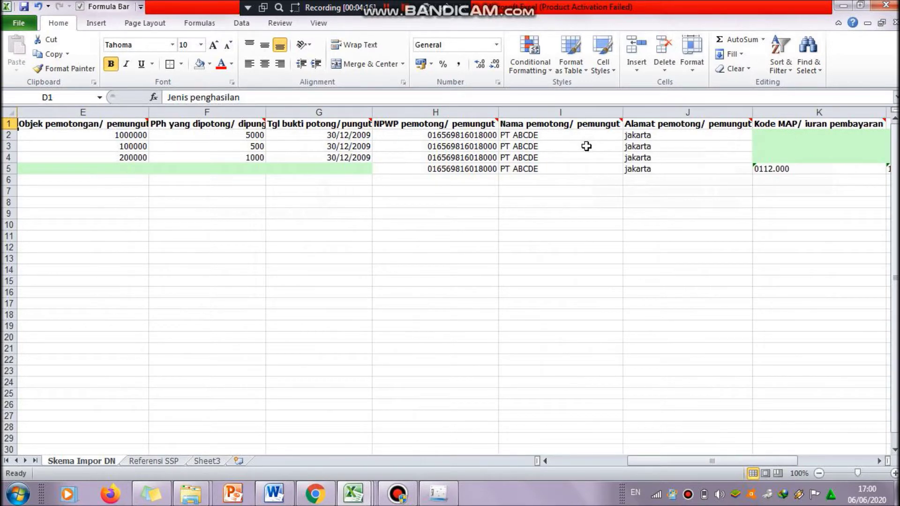
pyautogui.moveTo(772, 460); pyautogui.dragTo(860, 463)
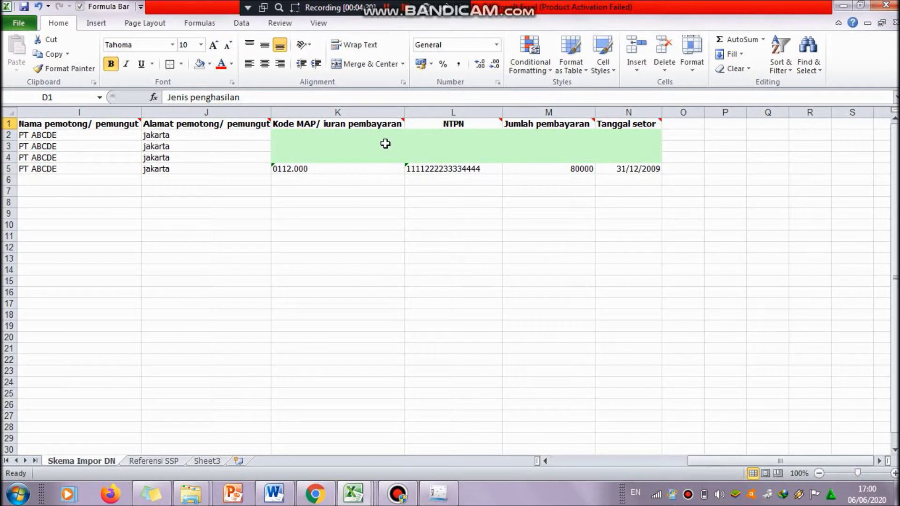
pyautogui.moveTo(367, 126)
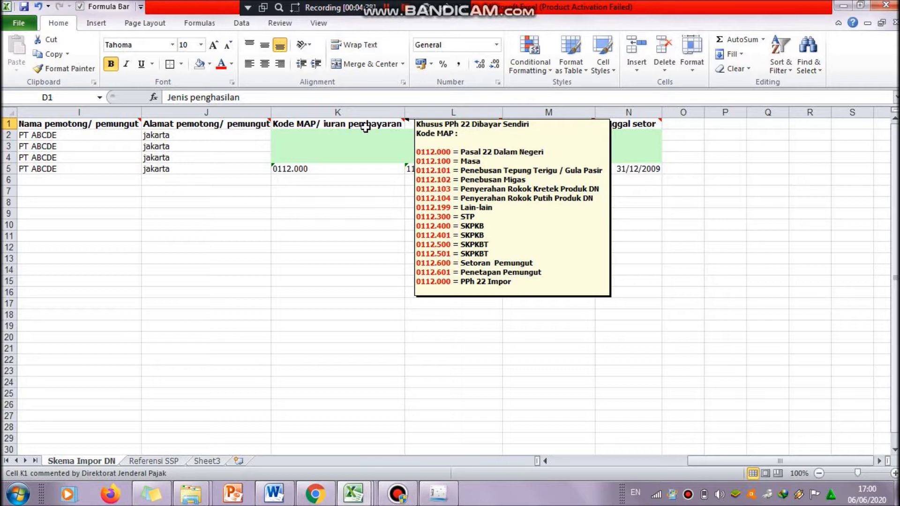
pyautogui.click(330, 168)
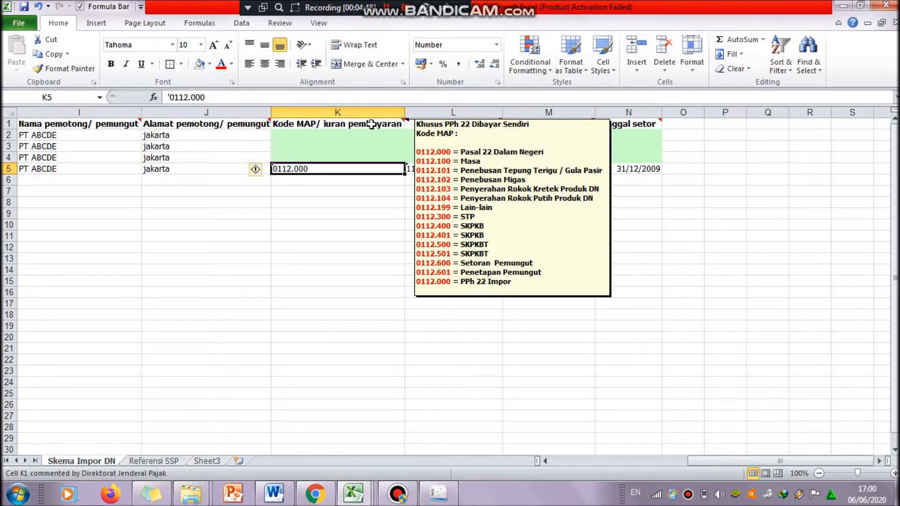
pyautogui.click(469, 126)
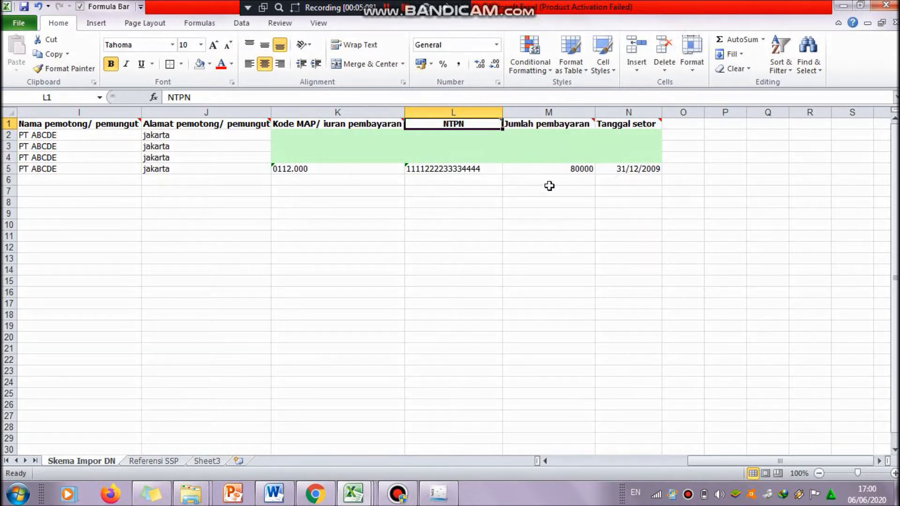
pyautogui.click(562, 124)
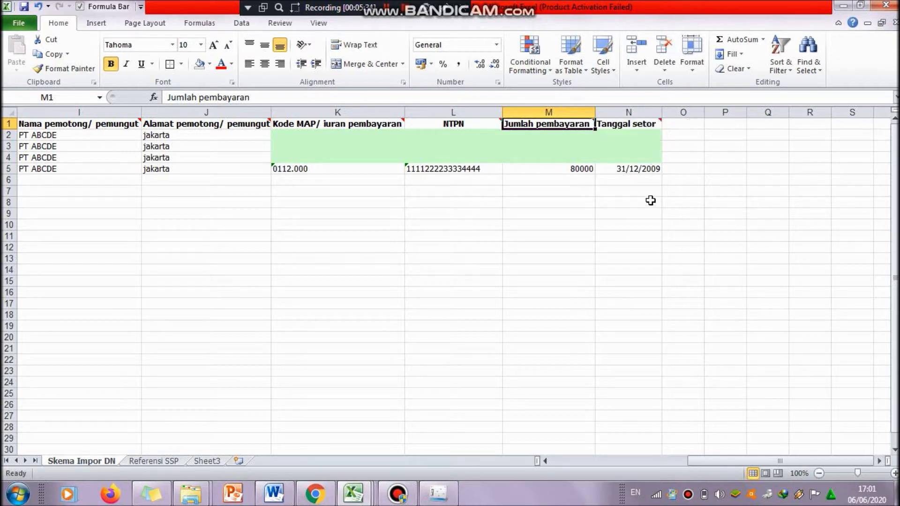
pyautogui.click(645, 121)
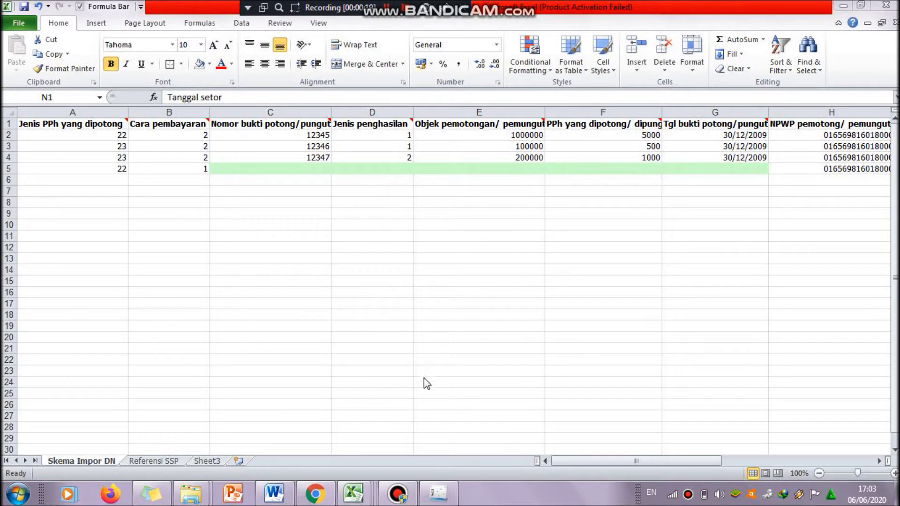
# Bring e-SPT forward and browse the Utility import/export menu without running anything
pyautogui.click(440, 497)
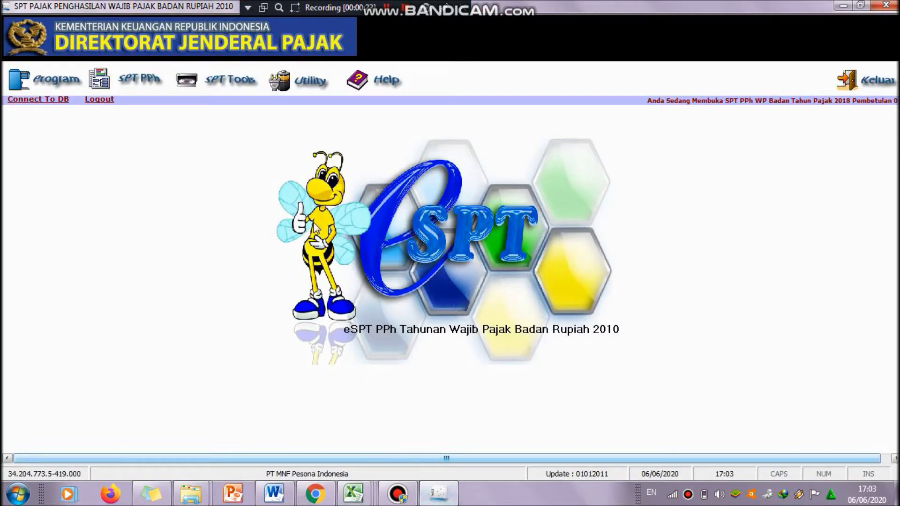
pyautogui.click(307, 90)
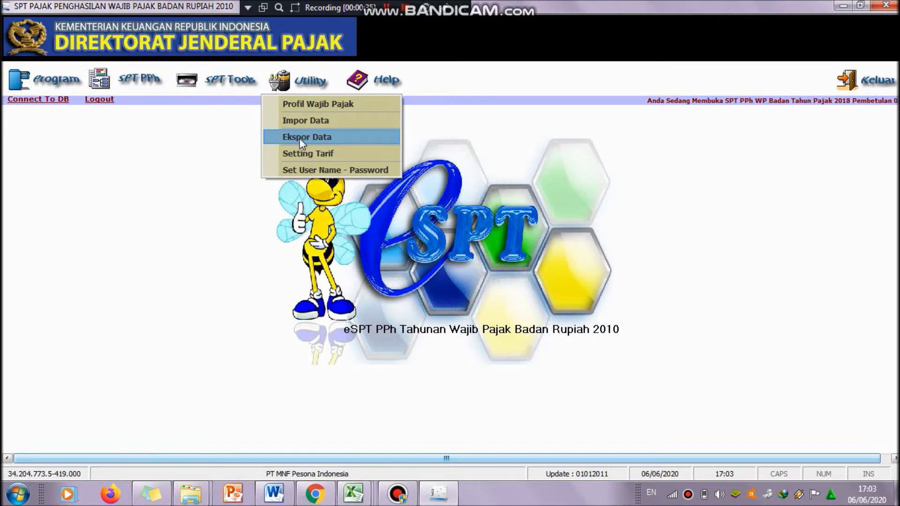
pyautogui.click(302, 142)
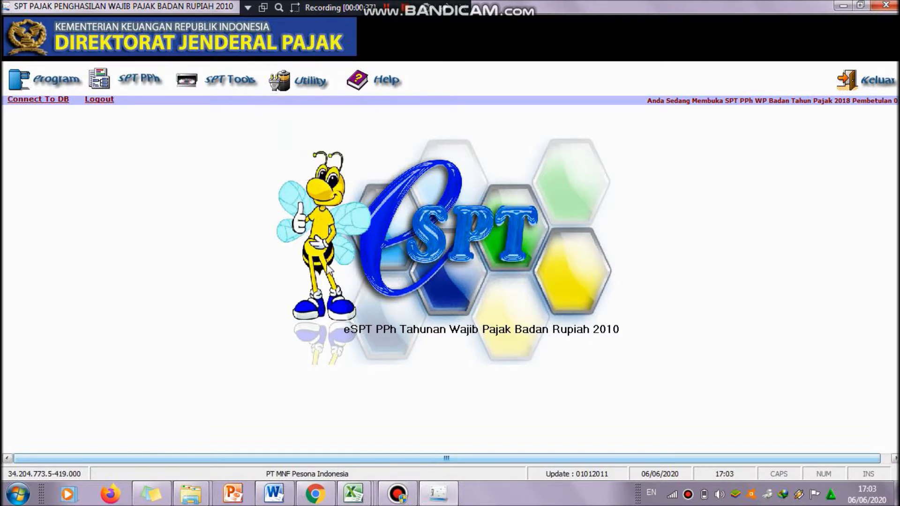
pyautogui.moveTo(358, 504)
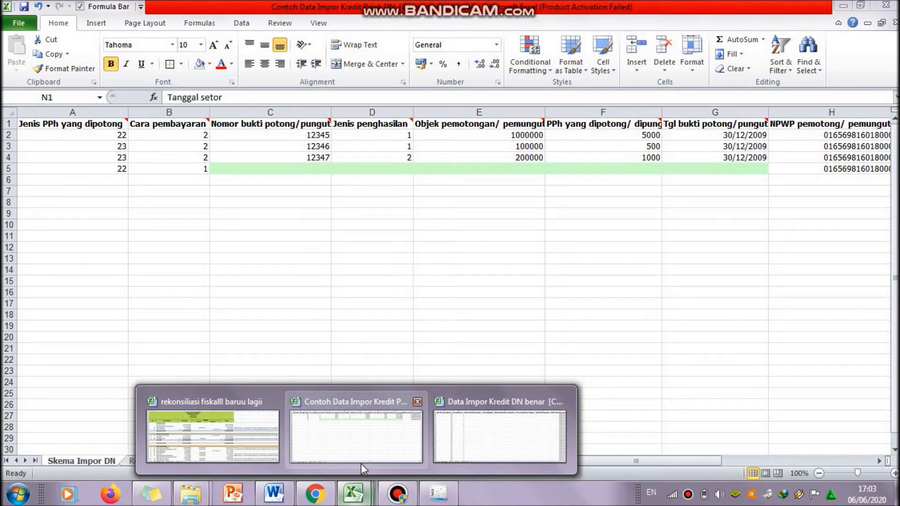
# Return to the Contoh Data Impor Kredit workbook and scroll across its Skema Impor DN sheet
pyautogui.click(360, 464)
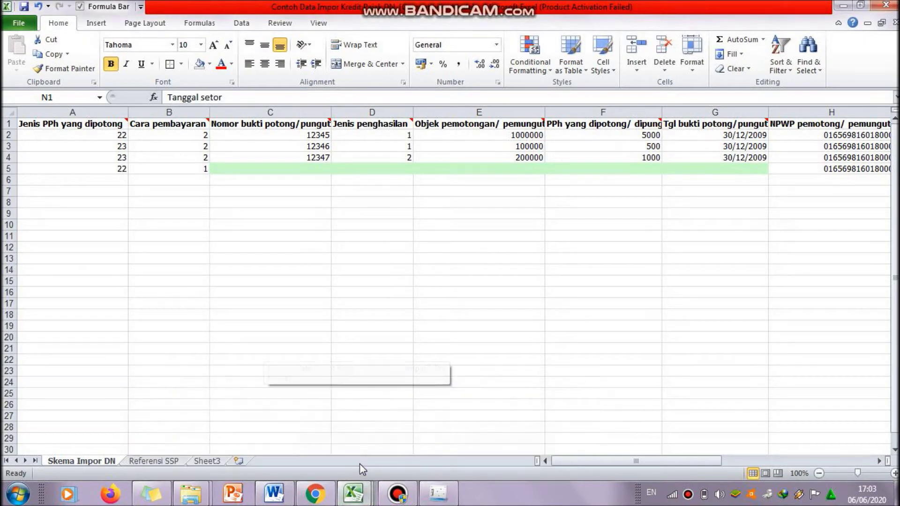
pyautogui.click(394, 327)
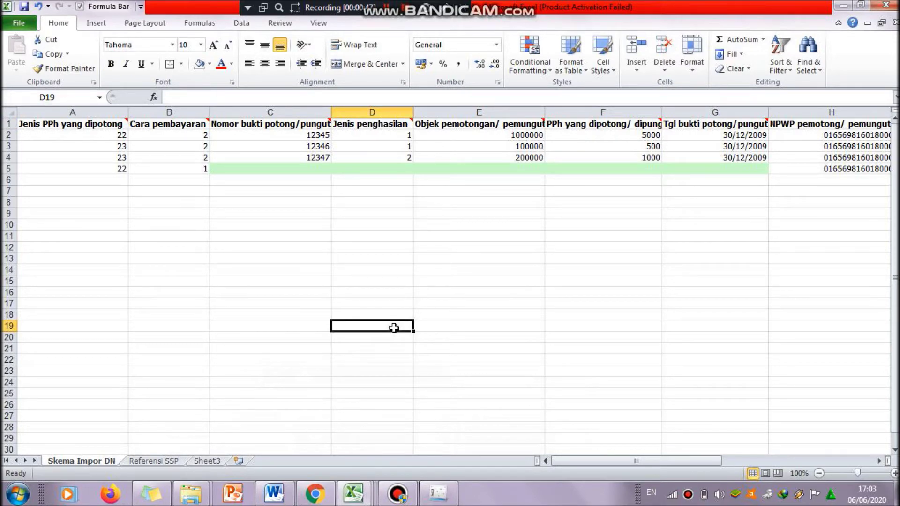
pyautogui.moveTo(603, 459)
pyautogui.mouseDown()
pyautogui.moveTo(636, 463)
pyautogui.moveTo(601, 466)
pyautogui.mouseUp()
pyautogui.moveTo(600, 462)
pyautogui.mouseDown()
pyautogui.moveTo(691, 450)
pyautogui.moveTo(793, 453)
pyautogui.moveTo(595, 473)
pyautogui.mouseUp()
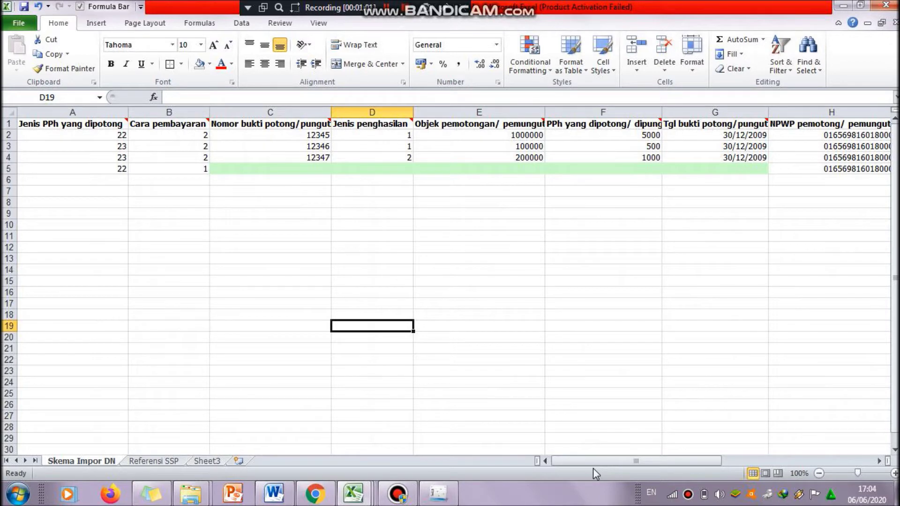
# In e-SPT, open SPT PPh > Lampiran > Formulir 1771-III and start a blank entry with Baru
pyautogui.click(451, 500)
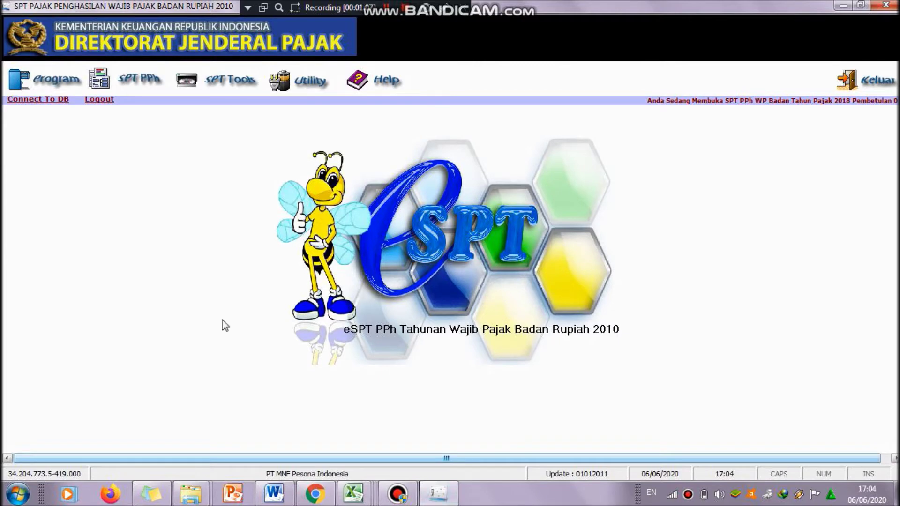
pyautogui.click(137, 86)
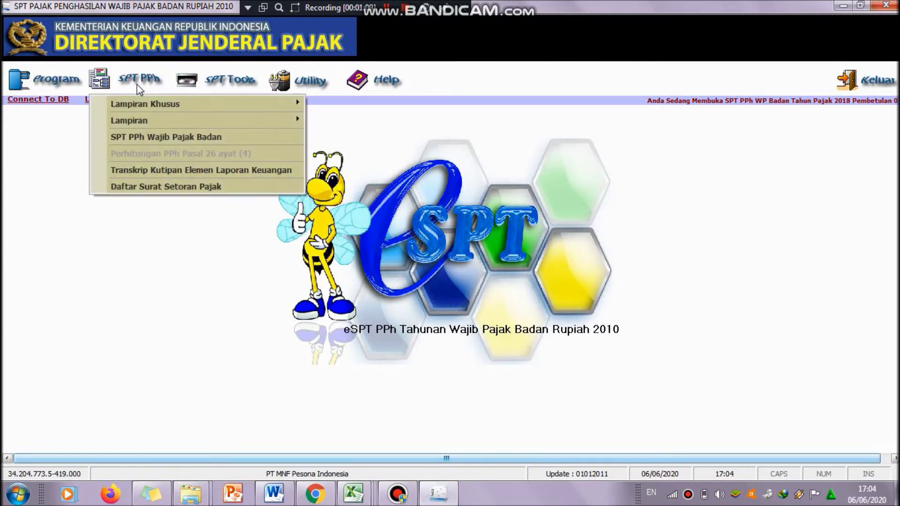
pyautogui.moveTo(130, 123)
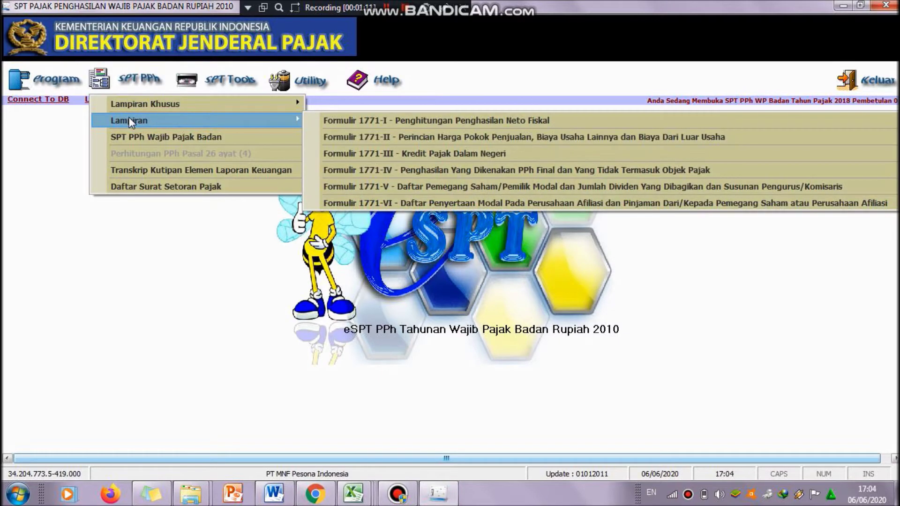
pyautogui.click(354, 154)
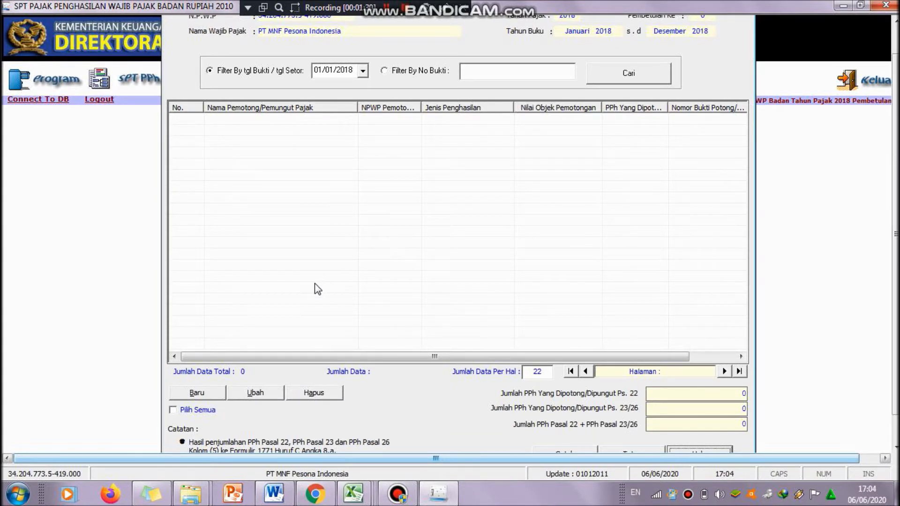
pyautogui.click(206, 393)
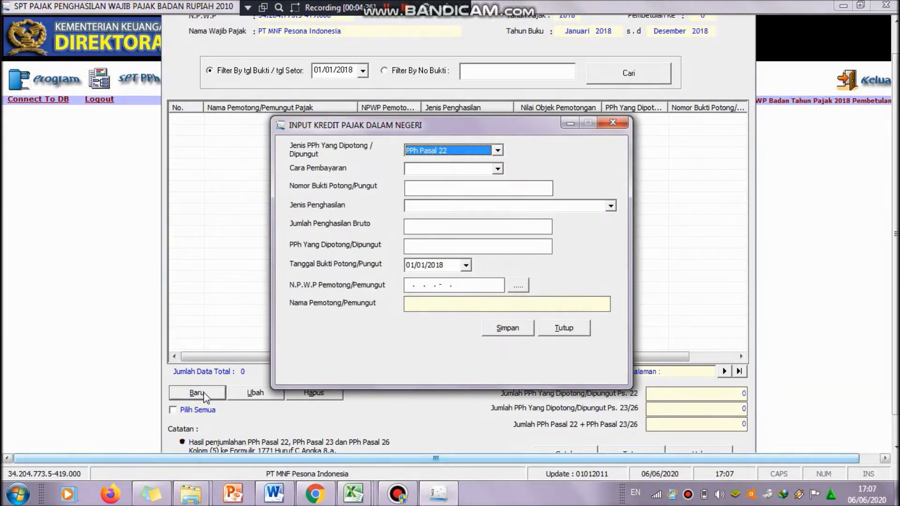
pyautogui.click(349, 495)
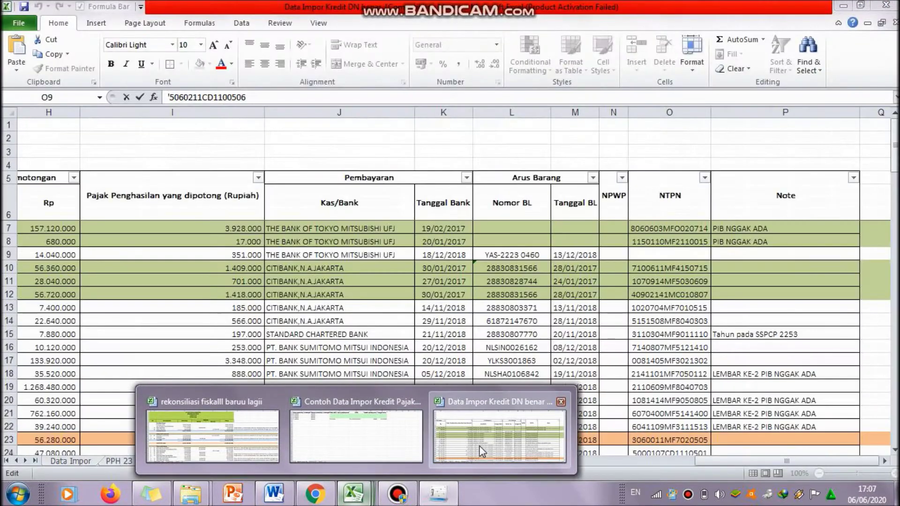
pyautogui.click(499, 436)
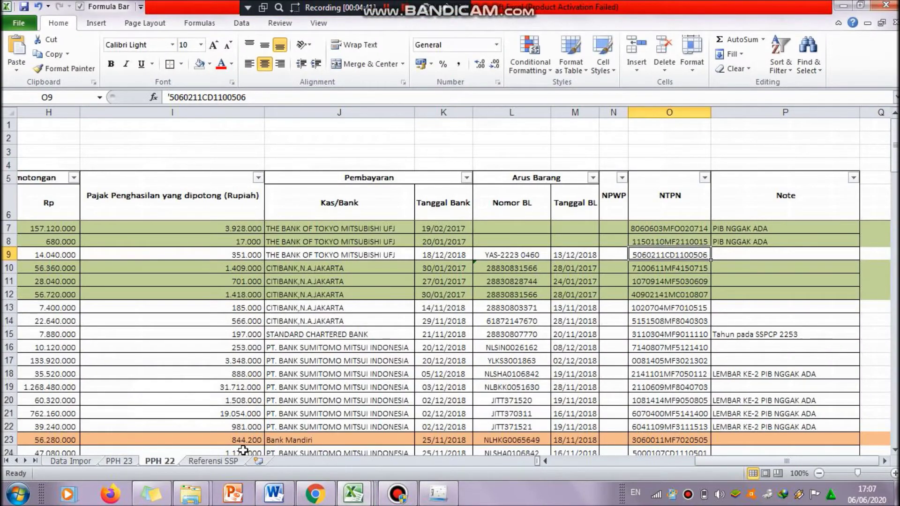
pyautogui.click(124, 462)
pyautogui.moveTo(894, 438); pyautogui.dragTo(896, 123)
pyautogui.click(286, 267)
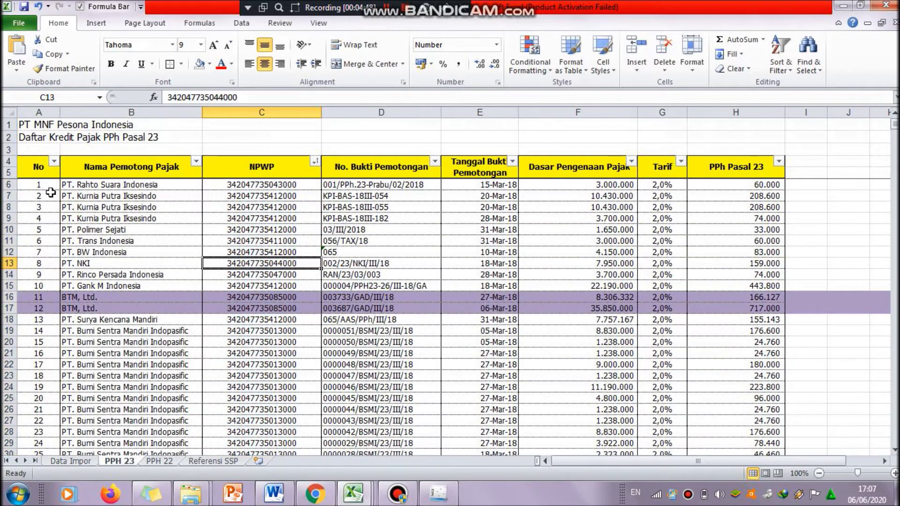
pyautogui.click(7, 185)
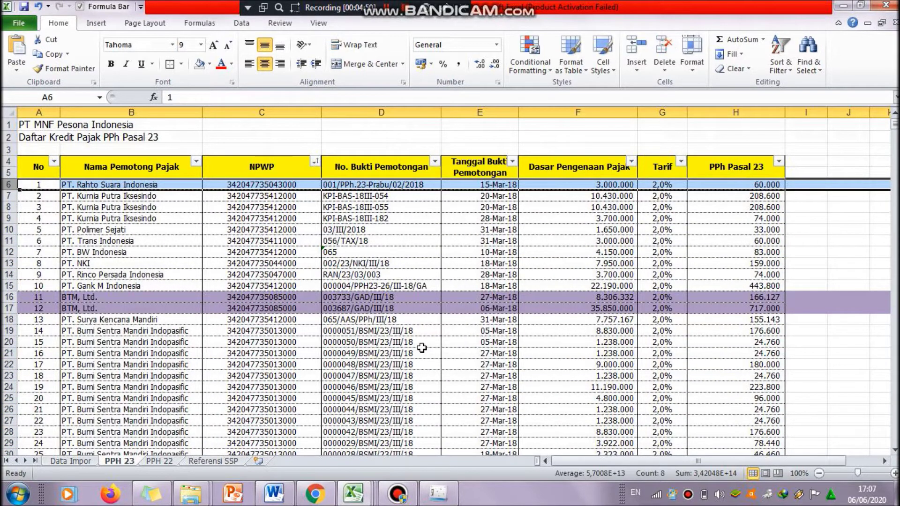
pyautogui.click(462, 495)
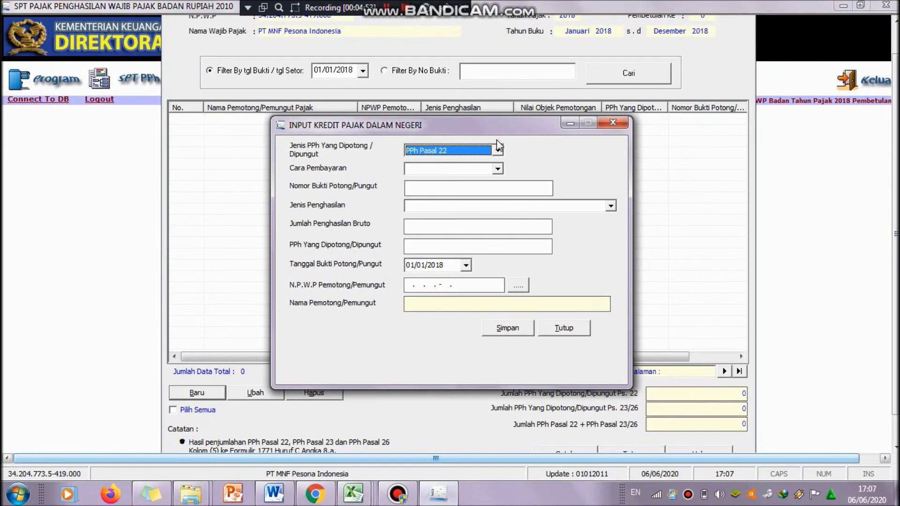
# Set the withheld tax type to PPh Pasal 23, then bring back the Data Impor Kredit DN benar workbook
pyautogui.click(498, 151)
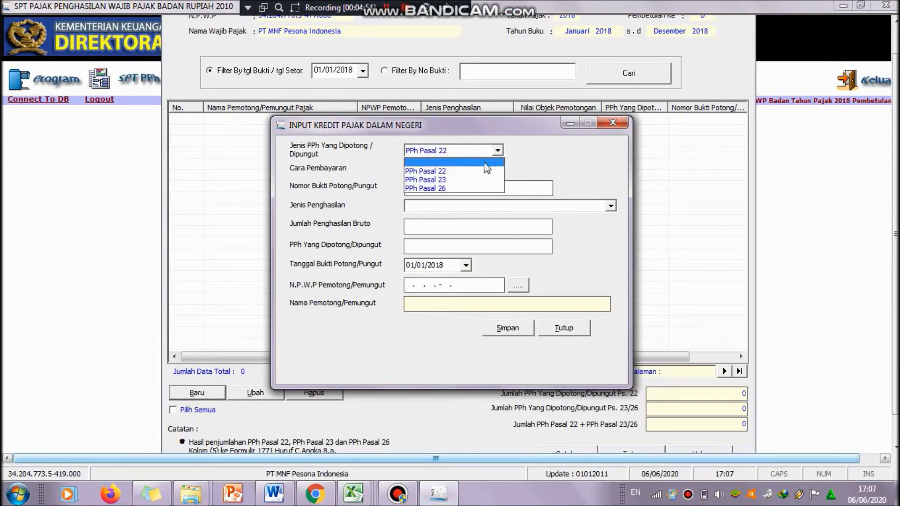
pyautogui.click(481, 180)
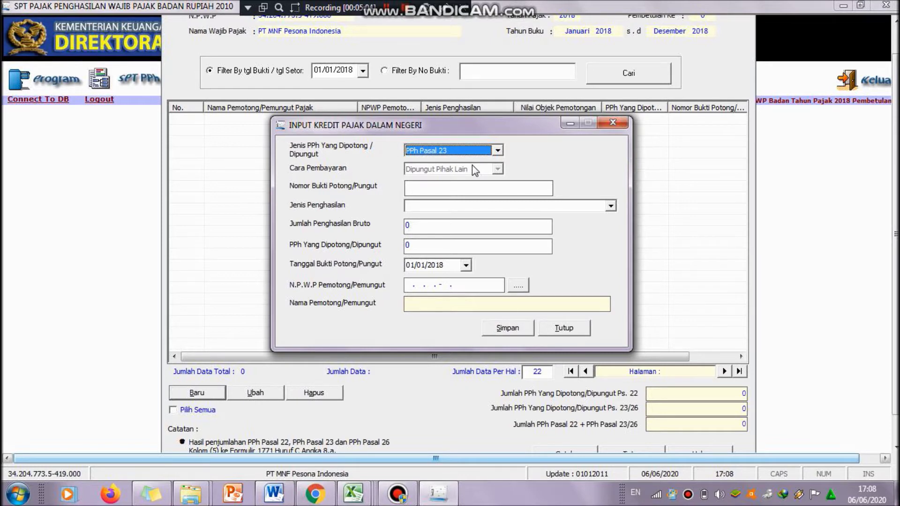
pyautogui.click(488, 185)
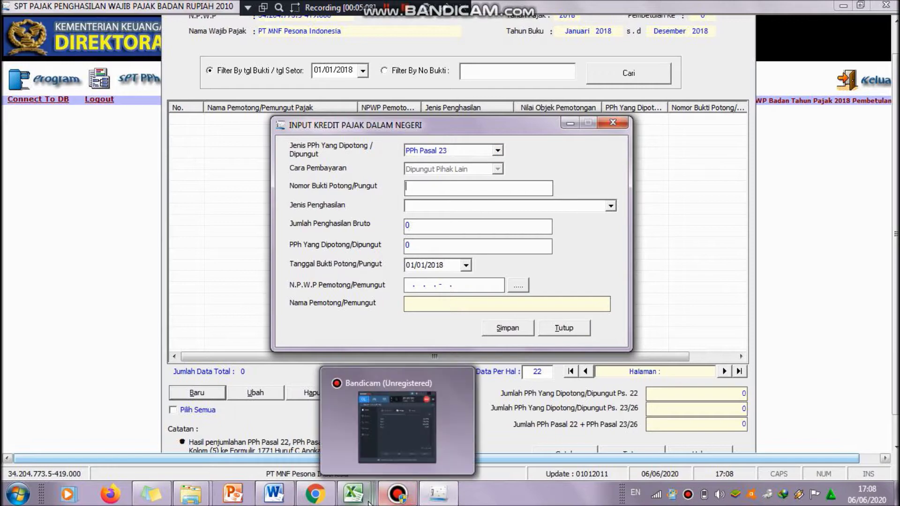
pyautogui.moveTo(353, 494)
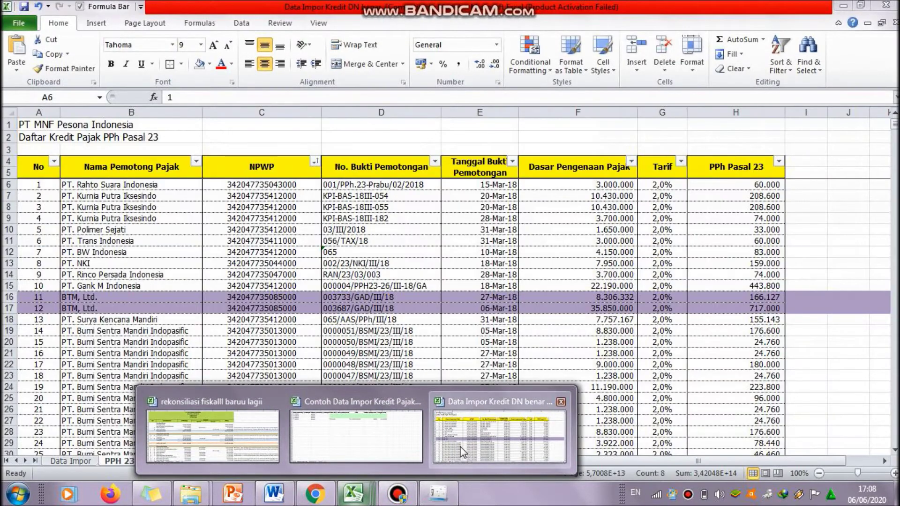
pyautogui.click(499, 436)
# Check the data end, copy slip number 001/PPh.23-Prabu/02/2018 from cell D6, and return to e-SPT
pyautogui.click(370, 187)
pyautogui.hotkey('ctrl', 'Down')
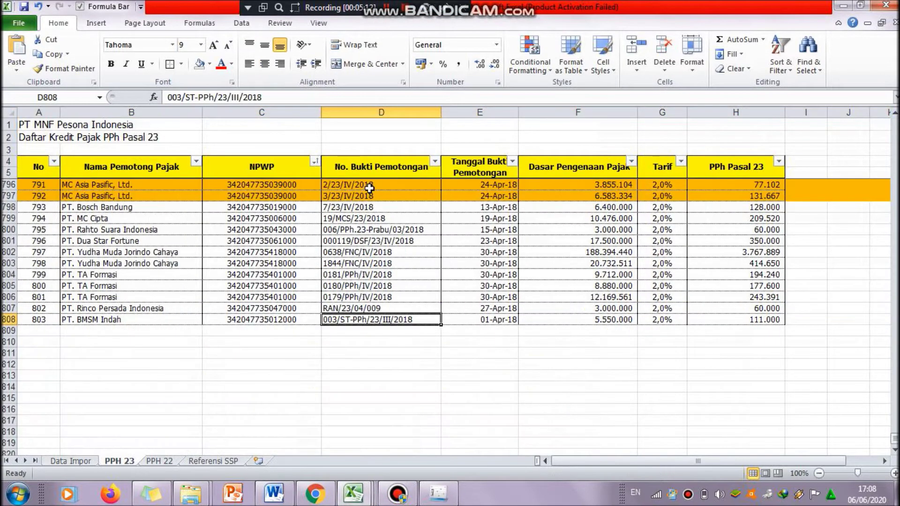
pyautogui.moveTo(895, 445); pyautogui.dragTo(866, 149)
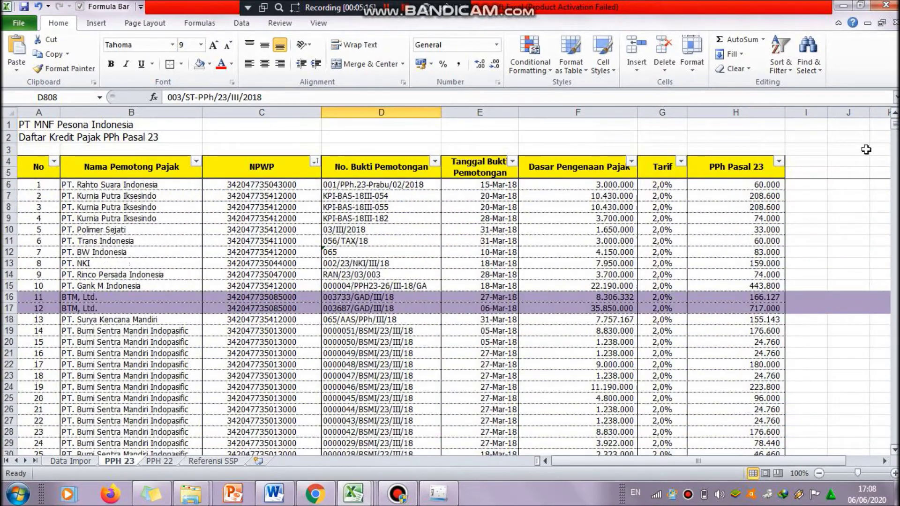
pyautogui.click(435, 184)
pyautogui.doubleClick(435, 183)
pyautogui.moveTo(434, 184); pyautogui.dragTo(283, 189)
pyautogui.hotkey('ctrl', 'c')
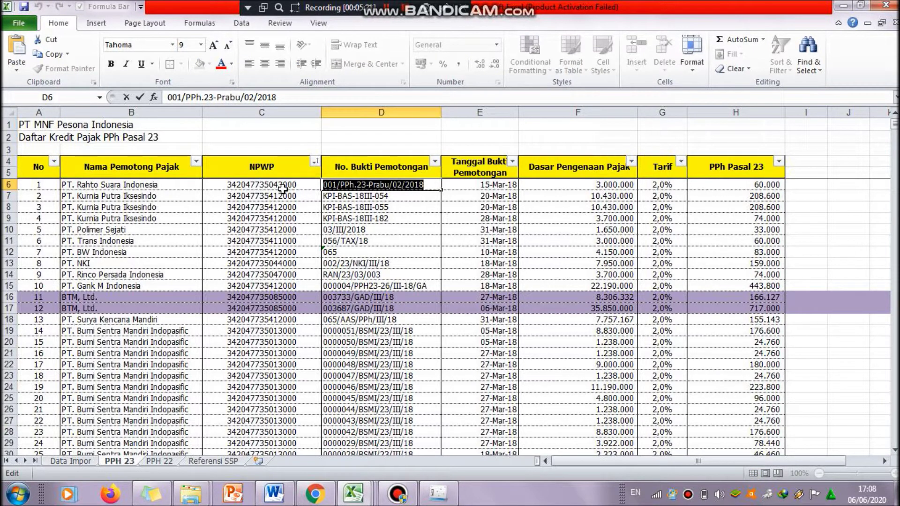
pyautogui.click(425, 502)
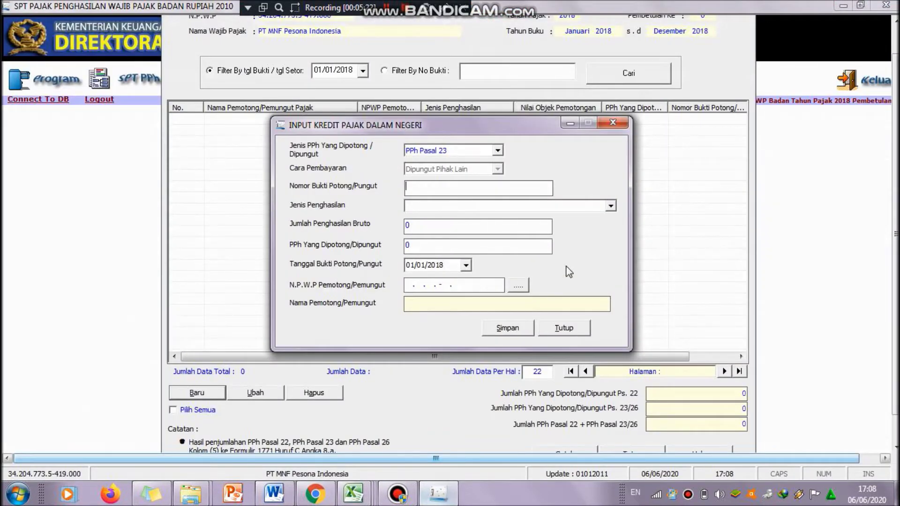
# Paste 001/PPh.23-Prabu/02/2018 into Nomor Bukti Potong/Pungut, then go back to the PPH 23 workbook
pyautogui.hotkey('ctrl', 'v')
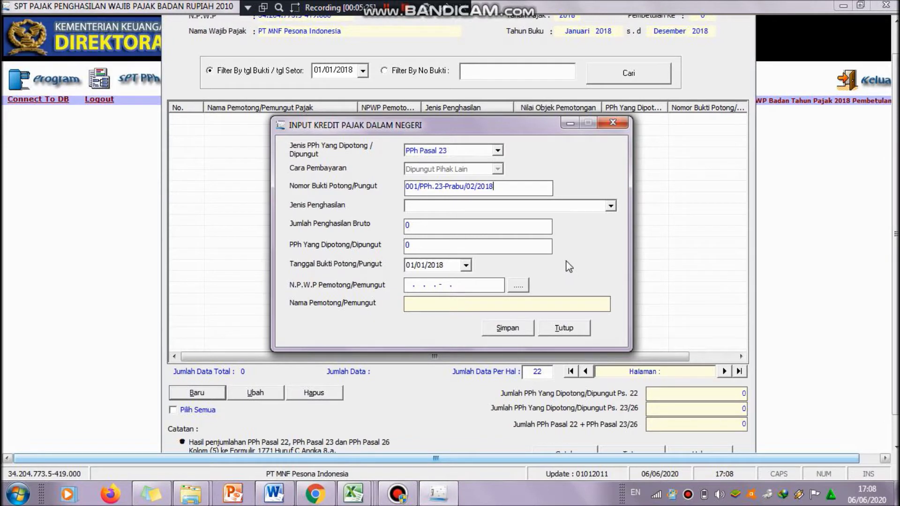
pyautogui.click(610, 206)
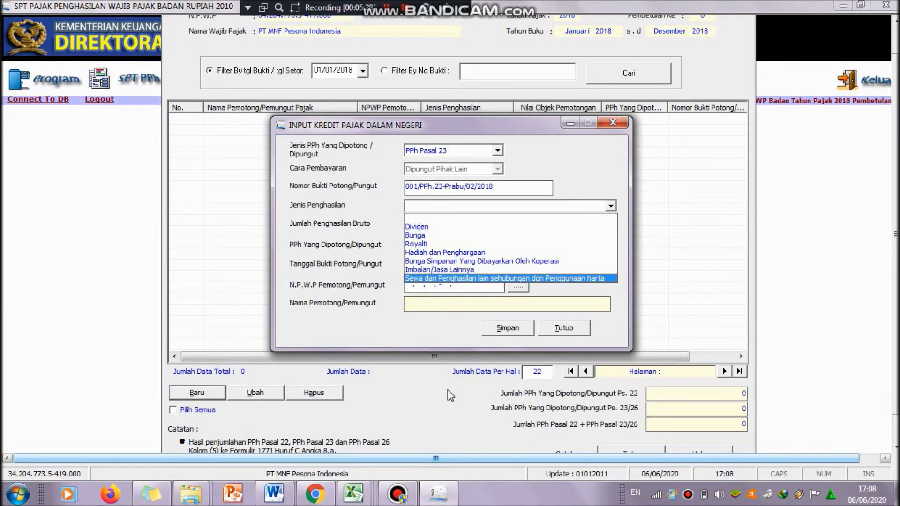
pyautogui.click(362, 500)
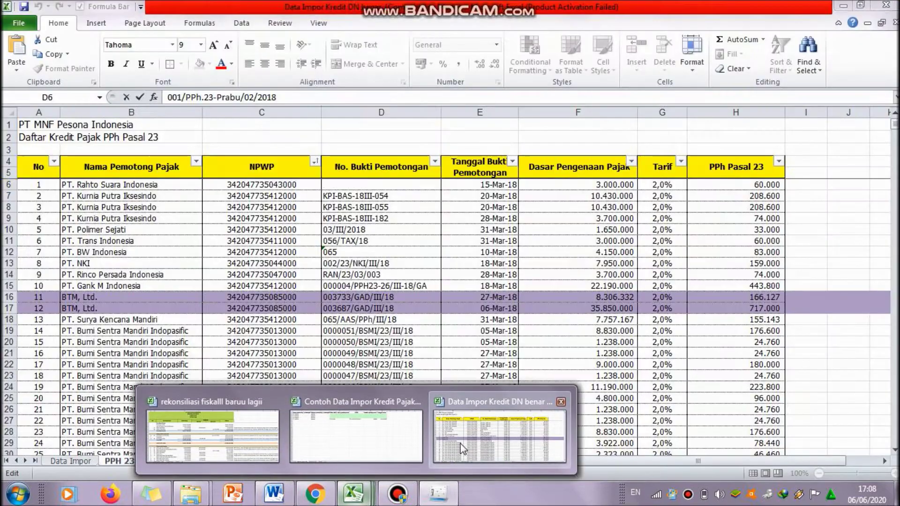
pyautogui.click(455, 448)
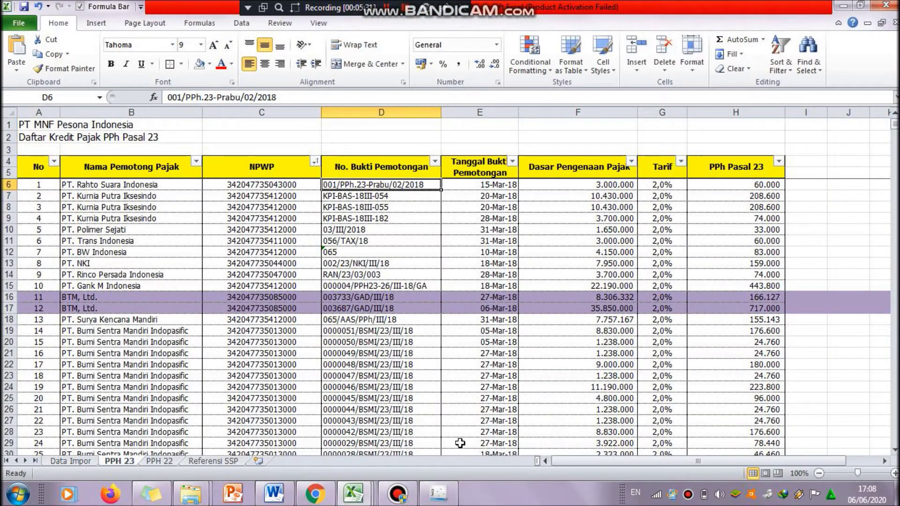
# Check the 2% tariff in G6, then return to e-SPT and open the Jenis Penghasilan list
pyautogui.click(661, 186)
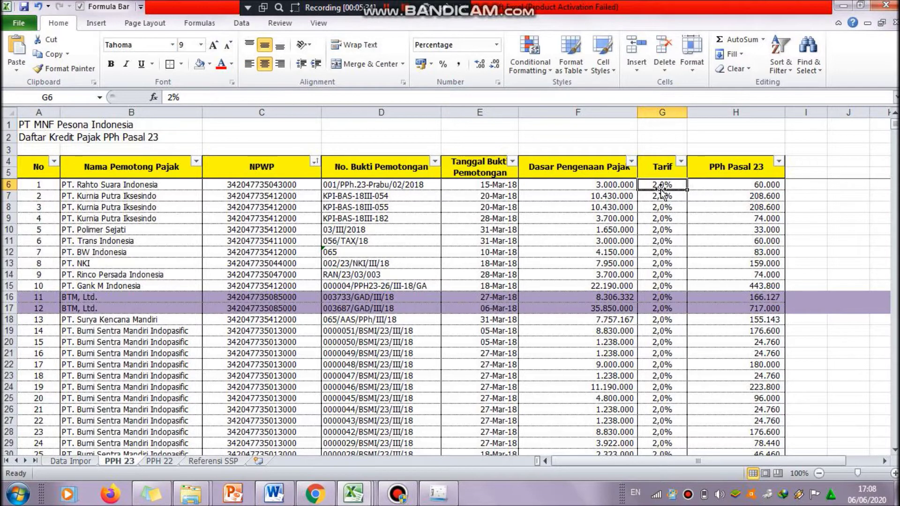
pyautogui.click(801, 190)
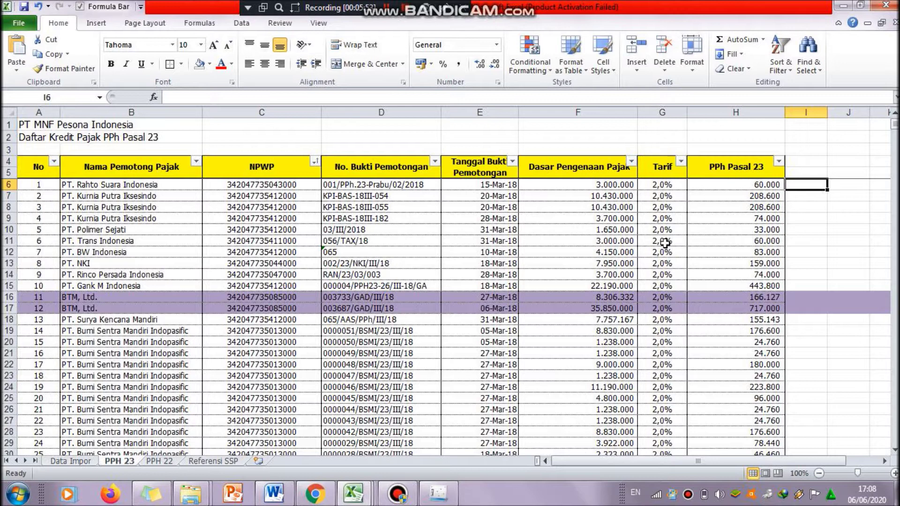
pyautogui.moveTo(800, 159); pyautogui.dragTo(801, 173)
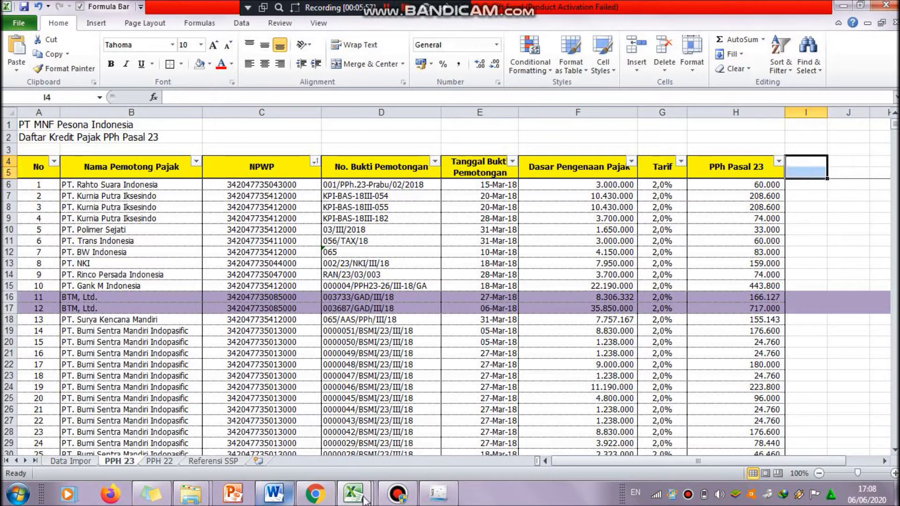
pyautogui.click(439, 493)
pyautogui.click(593, 211)
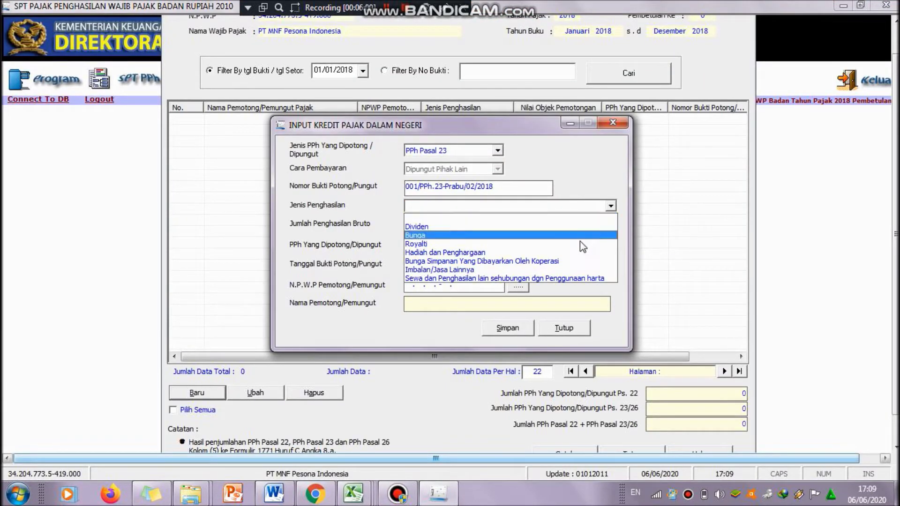
# Choose Imbalan/Jasa Lainnya as income type and enter gross income 3.000.000
pyautogui.click(581, 270)
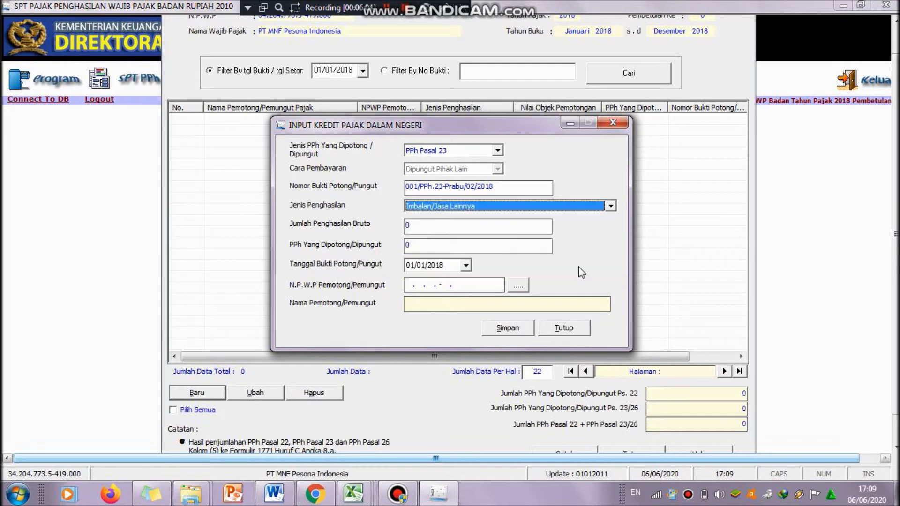
pyautogui.click(448, 225)
pyautogui.press('BackSpace')
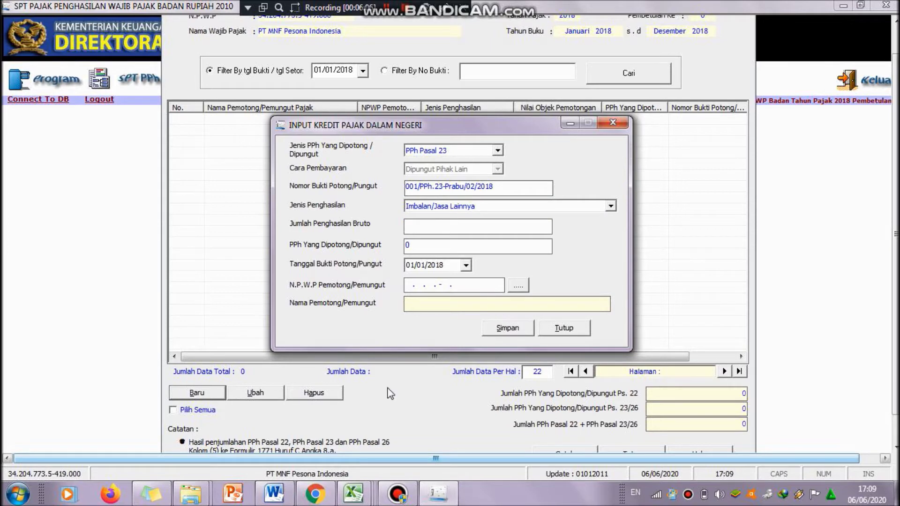
pyautogui.click(355, 494)
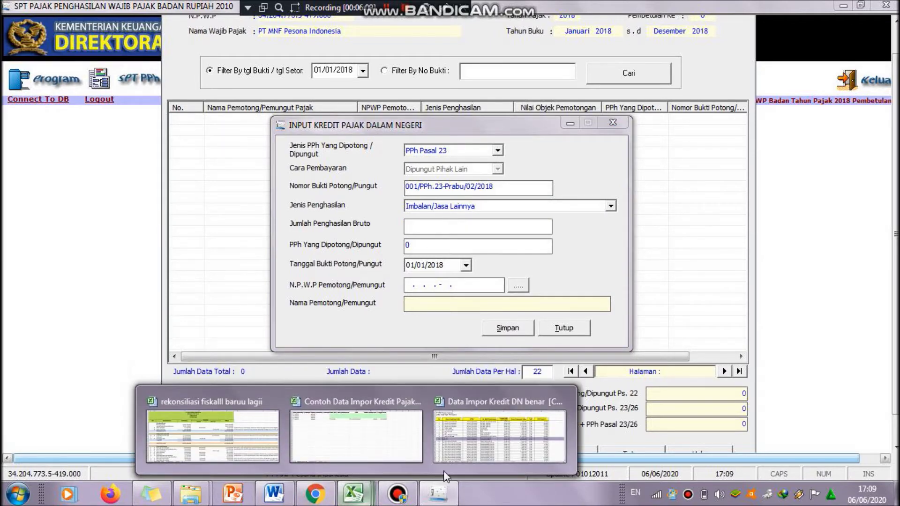
pyautogui.moveTo(494, 440)
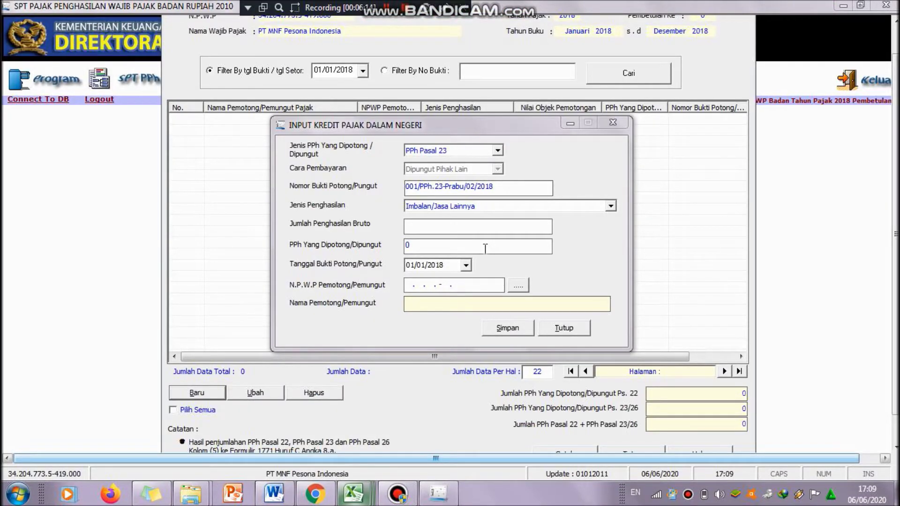
pyautogui.click(477, 223)
pyautogui.write('3.000.000')
pyautogui.press('Tab')
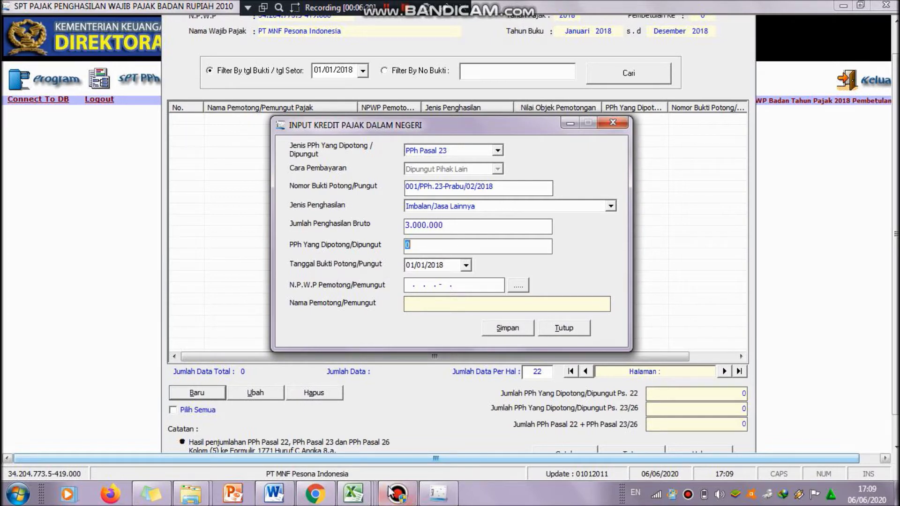
# Enter 60000 as the withheld PPh amount
pyautogui.click(367, 496)
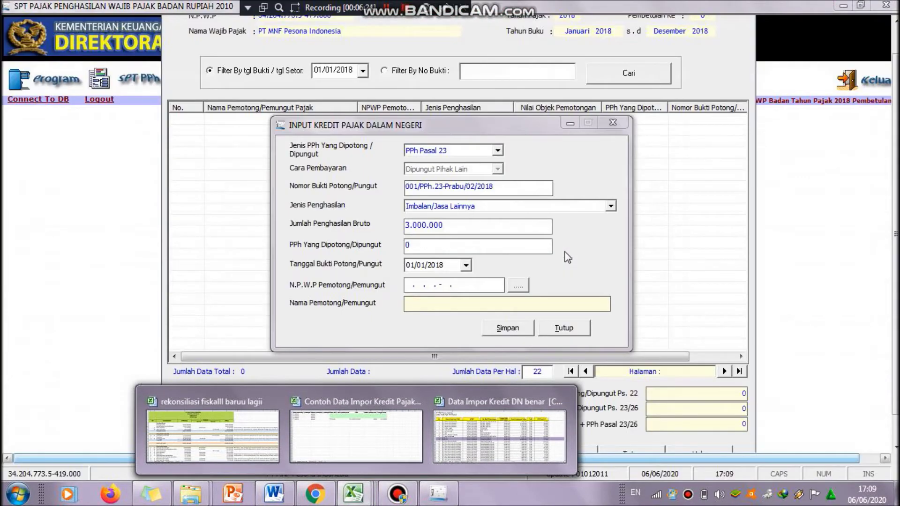
pyautogui.click(536, 247)
pyautogui.press('BackSpace')
pyautogui.write('60000')
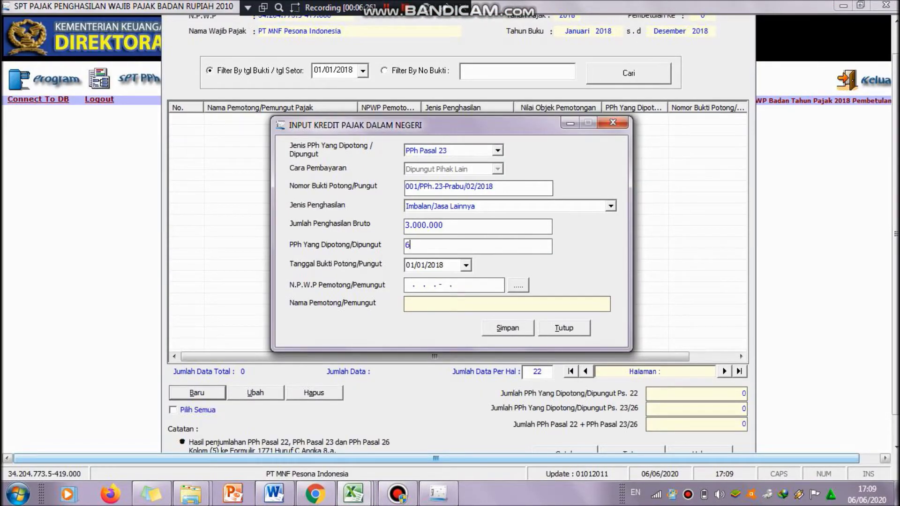
pyautogui.press('Tab')
# Set the slip date to 15 March 2018 using the calendar
pyautogui.click(466, 265)
pyautogui.click(466, 266)
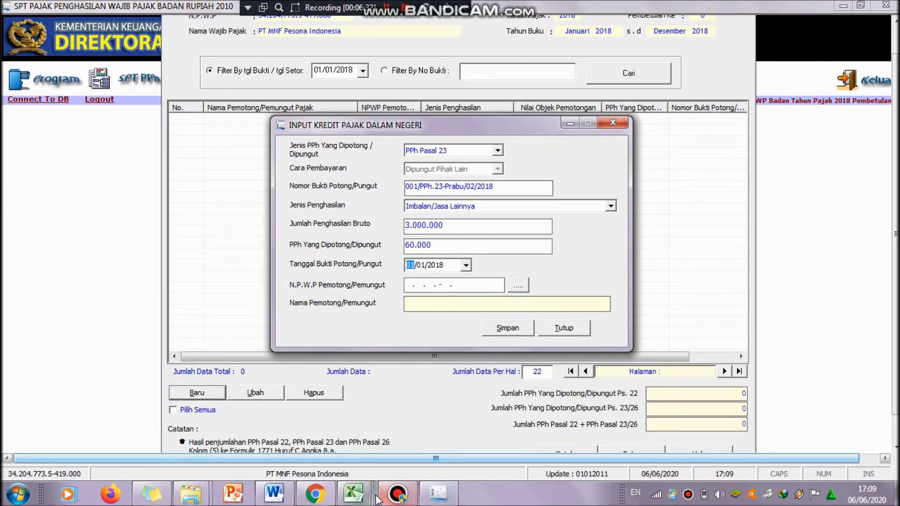
pyautogui.moveTo(352, 493)
pyautogui.moveTo(469, 452)
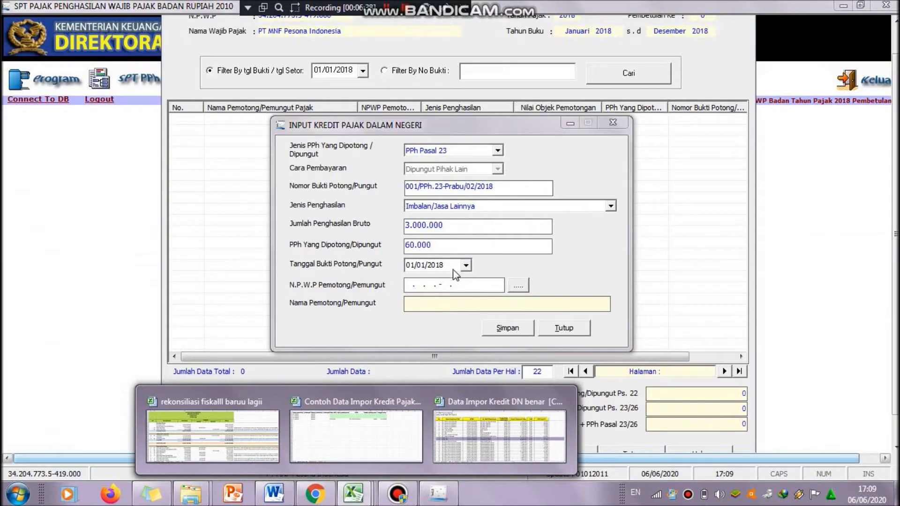
pyautogui.click(465, 266)
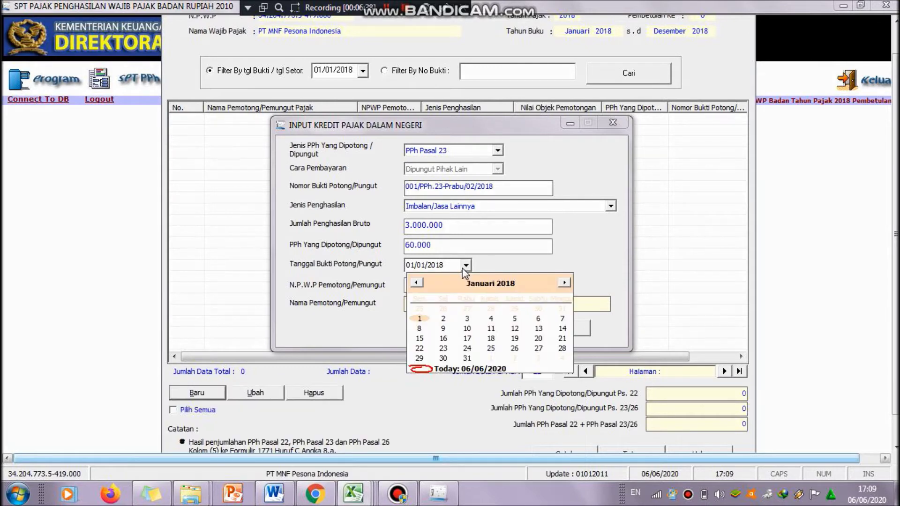
pyautogui.click(564, 283)
pyautogui.click(564, 283)
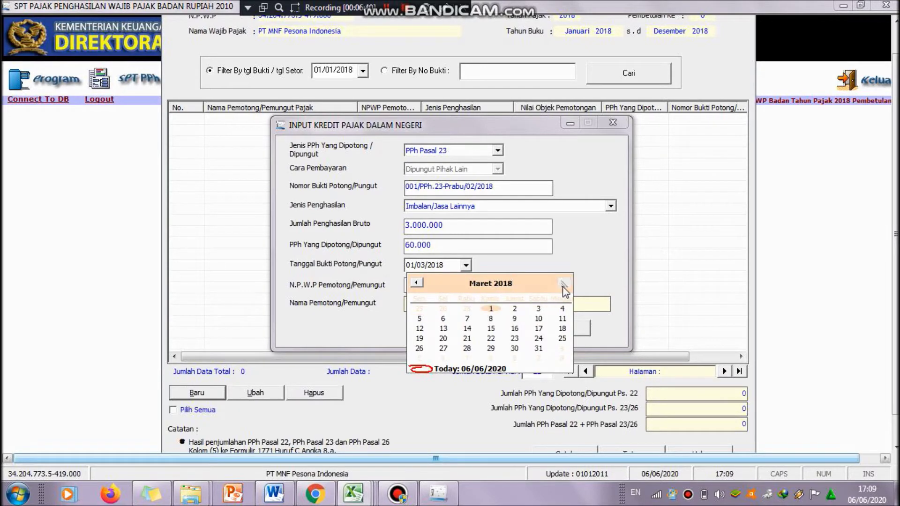
pyautogui.click(492, 329)
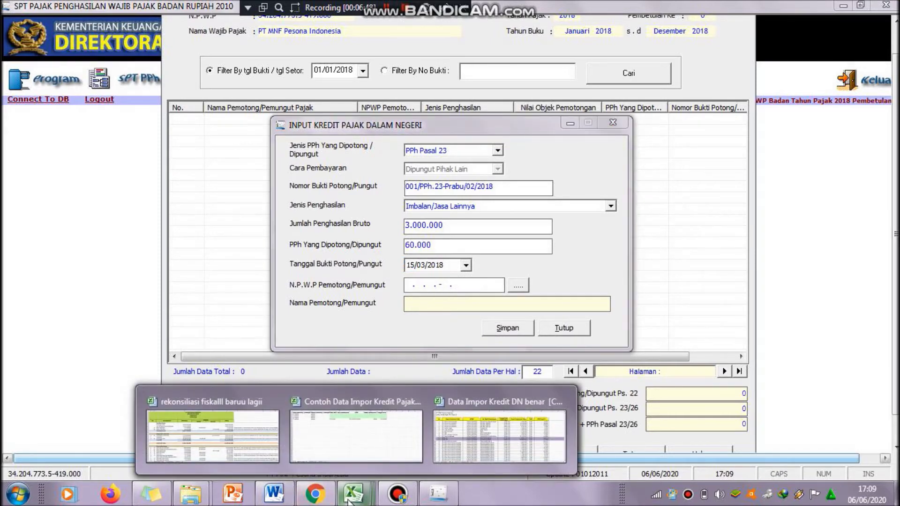
# Check the workbook for withholder details, then open the NPWP withholder reference list
pyautogui.moveTo(448, 441)
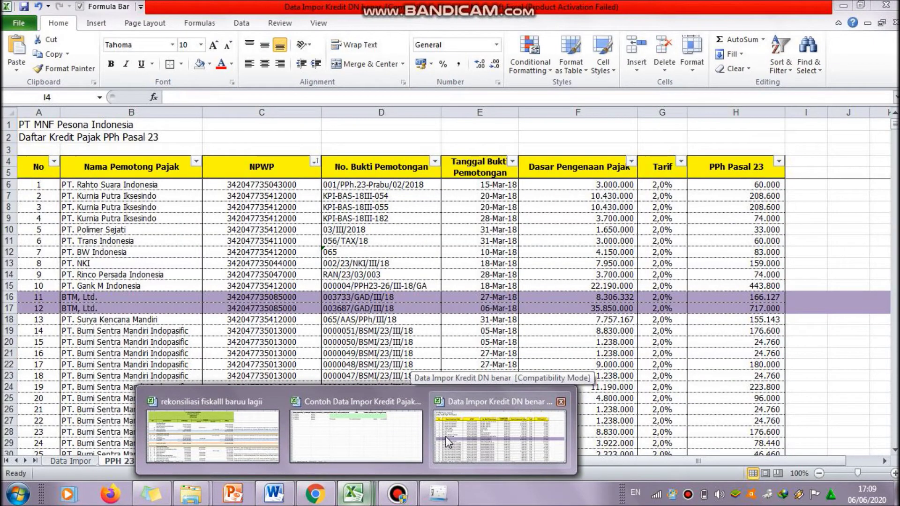
pyautogui.click(448, 440)
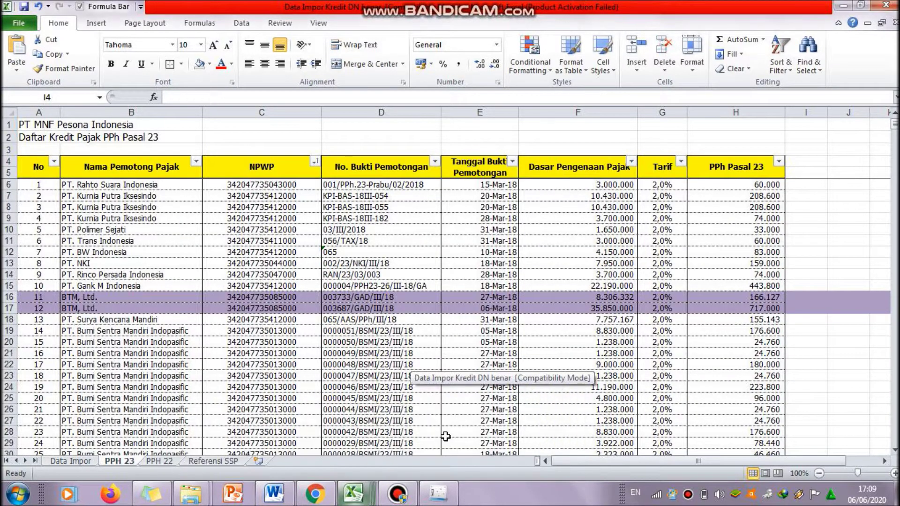
pyautogui.click(439, 494)
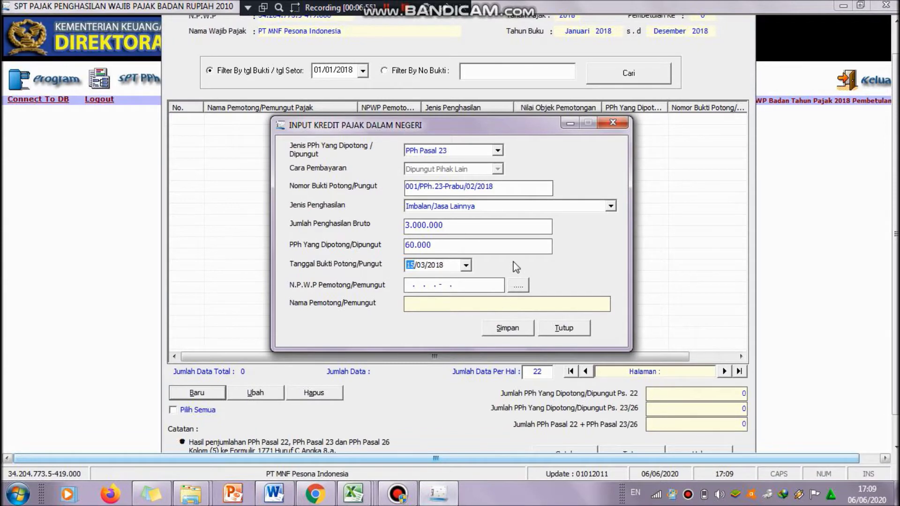
pyautogui.click(518, 285)
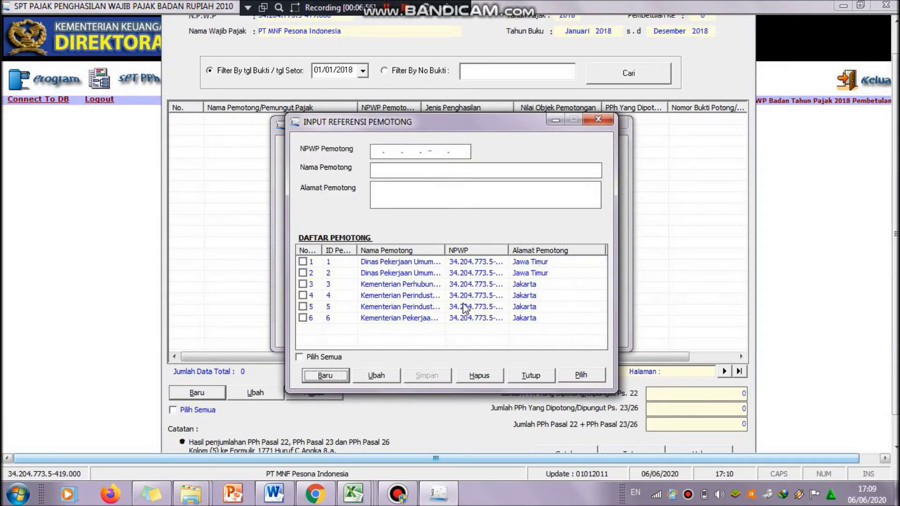
# Add a new withholder record and enter its NPWP, checking it against the Excel data
pyautogui.click(343, 376)
pyautogui.click(374, 149)
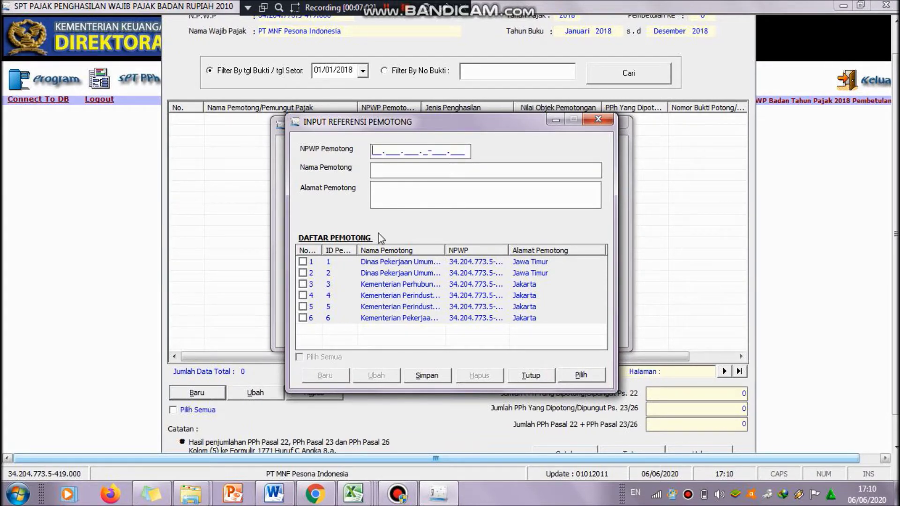
pyautogui.write('34.204.773.5-')
pyautogui.click(354, 493)
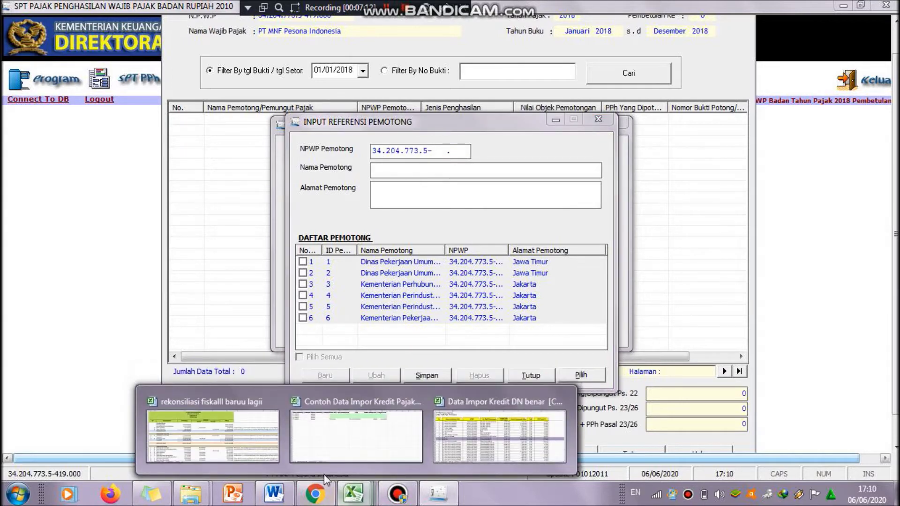
pyautogui.moveTo(499, 433)
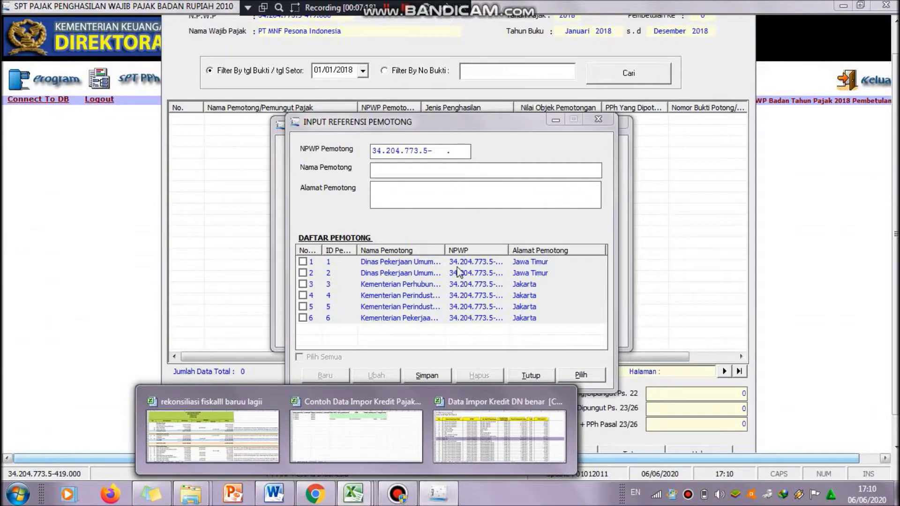
pyautogui.write('04')
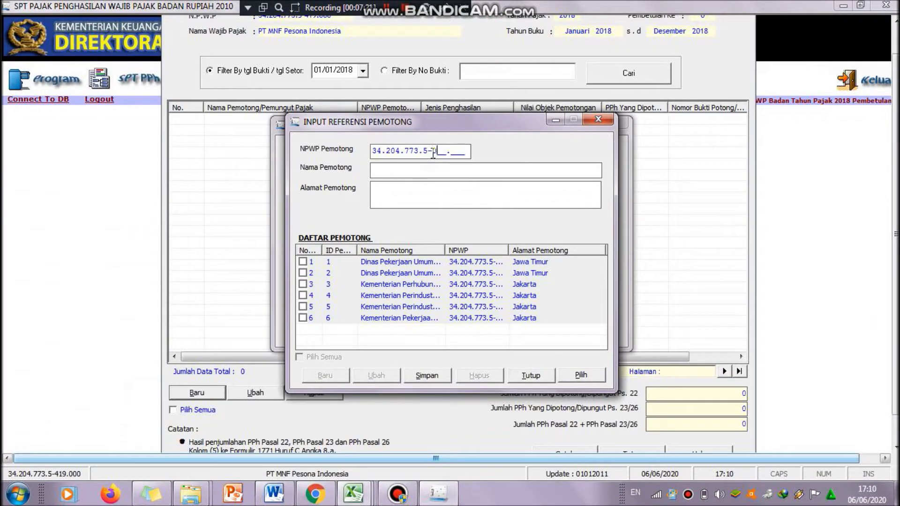
pyautogui.write('3.000')
pyautogui.click(353, 493)
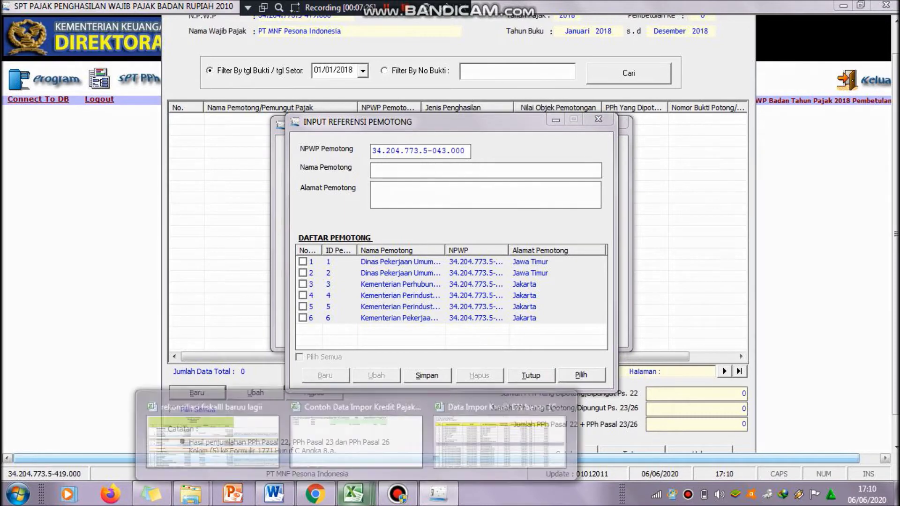
pyautogui.moveTo(470, 441)
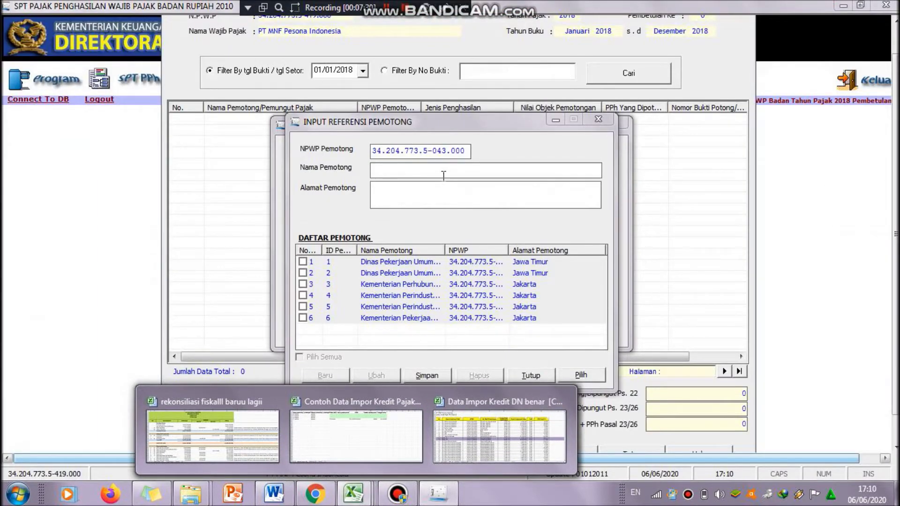
# Enter the withholder name PT RAHTO SUARA INDONESIA and the Jakarta address
pyautogui.click(444, 172)
pyautogui.press('capslock')
pyautogui.write('PT')
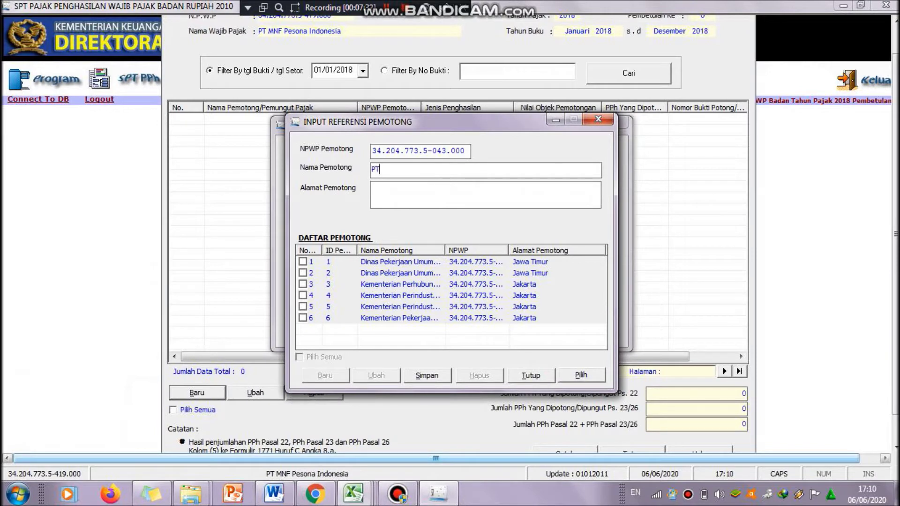
pyautogui.write(' RAHTO SUARA INDON')
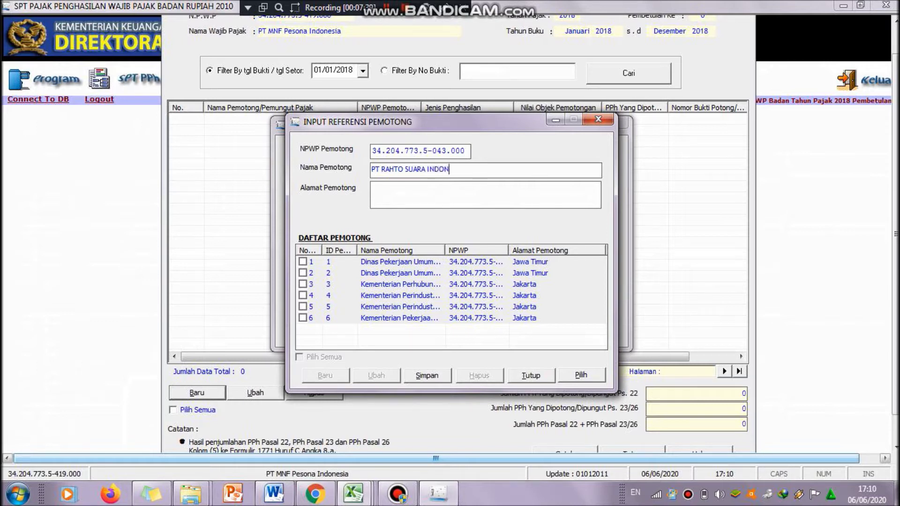
pyautogui.write('ESIA')
pyautogui.click(353, 494)
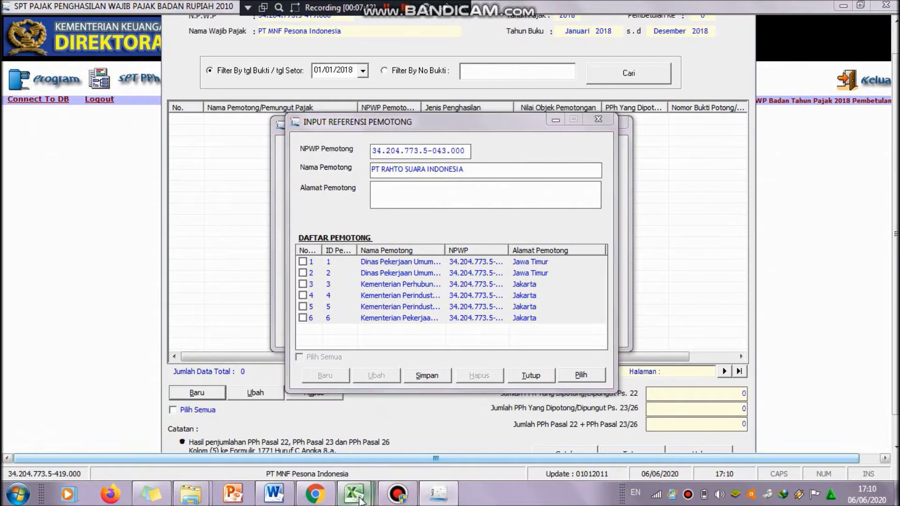
pyautogui.click(480, 448)
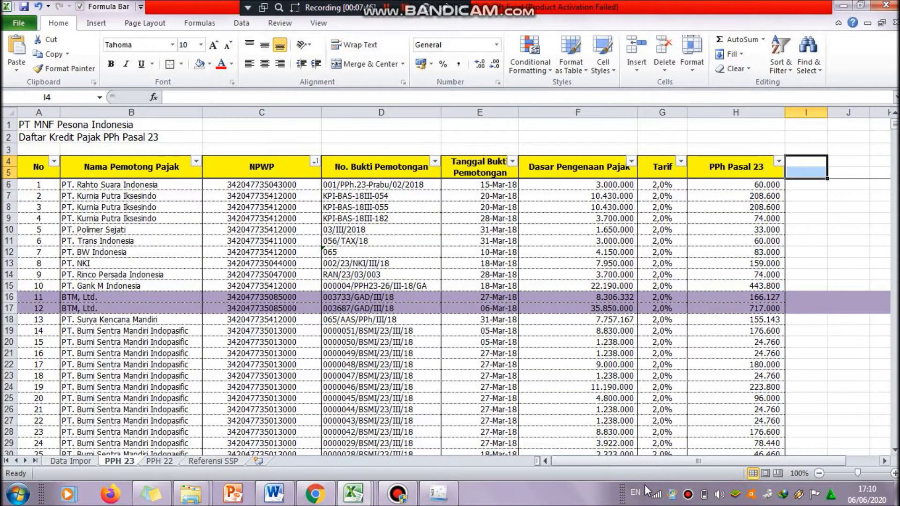
pyautogui.moveTo(638, 461); pyautogui.dragTo(525, 477)
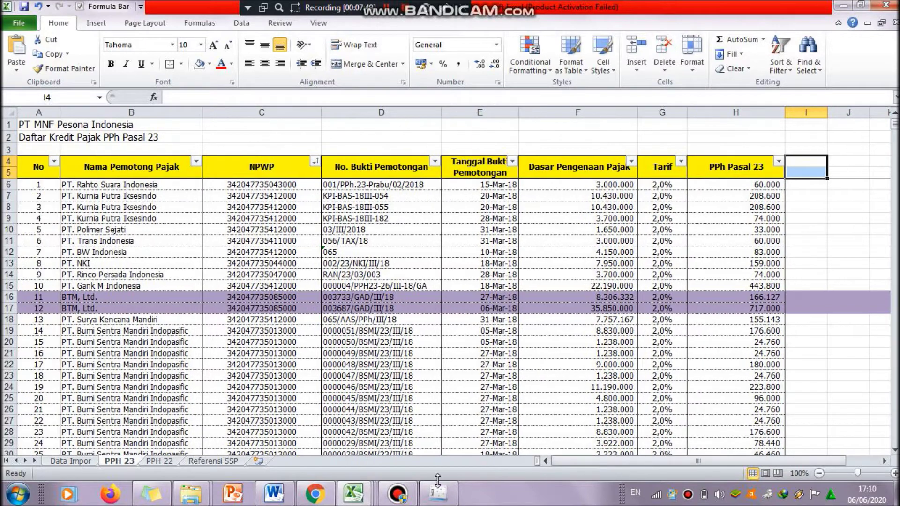
pyautogui.click(436, 496)
pyautogui.write('JAKARTA')
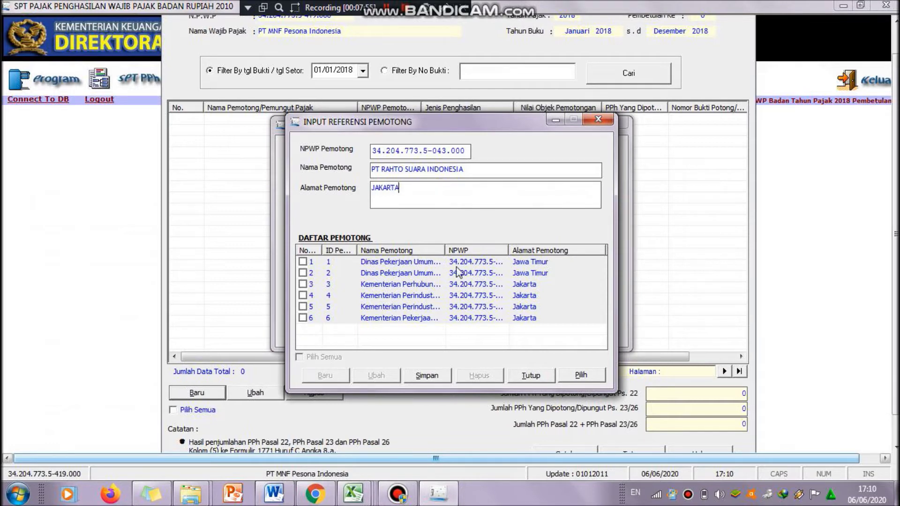
# Save the new withholder reference and pick PT RAHTO SUARA INDONESIA for the credit
pyautogui.click(437, 379)
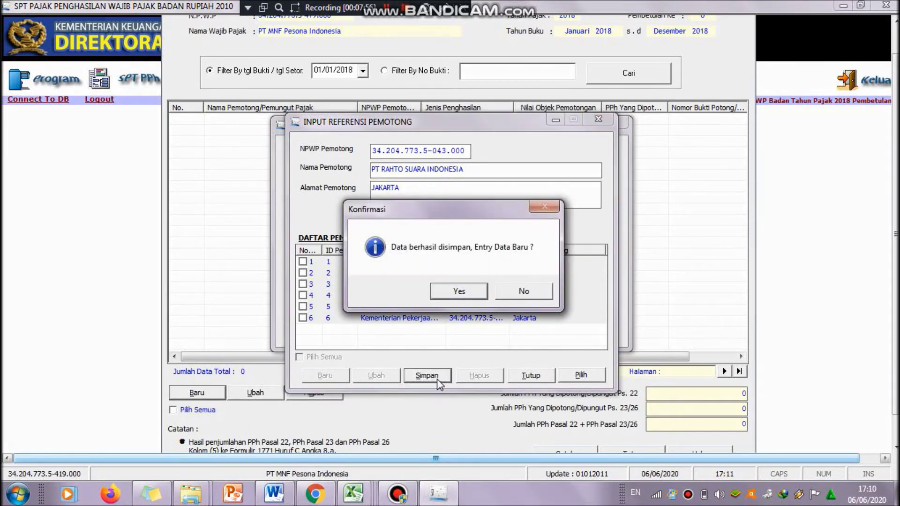
pyautogui.click(531, 291)
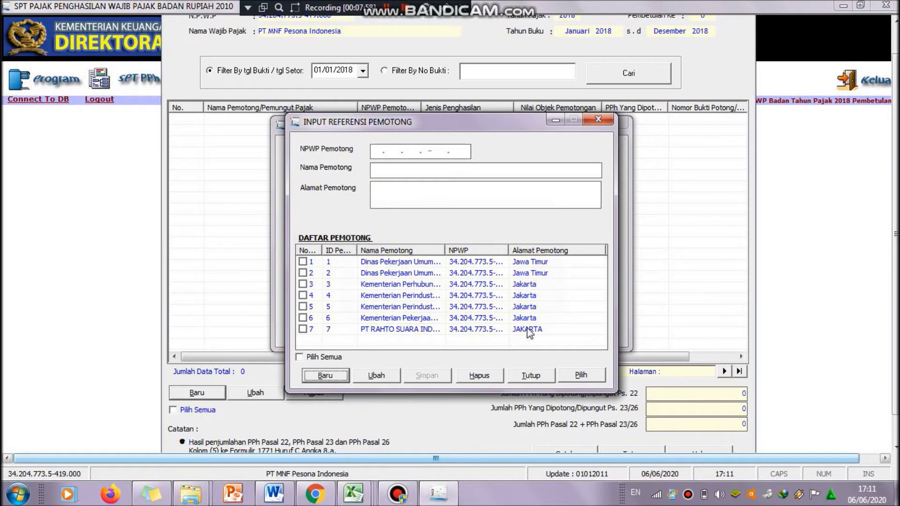
pyautogui.click(539, 377)
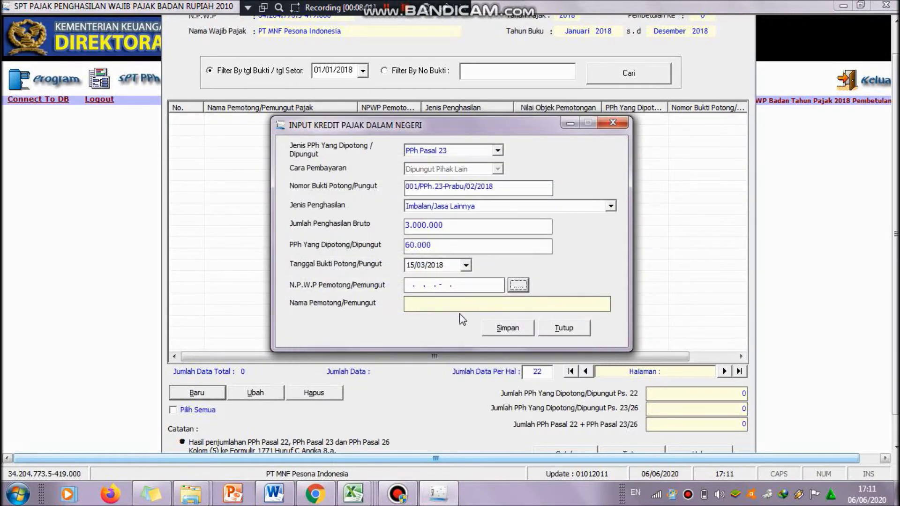
pyautogui.click(484, 286)
pyautogui.click(515, 286)
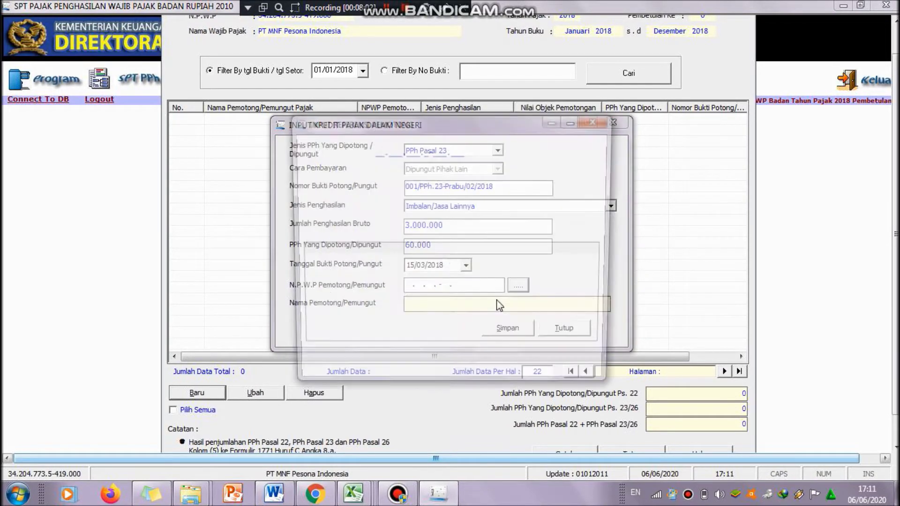
pyautogui.click(399, 331)
pyautogui.click(302, 329)
pyautogui.click(581, 376)
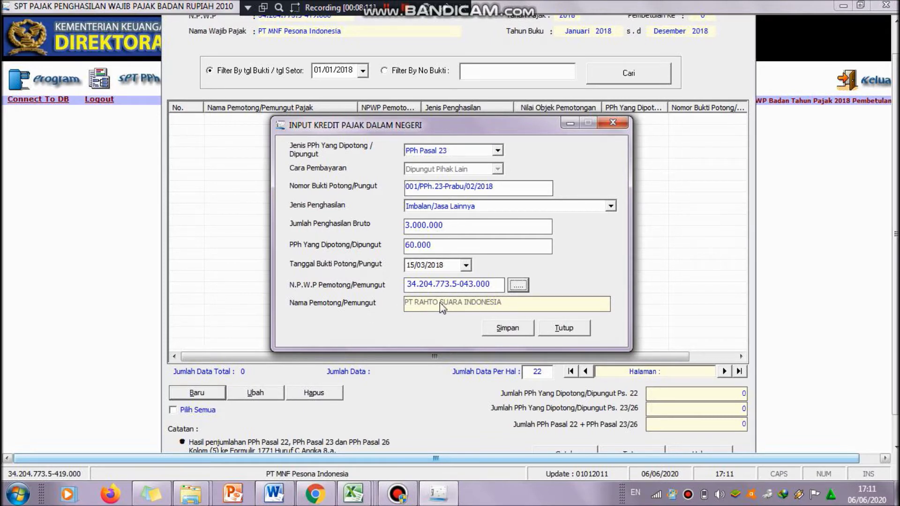
# Save the PPh Pasal 23 credit and review the 60.000 Pasal 23/26 total
pyautogui.click(496, 330)
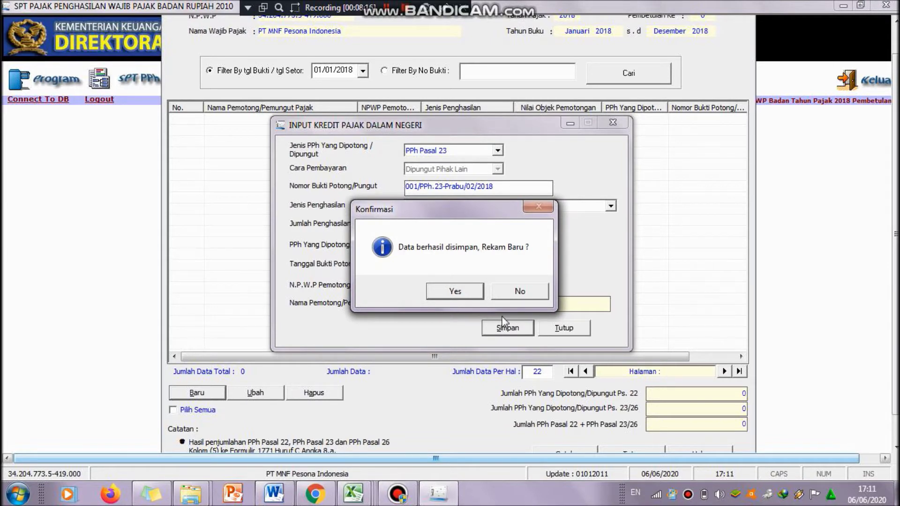
pyautogui.click(520, 293)
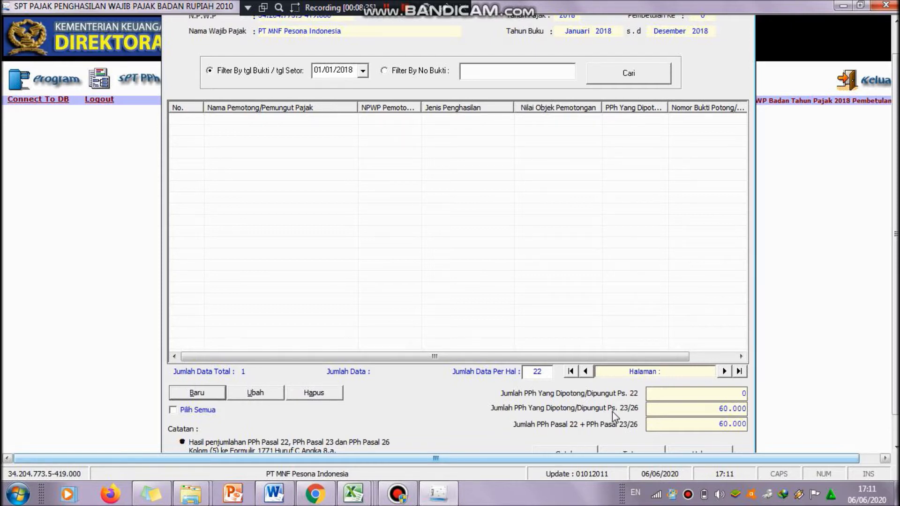
pyautogui.click(677, 413)
pyautogui.click(677, 413)
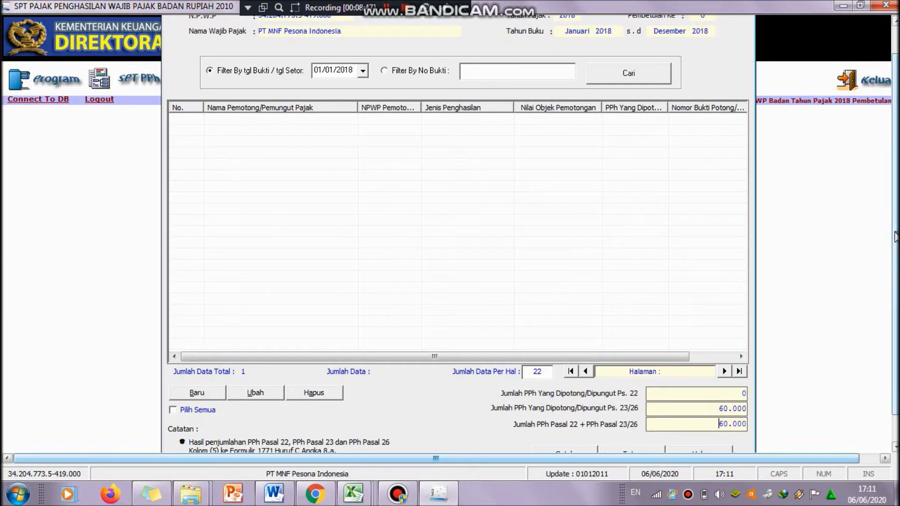
pyautogui.scroll(-2, 605, 396)
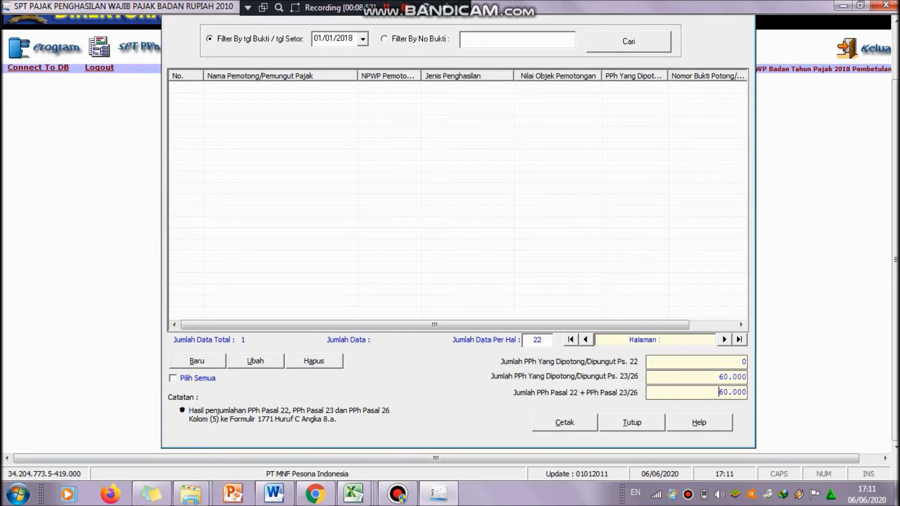
pyautogui.scroll(3, 896, 275)
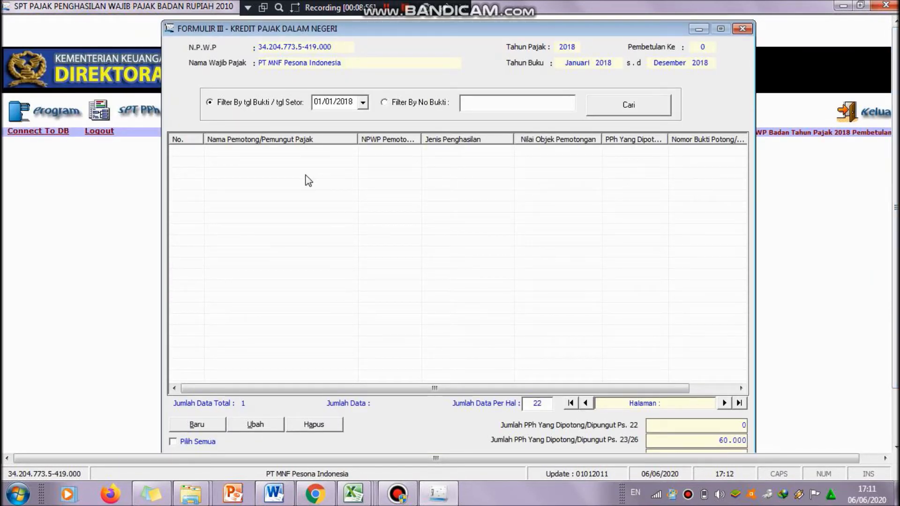
# Filter the credit list By No Bukti to show the saved entry, then close Formulir 1771-III
pyautogui.click(396, 104)
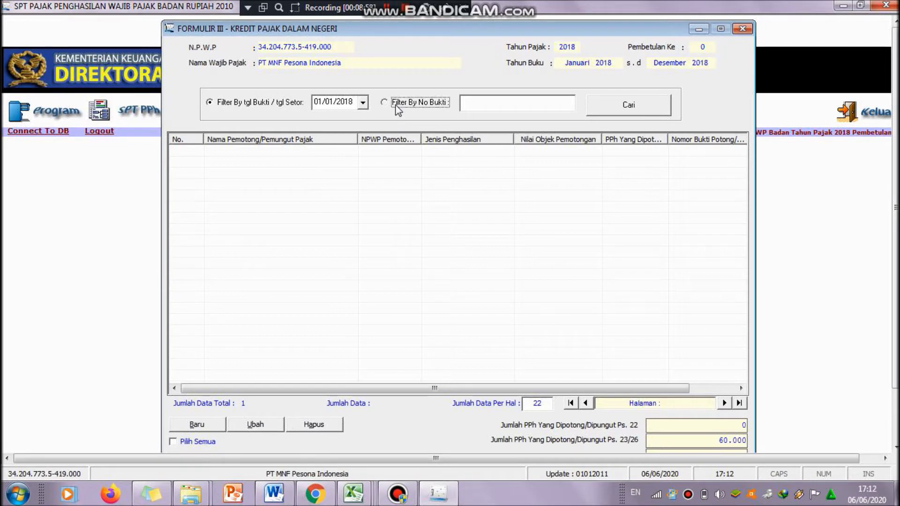
pyautogui.click(628, 103)
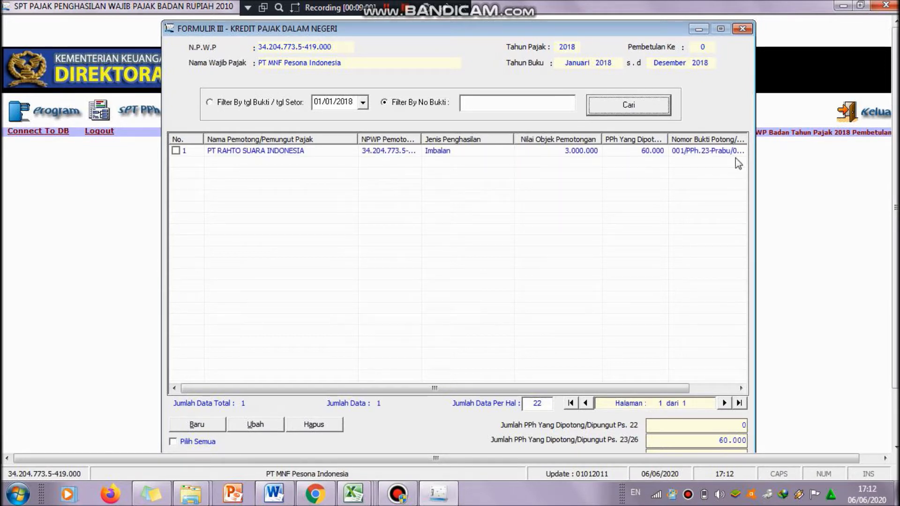
pyautogui.moveTo(896, 207); pyautogui.dragTo(896, 259)
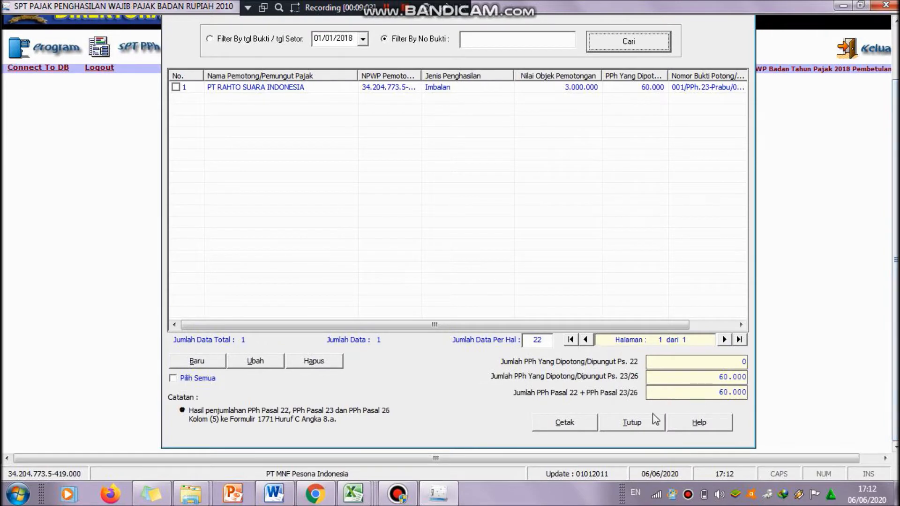
pyautogui.click(634, 426)
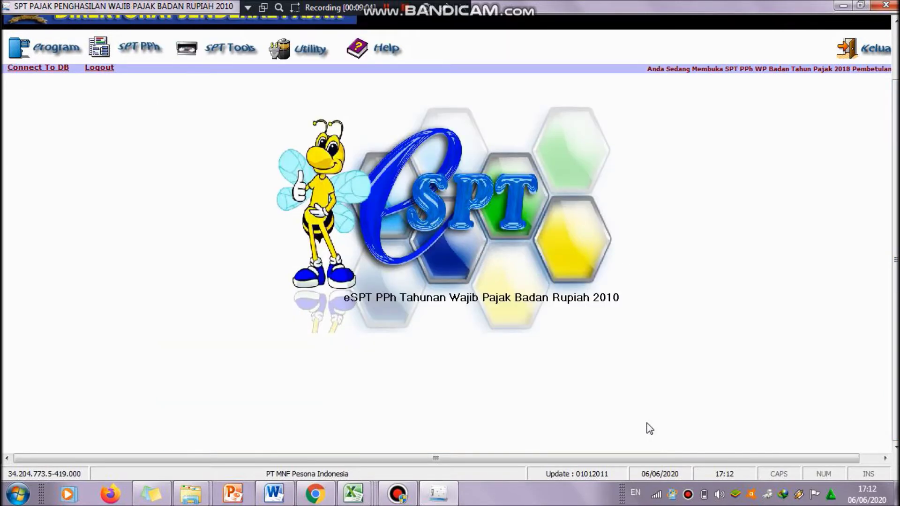
pyautogui.moveTo(896, 285); pyautogui.dragTo(895, 271)
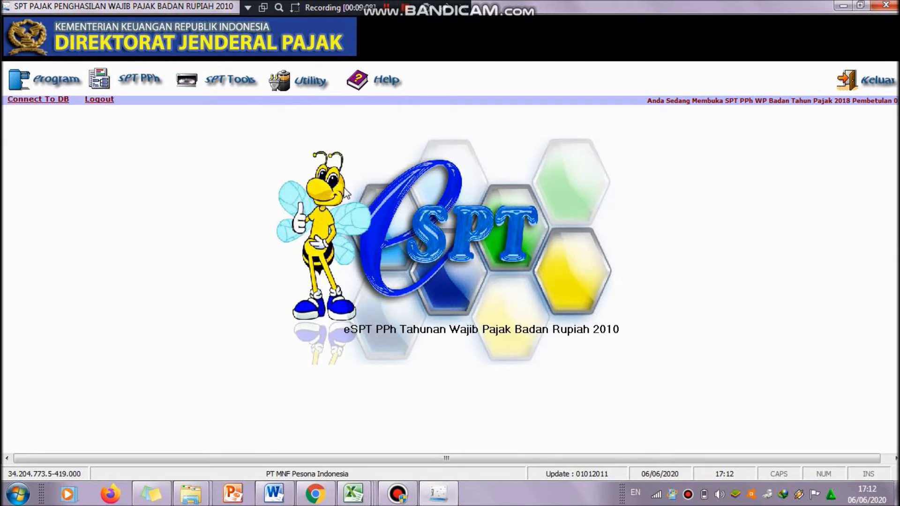
# Open the data export utility and export the credit data for tax year 2018
pyautogui.click(303, 88)
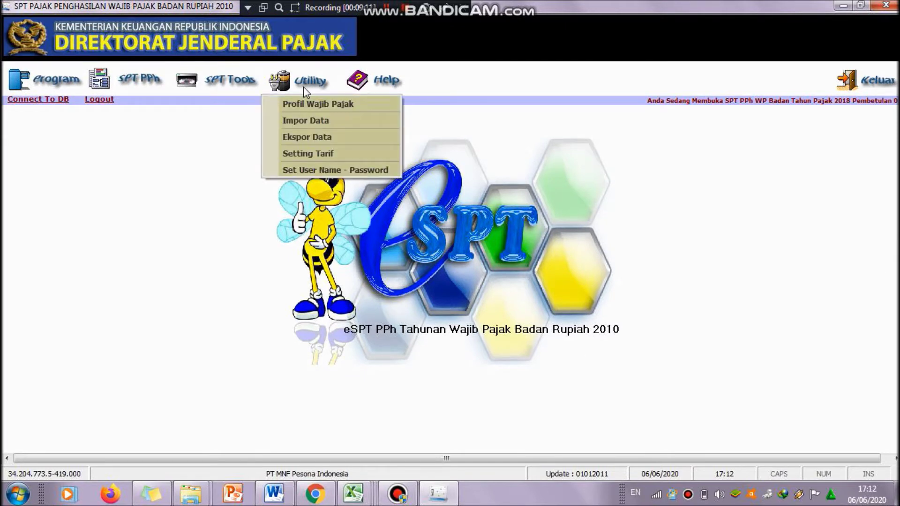
pyautogui.click(322, 138)
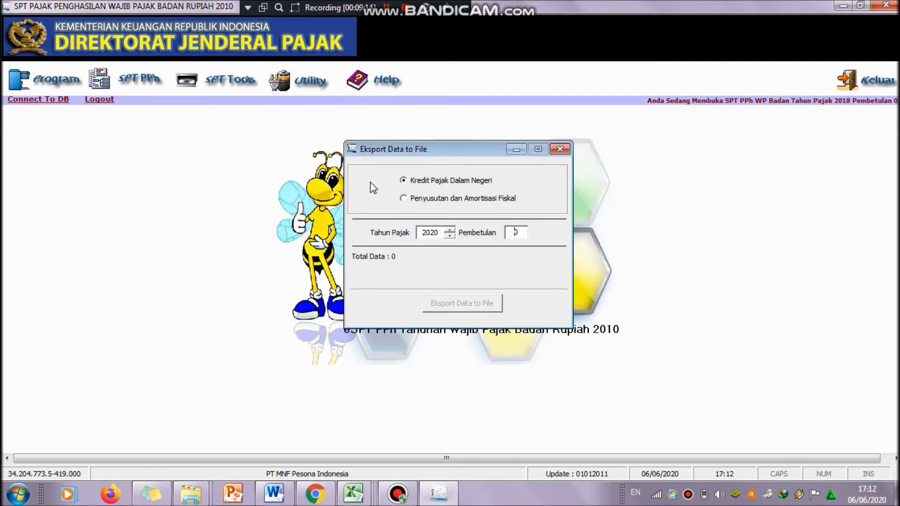
pyautogui.click(450, 236)
pyautogui.click(450, 235)
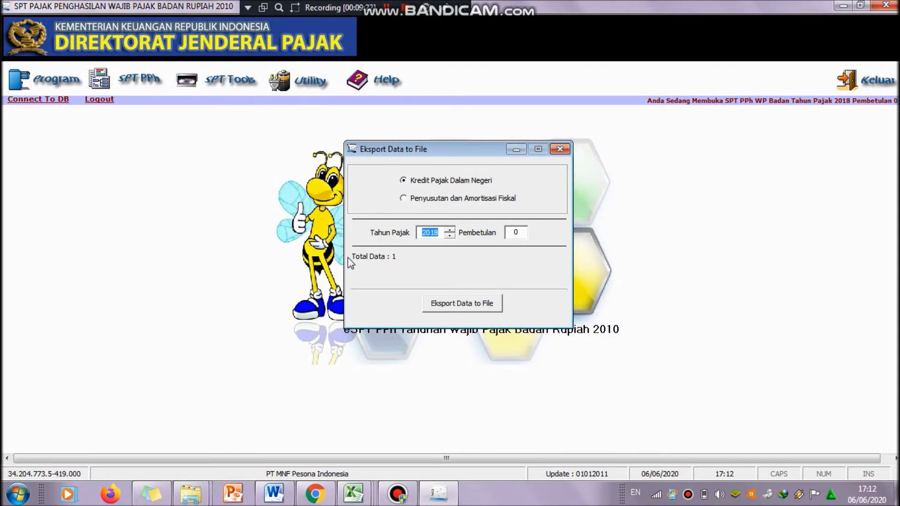
pyautogui.click(473, 311)
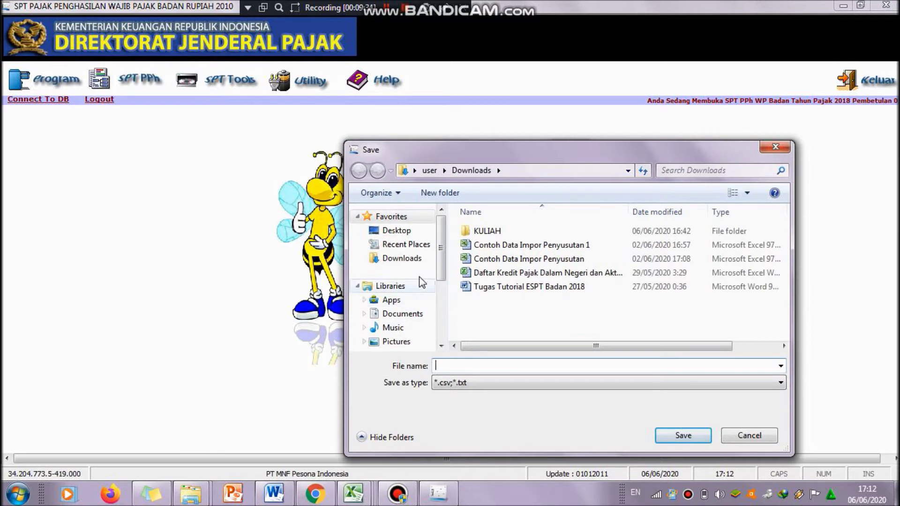
# Save the export as 'exspor kredit' with type *.csv;*.txt in Downloads
pyautogui.click(417, 265)
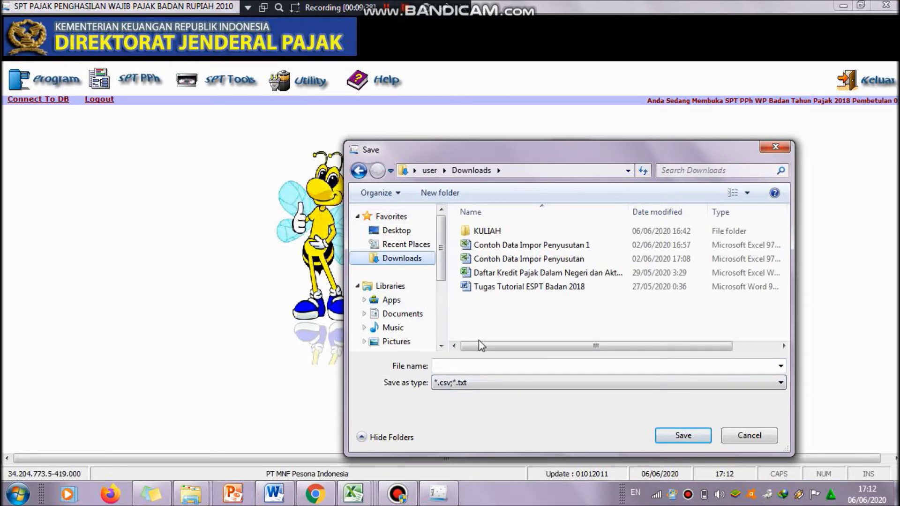
pyautogui.click(492, 365)
pyautogui.write('exspo')
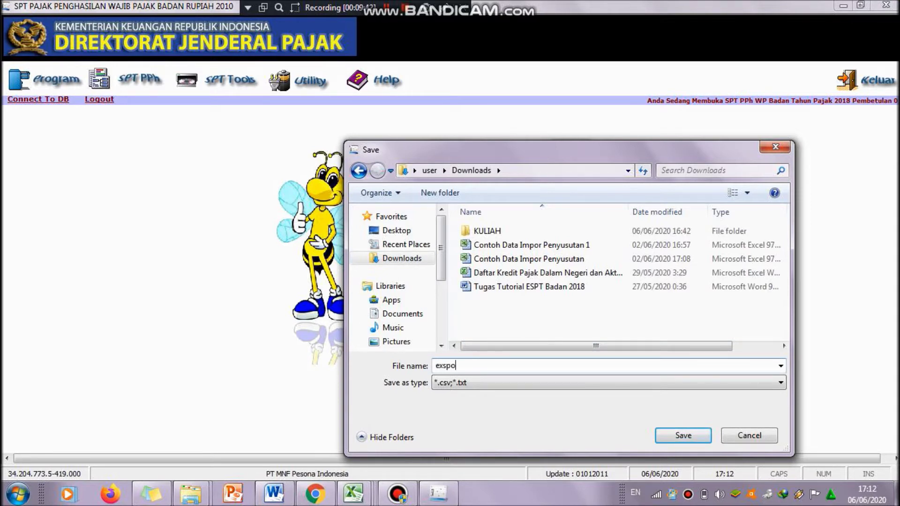
pyautogui.write('r kredit')
pyautogui.click(446, 384)
pyautogui.click(448, 390)
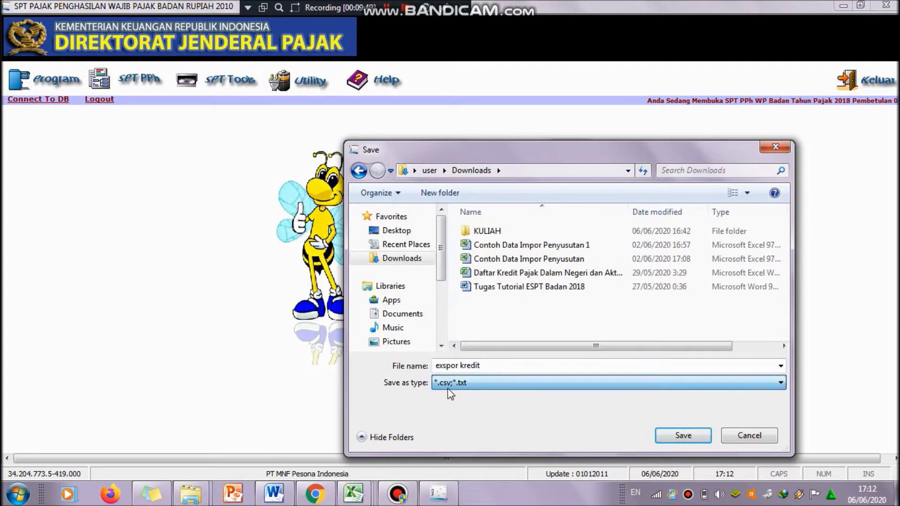
pyautogui.click(683, 436)
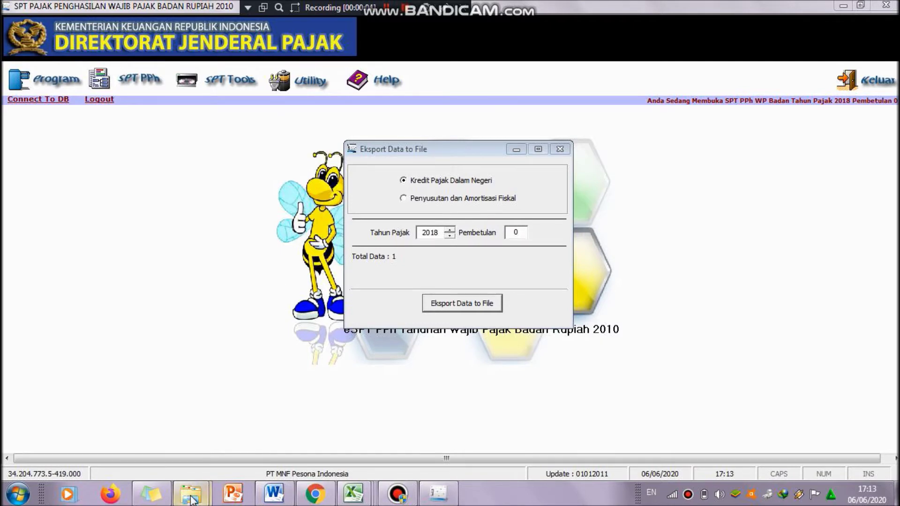
# In Explorer's Downloads folder, open the exspor kredit CSV file in Excel
pyautogui.moveTo(192, 500)
pyautogui.click(165, 445)
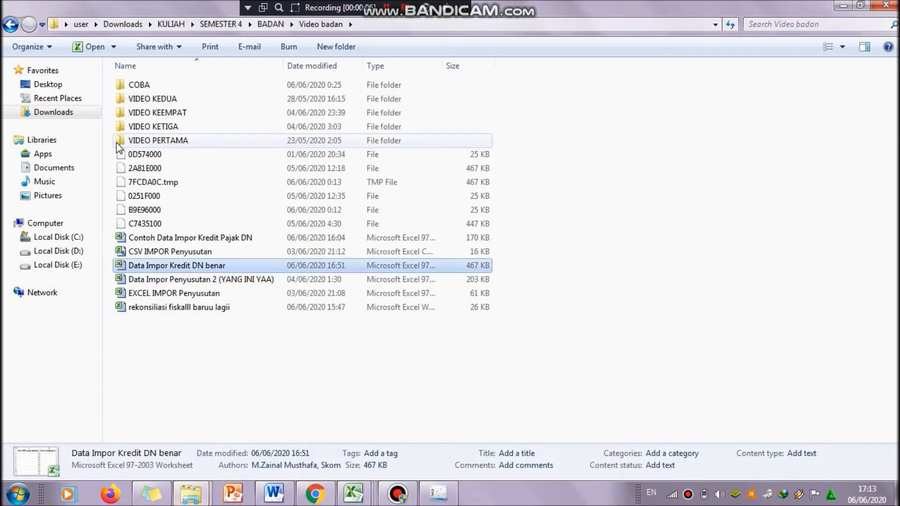
pyautogui.click(88, 116)
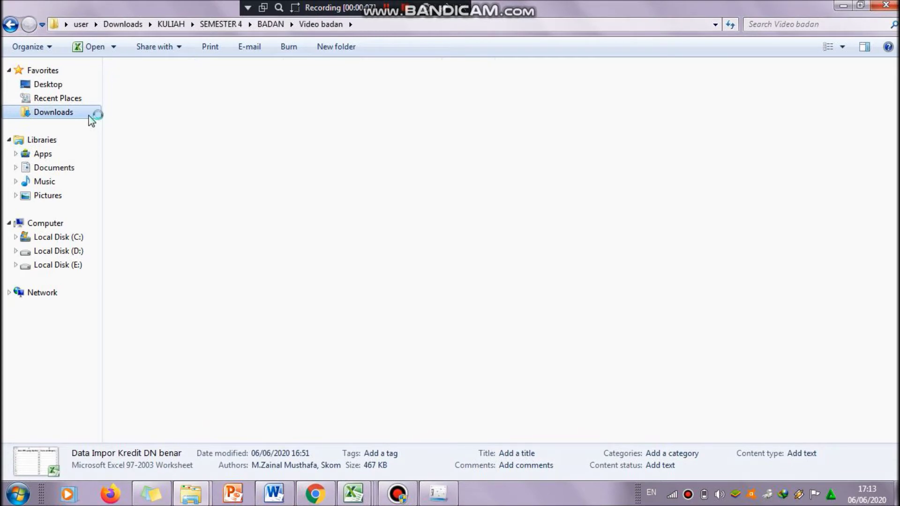
pyautogui.click(238, 273)
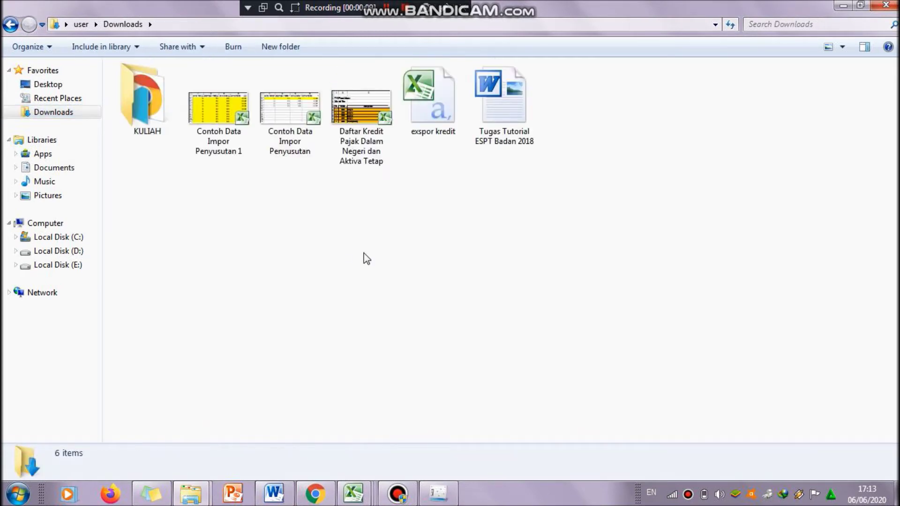
pyautogui.click(440, 111)
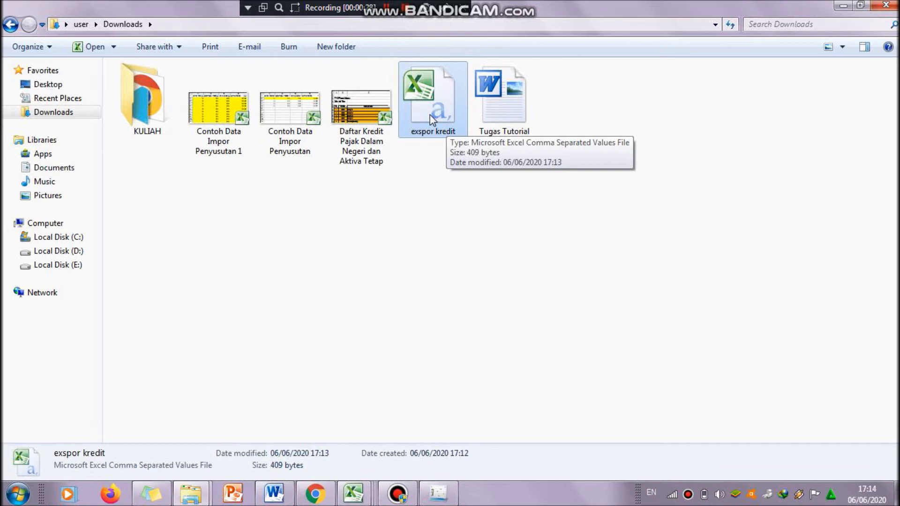
pyautogui.doubleClick(429, 115)
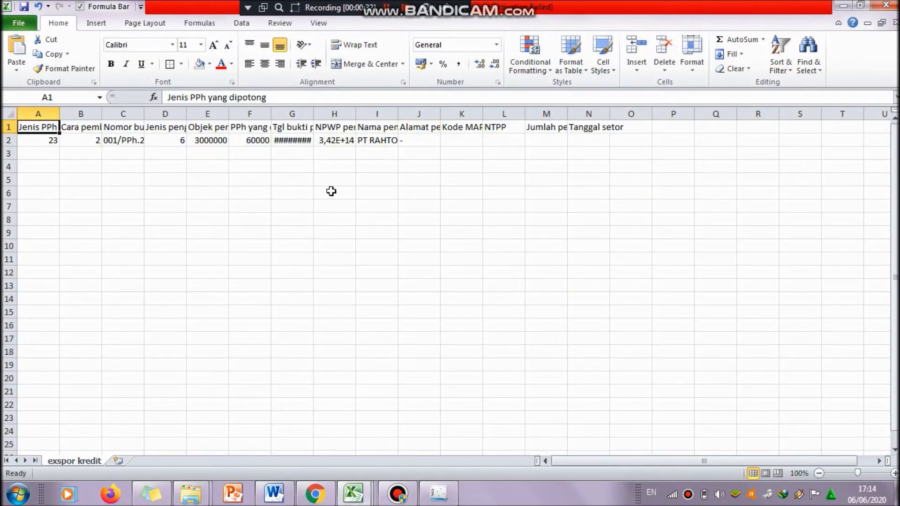
# Save exspor kredit as an Excel Workbook in Downloads and close the workbook
pyautogui.click(4, 140)
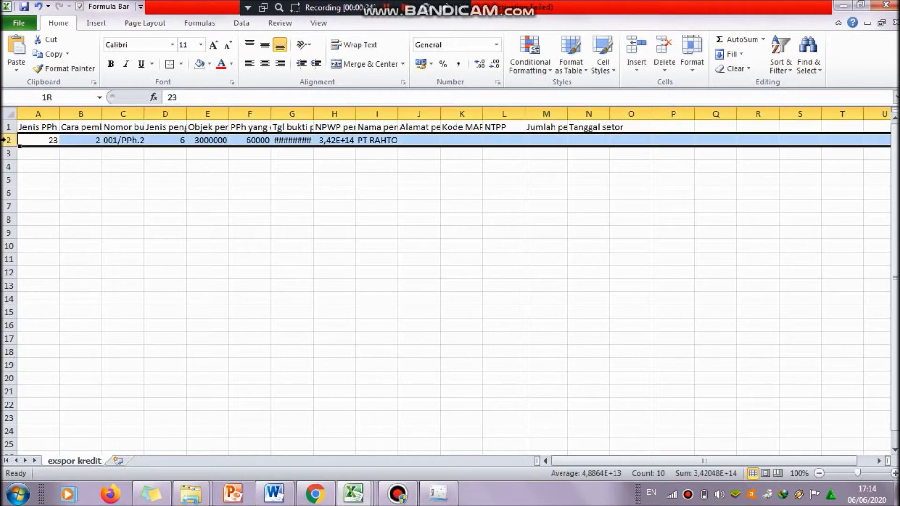
pyautogui.click(530, 284)
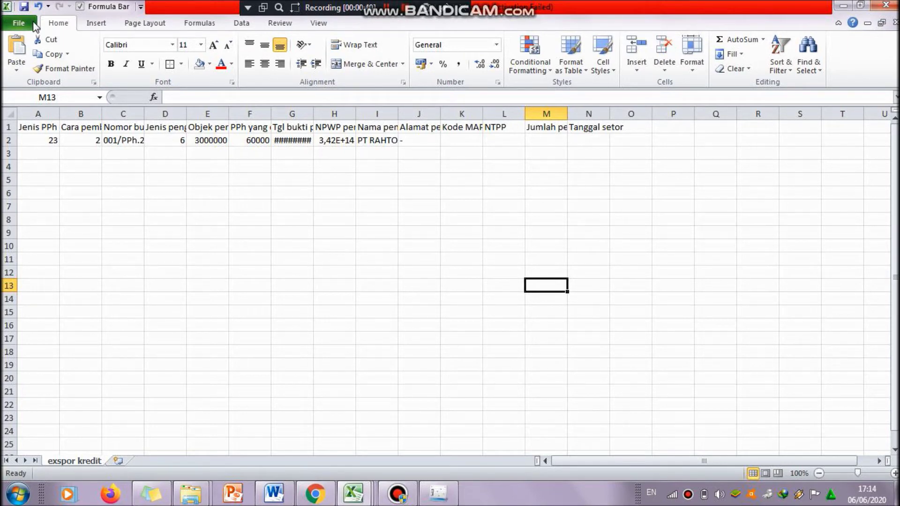
pyautogui.click(19, 23)
pyautogui.click(50, 62)
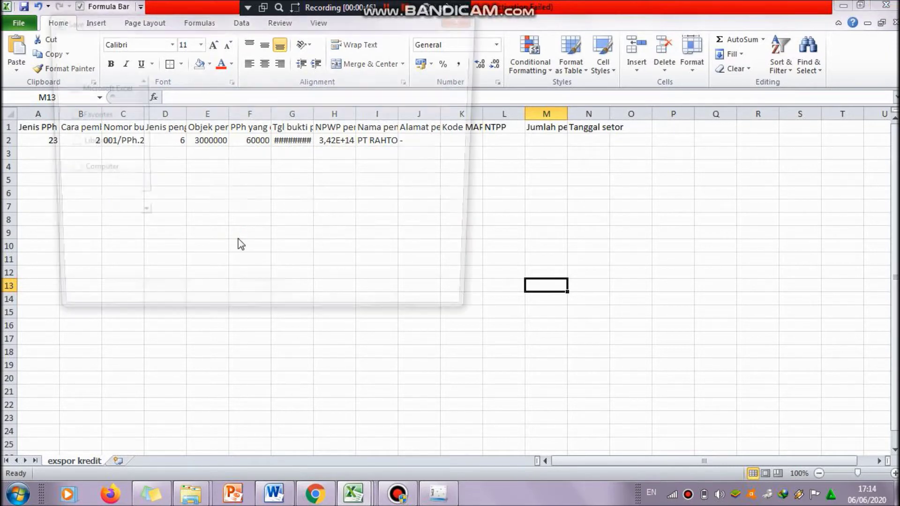
pyautogui.click(244, 255)
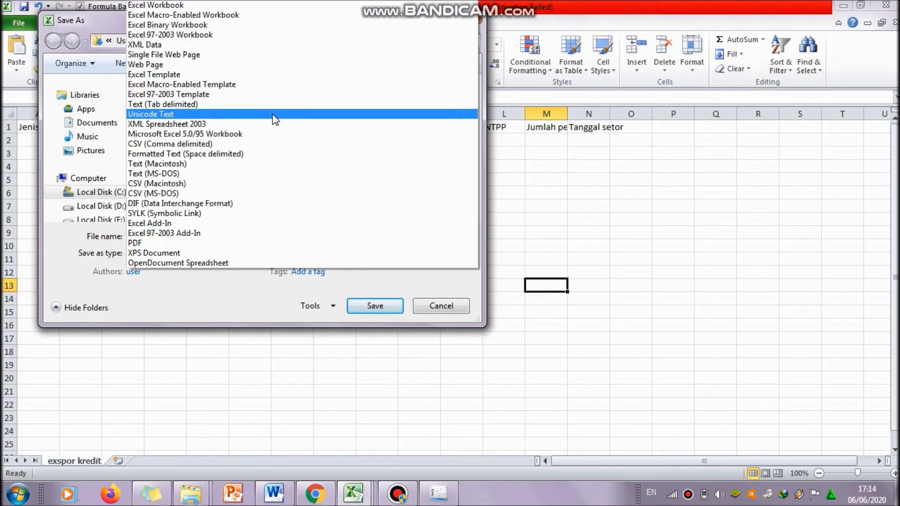
pyautogui.click(302, 7)
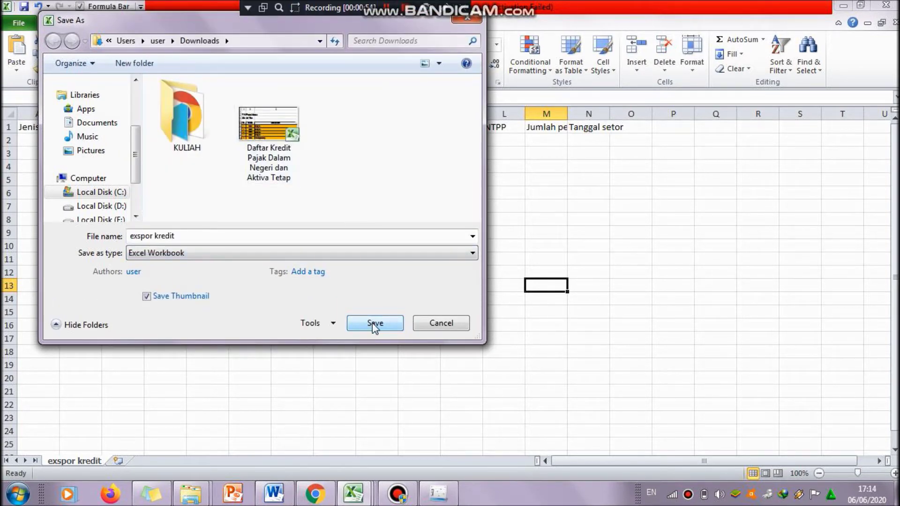
pyautogui.scroll(3, 133, 126)
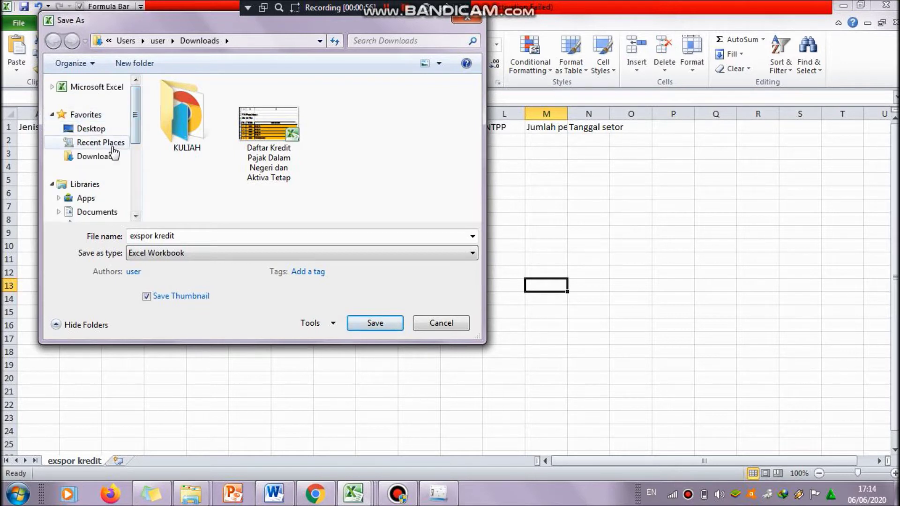
pyautogui.click(113, 157)
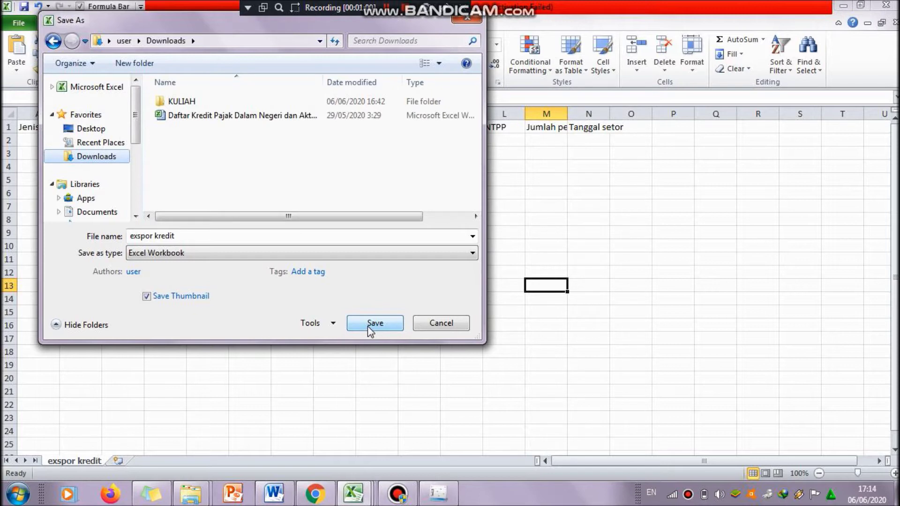
pyautogui.click(368, 324)
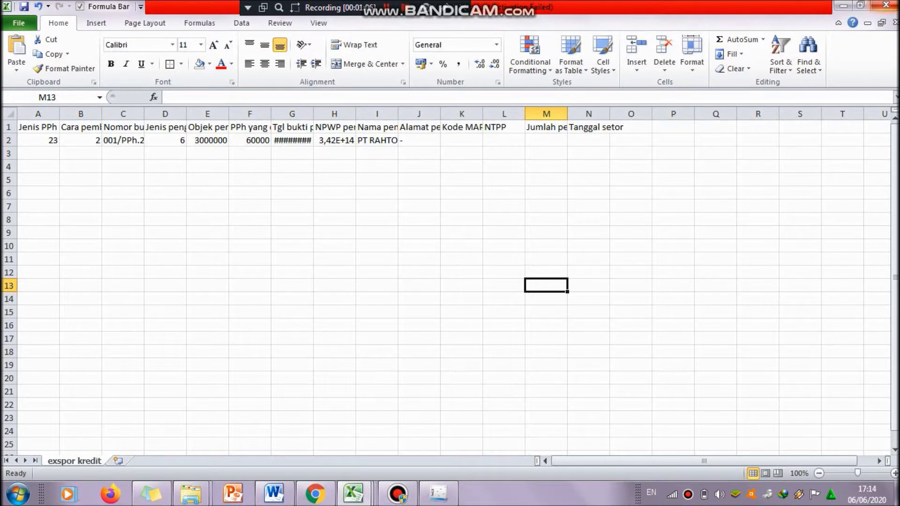
pyautogui.click(886, 5)
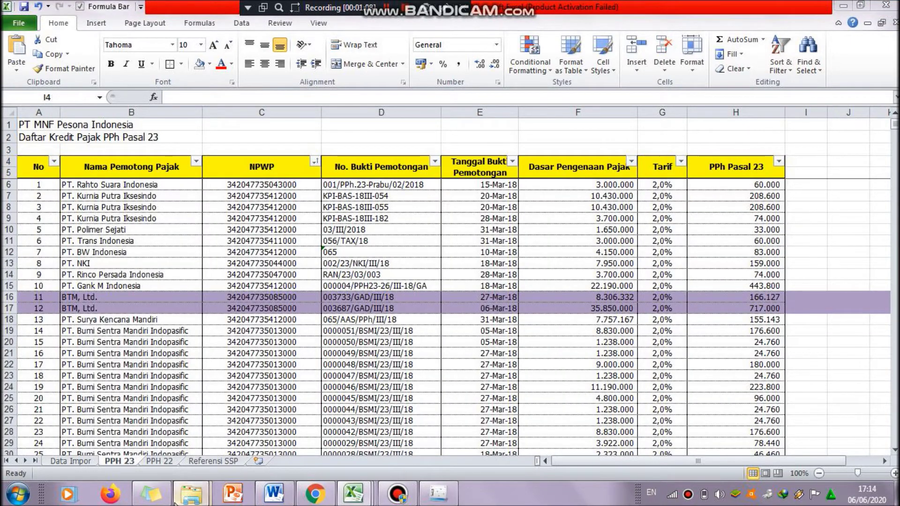
# In the Downloads folder, open the new exspor kredit Excel workbook instead of the CSV
pyautogui.moveTo(176, 503)
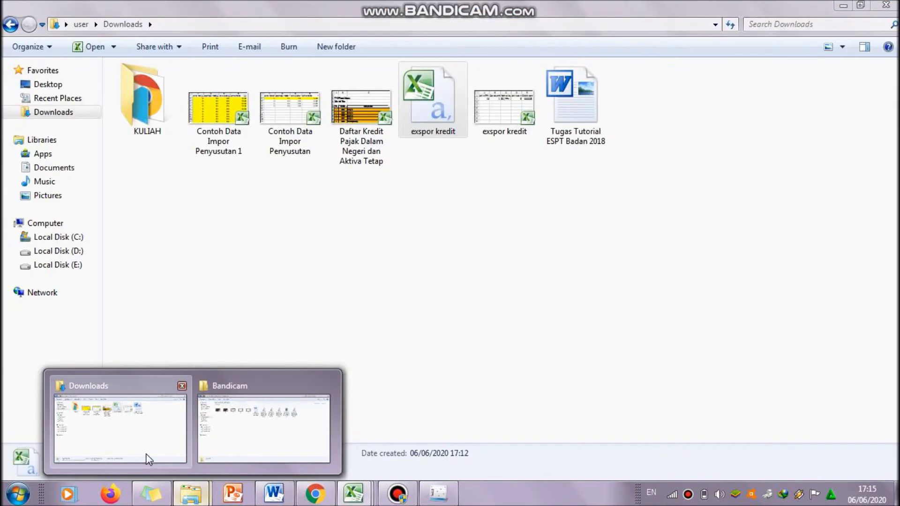
pyautogui.click(146, 450)
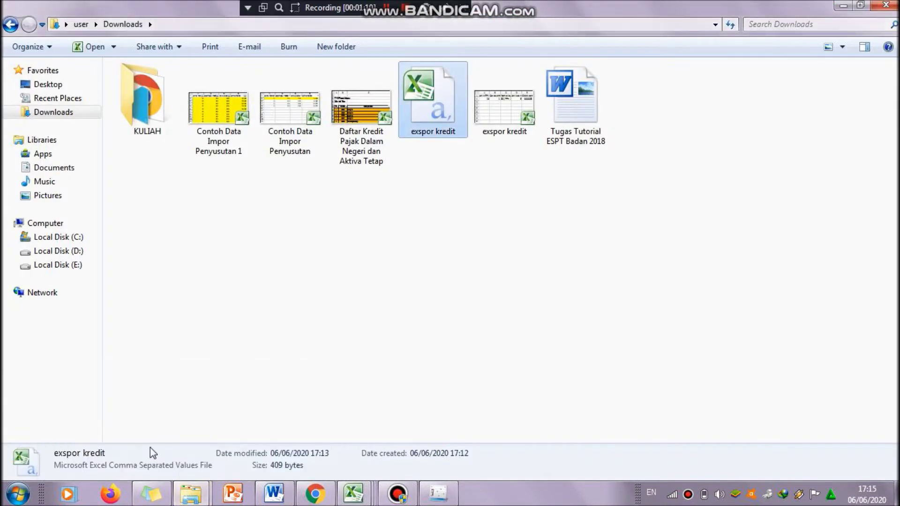
pyautogui.click(447, 268)
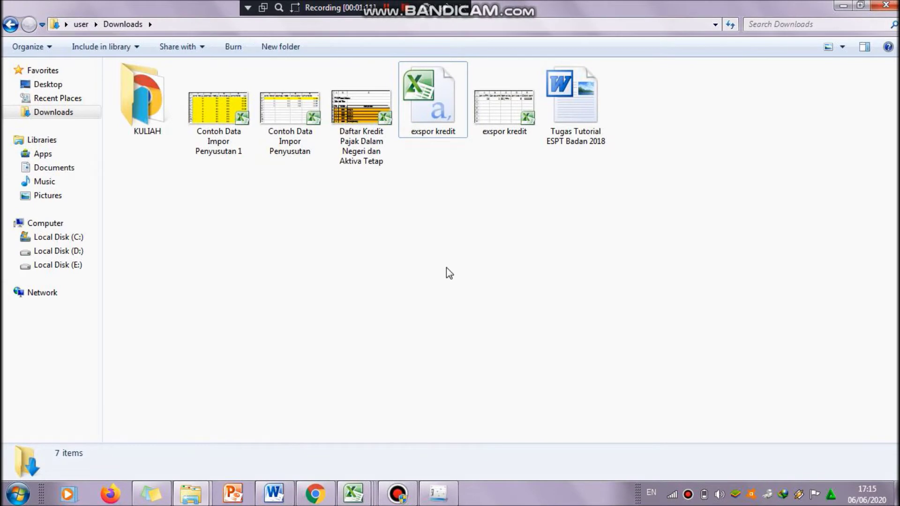
pyautogui.click(505, 133)
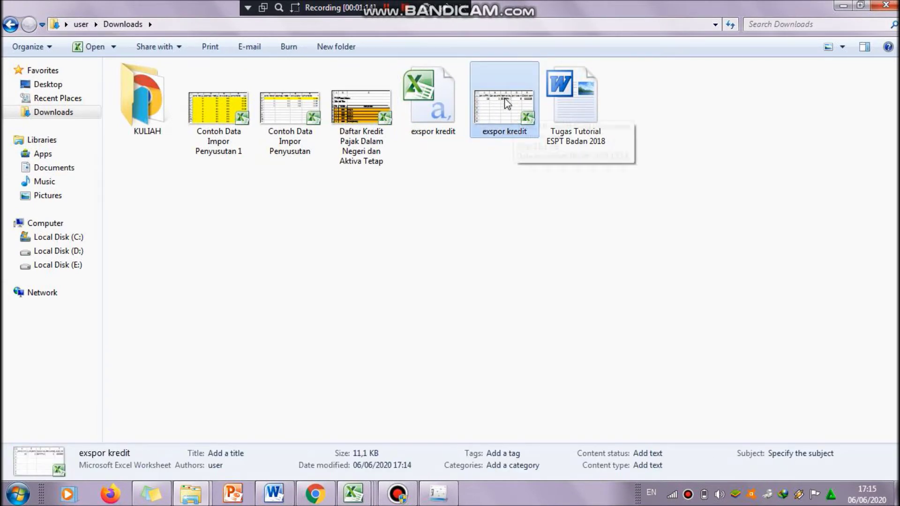
pyautogui.doubleClick(502, 117)
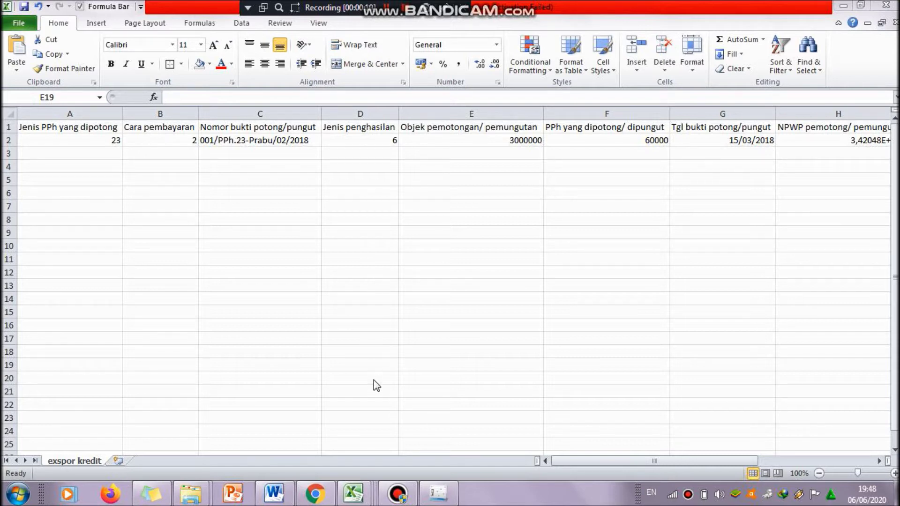
pyautogui.moveTo(362, 501)
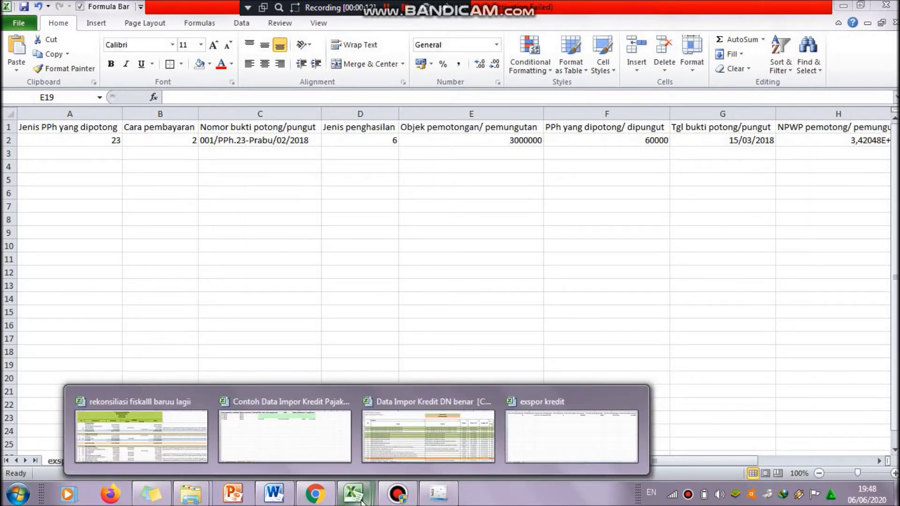
pyautogui.click(427, 456)
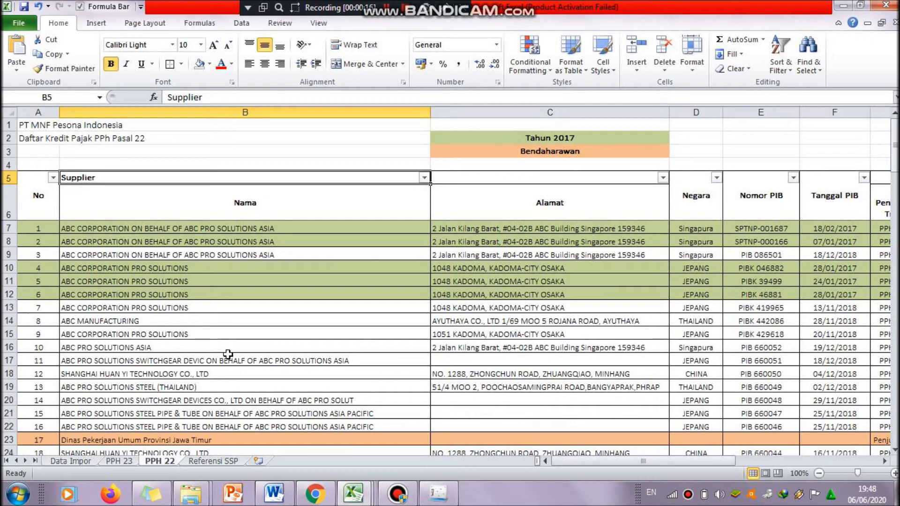
pyautogui.click(125, 463)
pyautogui.click(162, 460)
pyautogui.click(132, 463)
pyautogui.click(159, 461)
pyautogui.click(127, 462)
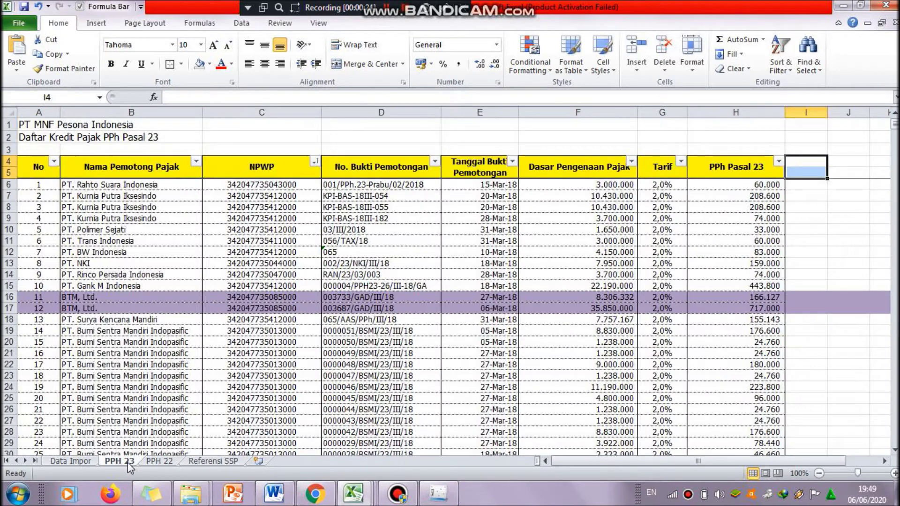
pyautogui.click(83, 462)
pyautogui.click(120, 465)
pyautogui.click(159, 462)
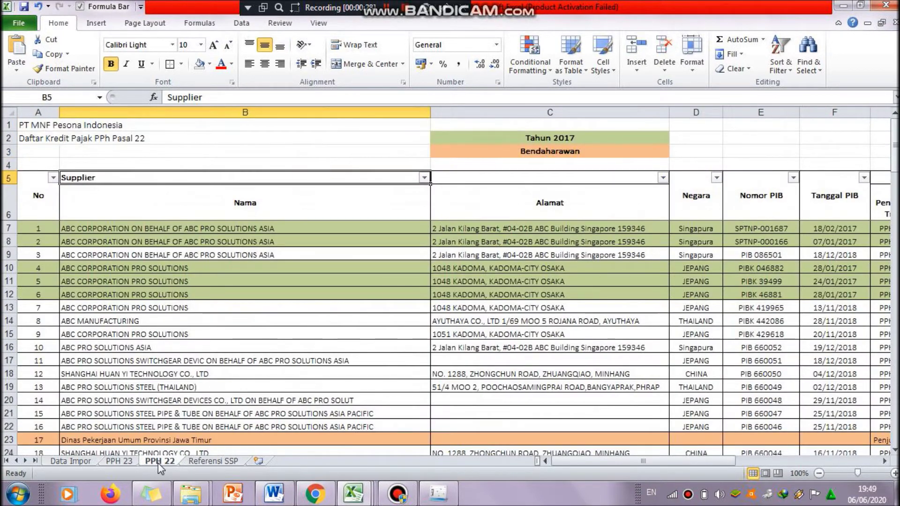
pyautogui.moveTo(893, 161); pyautogui.dragTo(894, 143)
pyautogui.moveTo(895, 155)
pyautogui.mouseDown()
pyautogui.moveTo(896, 388)
pyautogui.moveTo(896, 160)
pyautogui.mouseUp()
pyautogui.click(567, 305)
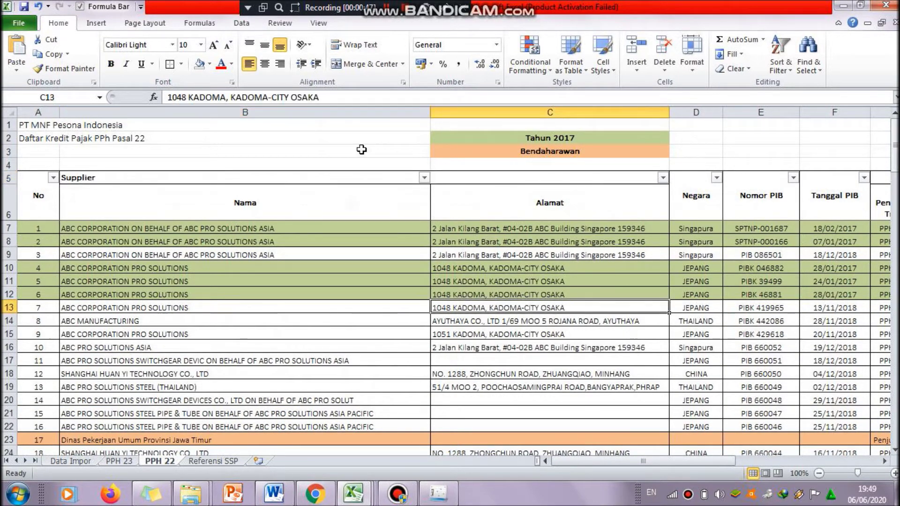
pyautogui.click(8, 228)
pyautogui.click(9, 242)
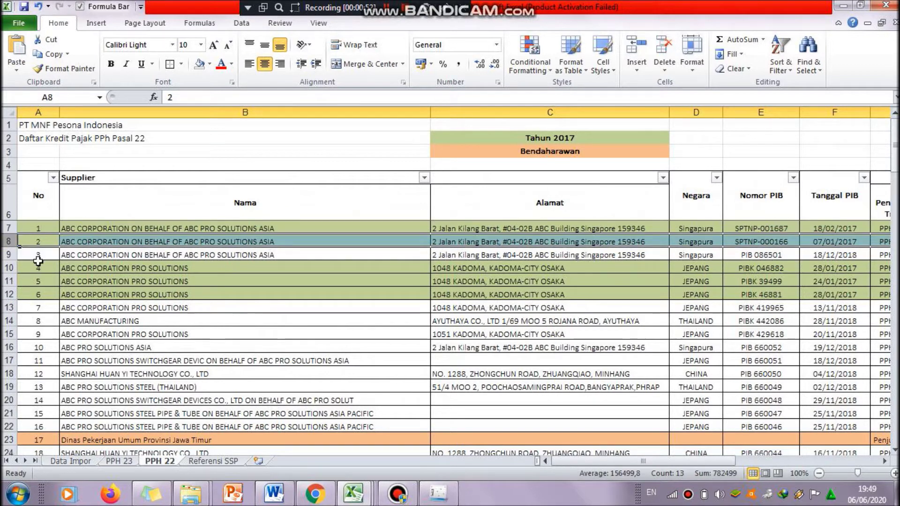
pyautogui.click(361, 209)
pyautogui.click(561, 150)
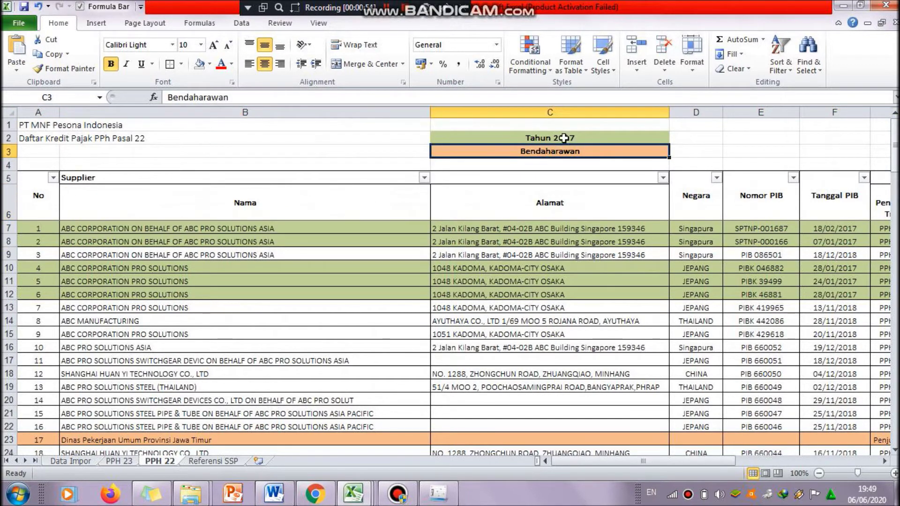
pyautogui.click(573, 138)
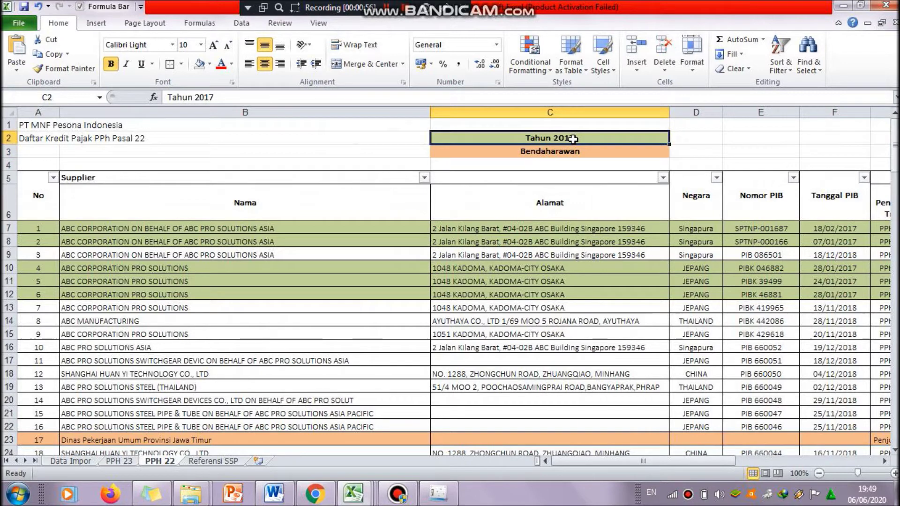
pyautogui.click(573, 151)
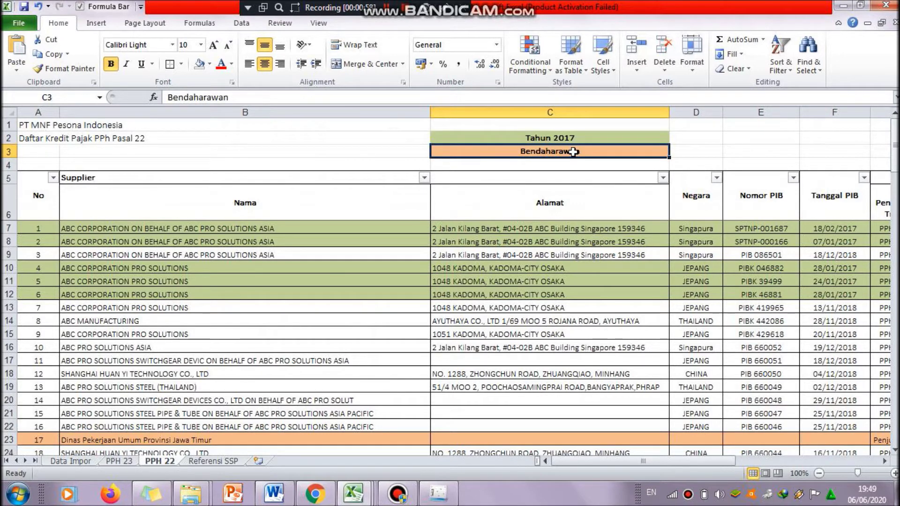
pyautogui.click(569, 138)
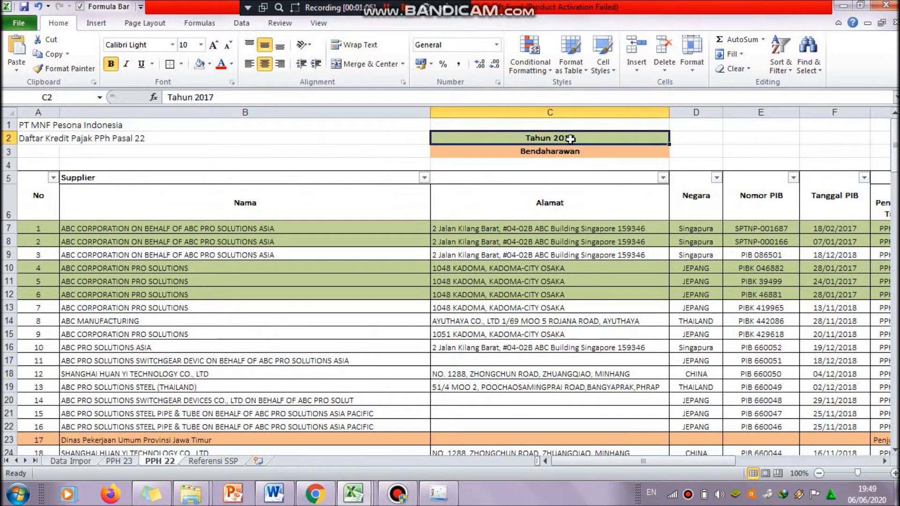
pyautogui.click(567, 155)
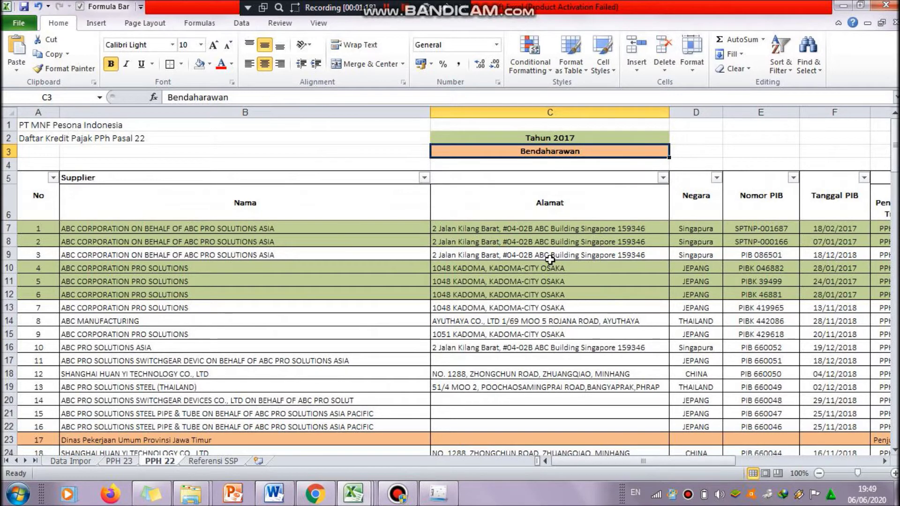
pyautogui.click(858, 226)
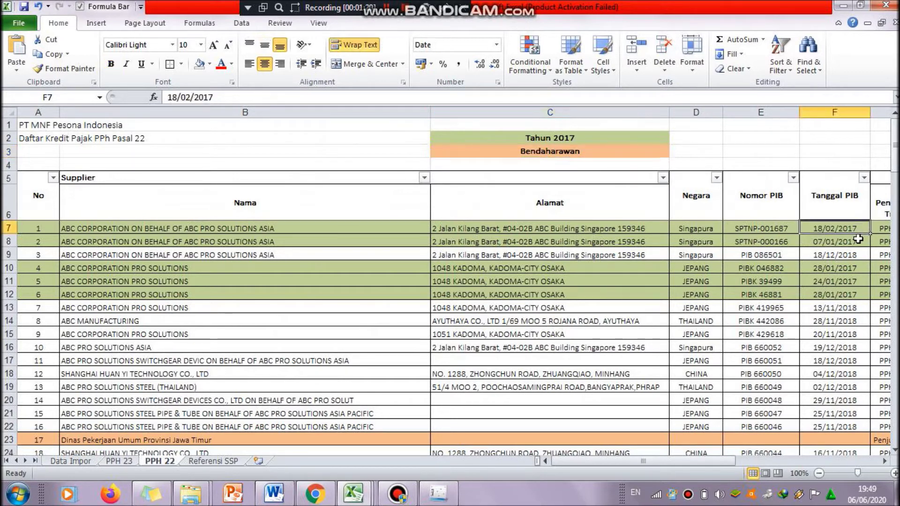
pyautogui.click(858, 241)
pyautogui.click(858, 268)
pyautogui.click(858, 282)
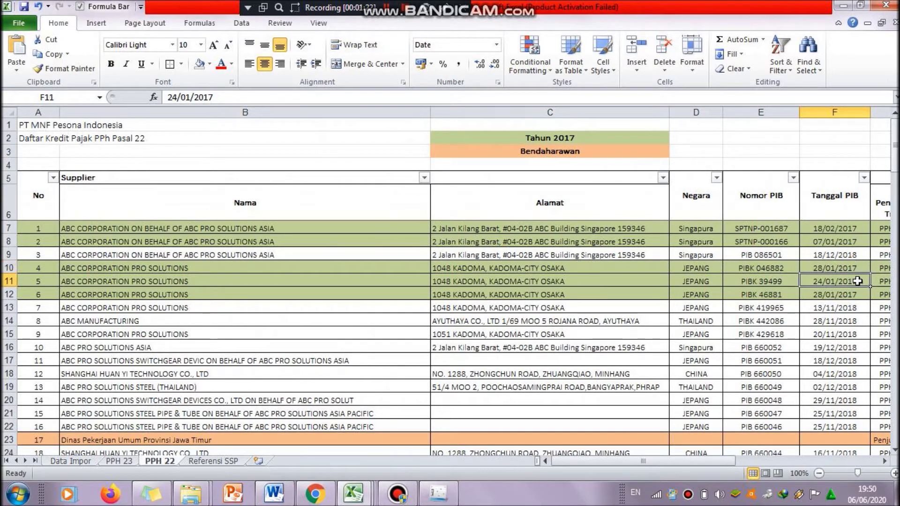
pyautogui.click(858, 295)
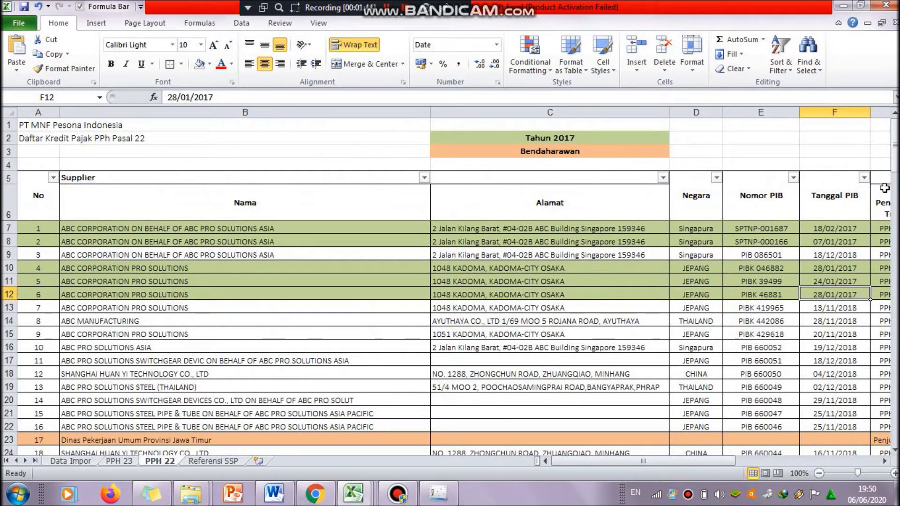
pyautogui.moveTo(895, 172)
pyautogui.mouseDown()
pyautogui.moveTo(894, 199)
pyautogui.moveTo(895, 171)
pyautogui.mouseUp()
pyautogui.click(541, 154)
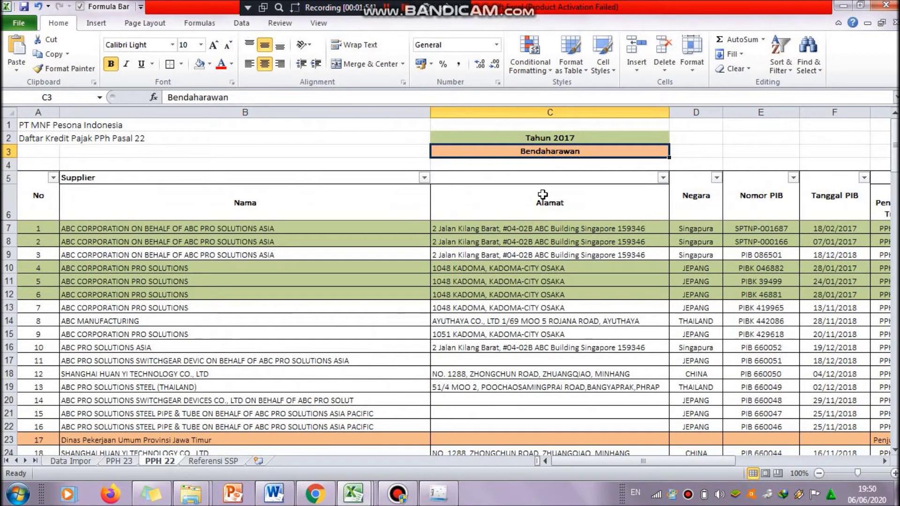
pyautogui.click(474, 446)
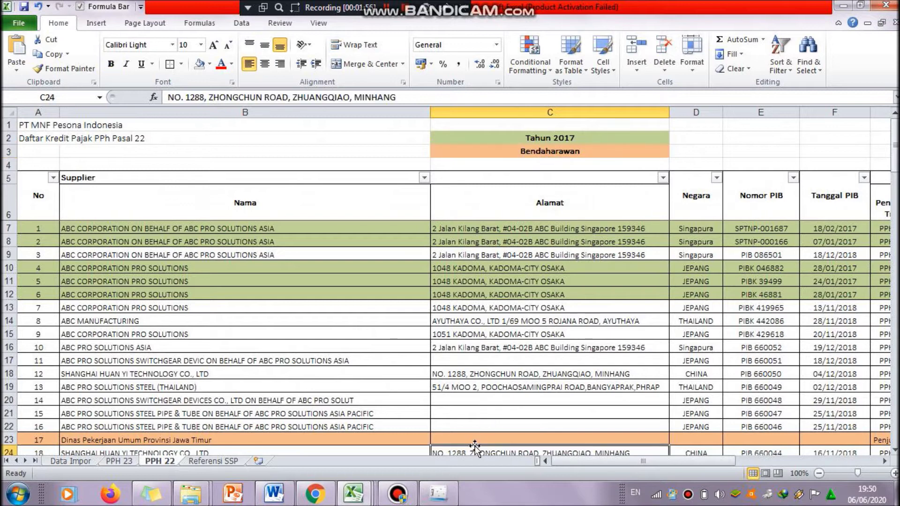
pyautogui.click(310, 437)
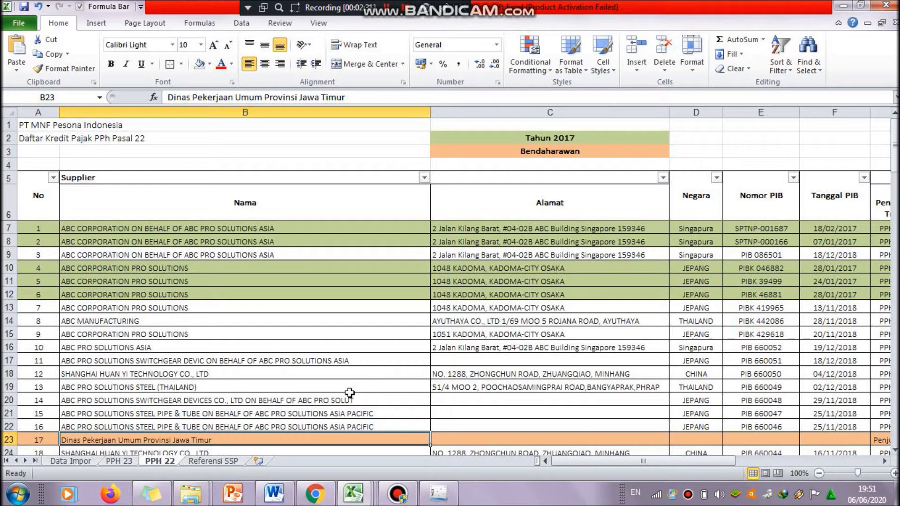
pyautogui.moveTo(896, 149); pyautogui.dragTo(897, 179)
pyautogui.moveTo(897, 270); pyautogui.dragTo(896, 134)
pyautogui.moveTo(571, 460); pyautogui.dragTo(547, 478)
pyautogui.click(80, 462)
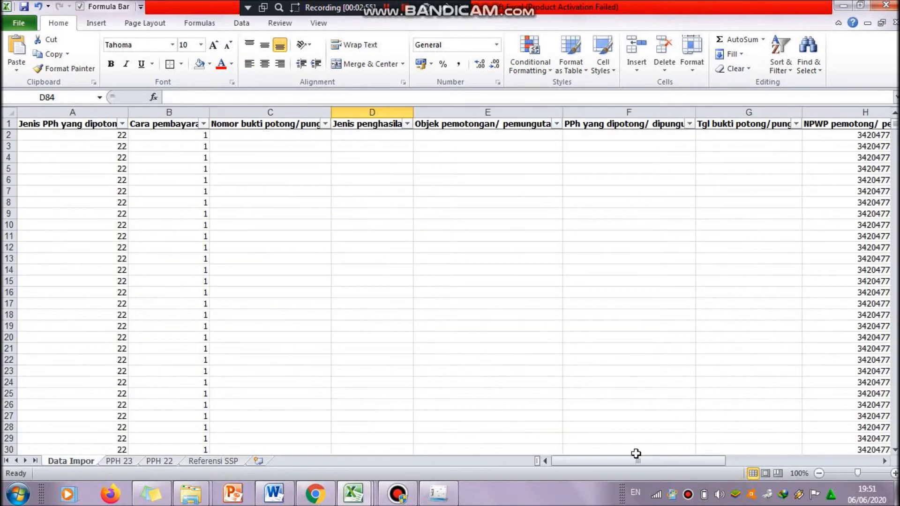
pyautogui.hotkey('ctrl', 'pagedown')
pyautogui.hotkey('ctrl', 'pagedown')
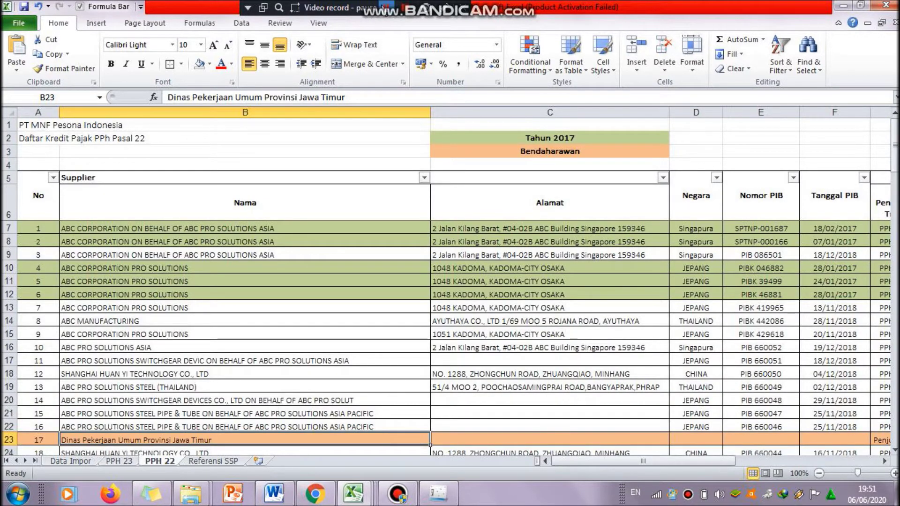
pyautogui.click(384, 7)
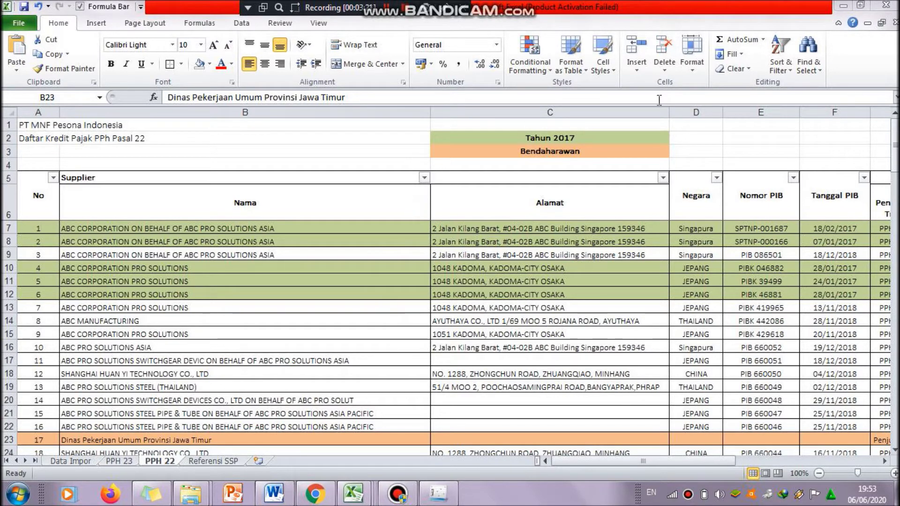
# Filter Supplier to exclude the three Kementerian suppliers and Dinas Pekerjaan Umum Provinsi Jawa Timur
pyautogui.click(424, 183)
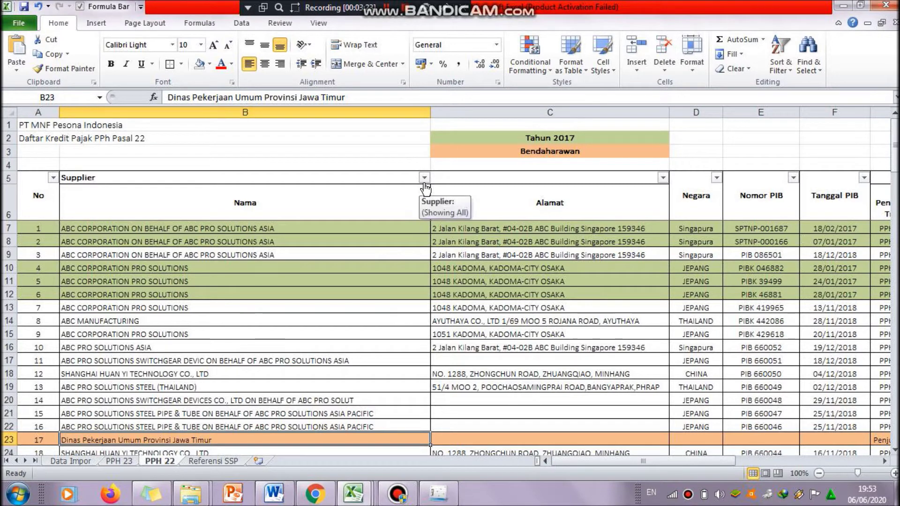
pyautogui.click(424, 179)
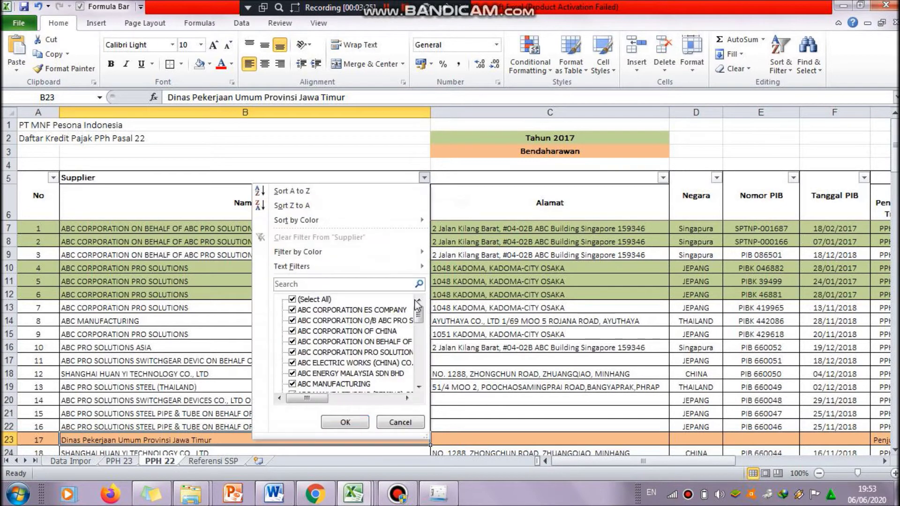
pyautogui.scroll(-1, 419, 333)
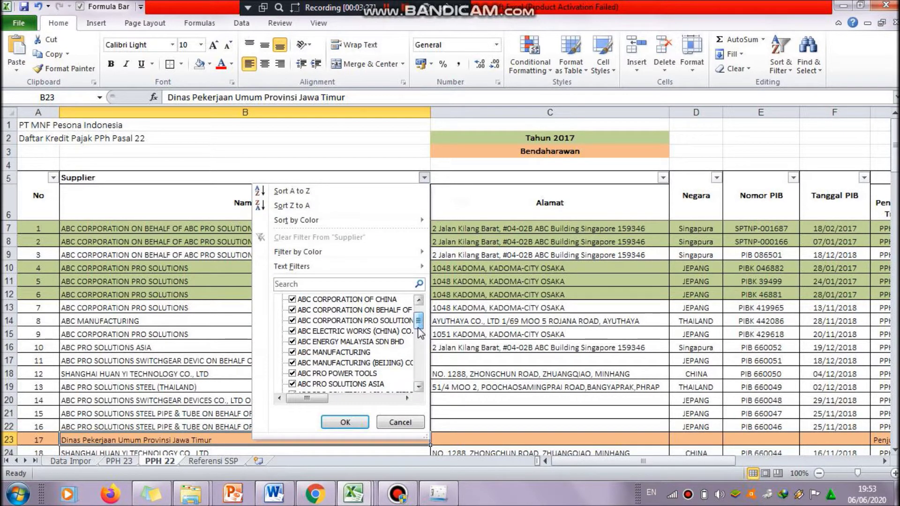
pyautogui.moveTo(419, 323); pyautogui.dragTo(415, 371)
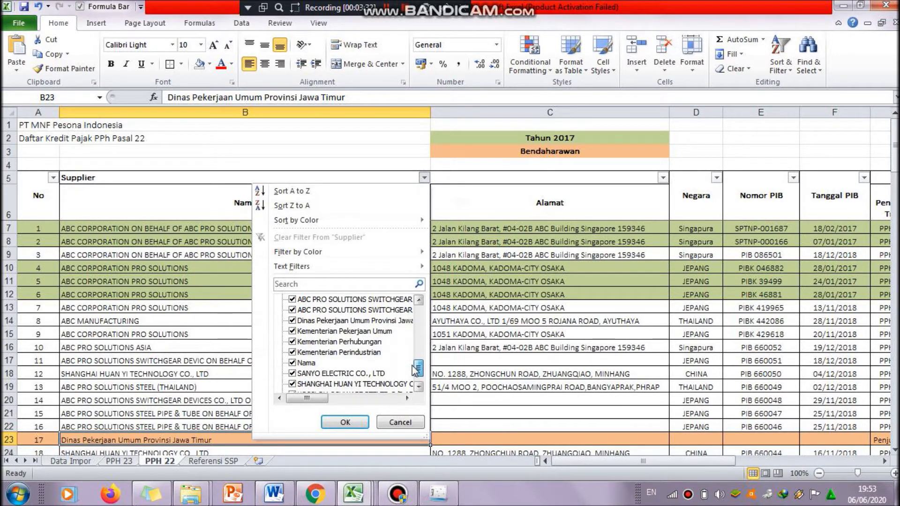
pyautogui.click(372, 353)
pyautogui.click(366, 342)
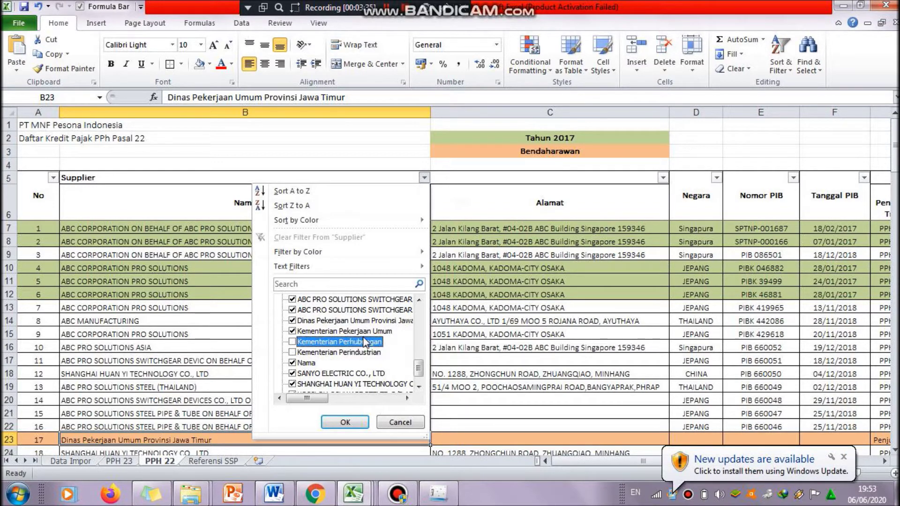
pyautogui.click(369, 332)
pyautogui.click(378, 321)
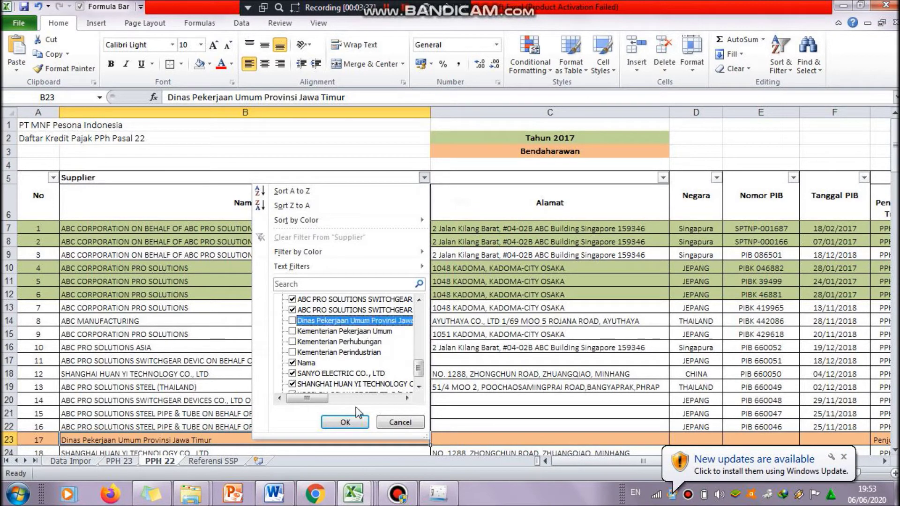
pyautogui.click(345, 422)
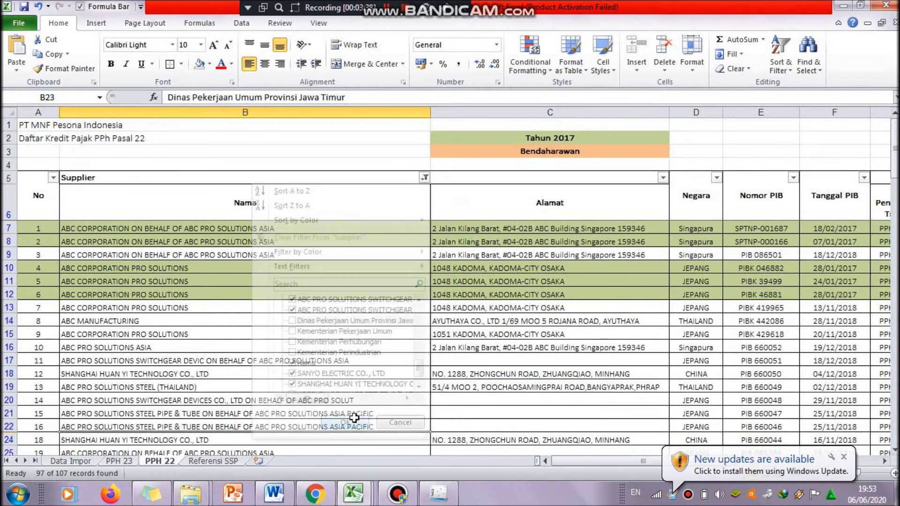
# Filter Tanggal PIB to exclude 2017 dates, leaving 70 of 107 records
pyautogui.click(844, 458)
pyautogui.moveTo(894, 149)
pyautogui.mouseDown()
pyautogui.moveTo(895, 443)
pyautogui.moveTo(896, 159)
pyautogui.mouseUp()
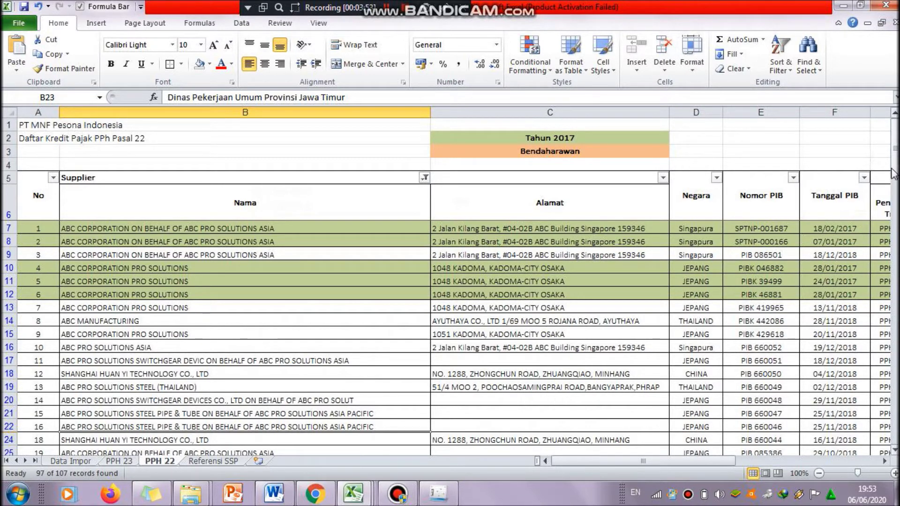
pyautogui.click(864, 177)
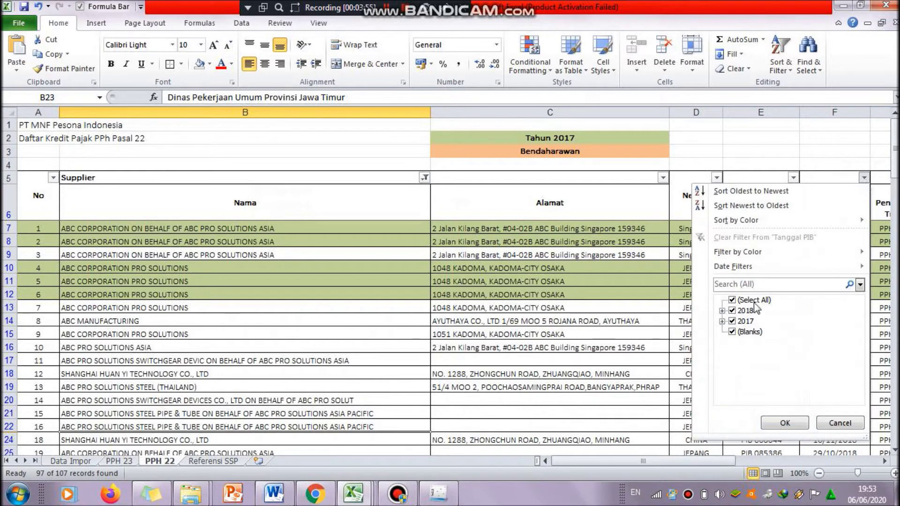
pyautogui.click(739, 323)
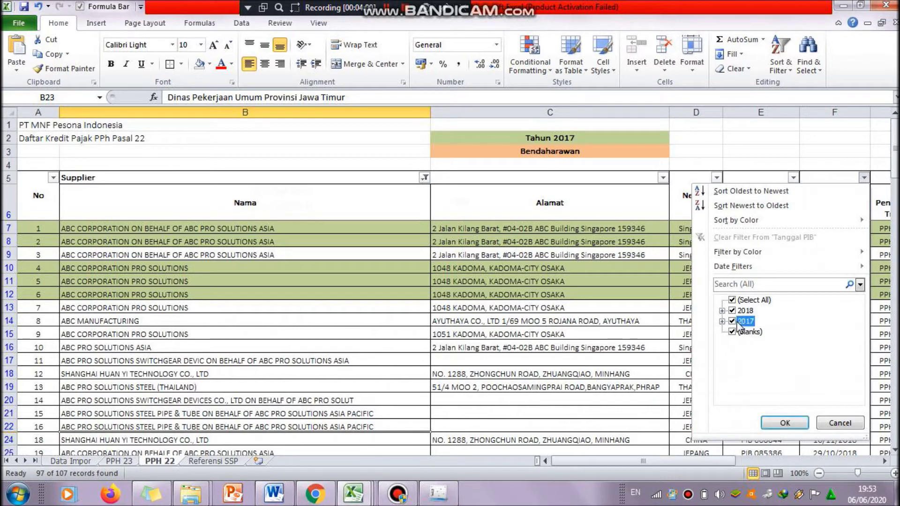
pyautogui.click(775, 423)
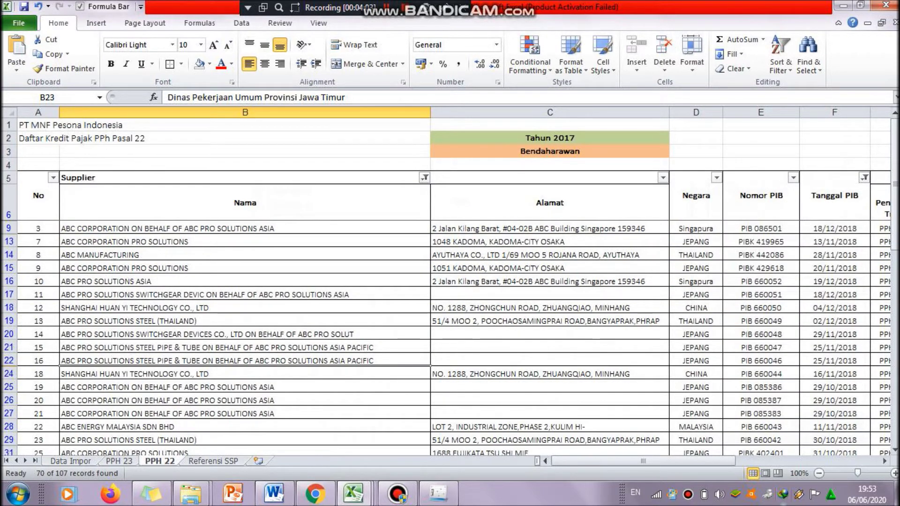
# Scroll through the filtered PPH 22 rows, then view the Data Impor sheet's code 22 rows
pyautogui.moveTo(694, 460); pyautogui.dragTo(669, 475)
pyautogui.moveTo(895, 124); pyautogui.dragTo(893, 426)
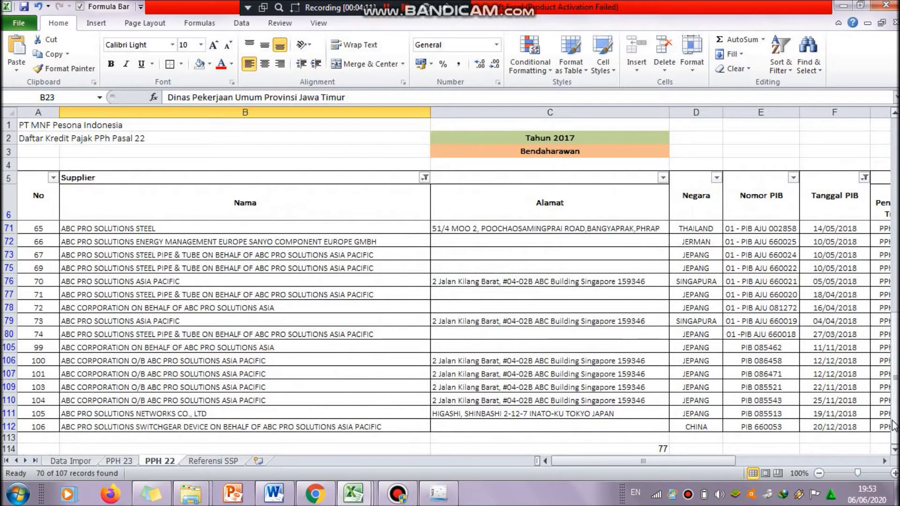
pyautogui.moveTo(894, 426); pyautogui.dragTo(888, 477)
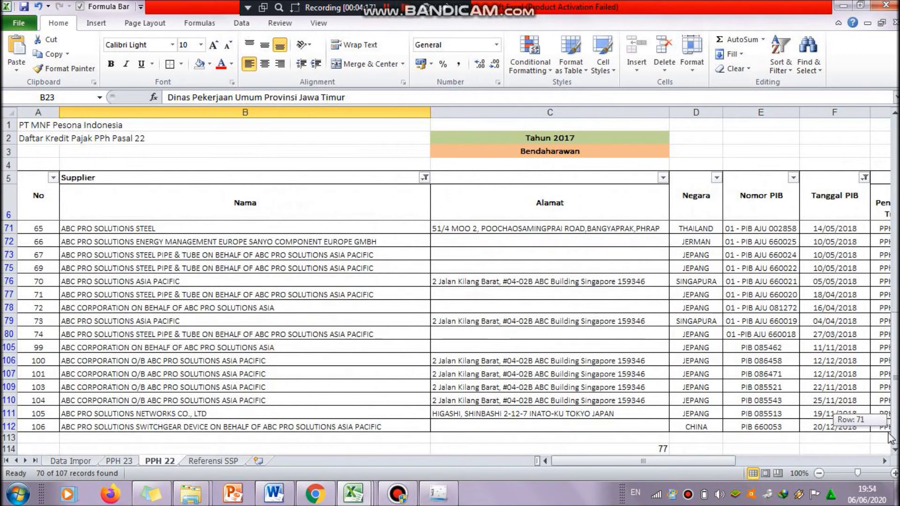
pyautogui.moveTo(890, 439); pyautogui.dragTo(891, 439)
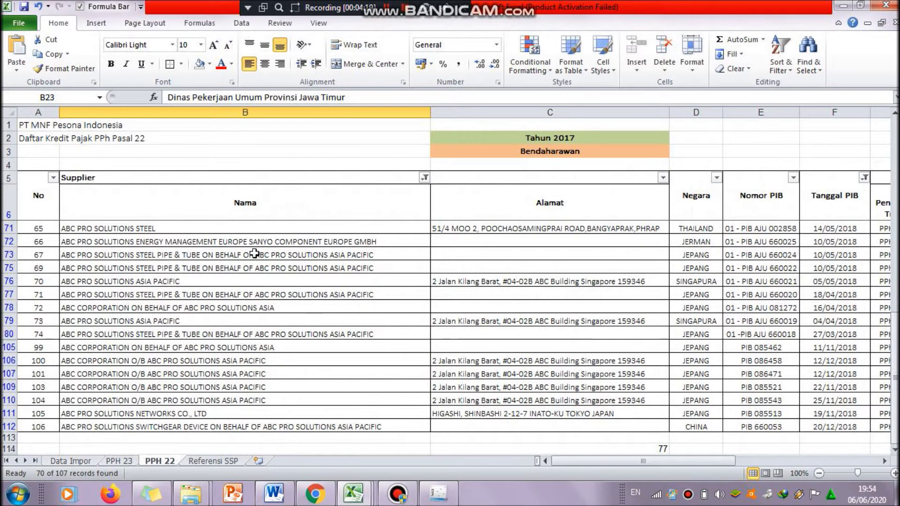
pyautogui.click(83, 462)
pyautogui.moveTo(612, 466); pyautogui.dragTo(611, 466)
pyautogui.moveTo(896, 126); pyautogui.dragTo(897, 73)
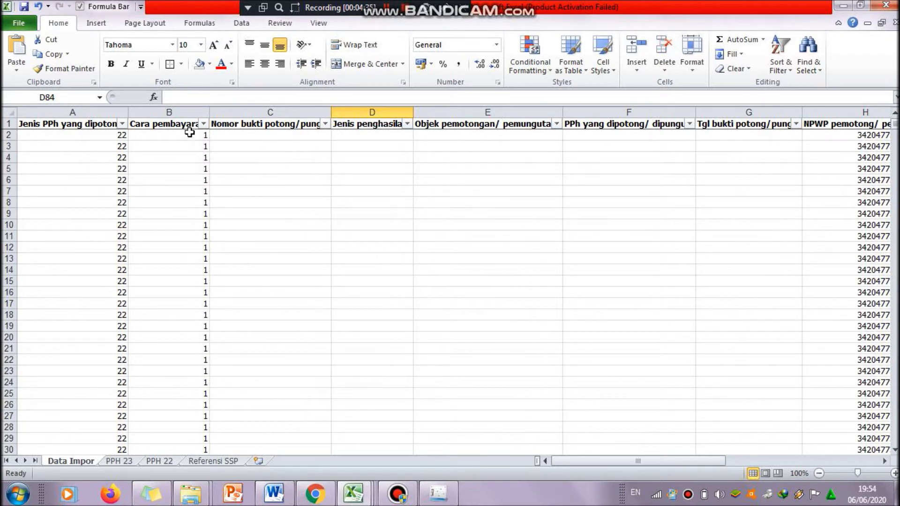
pyautogui.moveTo(187, 125)
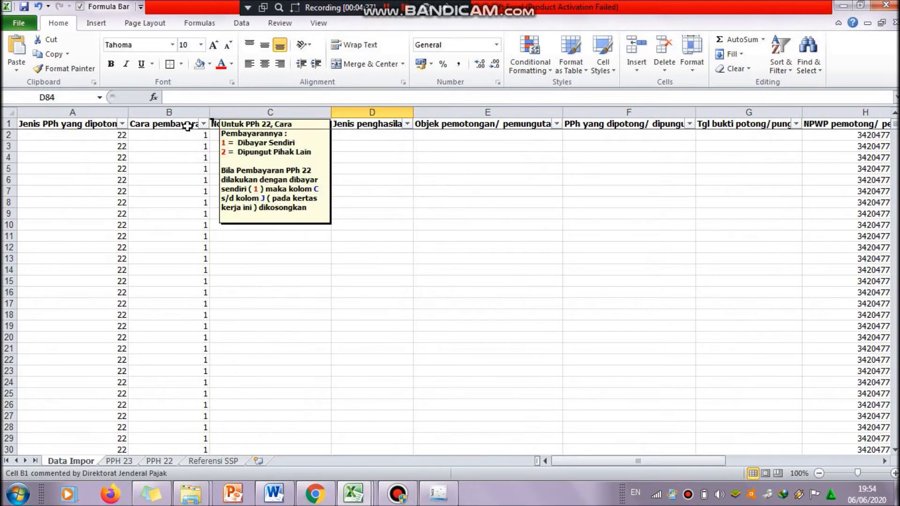
pyautogui.click(168, 464)
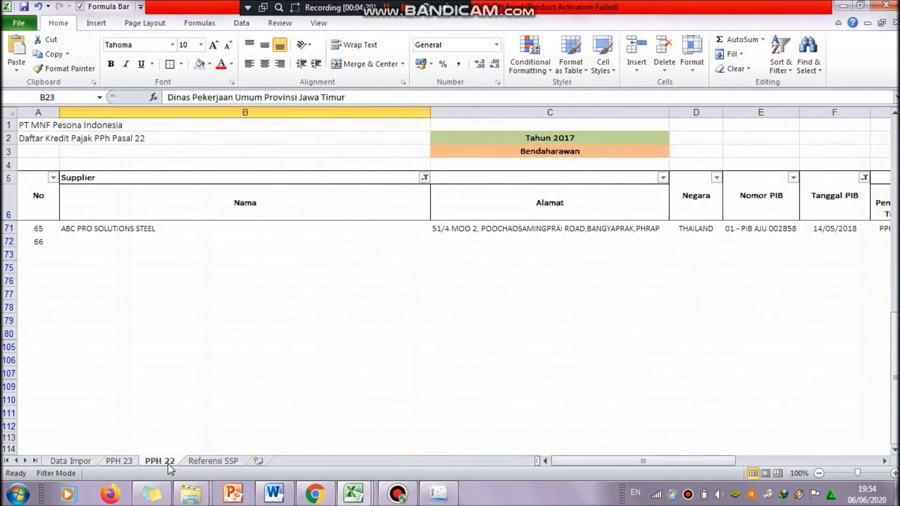
pyautogui.moveTo(893, 337); pyautogui.dragTo(893, 150)
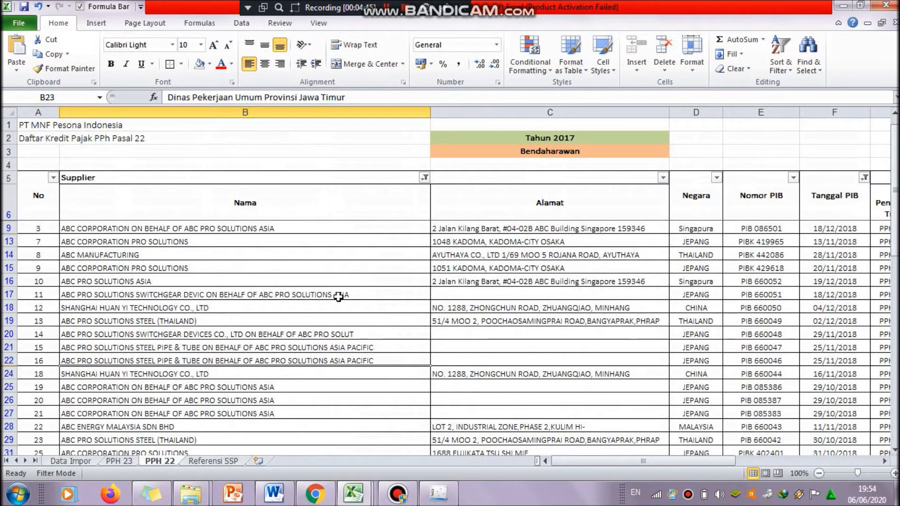
pyautogui.click(114, 461)
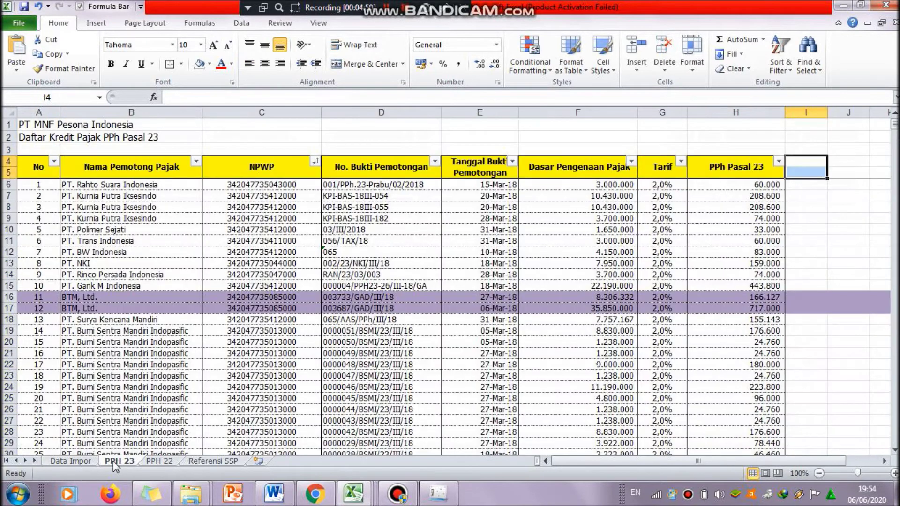
pyautogui.click(74, 462)
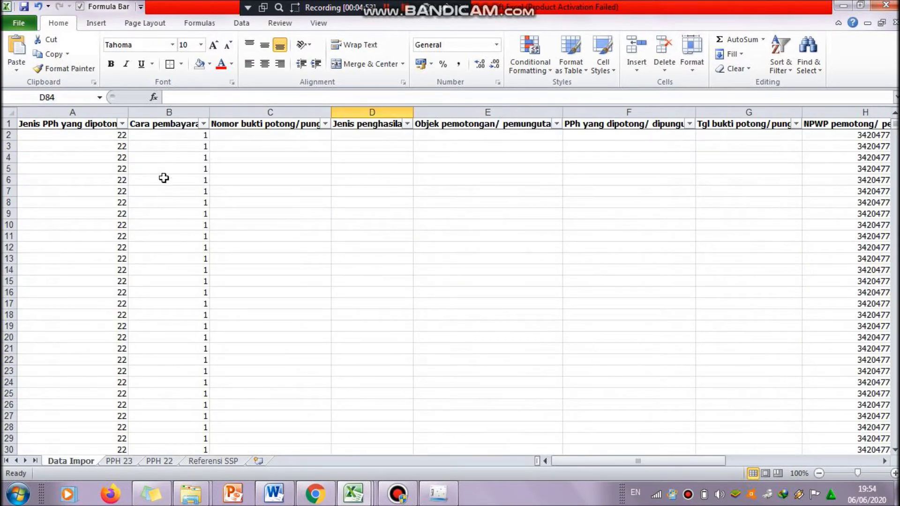
pyautogui.moveTo(173, 127)
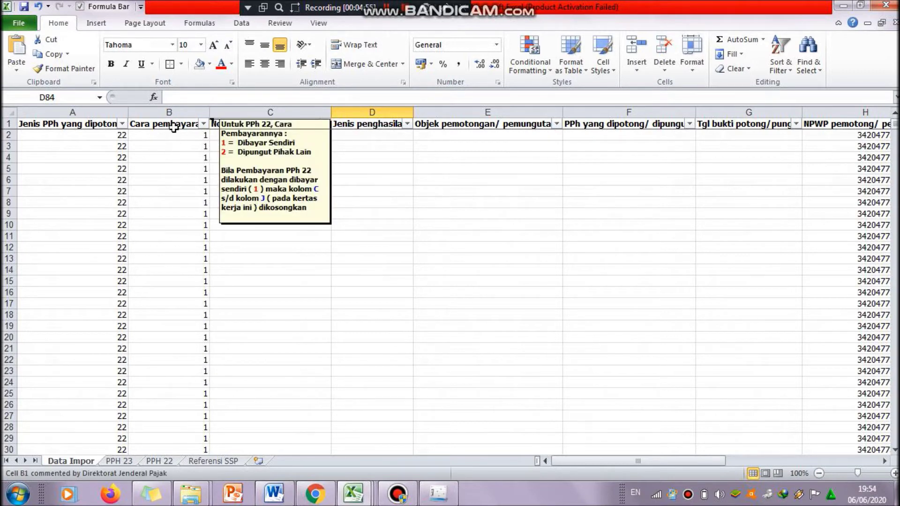
pyautogui.moveTo(897, 130); pyautogui.dragTo(895, 147)
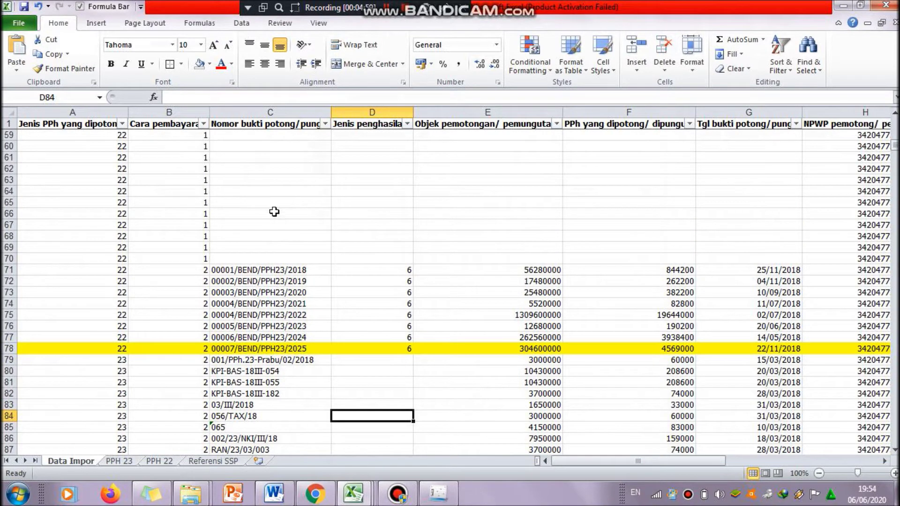
pyautogui.click(8, 259)
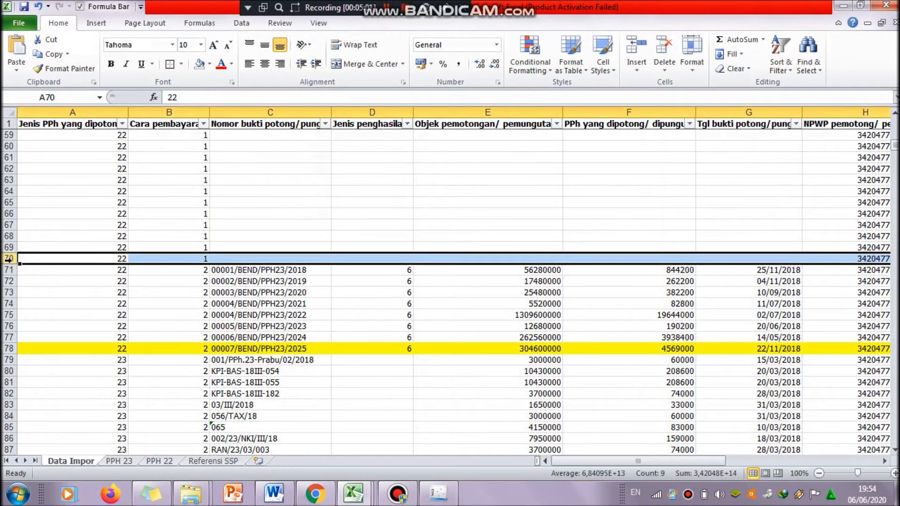
pyautogui.moveTo(896, 150); pyautogui.dragTo(896, 131)
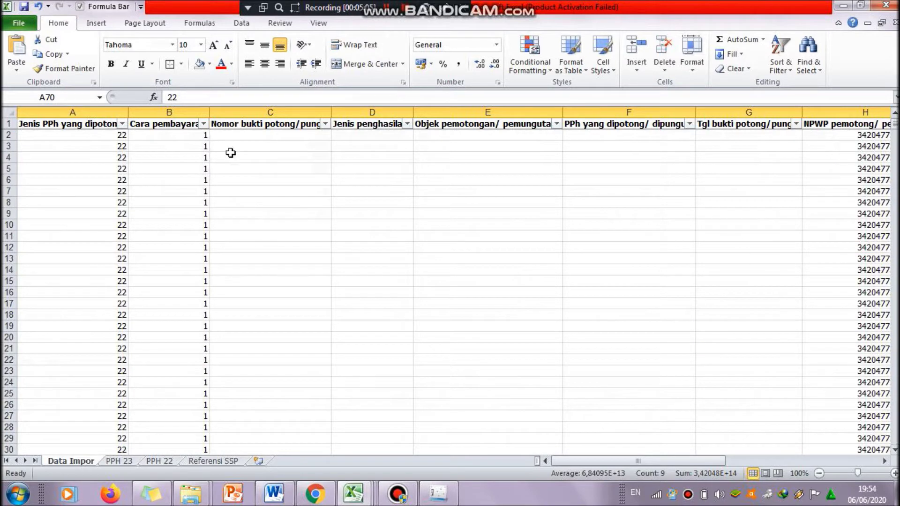
pyautogui.moveTo(248, 126)
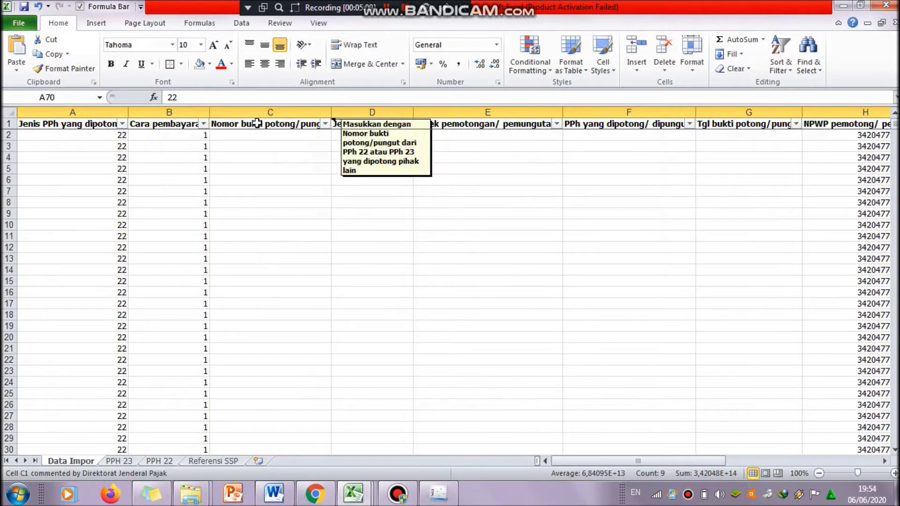
pyautogui.click(261, 133)
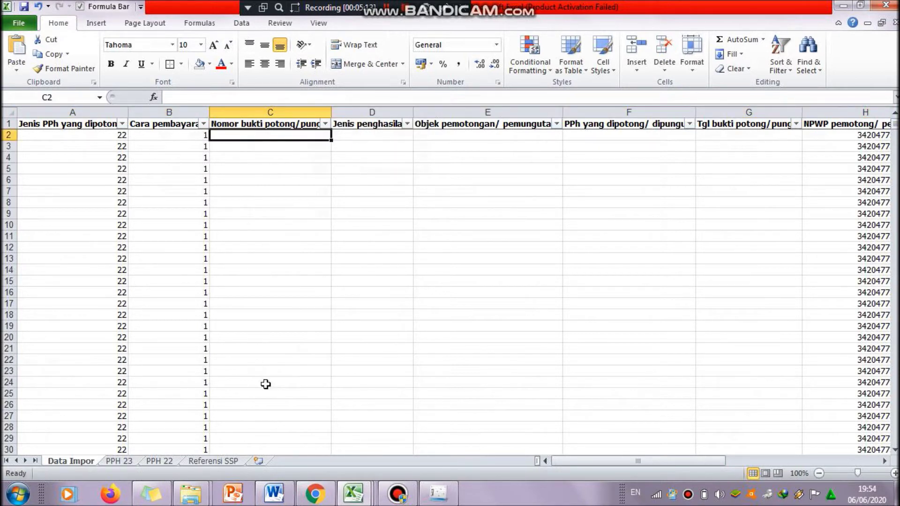
pyautogui.click(367, 157)
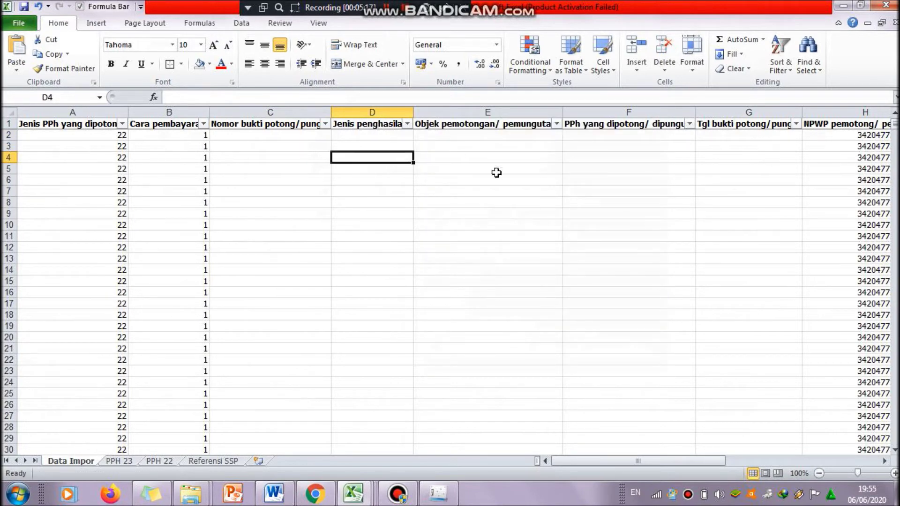
pyautogui.moveTo(630, 458); pyautogui.dragTo(682, 465)
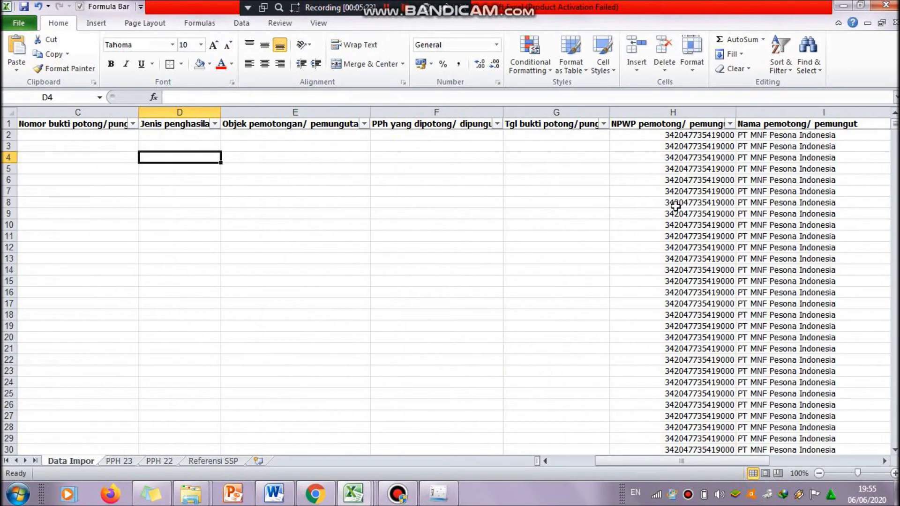
pyautogui.click(688, 148)
pyautogui.click(693, 135)
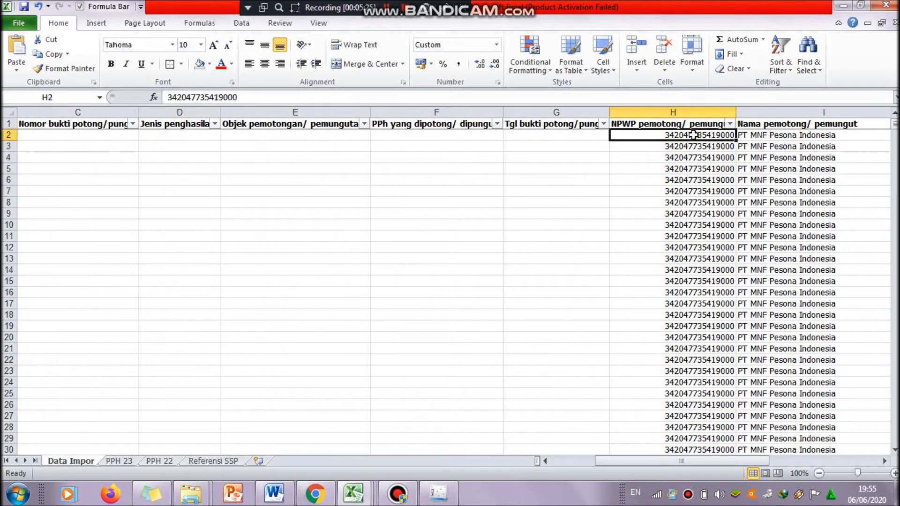
pyautogui.moveTo(649, 461); pyautogui.dragTo(607, 473)
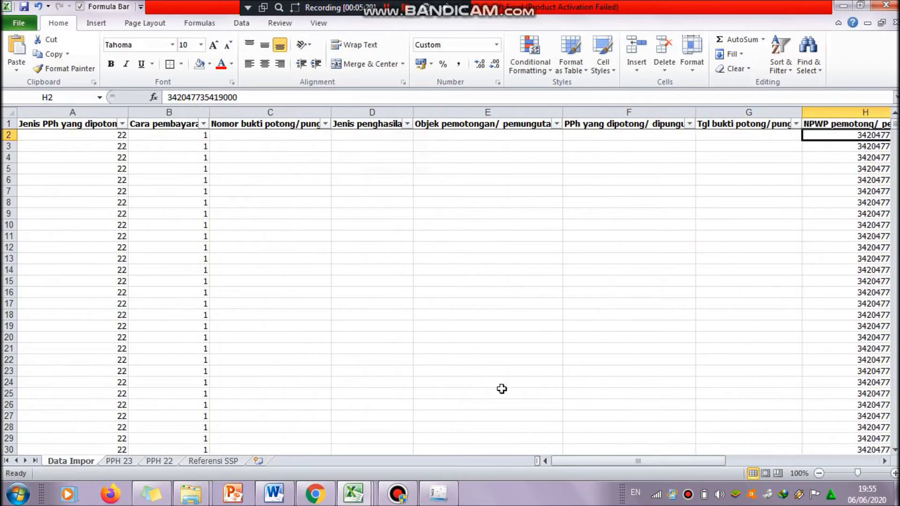
pyautogui.moveTo(181, 125)
pyautogui.moveTo(717, 460); pyautogui.dragTo(784, 459)
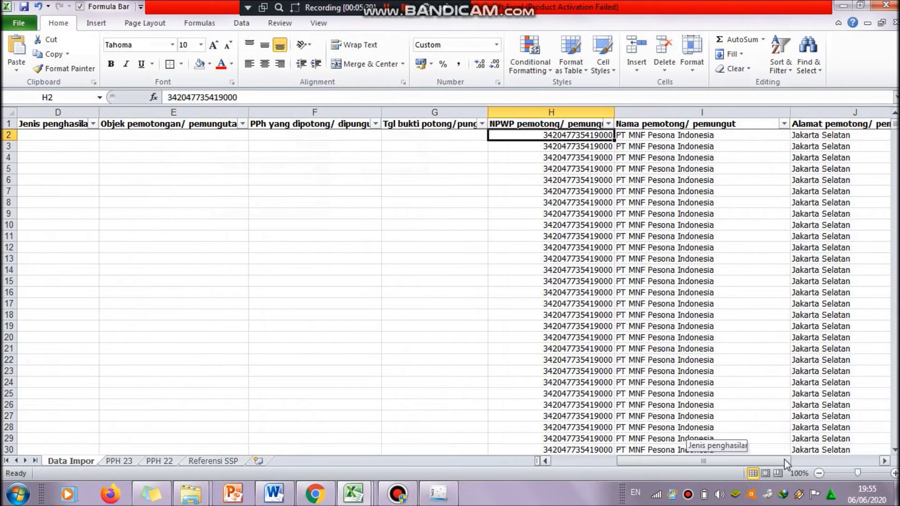
pyautogui.click(838, 123)
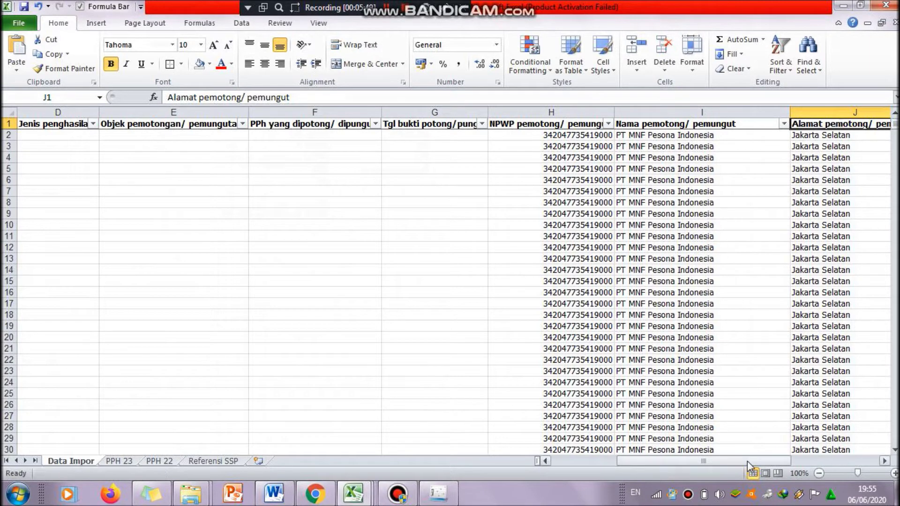
pyautogui.moveTo(750, 462)
pyautogui.mouseDown()
pyautogui.moveTo(777, 462)
pyautogui.moveTo(753, 463)
pyautogui.mouseUp()
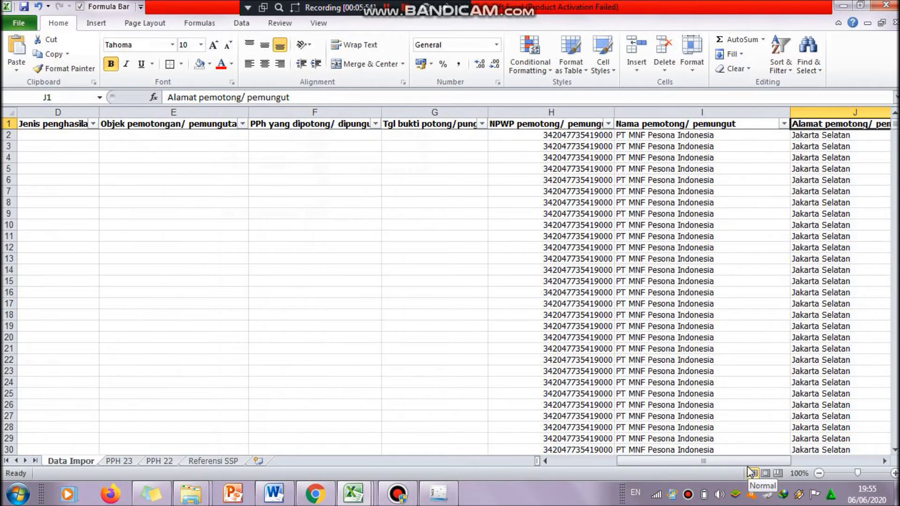
pyautogui.moveTo(743, 463); pyautogui.dragTo(719, 464)
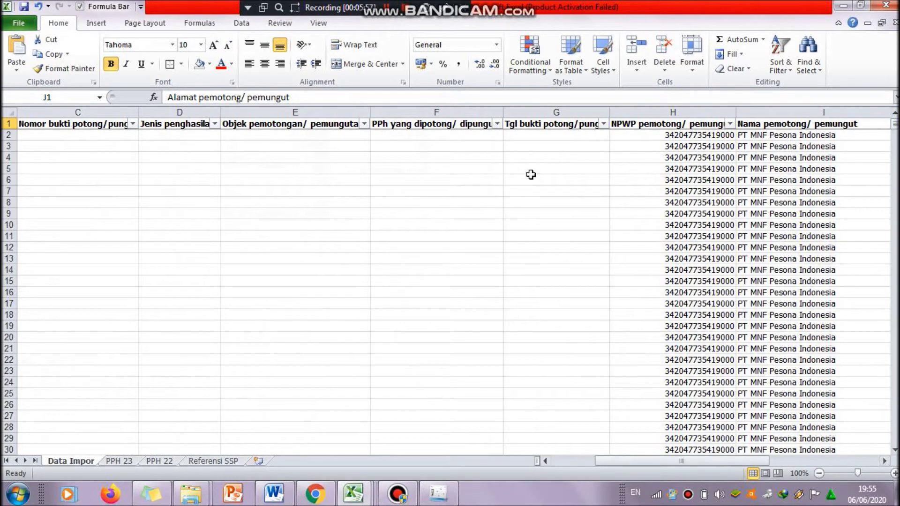
pyautogui.click(556, 145)
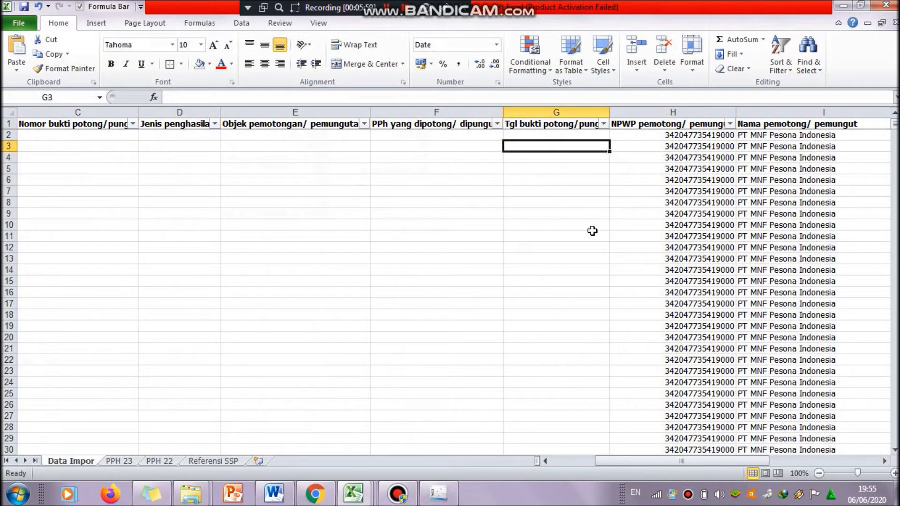
pyautogui.click(657, 183)
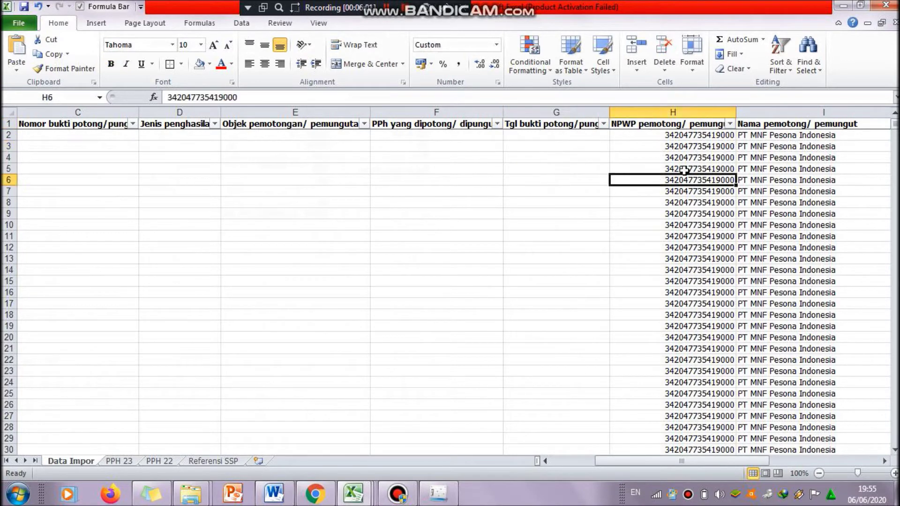
pyautogui.click(788, 222)
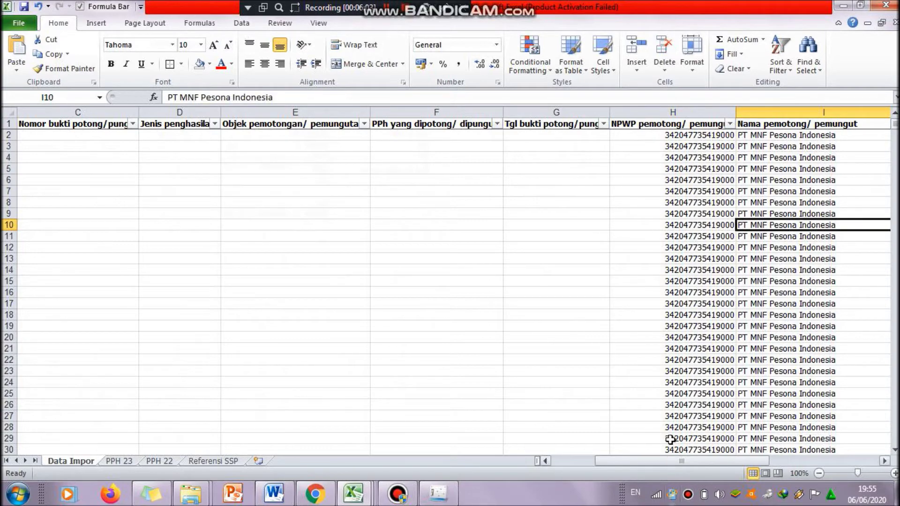
pyautogui.moveTo(682, 461); pyautogui.dragTo(770, 460)
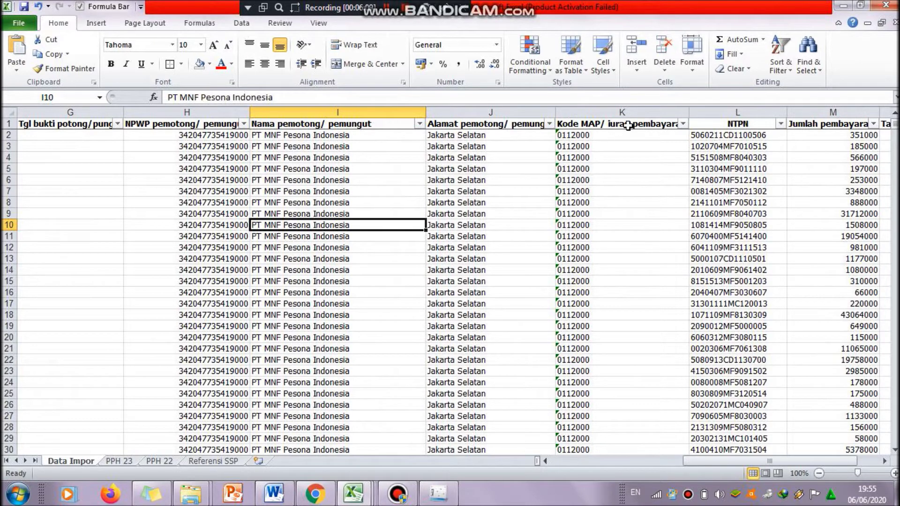
# Check Kode MAP cell K71 and NTPN cell L3, and glance at the Referensi SSP sheet
pyautogui.moveTo(628, 126)
pyautogui.moveTo(894, 128); pyautogui.dragTo(894, 151)
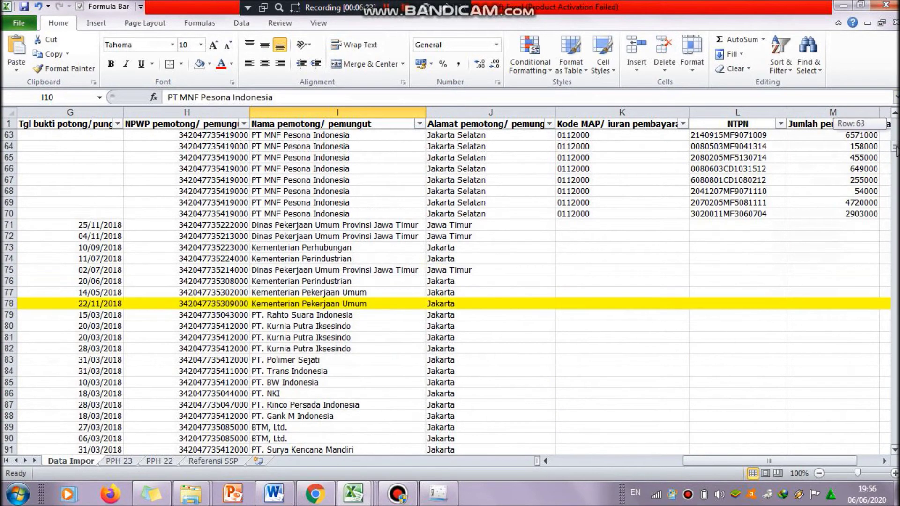
pyautogui.click(563, 221)
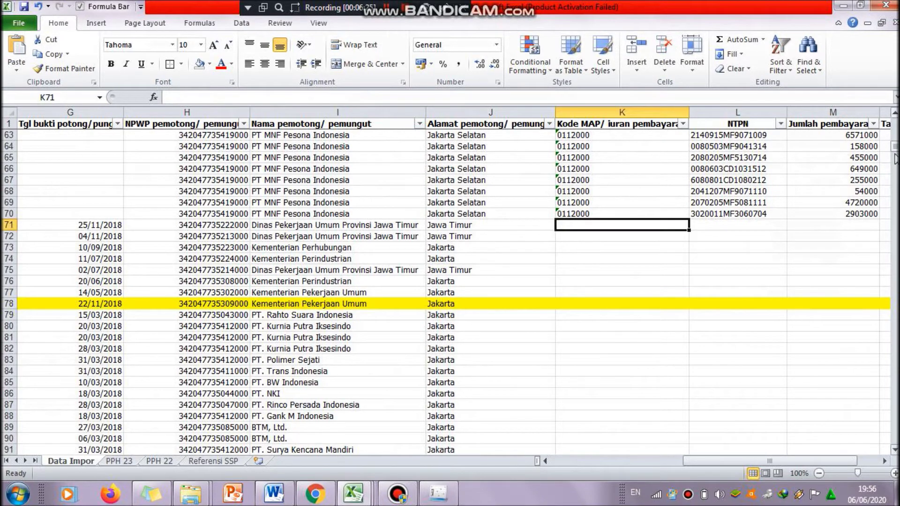
pyautogui.moveTo(894, 150); pyautogui.dragTo(895, 123)
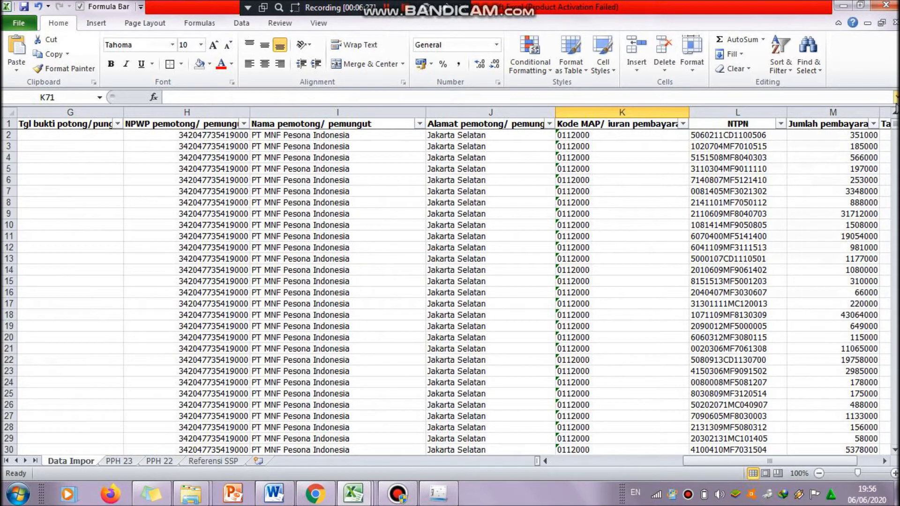
pyautogui.click(765, 145)
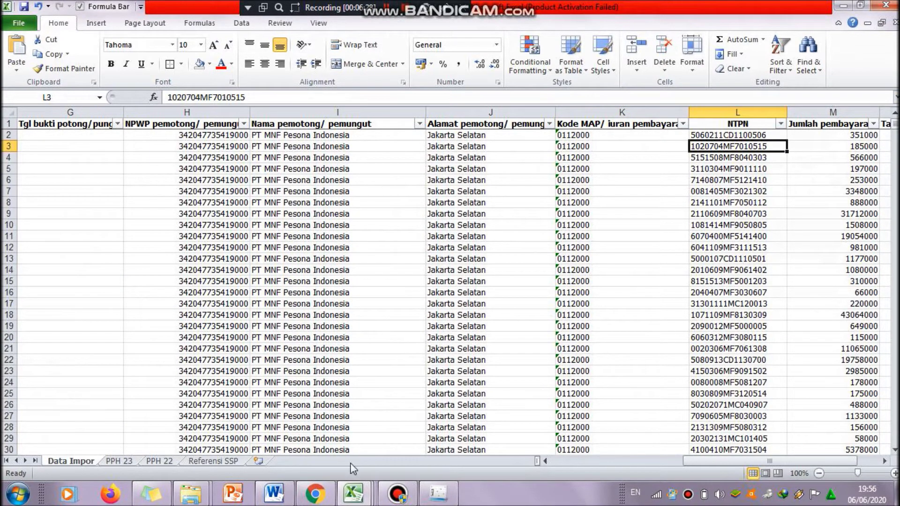
pyautogui.click(216, 463)
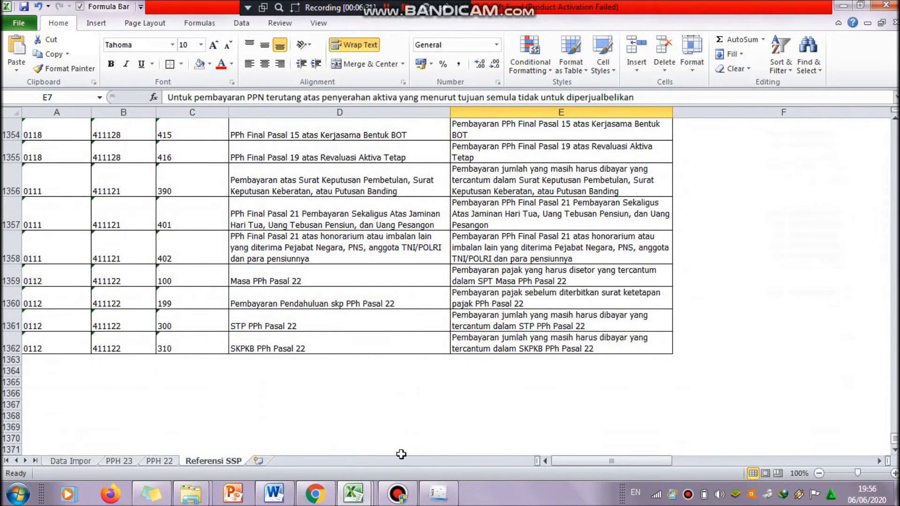
pyautogui.click(160, 464)
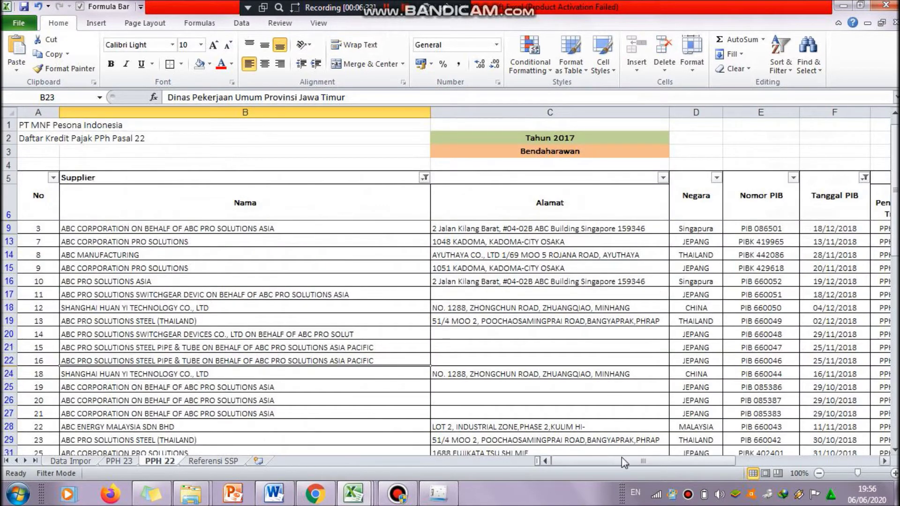
pyautogui.moveTo(621, 464); pyautogui.dragTo(718, 472)
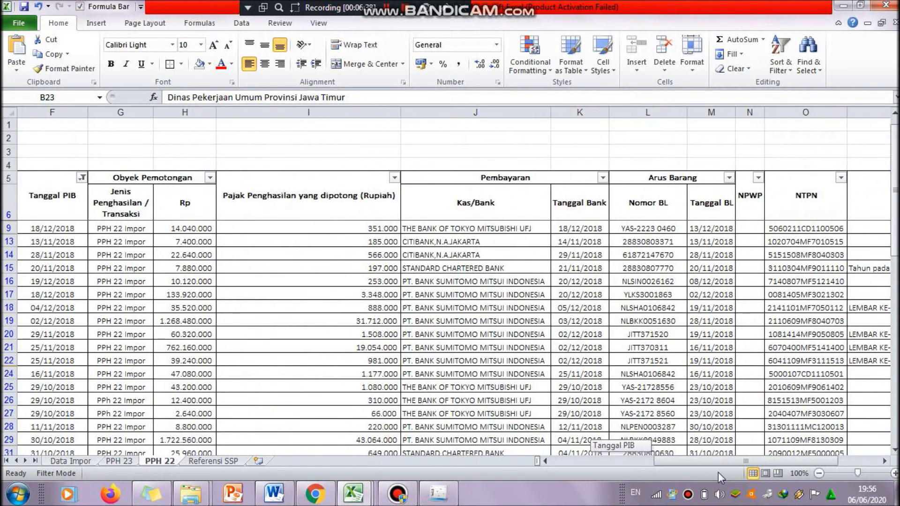
# Inspect the first and last filtered records' NTPNs and compare them on Data Impor
pyautogui.click(800, 230)
pyautogui.moveTo(896, 207); pyautogui.dragTo(852, 421)
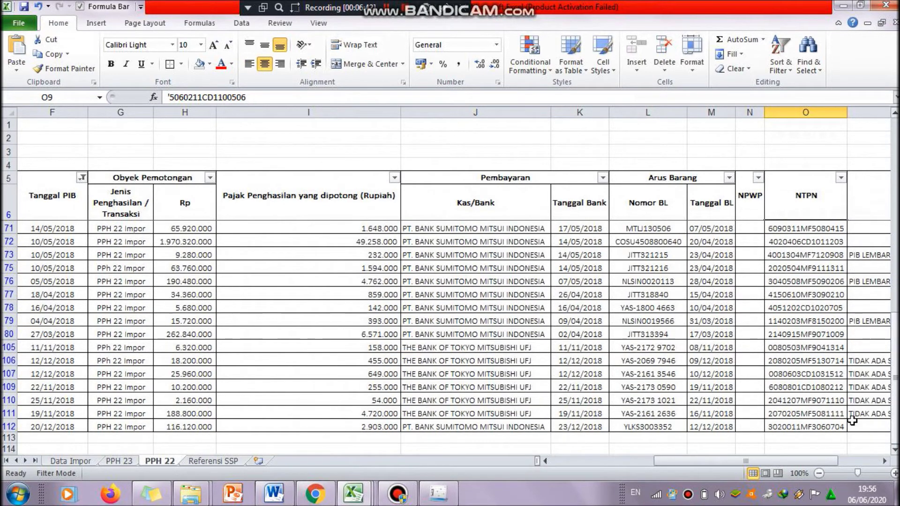
pyautogui.click(853, 421)
pyautogui.click(823, 428)
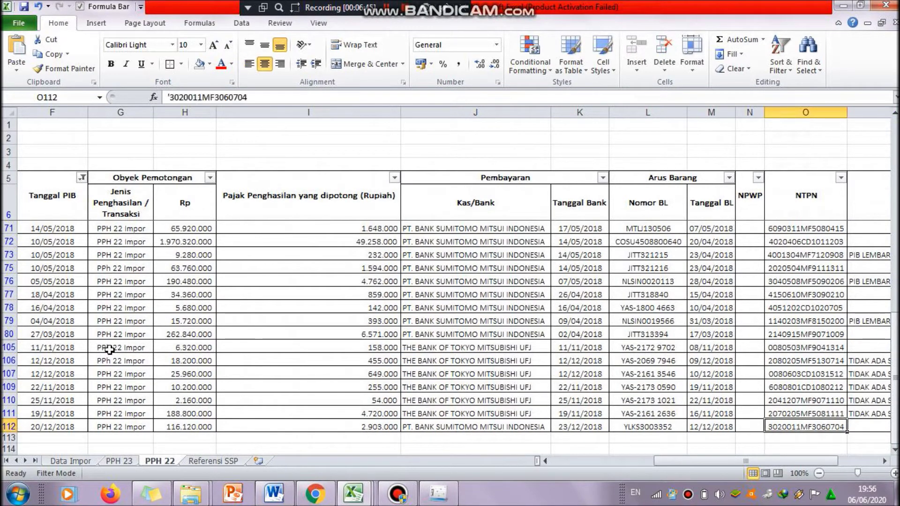
pyautogui.click(79, 461)
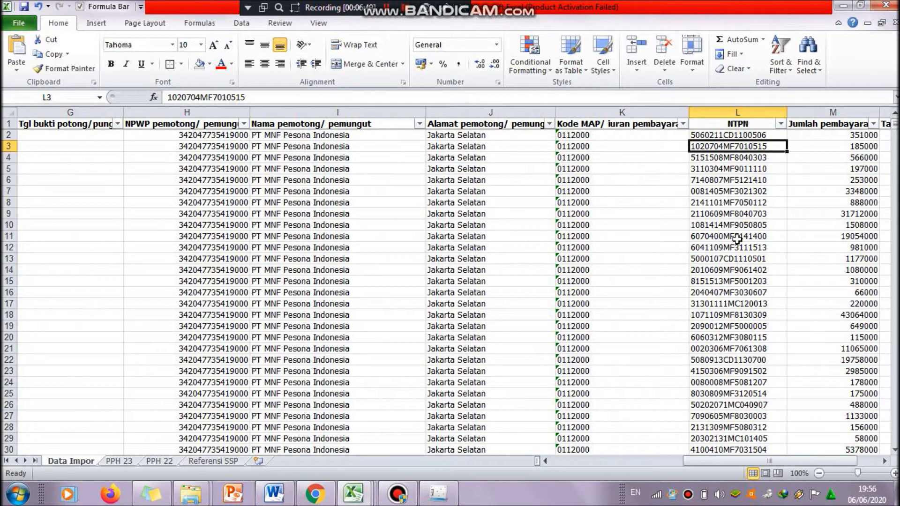
pyautogui.moveTo(727, 462); pyautogui.dragTo(750, 462)
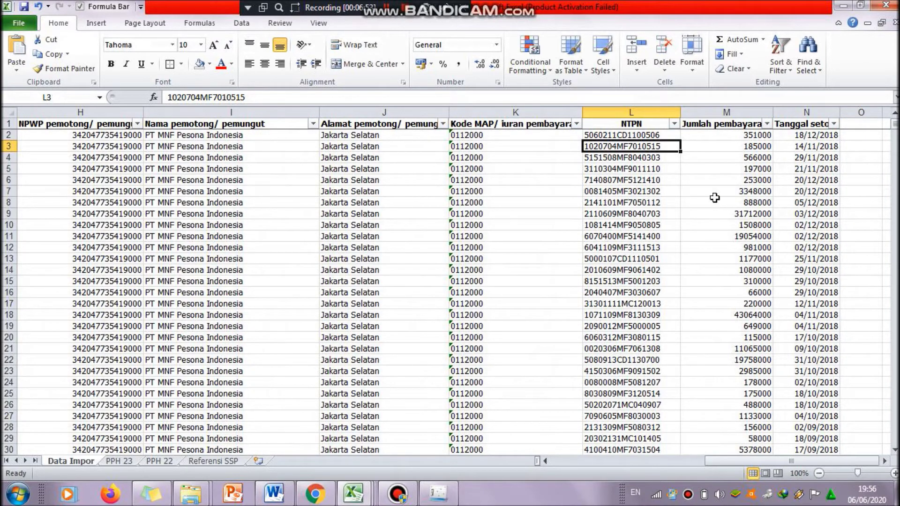
# Check the withheld tax amount in PPH 22 row 71, then return to Data Impor
pyautogui.click(172, 464)
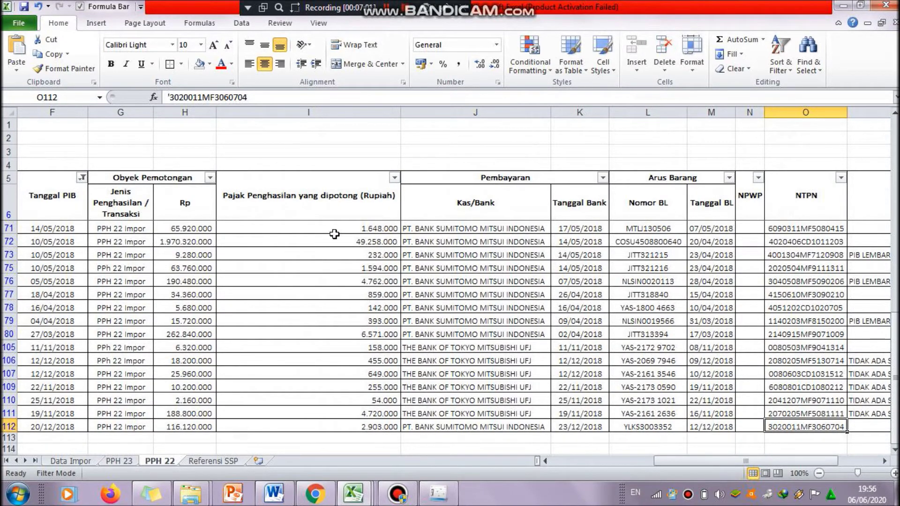
pyautogui.click(365, 230)
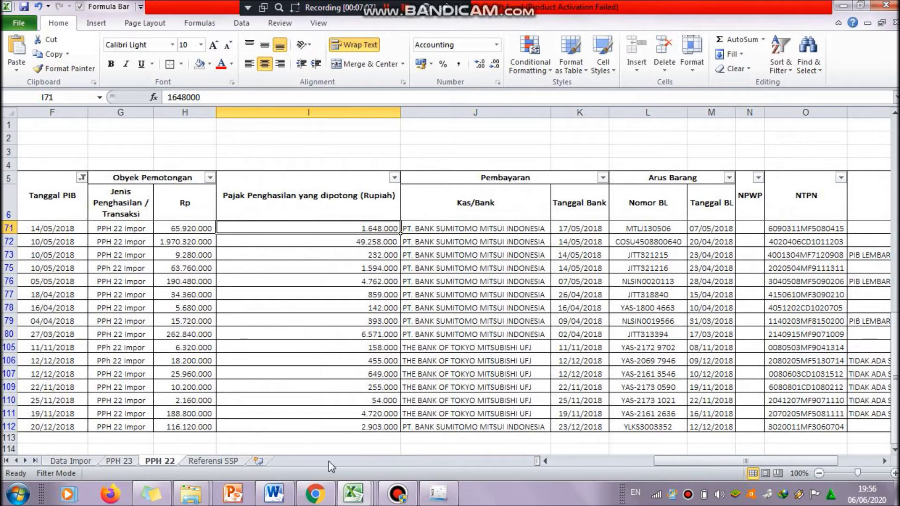
pyautogui.click(70, 462)
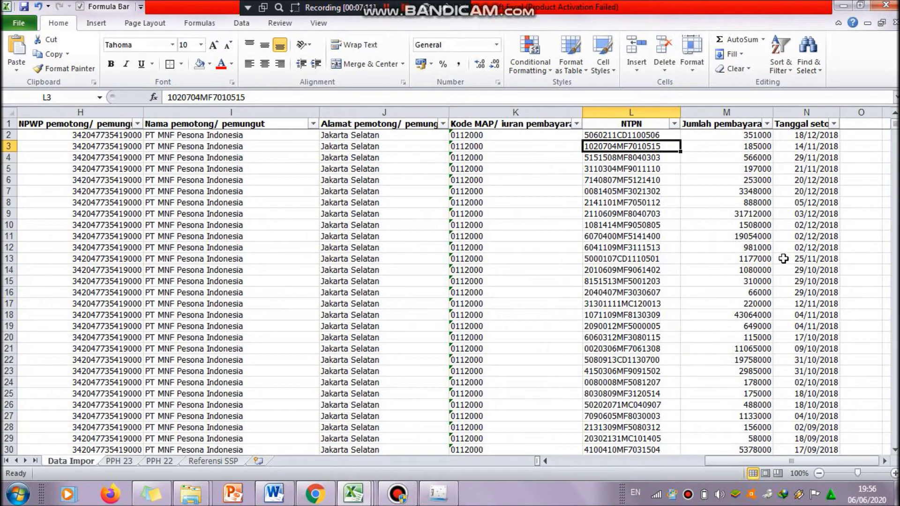
pyautogui.moveTo(895, 127); pyautogui.dragTo(895, 127)
pyautogui.click(155, 462)
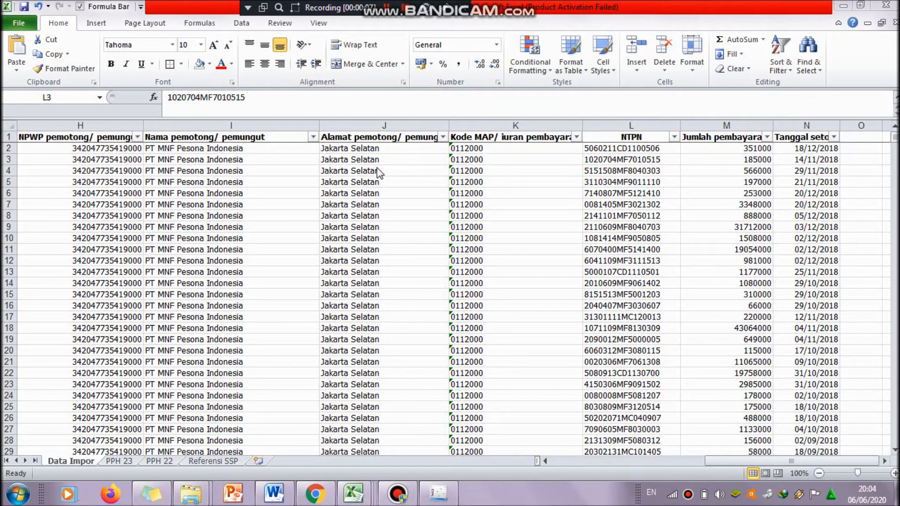
pyautogui.click(165, 462)
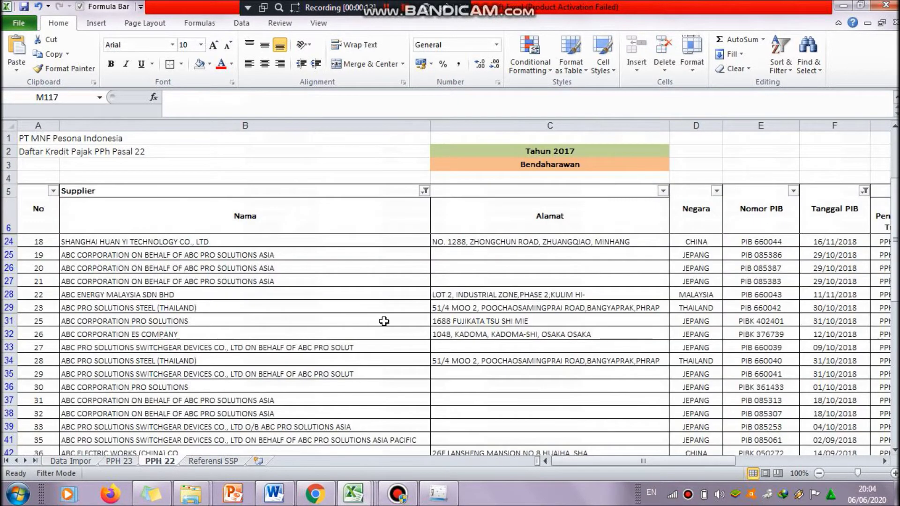
# Filter Supplier to only Dinas Pekerjaan Umum Provinsi Jawa Timur and the three Kementerian suppliers
pyautogui.moveTo(561, 460)
pyautogui.mouseDown()
pyautogui.moveTo(578, 460)
pyautogui.moveTo(560, 463)
pyautogui.mouseUp()
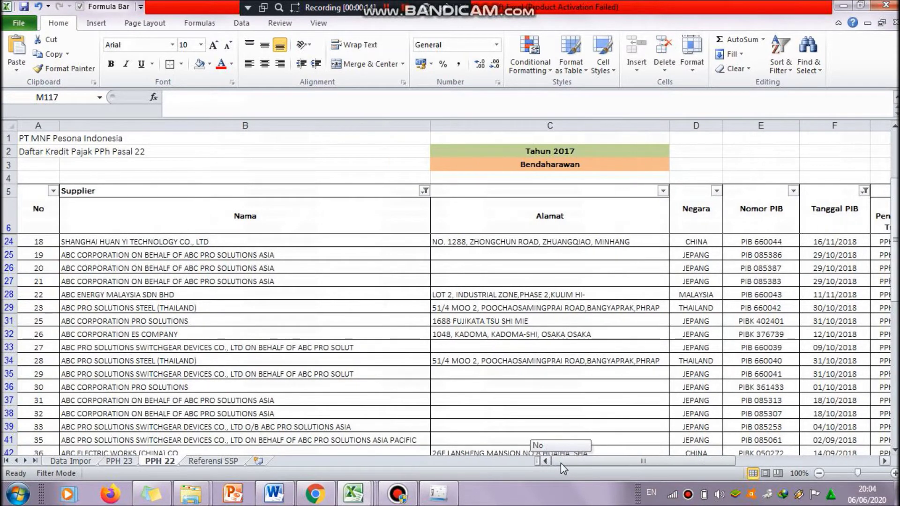
pyautogui.click(426, 190)
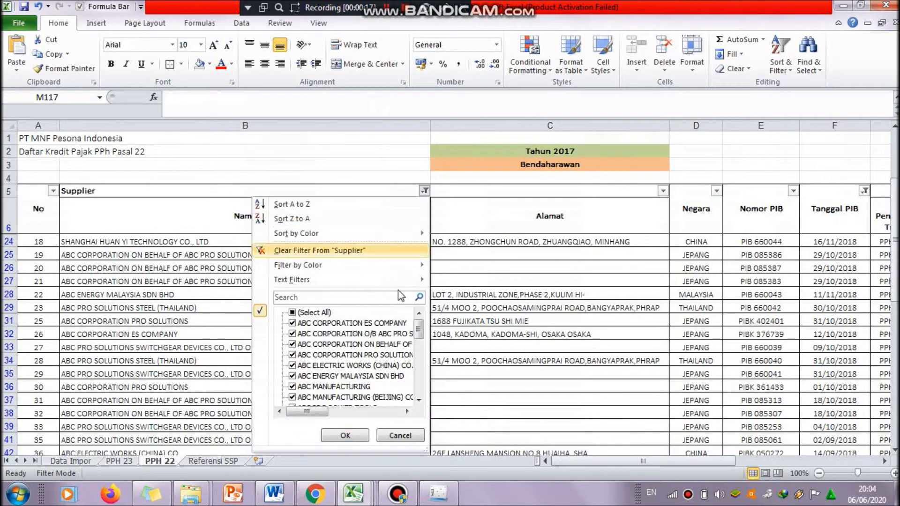
pyautogui.click(320, 313)
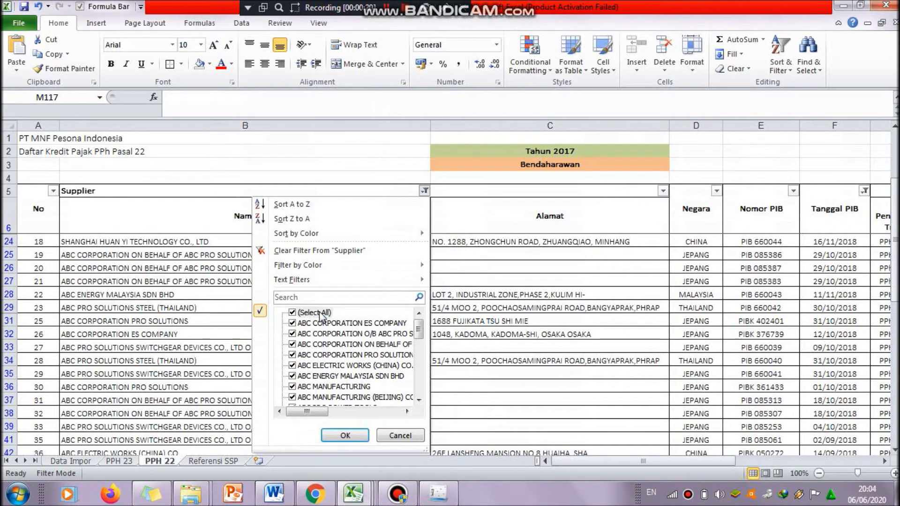
pyautogui.click(320, 313)
pyautogui.moveTo(419, 330); pyautogui.dragTo(419, 382)
pyautogui.click(383, 345)
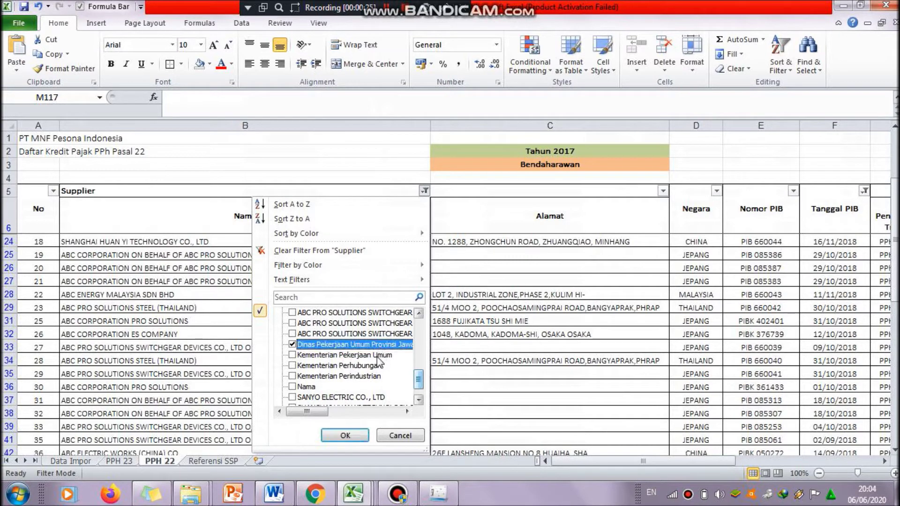
pyautogui.click(378, 355)
pyautogui.click(378, 367)
pyautogui.click(375, 377)
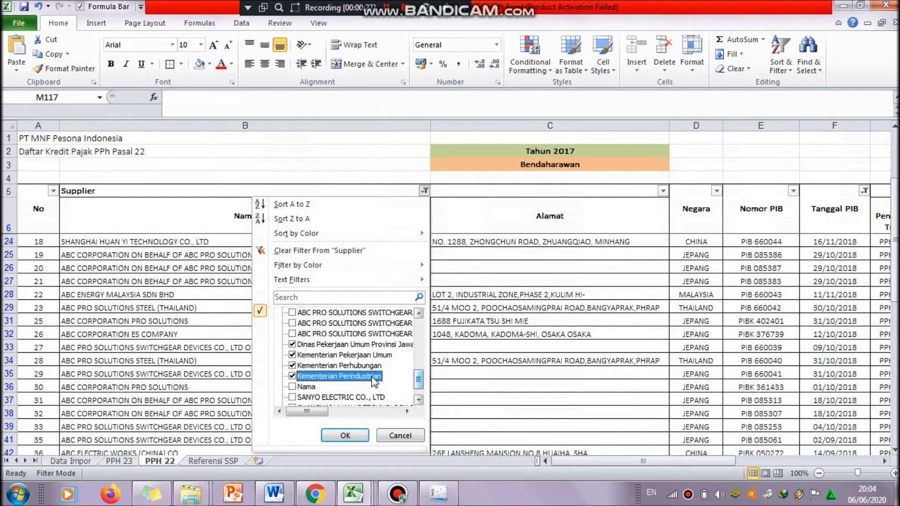
pyautogui.click(345, 436)
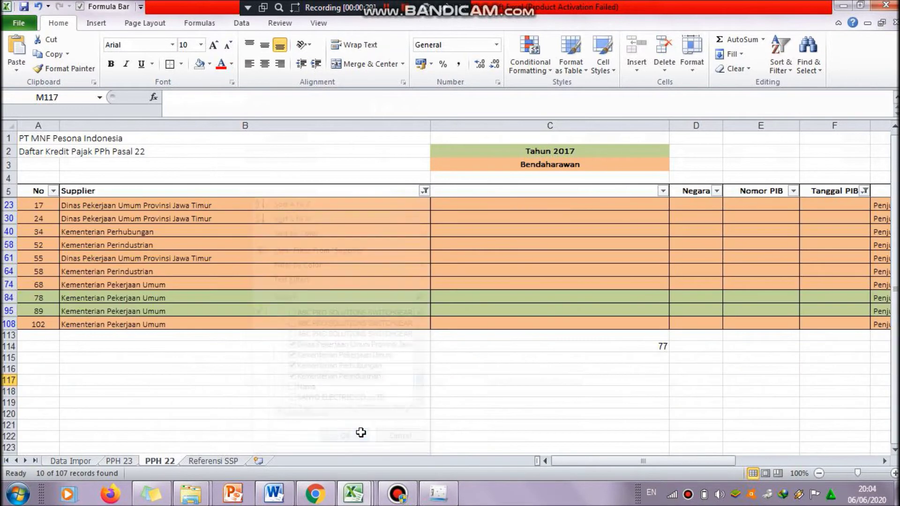
pyautogui.moveTo(657, 461); pyautogui.dragTo(719, 457)
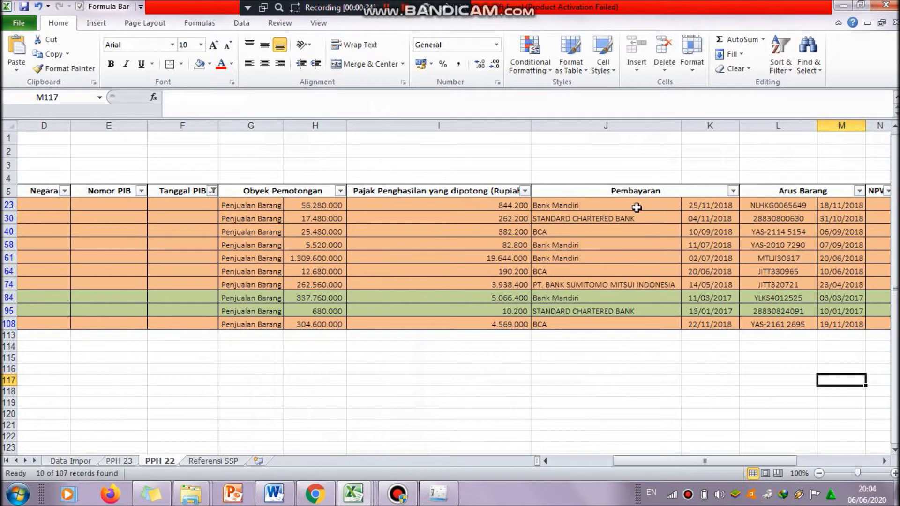
pyautogui.click(859, 191)
pyautogui.scroll(-1, 855, 330)
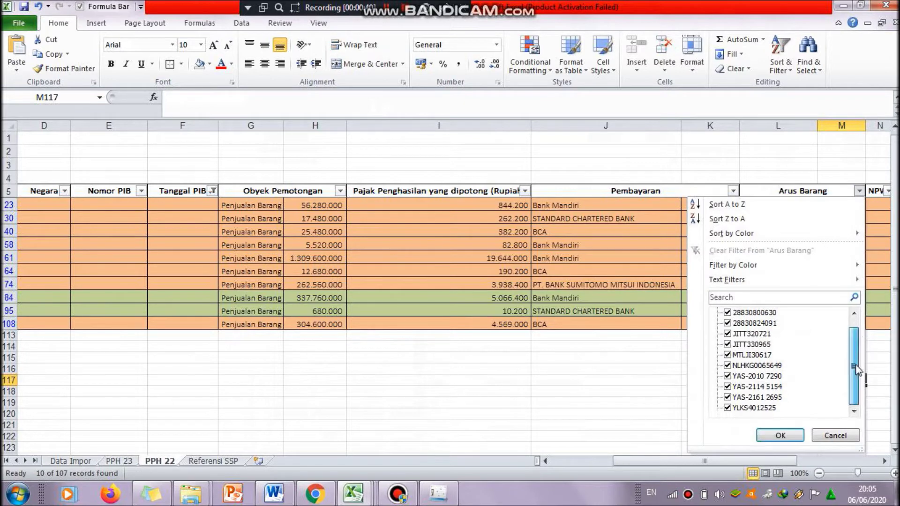
pyautogui.click(751, 407)
pyautogui.click(755, 323)
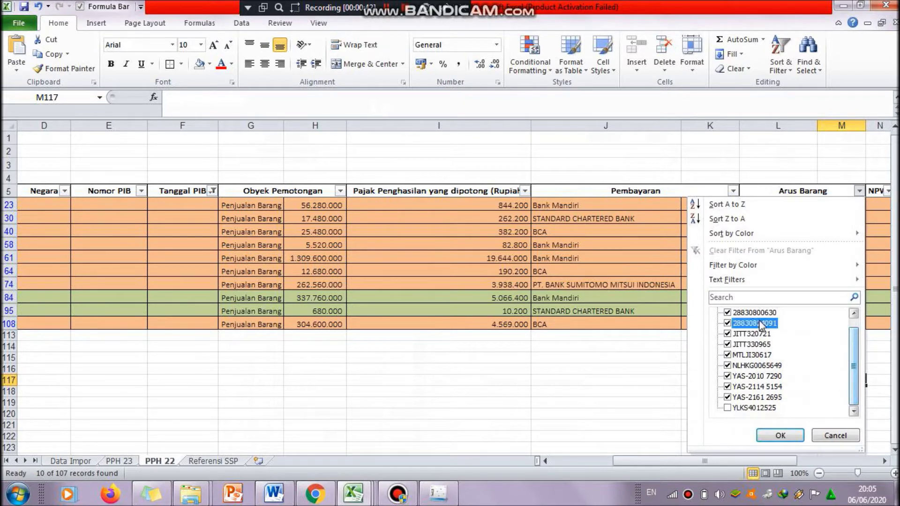
pyautogui.click(780, 436)
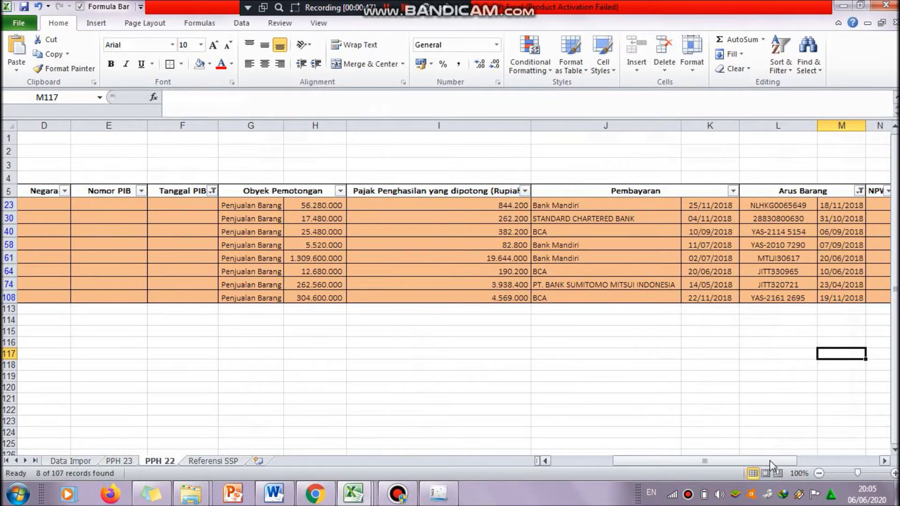
pyautogui.moveTo(770, 460); pyautogui.dragTo(642, 472)
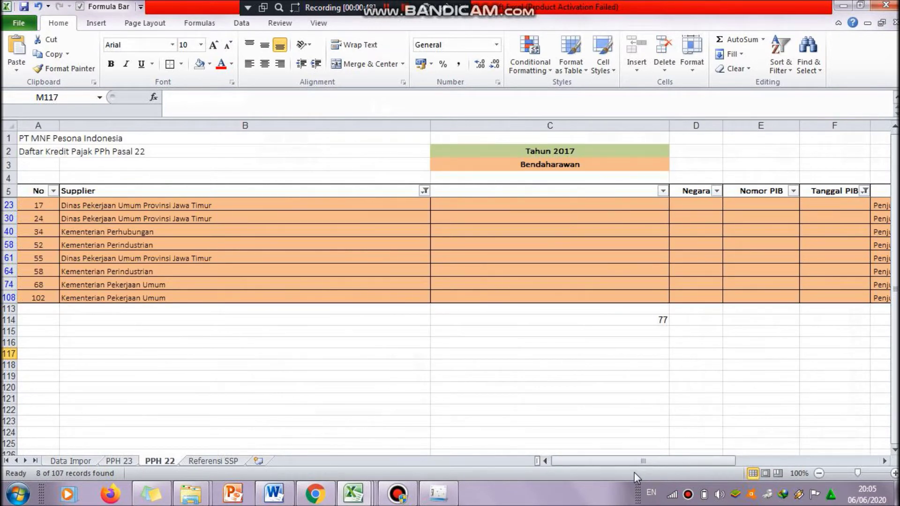
pyautogui.moveTo(691, 461); pyautogui.dragTo(593, 480)
pyautogui.click(76, 461)
pyautogui.moveTo(733, 461); pyautogui.dragTo(608, 464)
pyautogui.moveTo(896, 143); pyautogui.dragTo(896, 155)
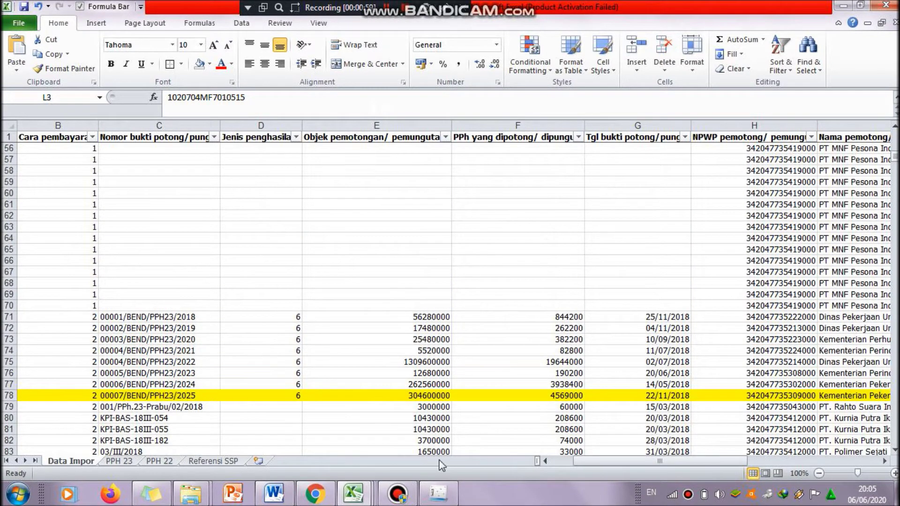
pyautogui.moveTo(609, 464); pyautogui.dragTo(530, 471)
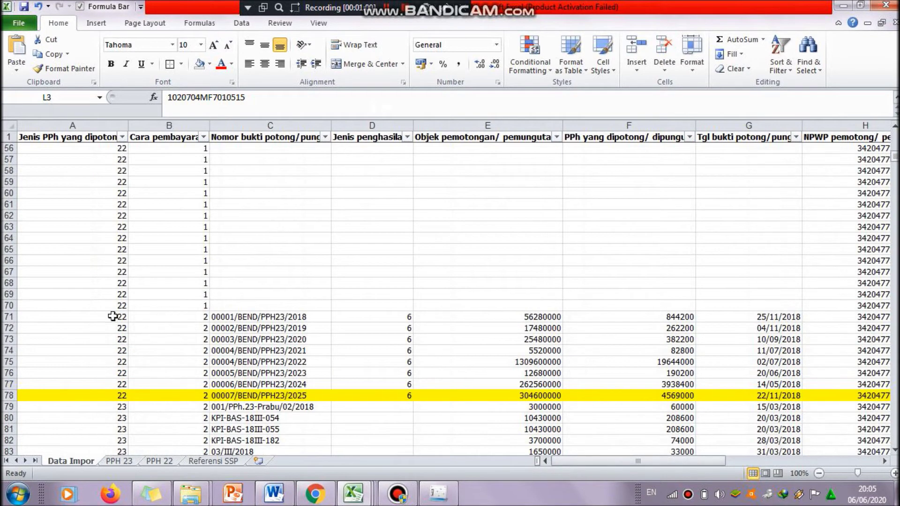
pyautogui.click(6, 317)
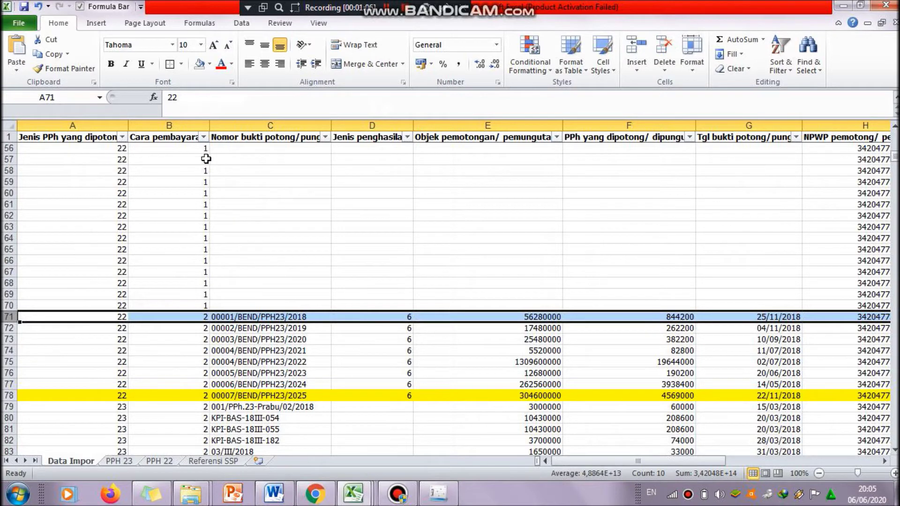
pyautogui.moveTo(182, 138)
pyautogui.click(198, 317)
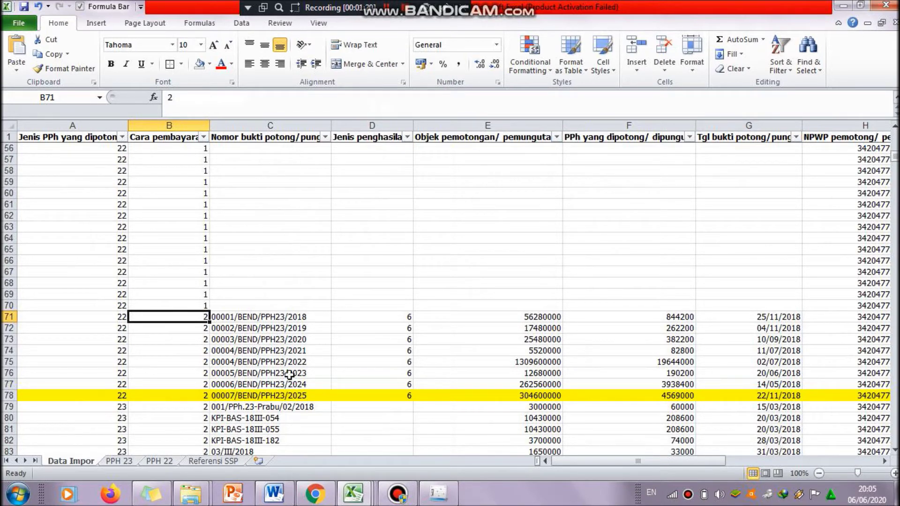
pyautogui.click(158, 462)
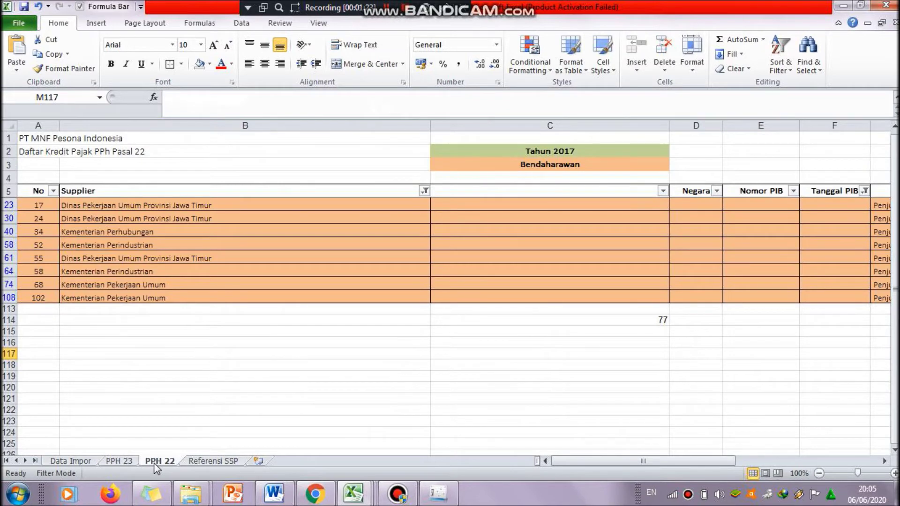
pyautogui.moveTo(576, 460); pyautogui.dragTo(613, 460)
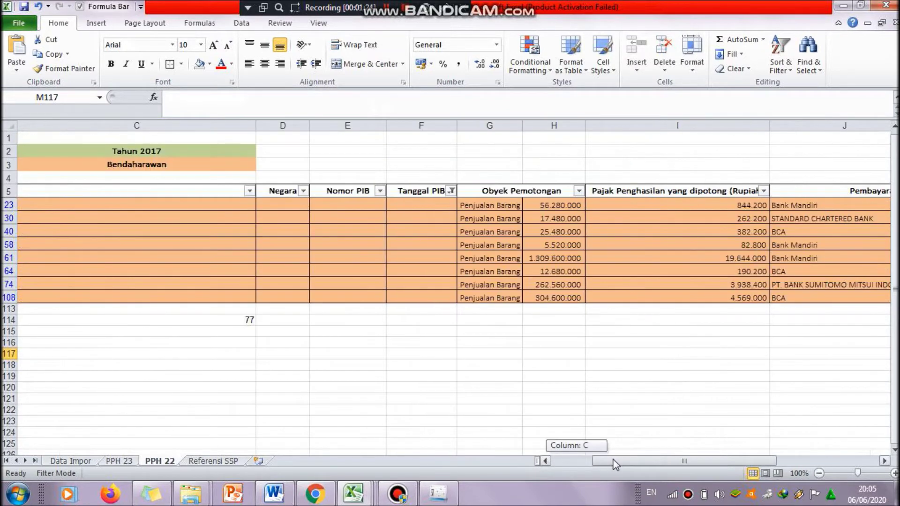
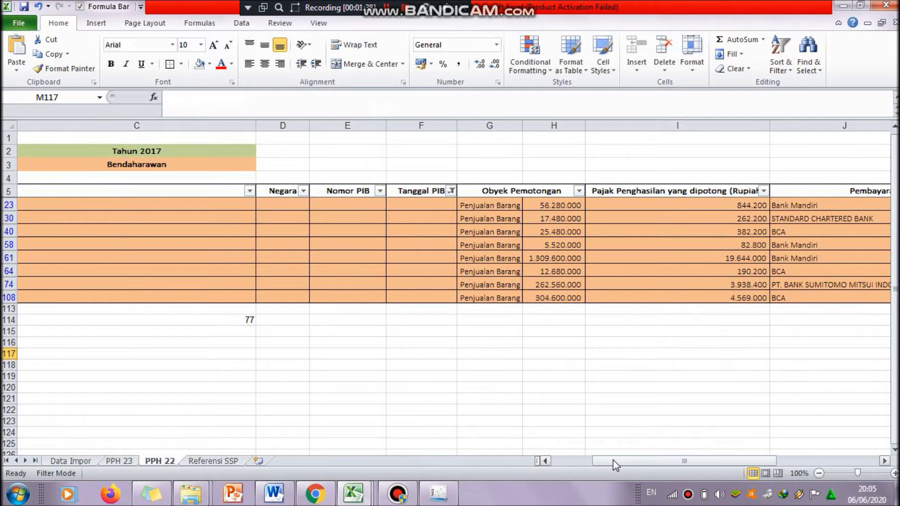
# On the Data Impor sheet, inspect the PPh 22 receipt numbers starting at row 71
pyautogui.click(377, 364)
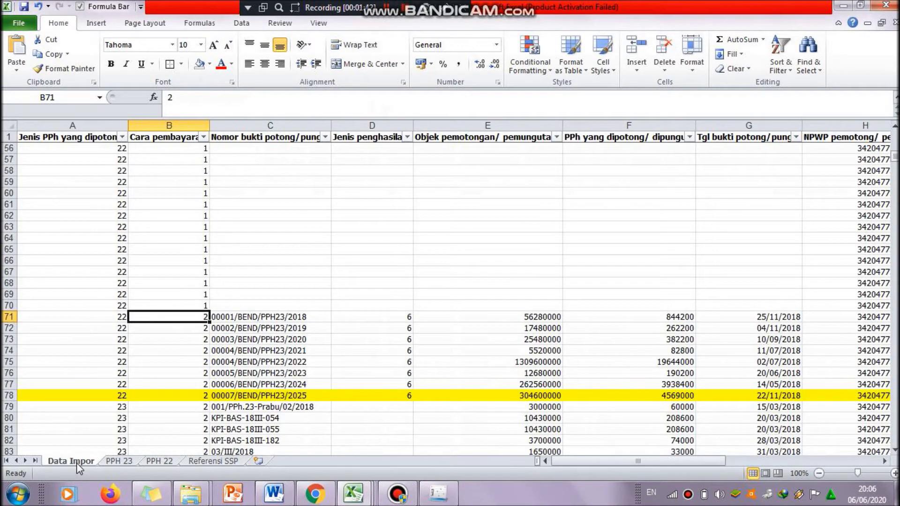
pyautogui.click(328, 339)
pyautogui.click(322, 317)
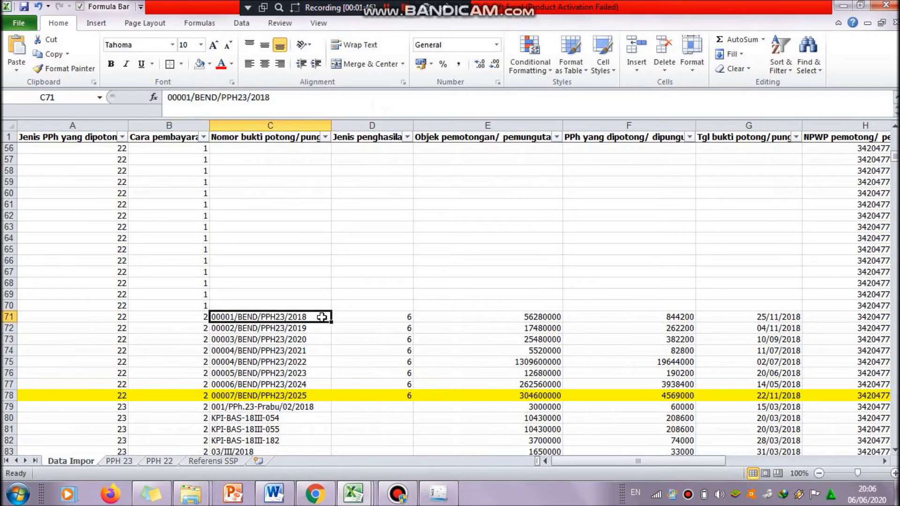
pyautogui.click(318, 328)
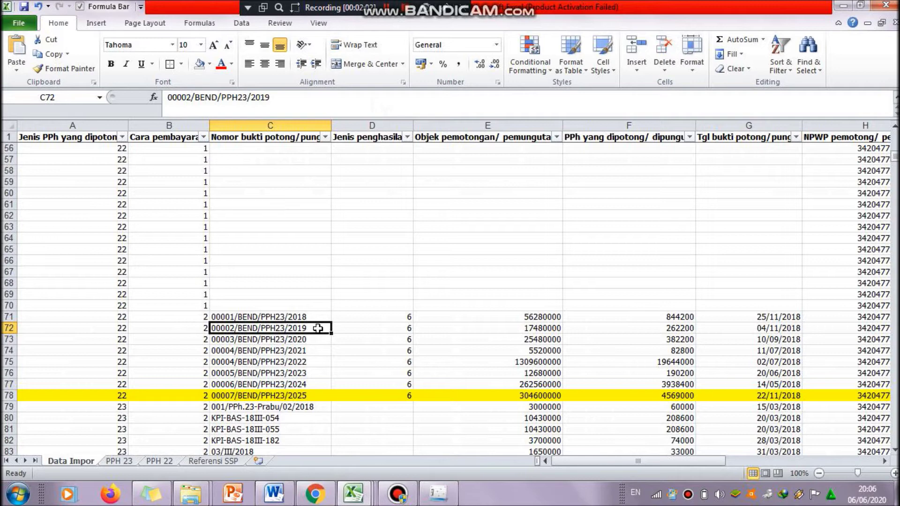
pyautogui.press('Up')
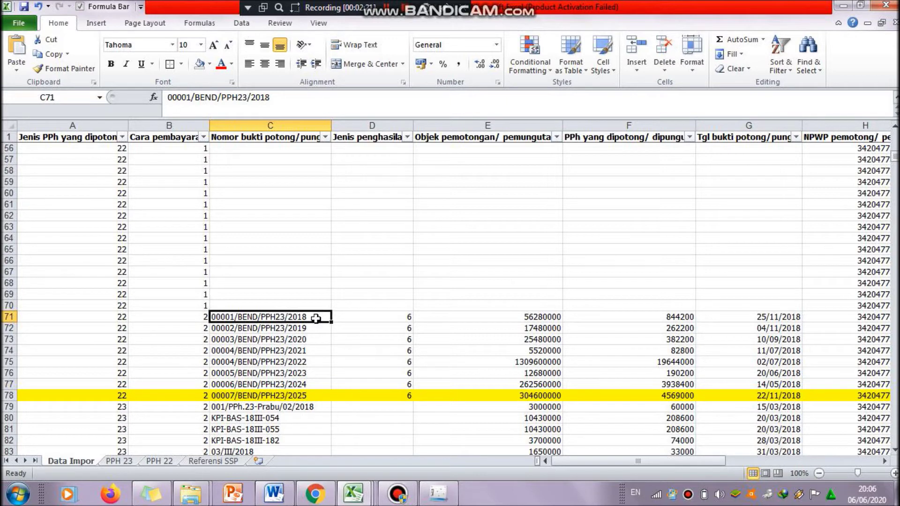
# Select receipt numbers C71:C78 and check the income type codes in D75 and D71
pyautogui.moveTo(316, 319); pyautogui.dragTo(305, 397)
pyautogui.click(368, 361)
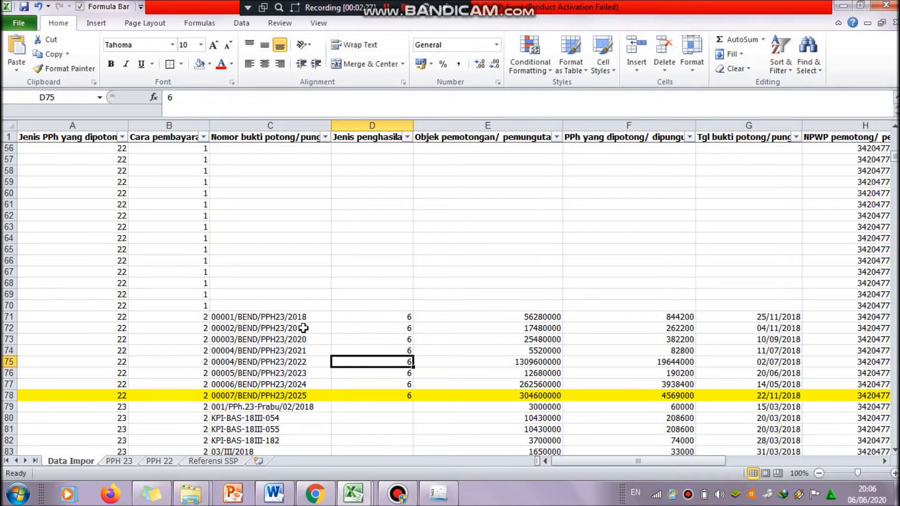
pyautogui.click(339, 320)
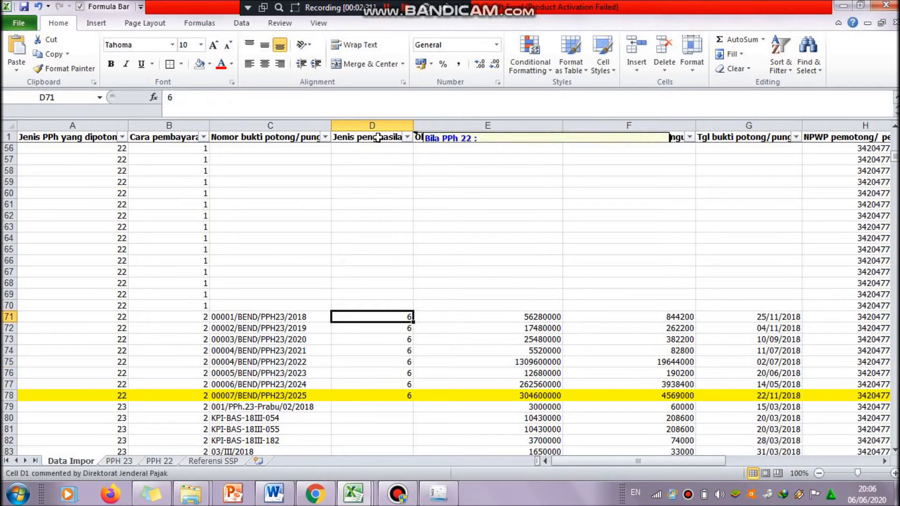
pyautogui.moveTo(896, 156); pyautogui.dragTo(896, 133)
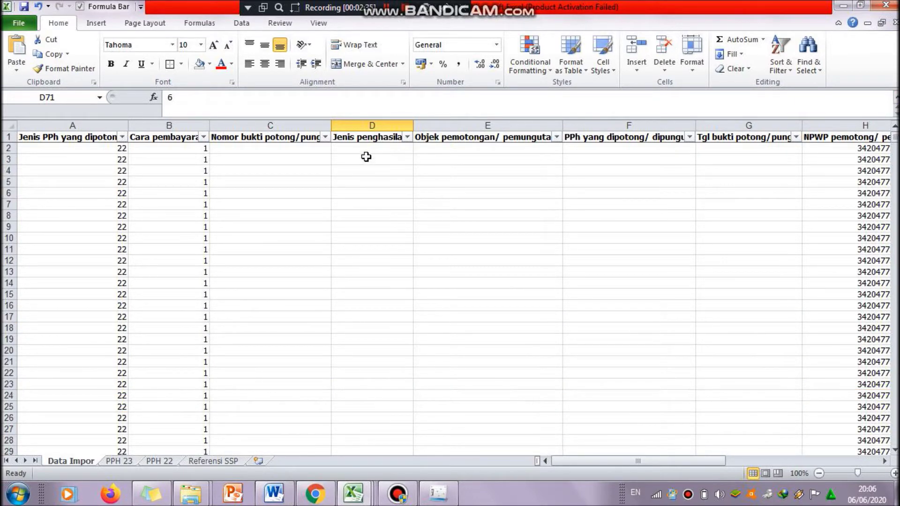
pyautogui.moveTo(375, 137)
pyautogui.moveTo(894, 142); pyautogui.dragTo(894, 164)
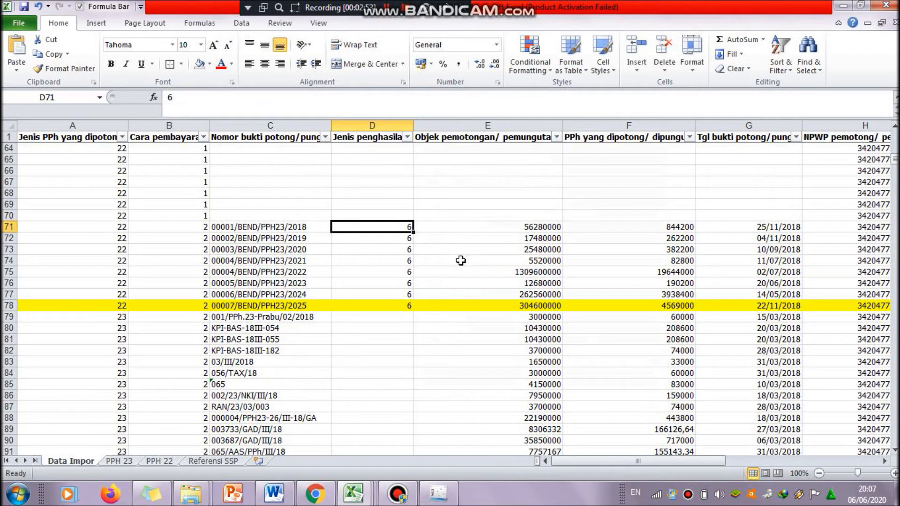
pyautogui.click(528, 227)
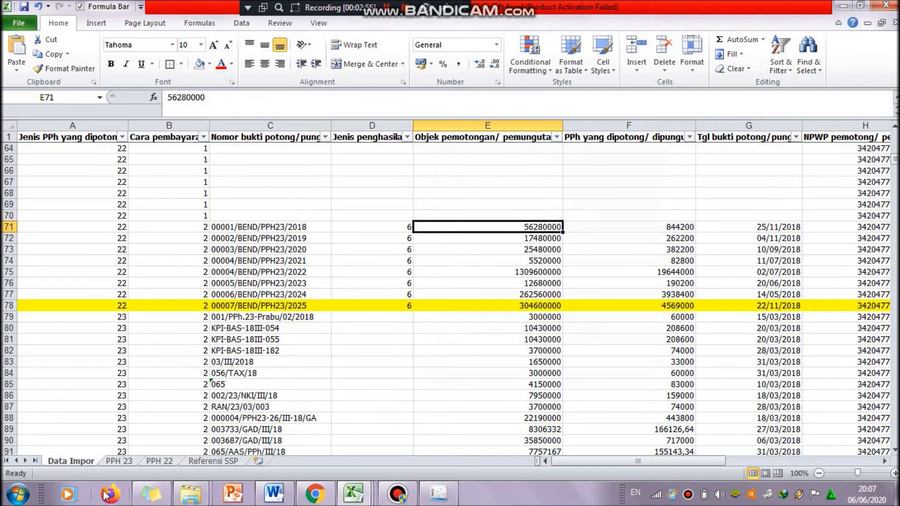
pyautogui.click(167, 462)
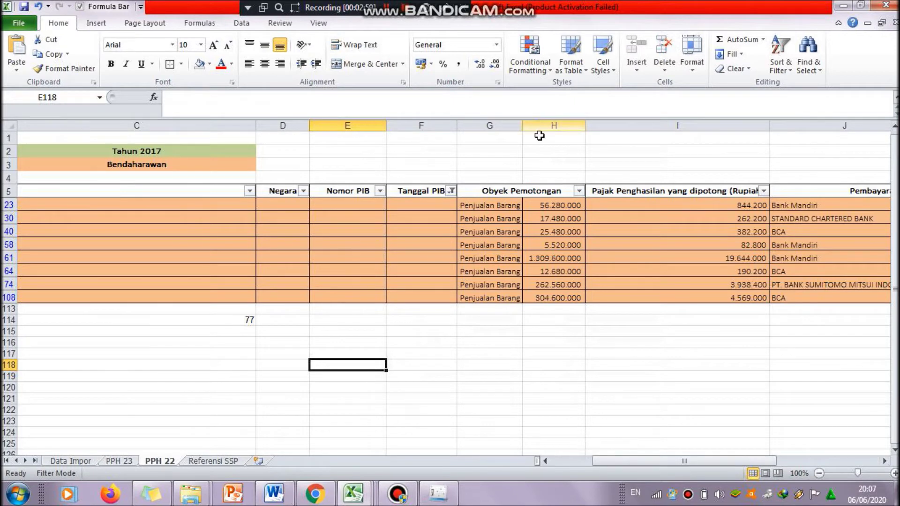
pyautogui.click(549, 205)
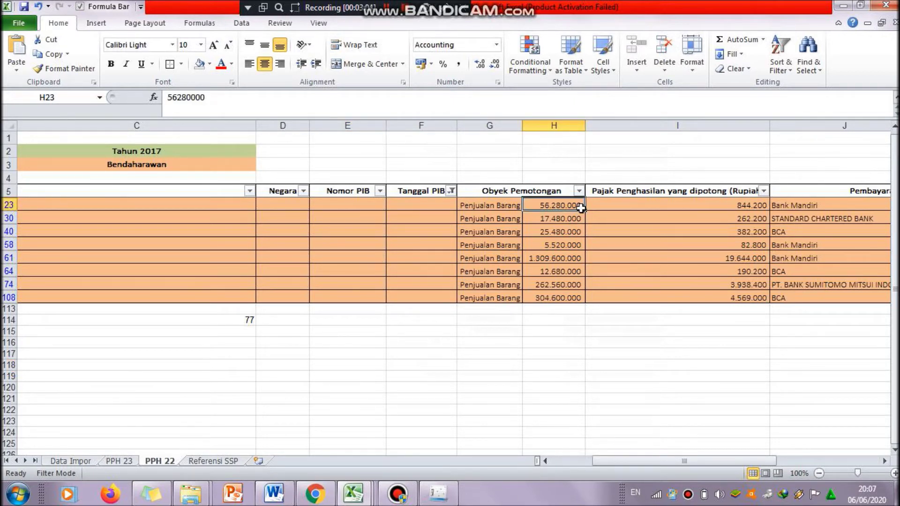
pyautogui.click(64, 462)
pyautogui.click(616, 226)
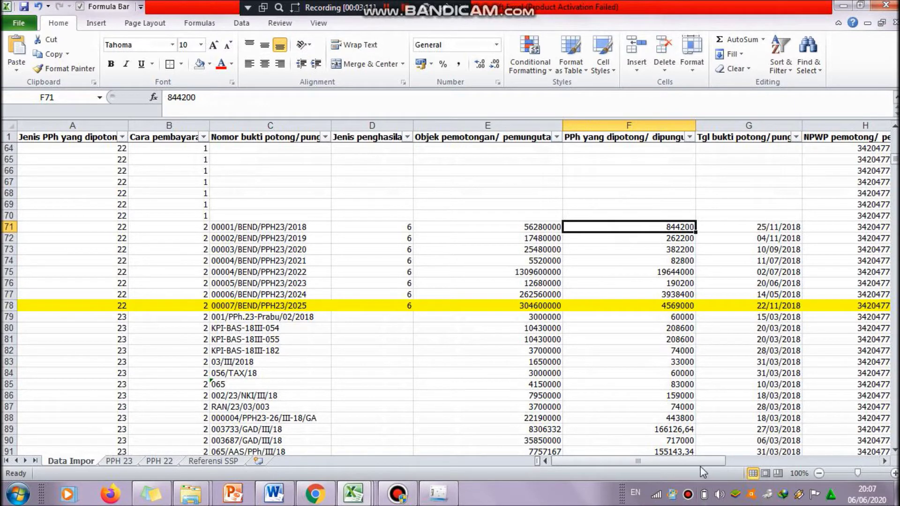
pyautogui.moveTo(701, 464); pyautogui.dragTo(722, 463)
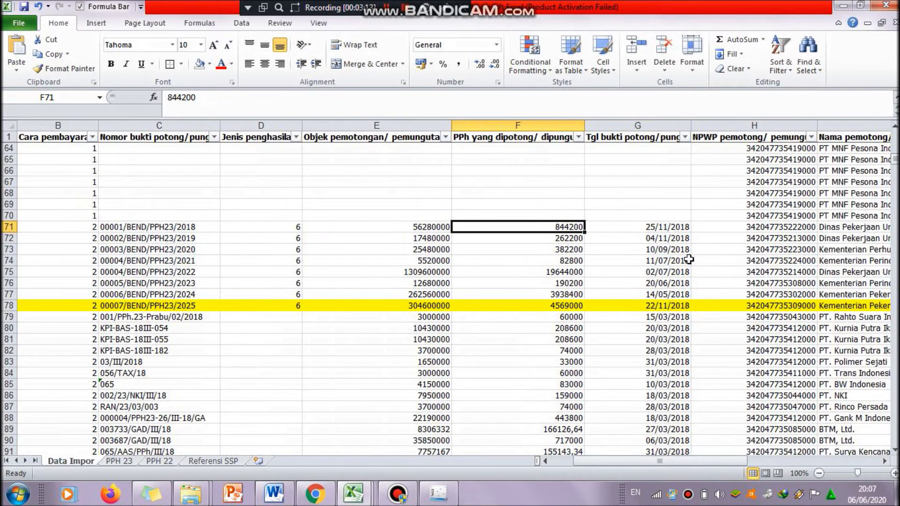
pyautogui.click(671, 229)
pyautogui.click(121, 462)
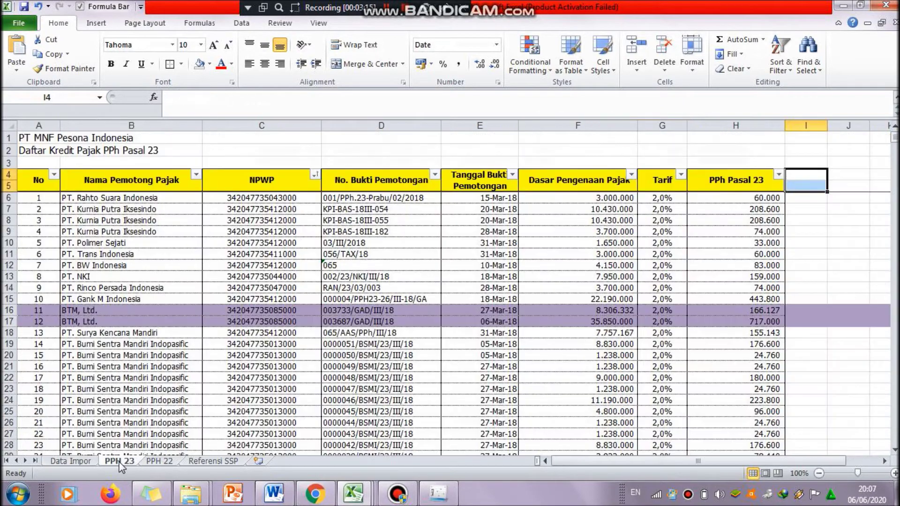
pyautogui.click(89, 463)
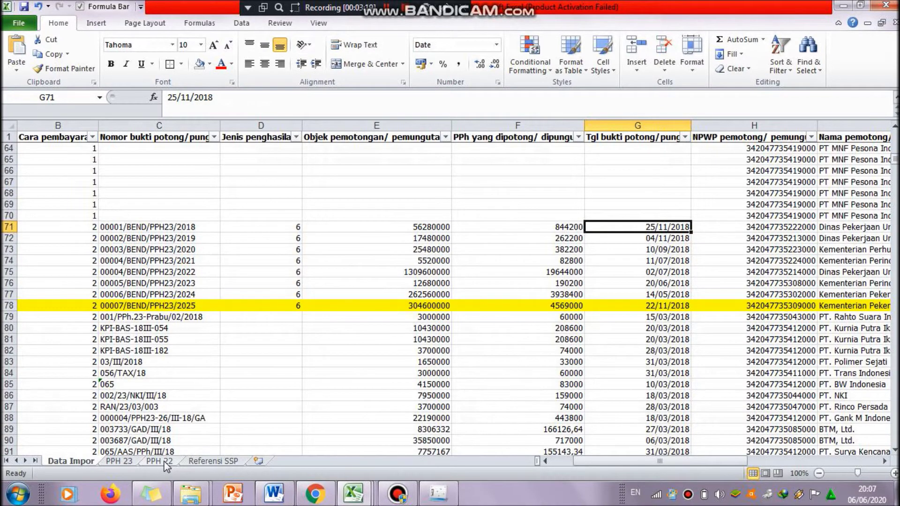
pyautogui.click(160, 462)
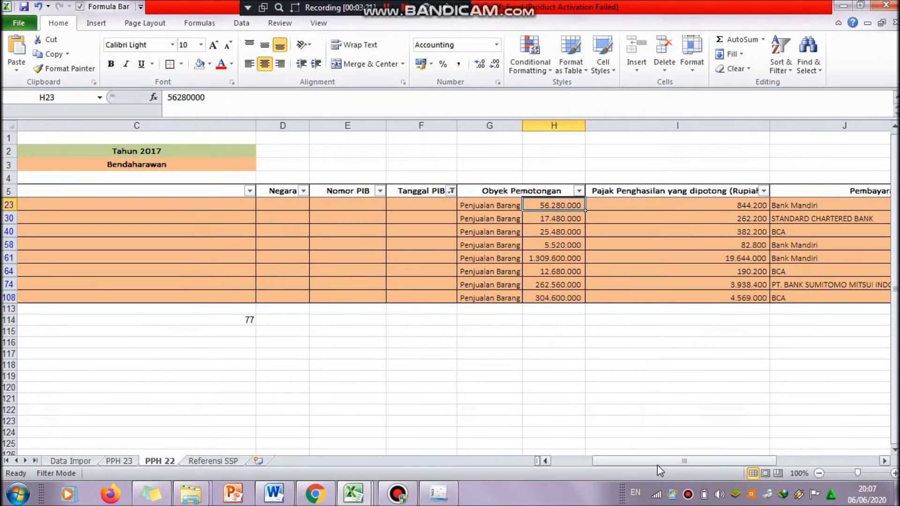
pyautogui.moveTo(671, 466); pyautogui.dragTo(707, 454)
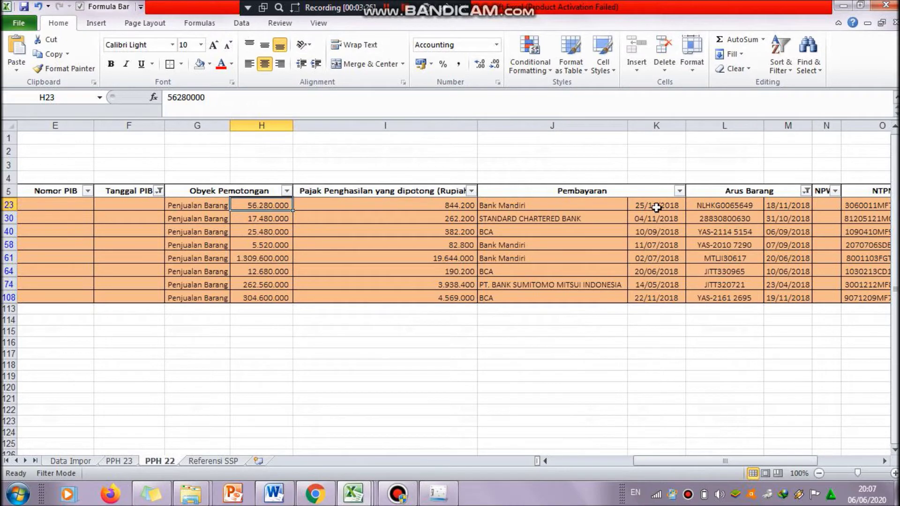
pyautogui.click(76, 463)
pyautogui.click(587, 418)
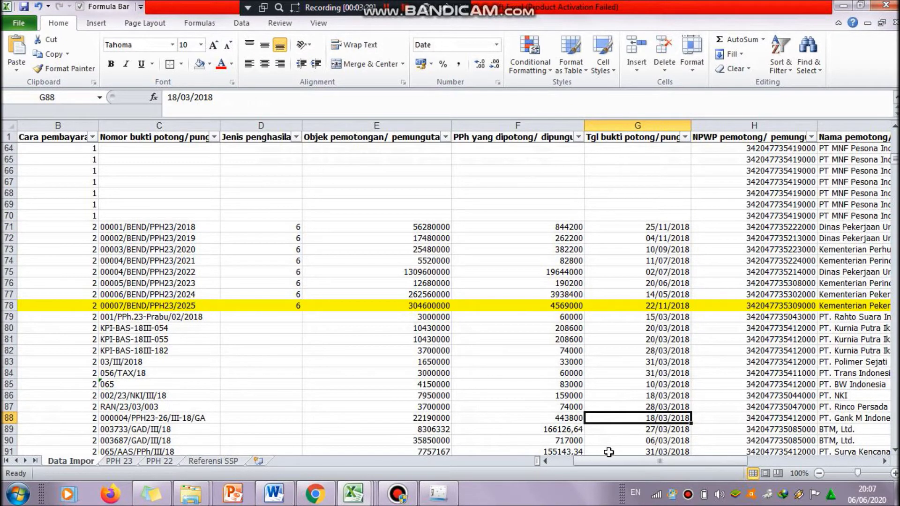
pyautogui.click(756, 229)
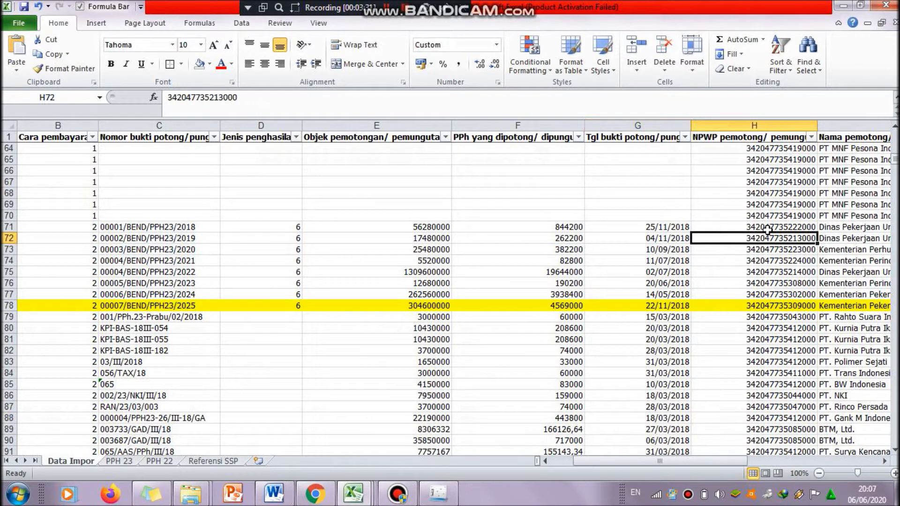
pyautogui.moveTo(713, 462); pyautogui.dragTo(764, 457)
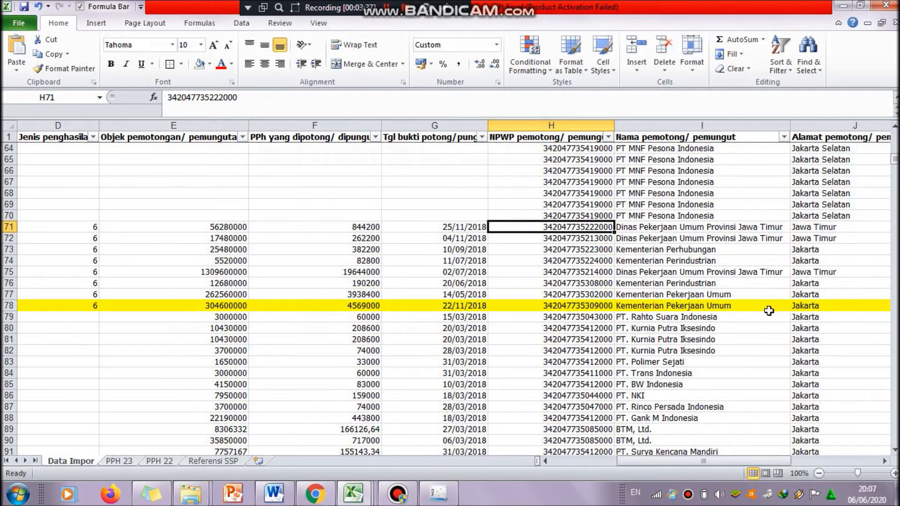
pyautogui.moveTo(693, 461); pyautogui.dragTo(727, 460)
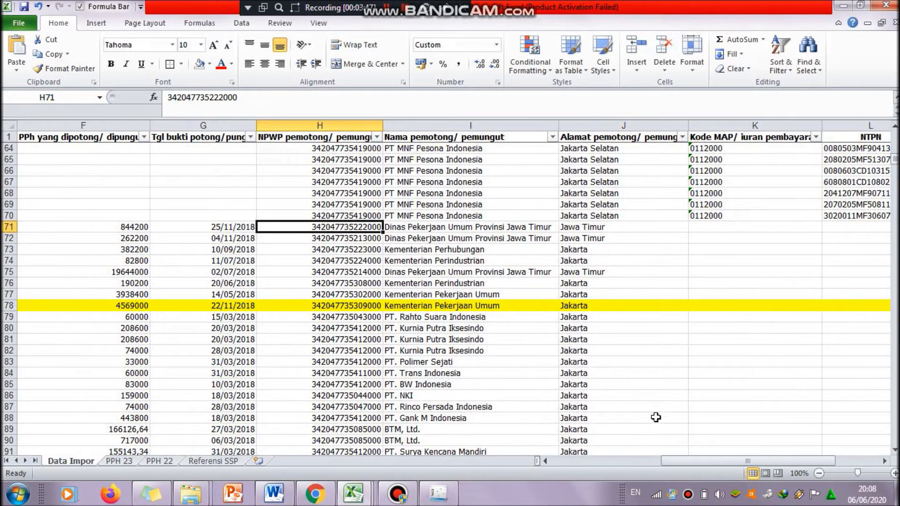
pyautogui.moveTo(672, 461); pyautogui.dragTo(716, 458)
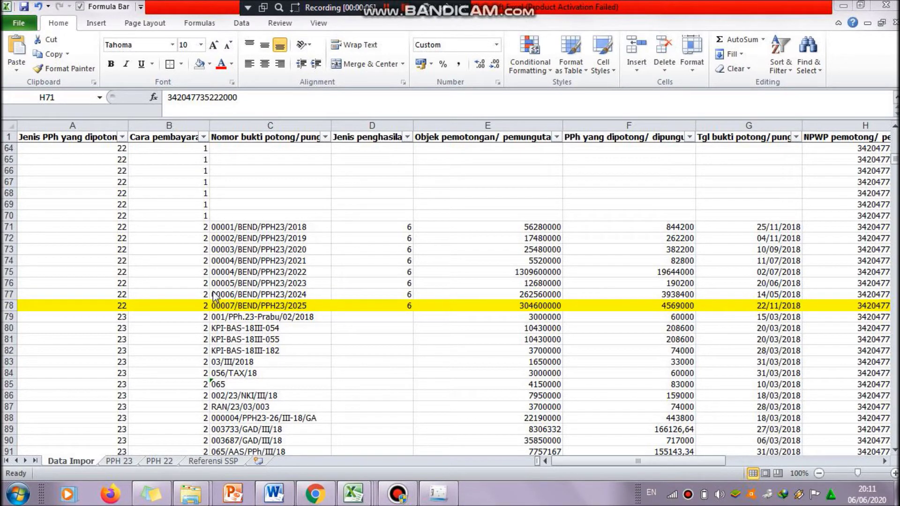
pyautogui.click(120, 461)
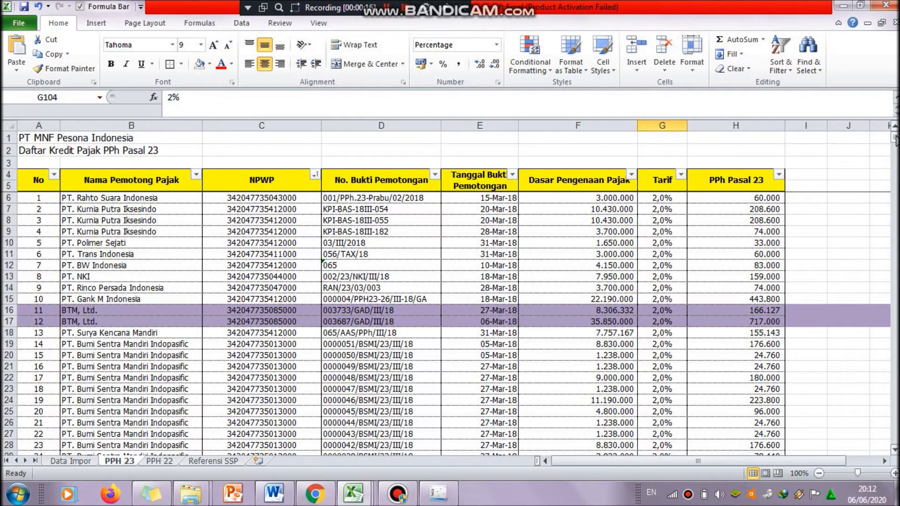
pyautogui.moveTo(895, 139); pyautogui.dragTo(894, 157)
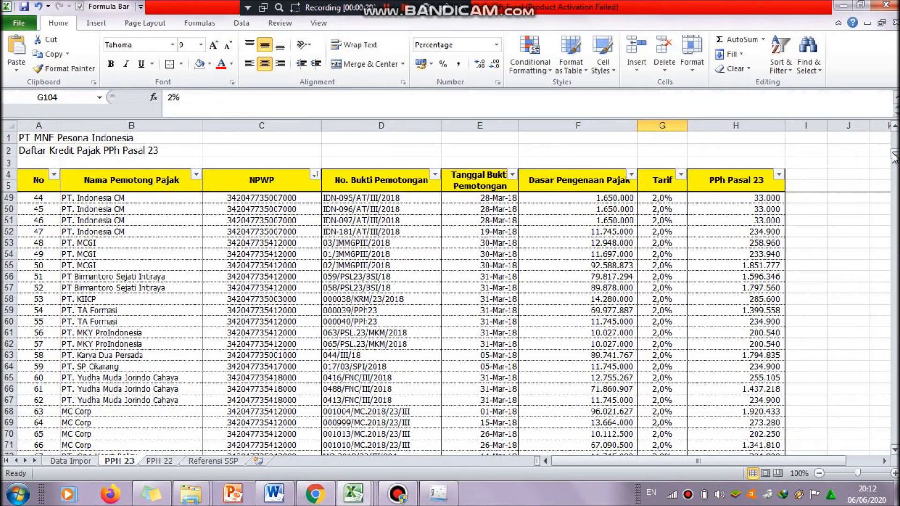
pyautogui.moveTo(894, 157); pyautogui.dragTo(890, 440)
pyautogui.moveTo(891, 494); pyautogui.dragTo(894, 344)
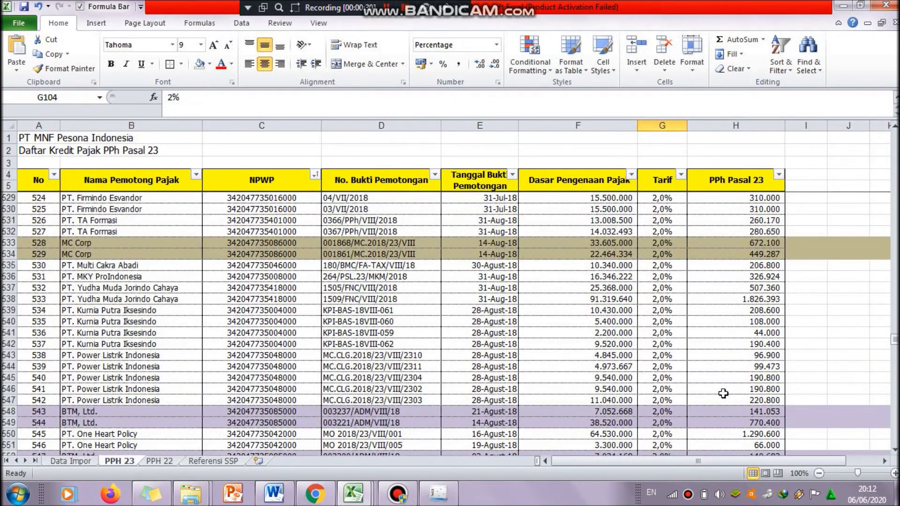
pyautogui.click(723, 422)
pyautogui.moveTo(894, 346); pyautogui.dragTo(895, 311)
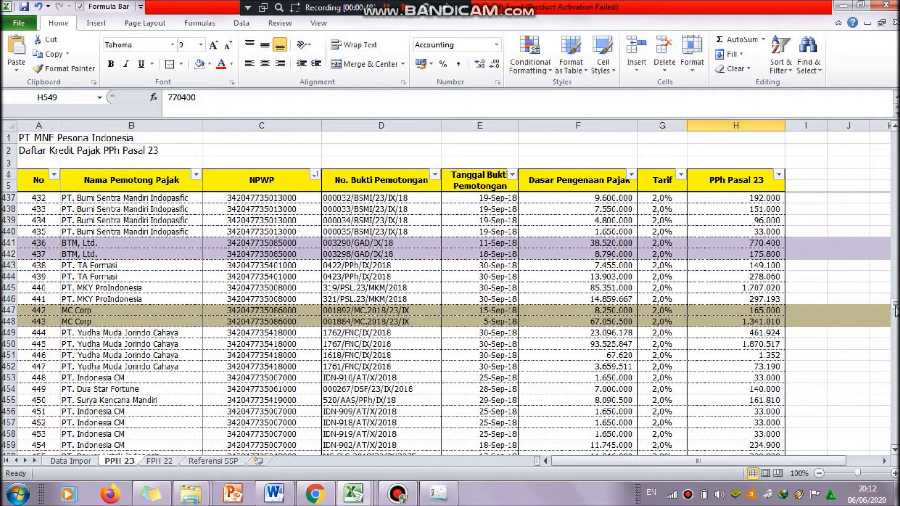
pyautogui.moveTo(895, 312); pyautogui.dragTo(897, 129)
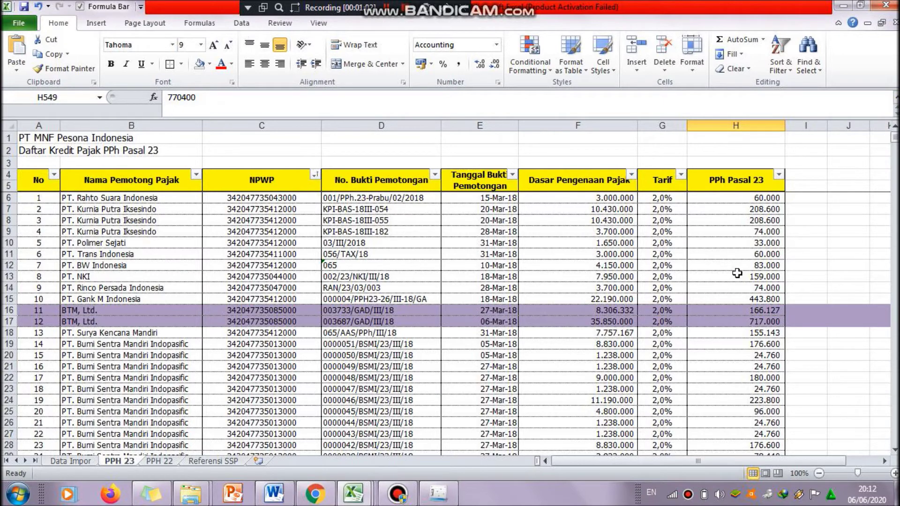
pyautogui.moveTo(895, 141)
pyautogui.mouseDown()
pyautogui.moveTo(895, 502)
pyautogui.moveTo(895, 137)
pyautogui.mouseUp()
pyautogui.click(75, 462)
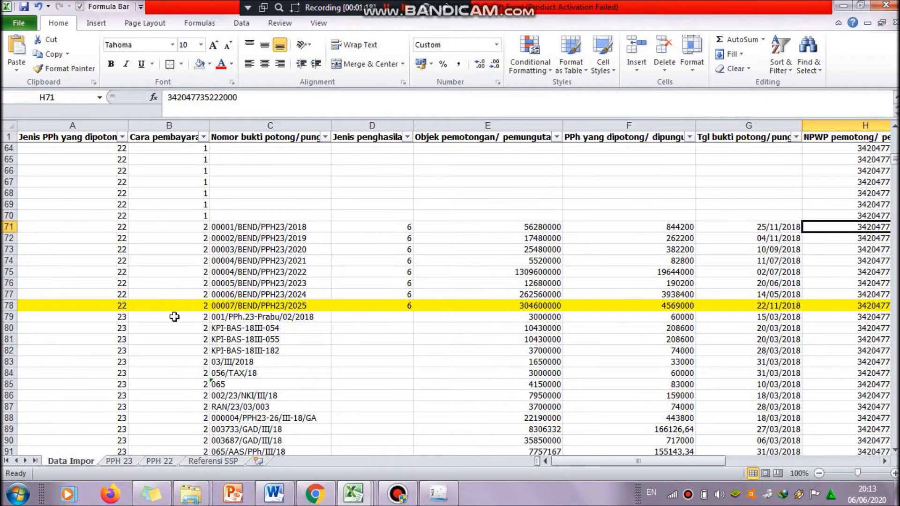
pyautogui.click(116, 317)
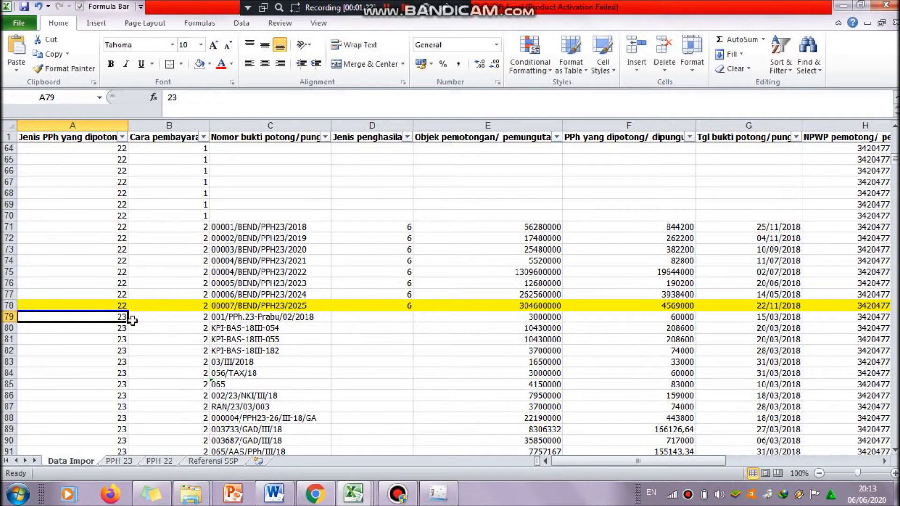
pyautogui.moveTo(894, 166)
pyautogui.mouseDown()
pyautogui.moveTo(894, 156)
pyautogui.moveTo(895, 164)
pyautogui.mouseUp()
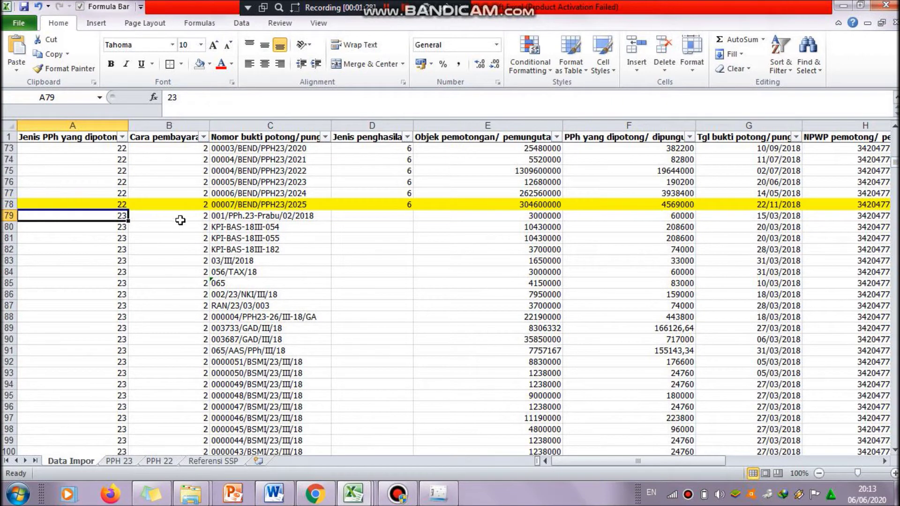
pyautogui.moveTo(188, 140)
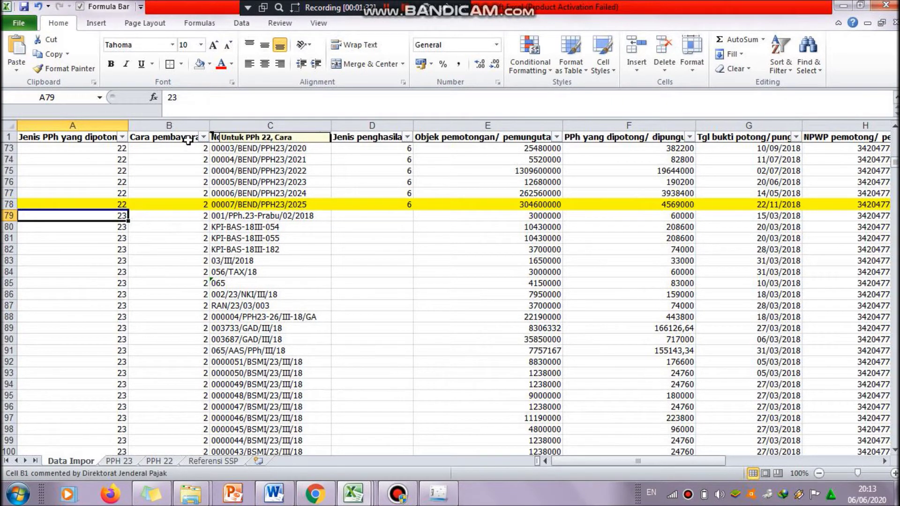
pyautogui.click(187, 215)
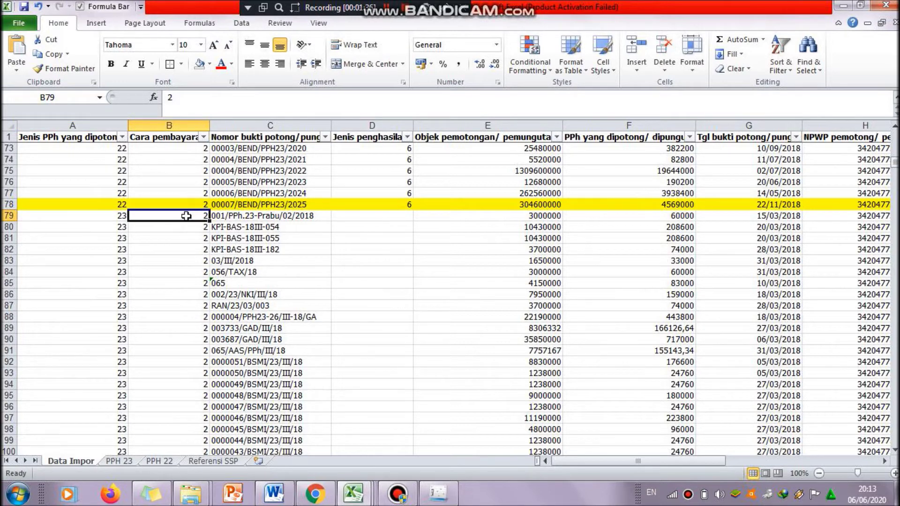
pyautogui.click(241, 215)
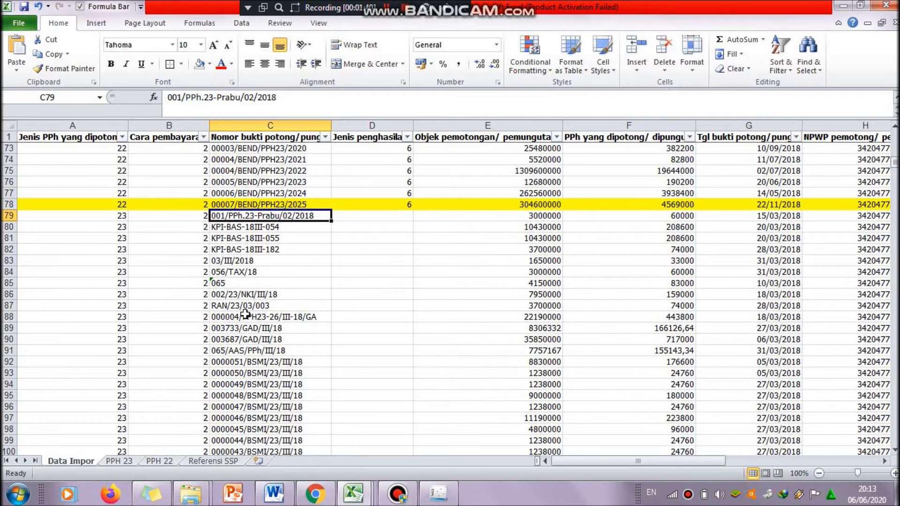
pyautogui.click(131, 464)
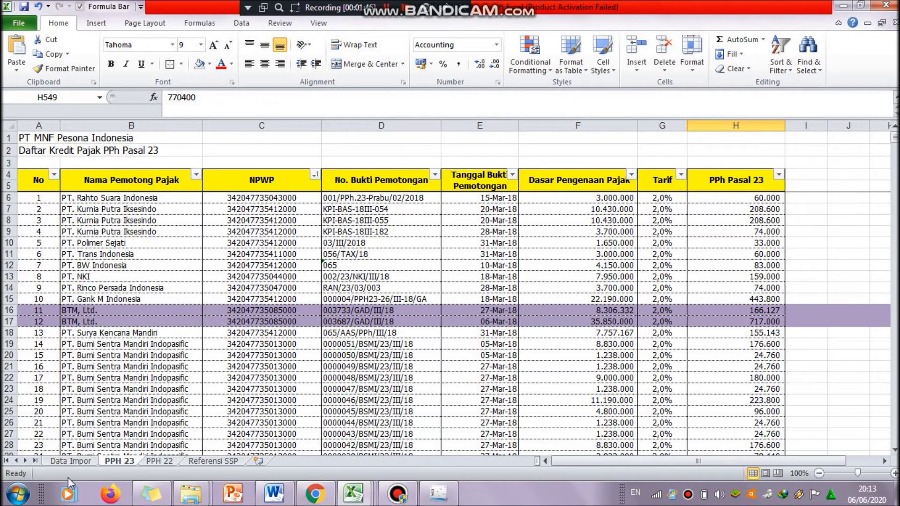
pyautogui.click(75, 462)
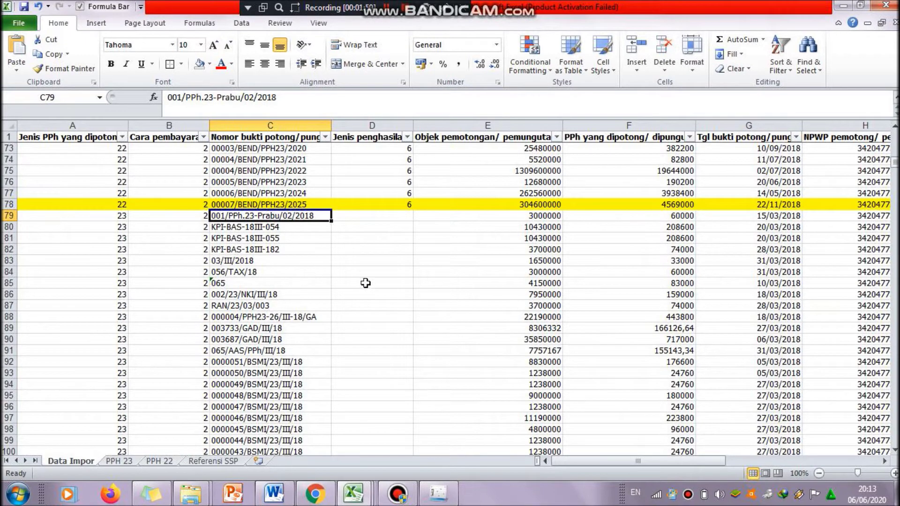
pyautogui.click(389, 216)
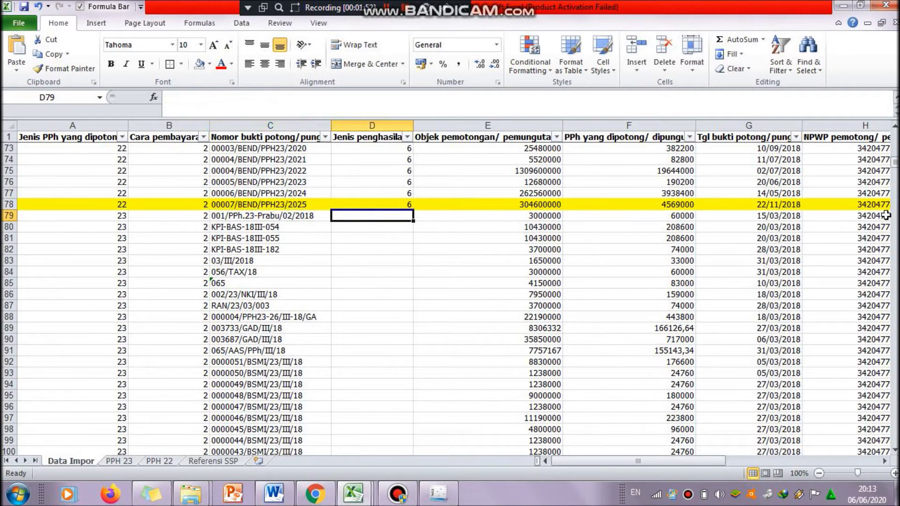
pyautogui.moveTo(896, 165); pyautogui.dragTo(895, 139)
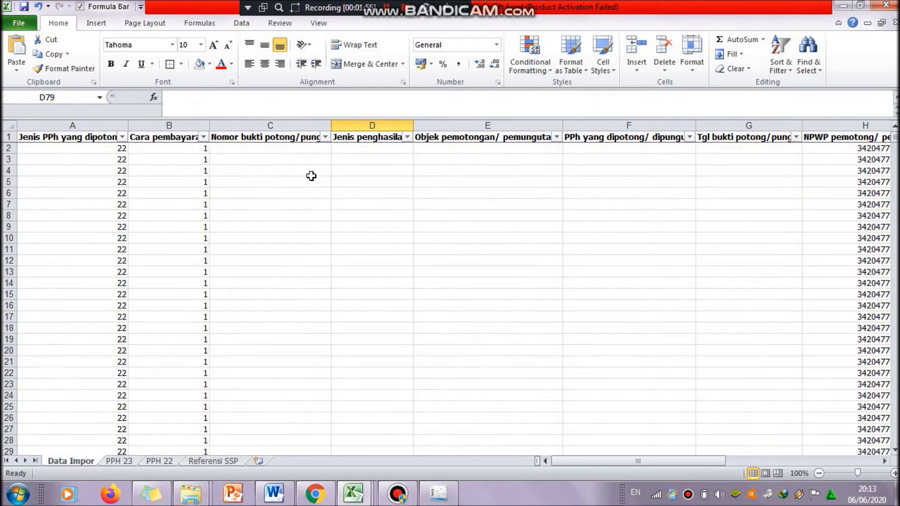
pyautogui.moveTo(365, 140)
pyautogui.click(123, 461)
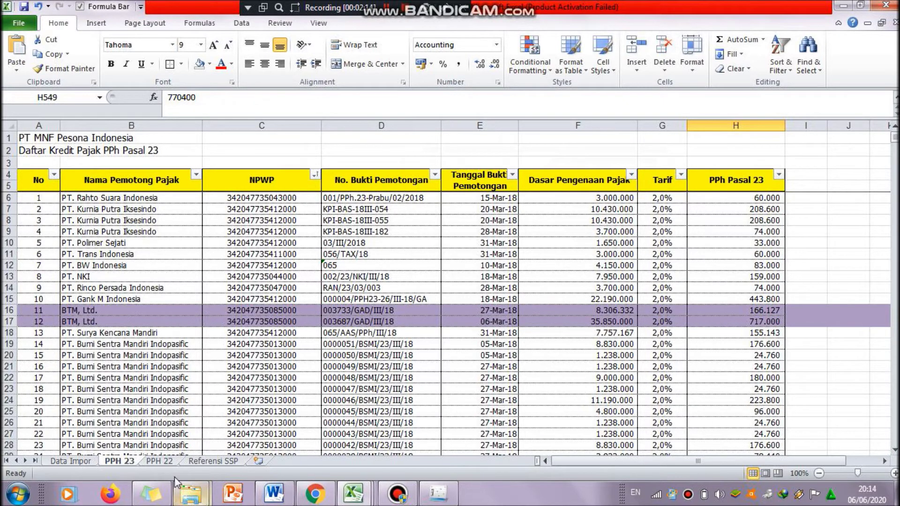
pyautogui.click(81, 463)
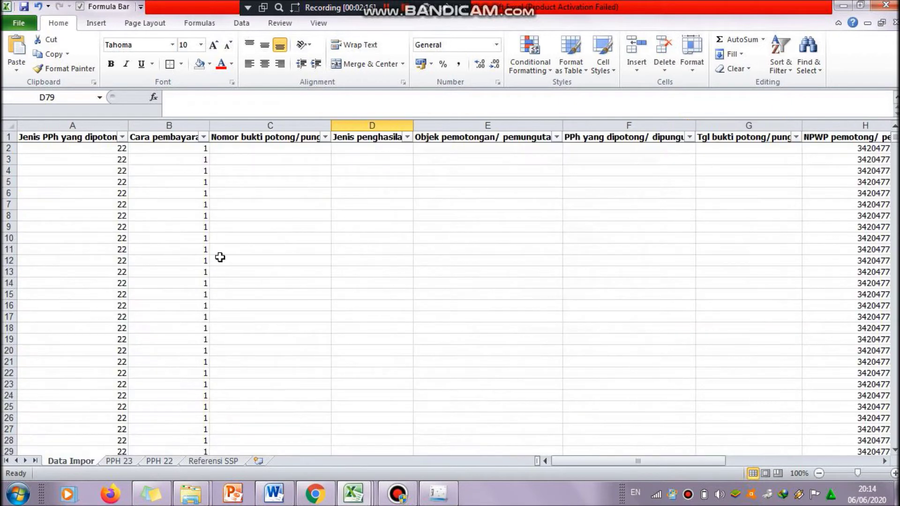
# Copy income type 6 from D77 into every Jenis penghasilan cell in D79:D881
pyautogui.moveTo(359, 136)
pyautogui.moveTo(896, 147); pyautogui.dragTo(895, 160)
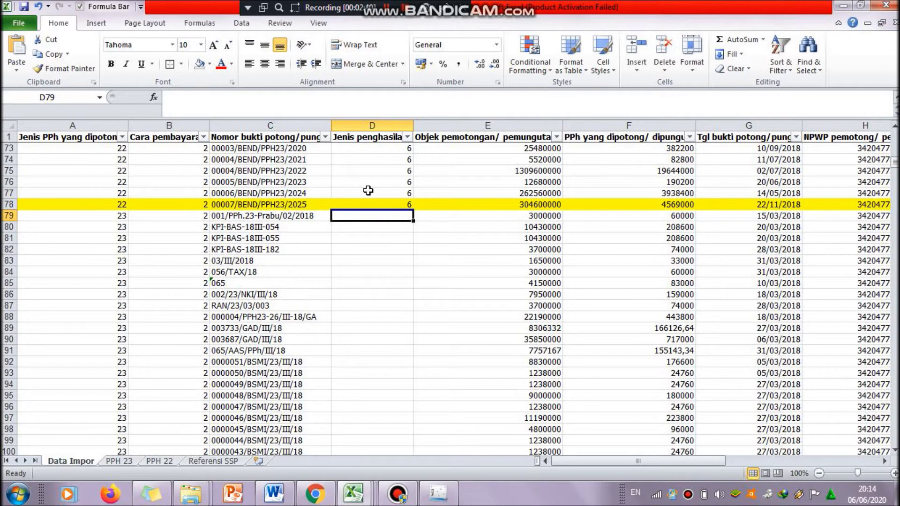
pyautogui.click(393, 196)
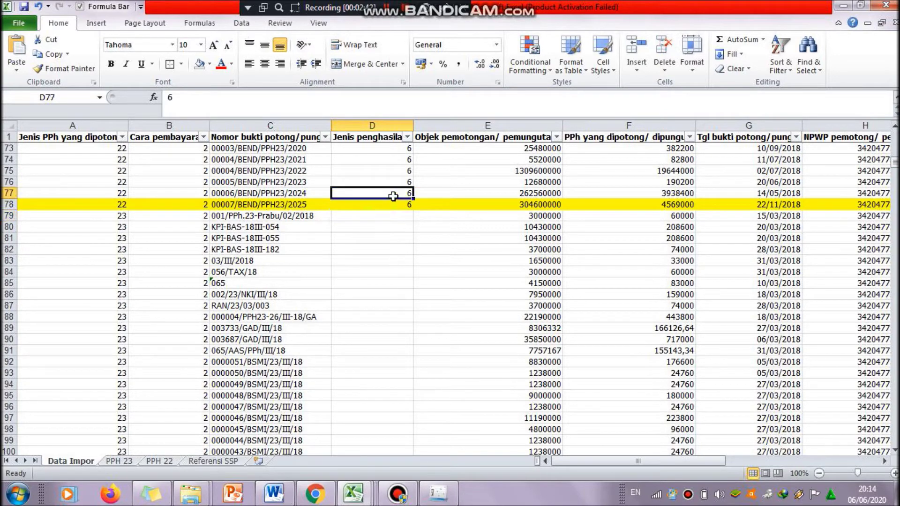
pyautogui.hotkey('ctrl', 'c')
pyautogui.click(394, 216)
pyautogui.moveTo(394, 217); pyautogui.dragTo(370, 280)
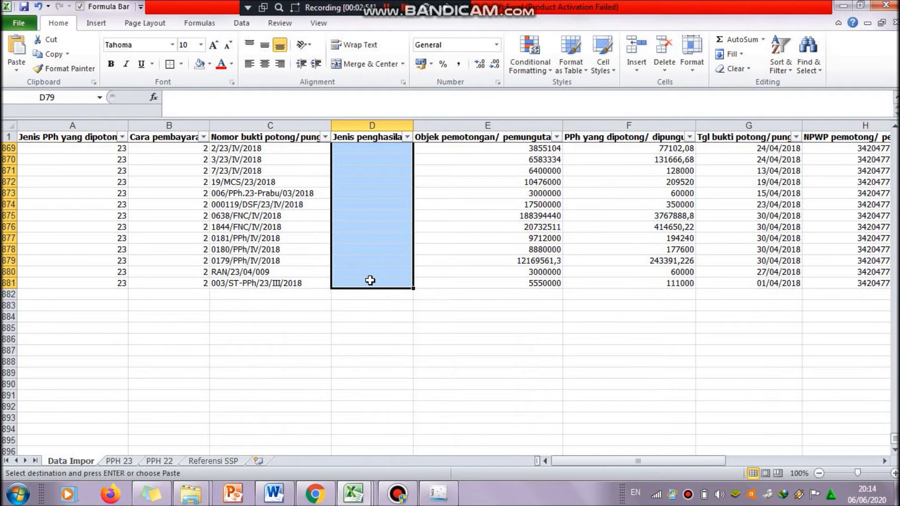
pyautogui.hotkey('ctrl', 'v')
# Check the amount in E79, then view the PPH 23 credit list
pyautogui.moveTo(894, 441); pyautogui.dragTo(895, 163)
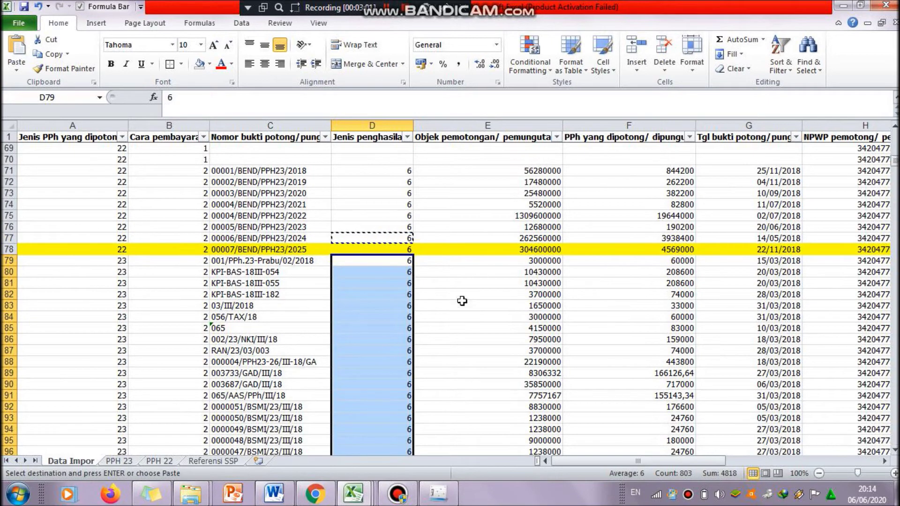
pyautogui.doubleClick(518, 261)
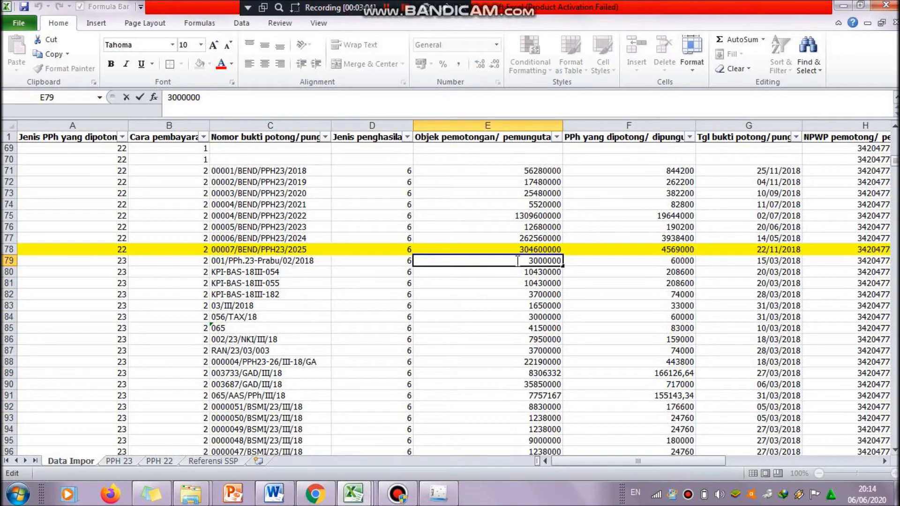
pyautogui.press('Return')
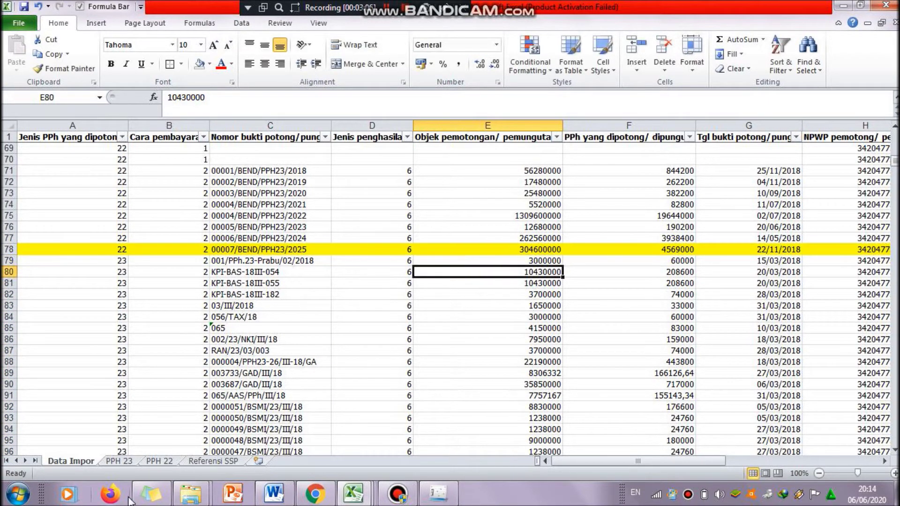
pyautogui.click(119, 462)
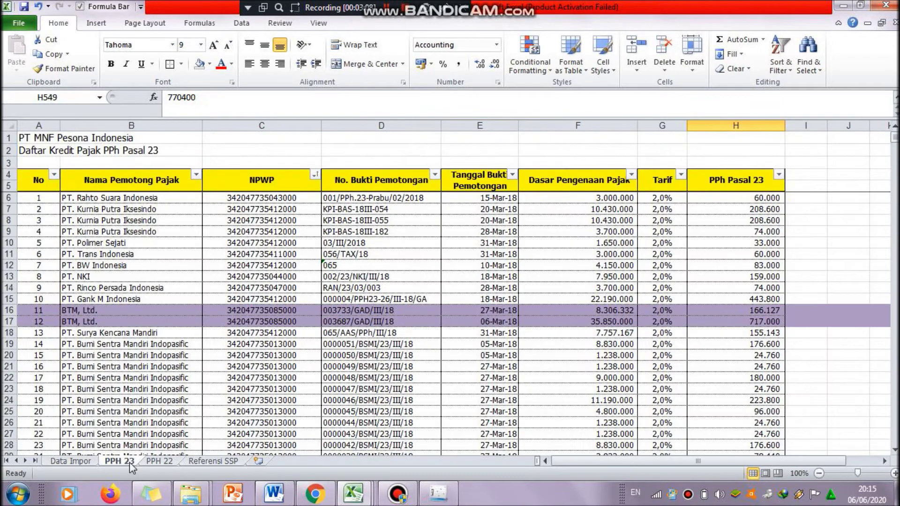
# Compare the Data Impor amounts in E71, E72 and F72 against the PPH 23 credit list
pyautogui.click(67, 463)
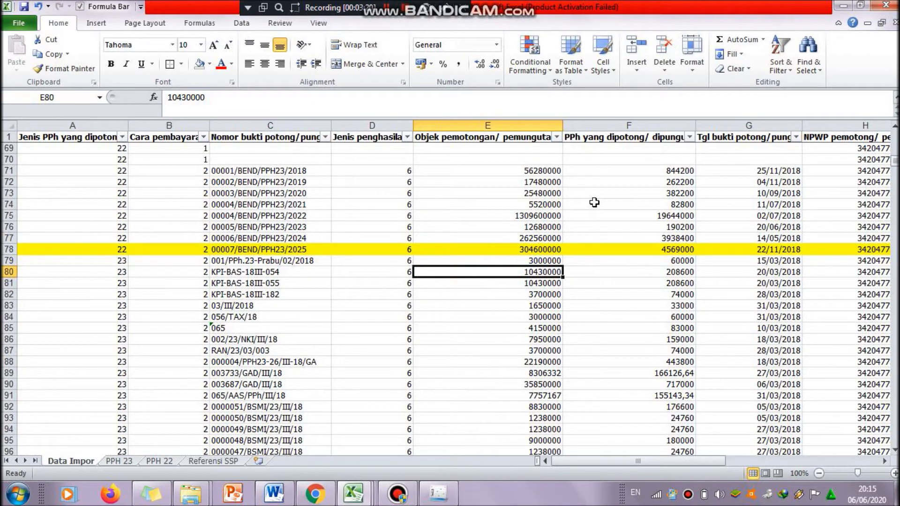
pyautogui.click(119, 462)
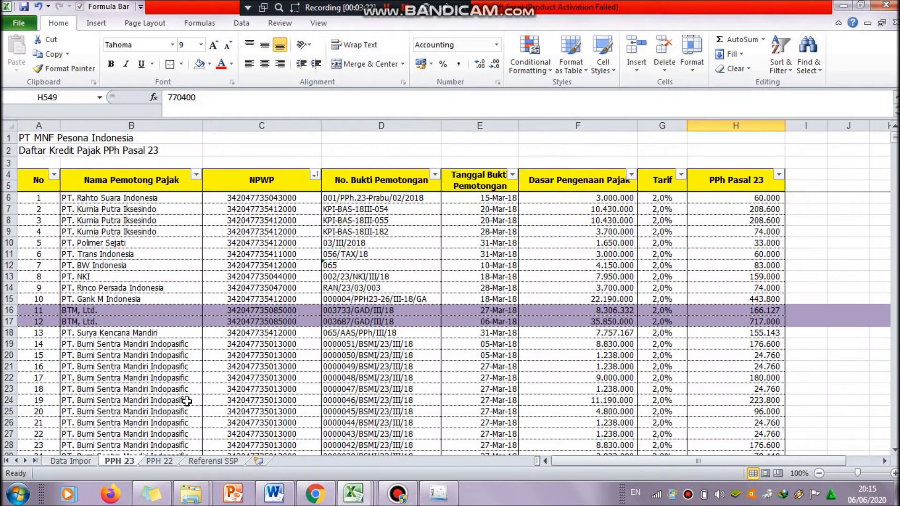
pyautogui.click(56, 463)
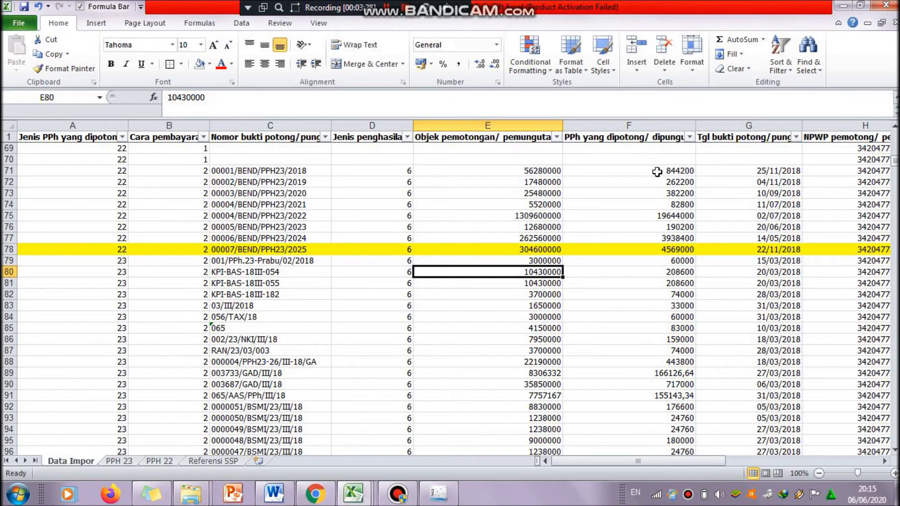
pyautogui.click(558, 182)
pyautogui.click(599, 179)
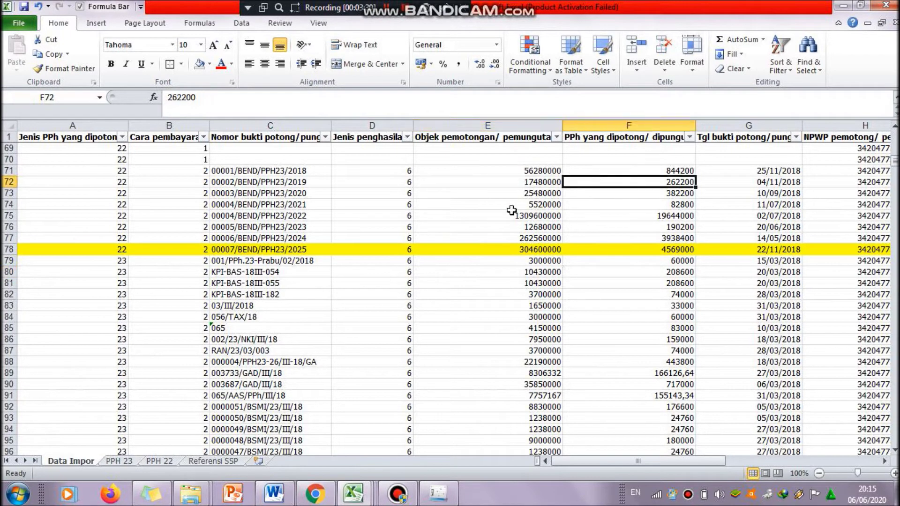
pyautogui.click(532, 182)
pyautogui.click(519, 171)
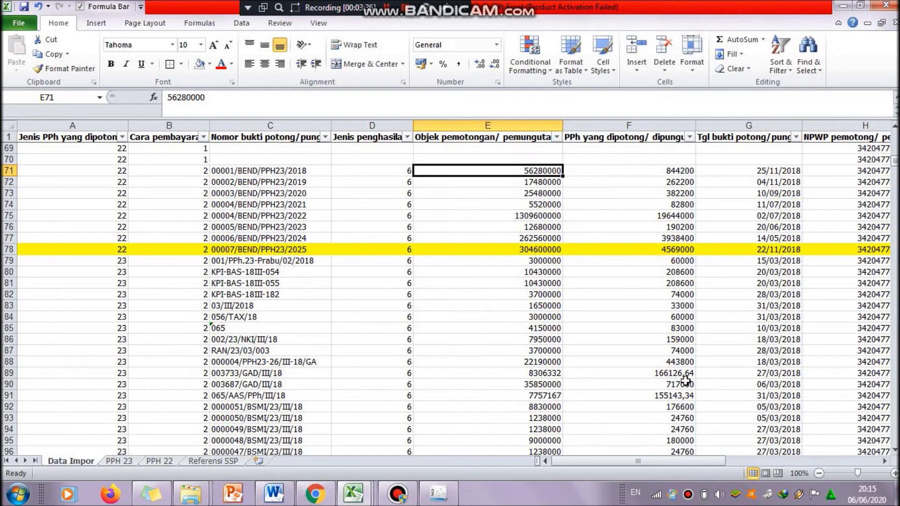
# Recheck the PPH 23 list against Data Impor, scrolling right to columns H–O
pyautogui.moveTo(681, 463); pyautogui.dragTo(719, 458)
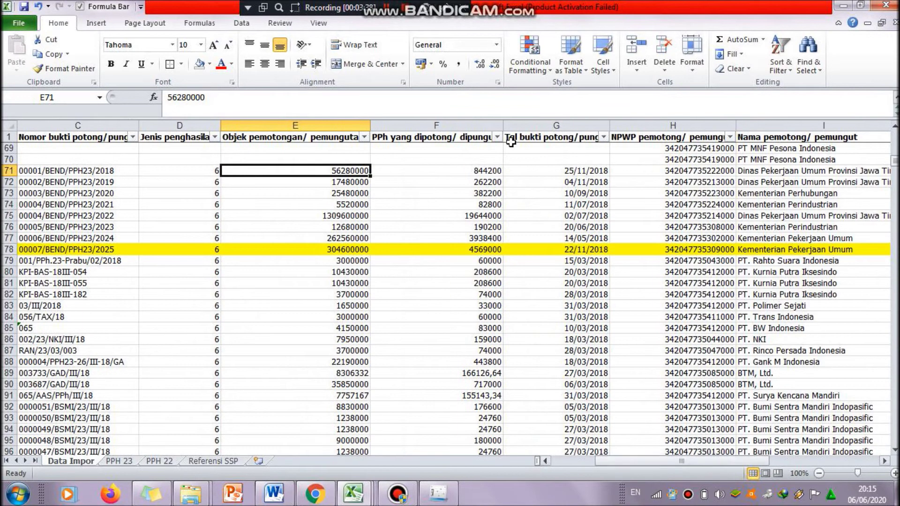
pyautogui.click(120, 462)
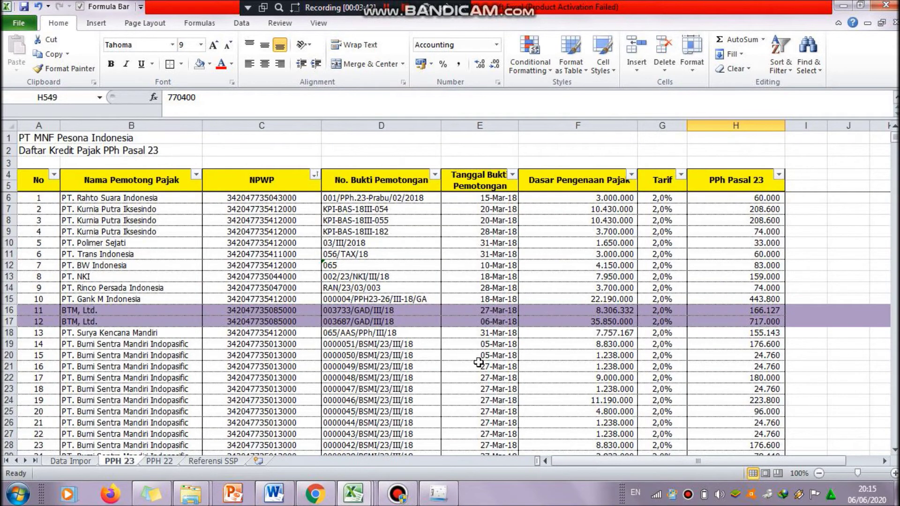
pyautogui.click(84, 463)
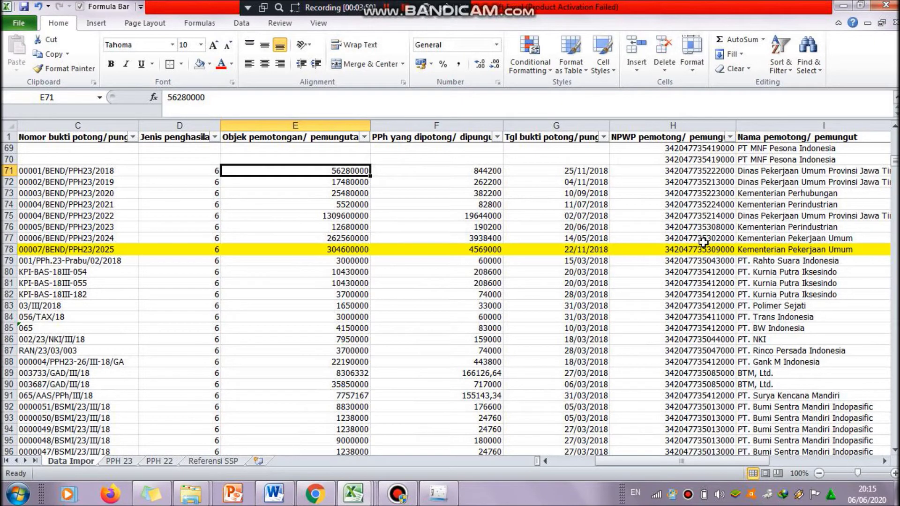
pyautogui.click(110, 461)
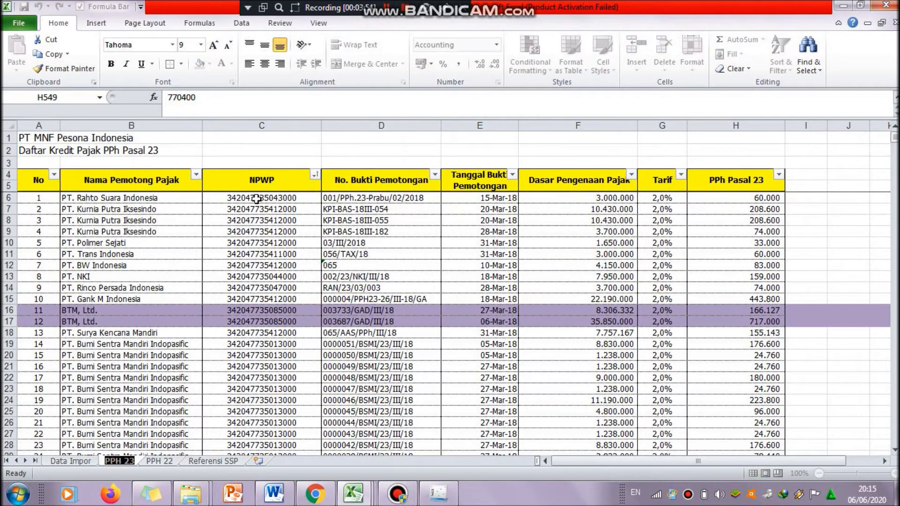
pyautogui.click(84, 463)
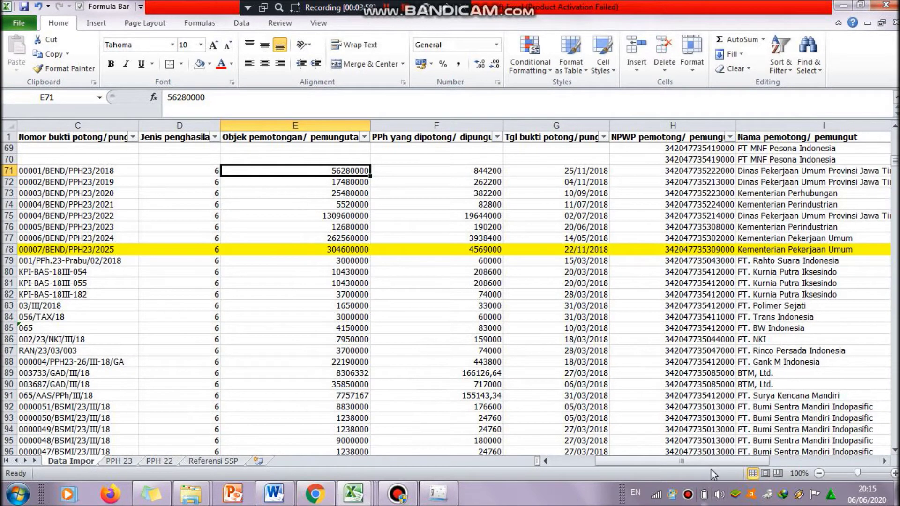
pyautogui.moveTo(732, 463); pyautogui.dragTo(841, 471)
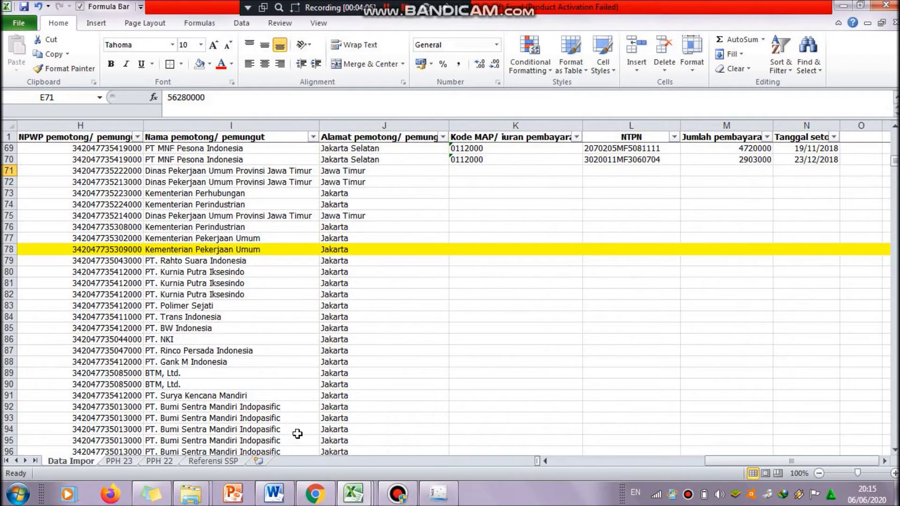
pyautogui.click(118, 461)
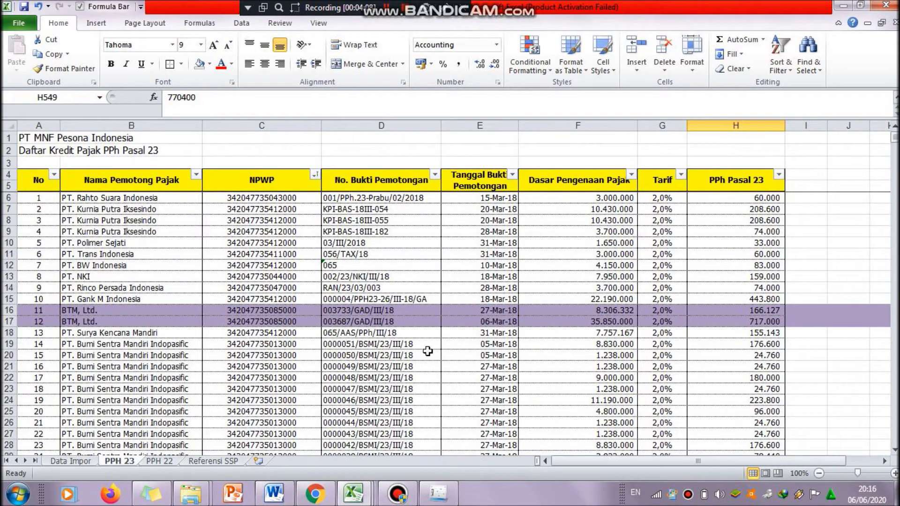
pyautogui.click(87, 461)
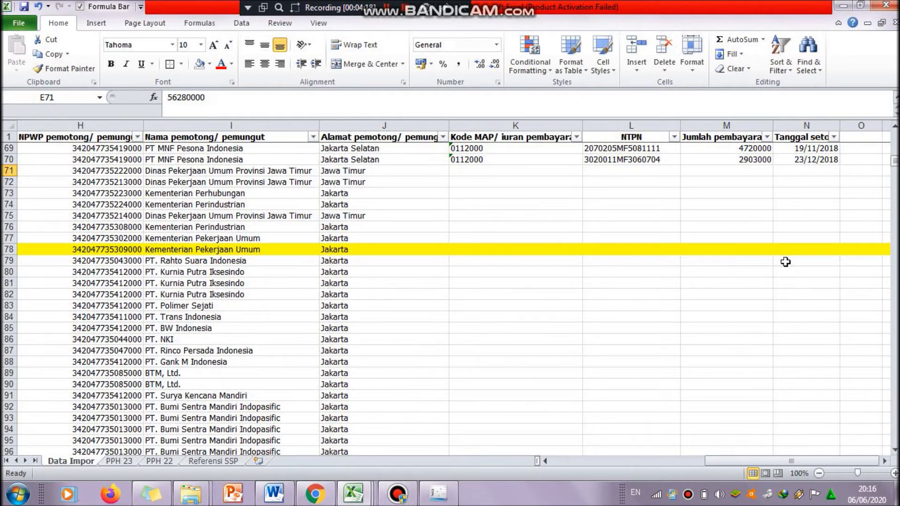
pyautogui.click(724, 258)
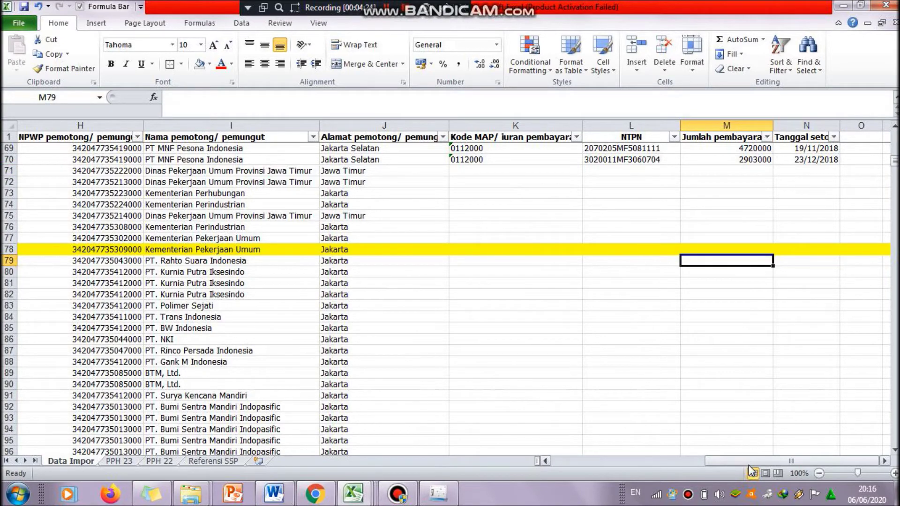
pyautogui.moveTo(749, 463); pyautogui.dragTo(656, 465)
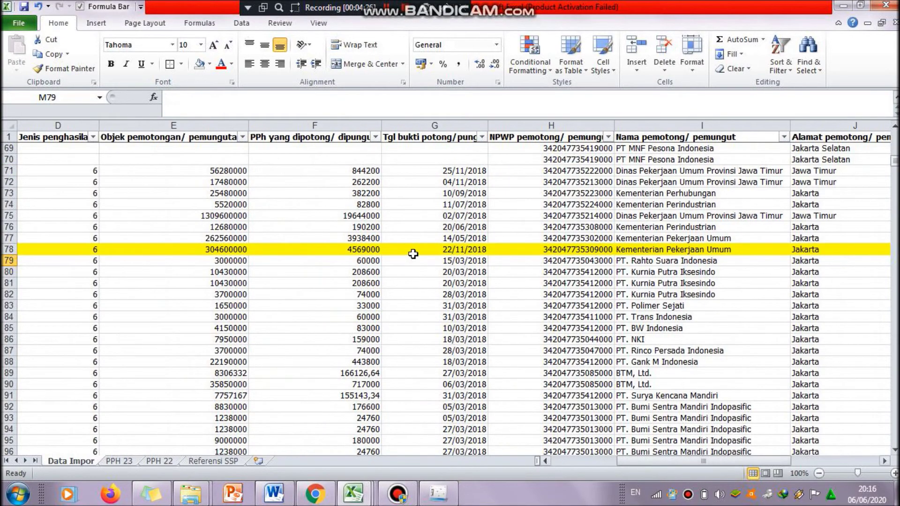
pyautogui.click(328, 271)
pyautogui.click(204, 260)
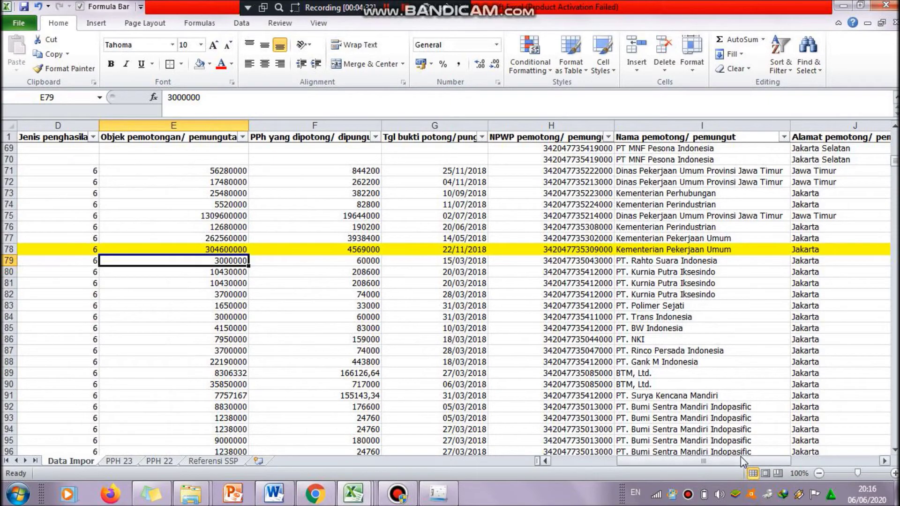
pyautogui.moveTo(741, 457); pyautogui.dragTo(655, 468)
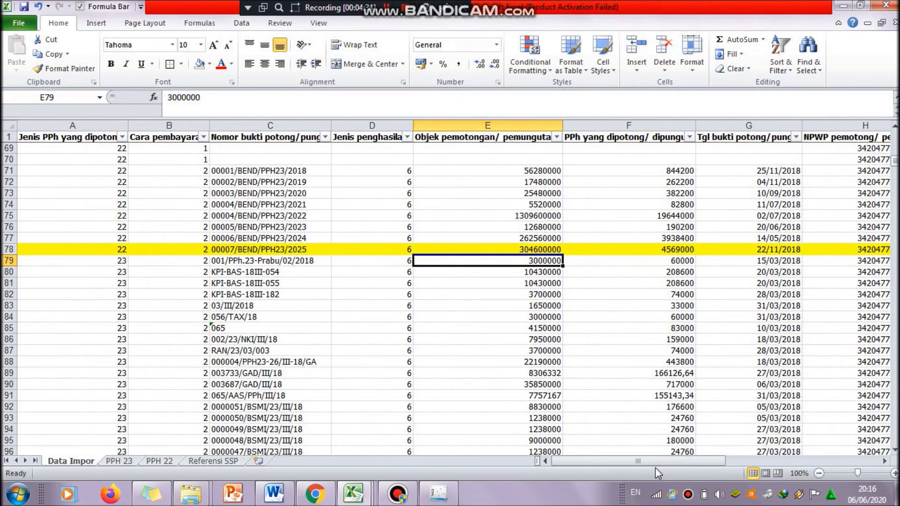
pyautogui.moveTo(895, 161); pyautogui.dragTo(895, 443)
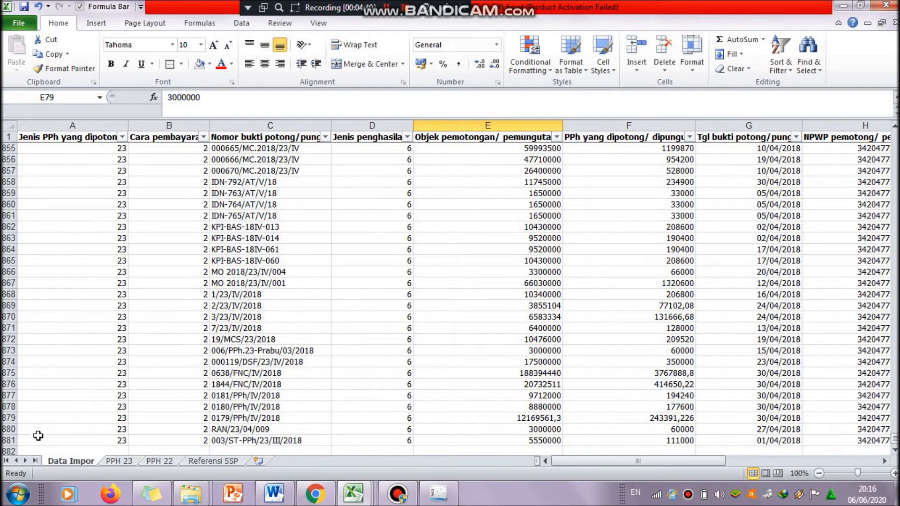
pyautogui.click(7, 441)
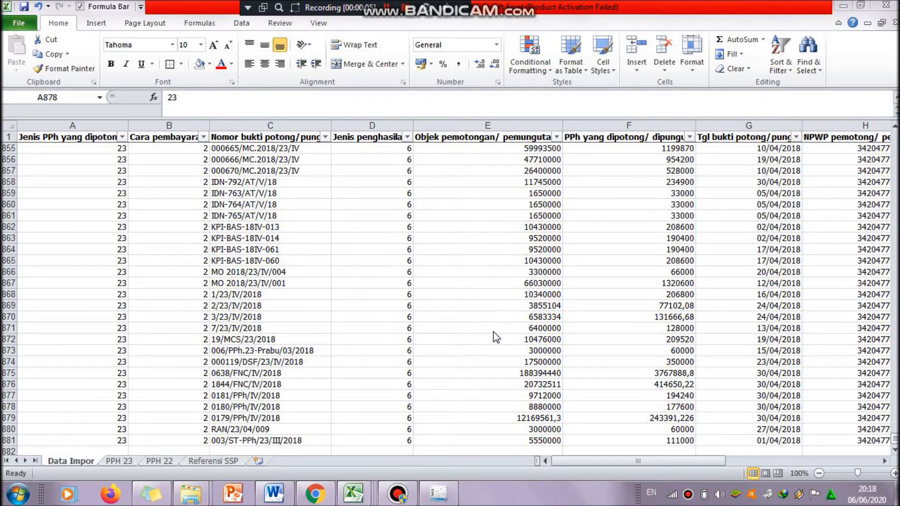
pyautogui.click(141, 463)
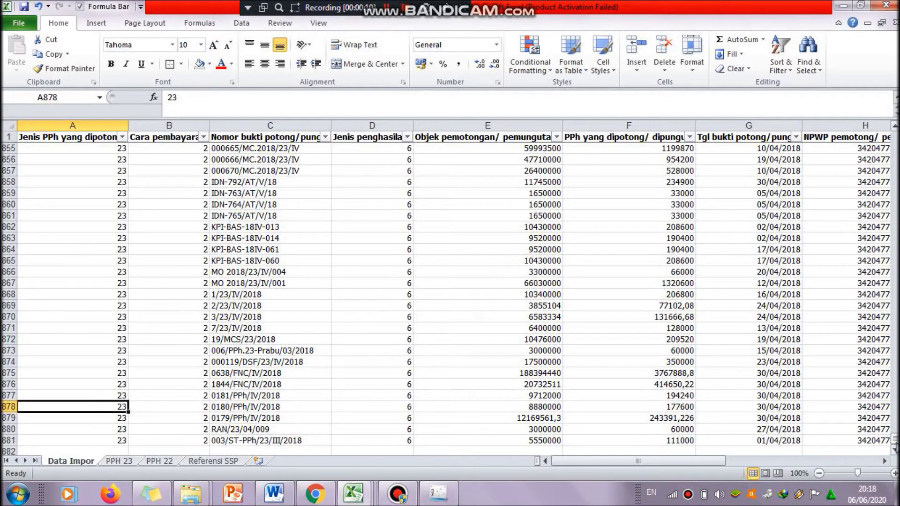
pyautogui.moveTo(894, 443); pyautogui.dragTo(893, 436)
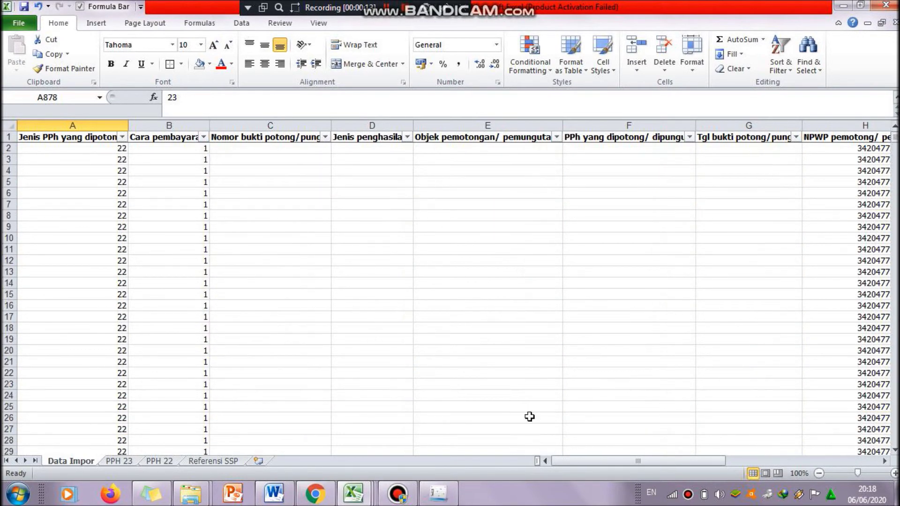
pyautogui.click(595, 461)
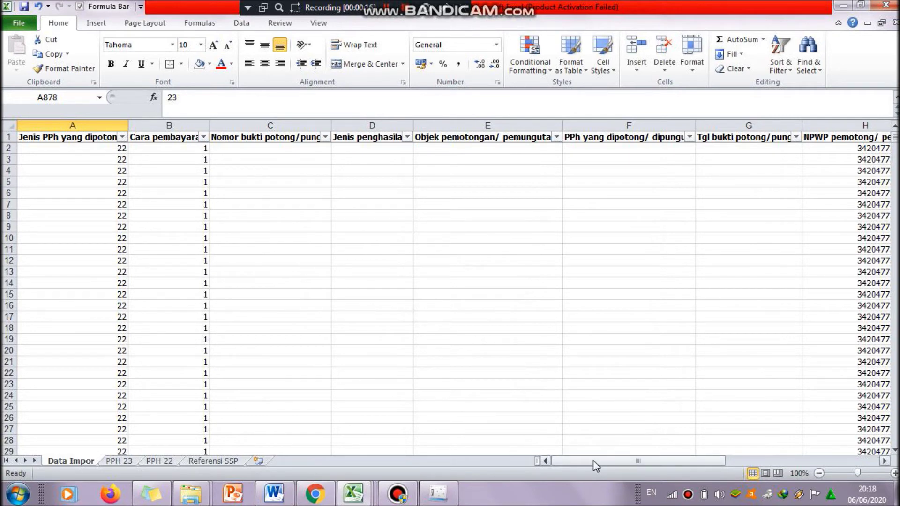
pyautogui.click(49, 151)
pyautogui.moveTo(54, 156); pyautogui.dragTo(203, 213)
pyautogui.click(203, 214)
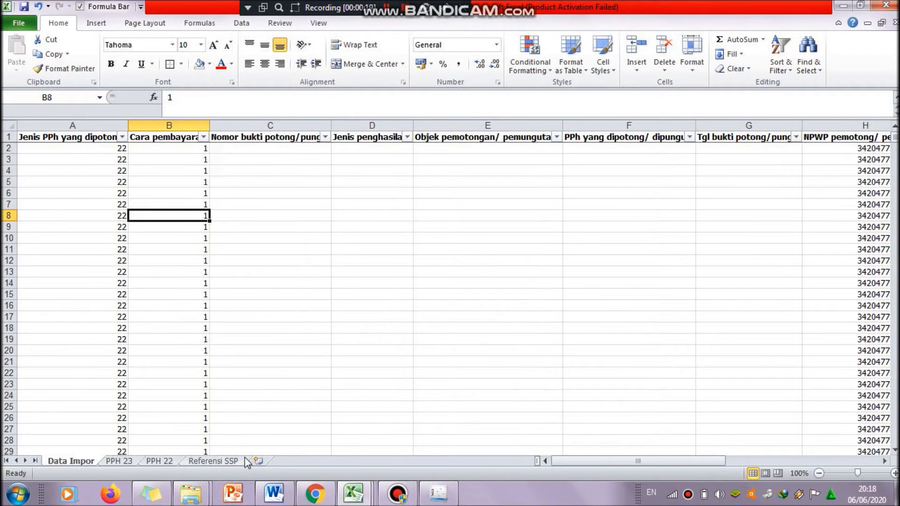
pyautogui.moveTo(352, 497)
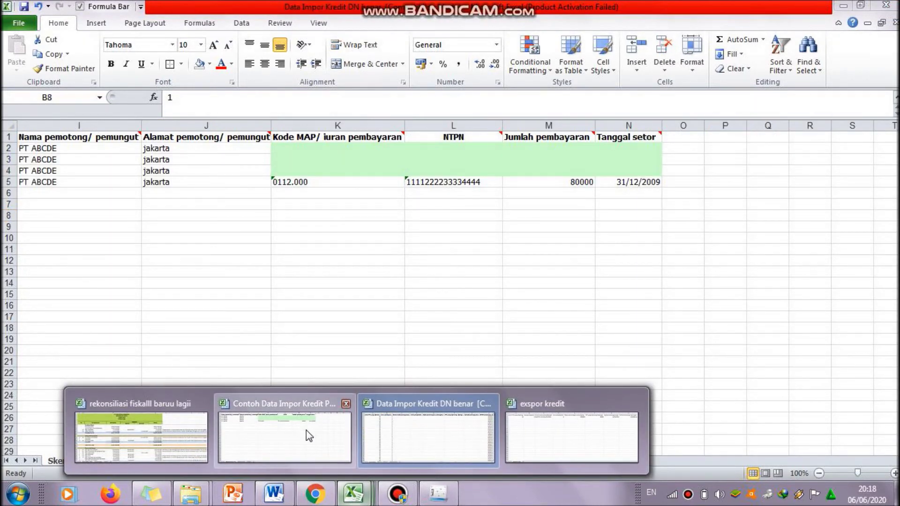
# Delete sample rows 2–5 from the Skema Impor DN sheet of the Contoh Data Impor Kredit template
pyautogui.click(305, 430)
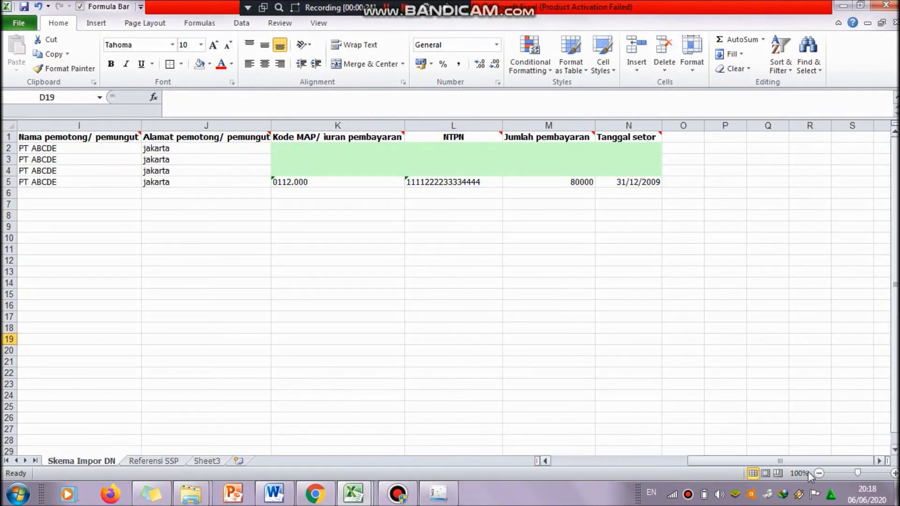
pyautogui.moveTo(804, 462); pyautogui.dragTo(615, 479)
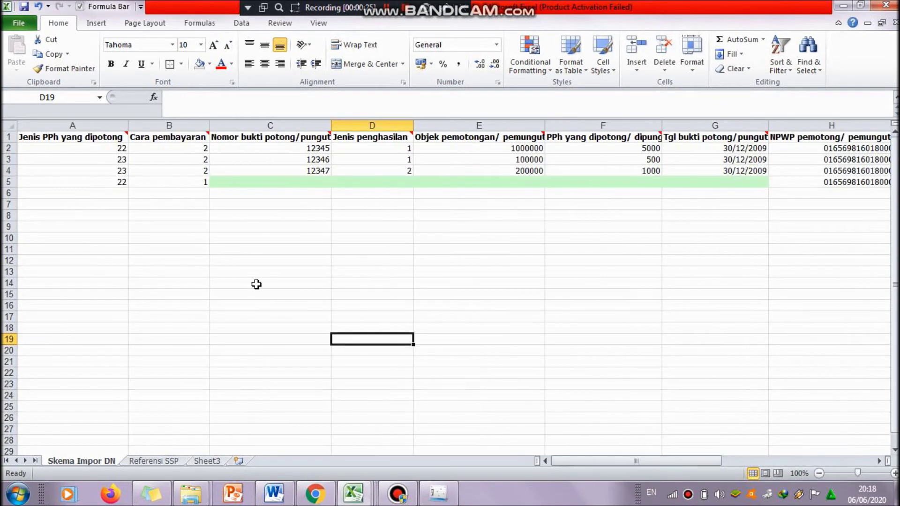
pyautogui.moveTo(8, 148); pyautogui.dragTo(8, 183)
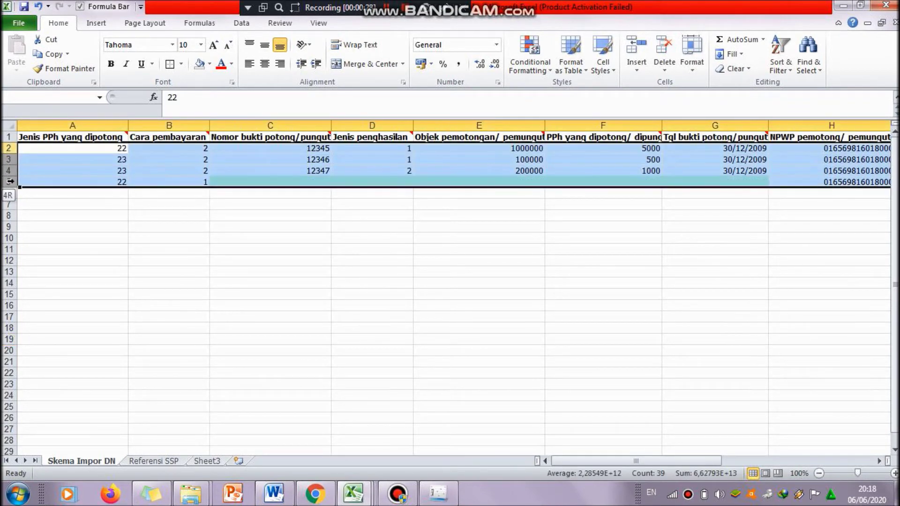
pyautogui.click(664, 49)
pyautogui.click(508, 239)
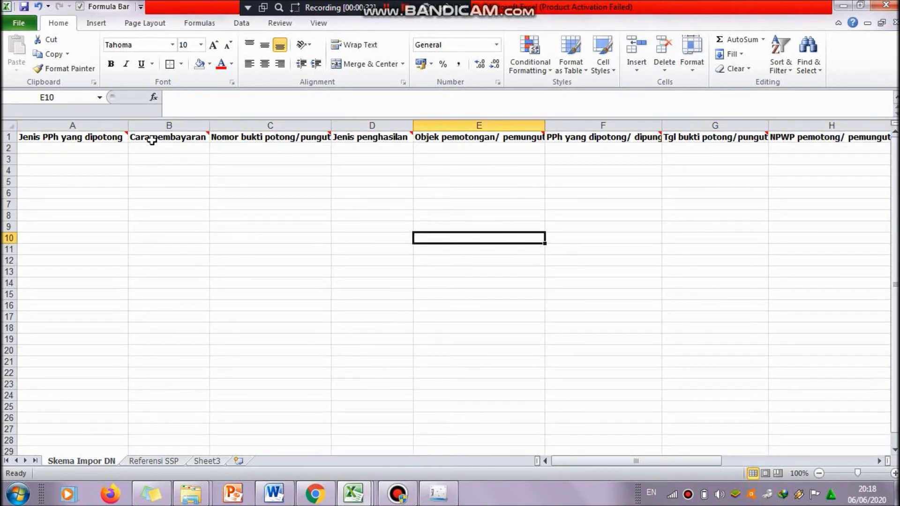
pyautogui.click(360, 500)
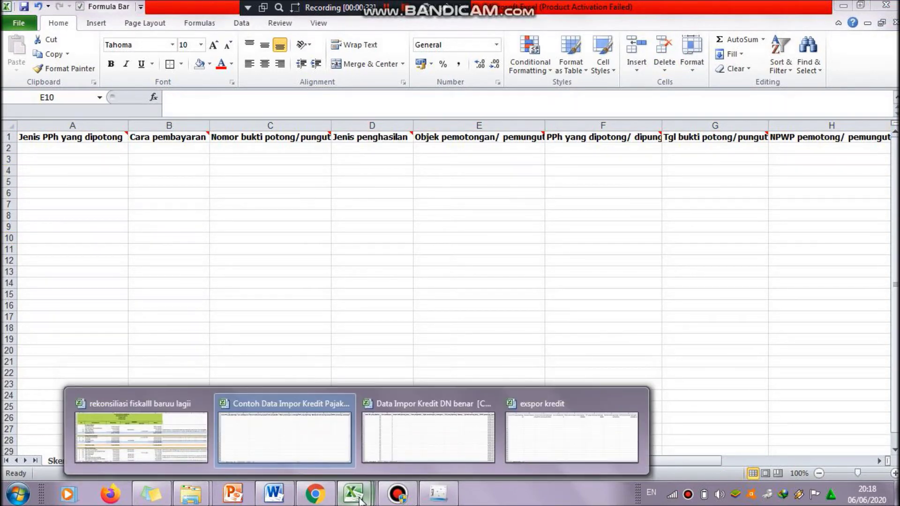
# Copy the withholding-tax range A2:N881 from the Data Impor Kredit DN benar workbook
pyautogui.click(478, 453)
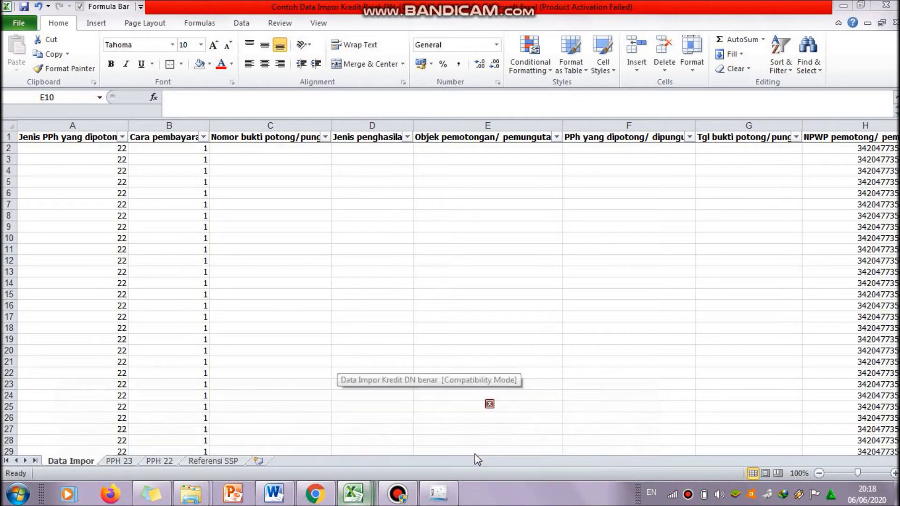
pyautogui.moveTo(85, 148); pyautogui.dragTo(811, 419)
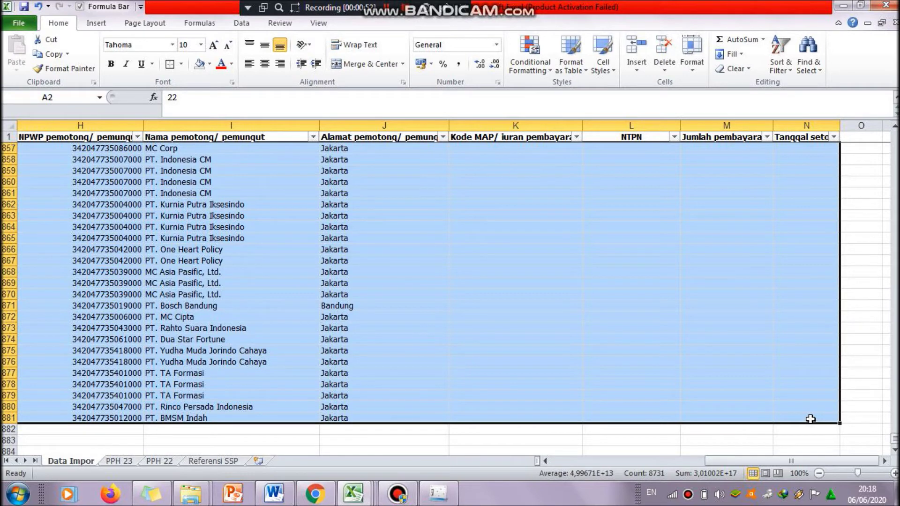
pyautogui.hotkey('ctrl', 'c')
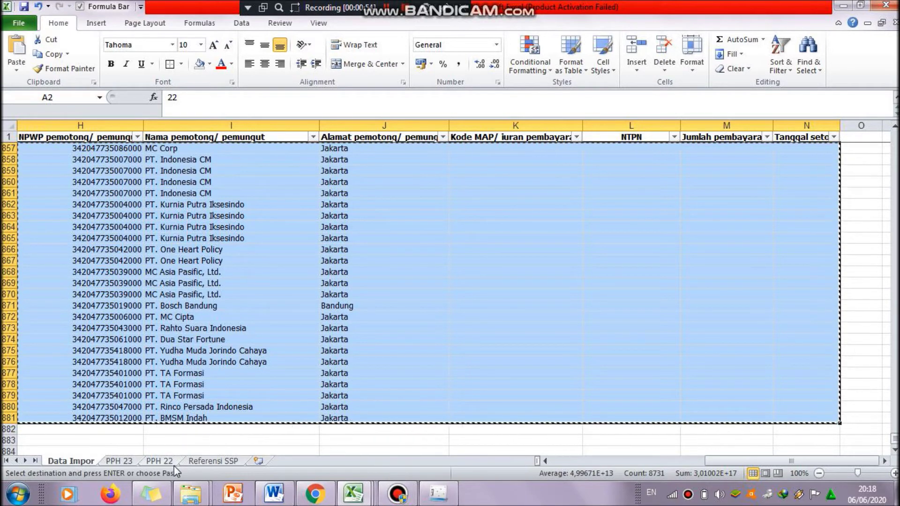
# Paste the copied rows as values into the template's Skema Impor DN sheet at A2
pyautogui.click(353, 493)
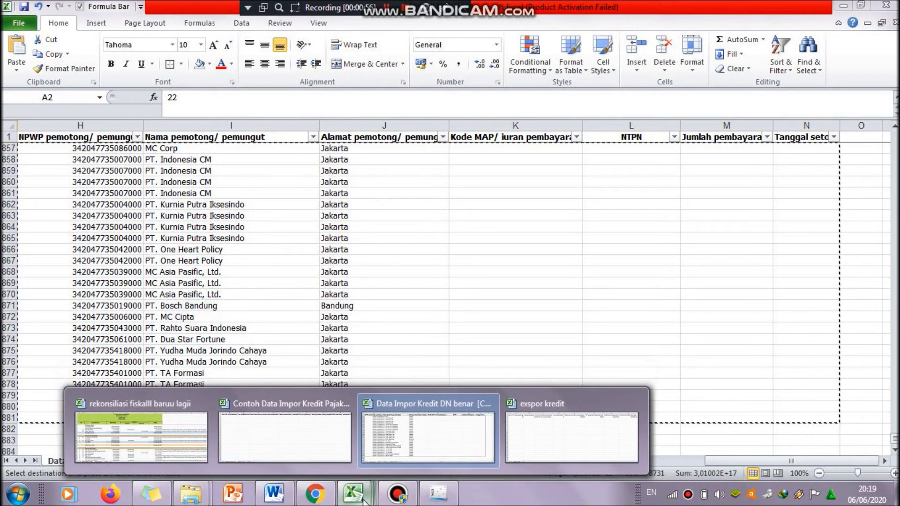
pyautogui.click(275, 441)
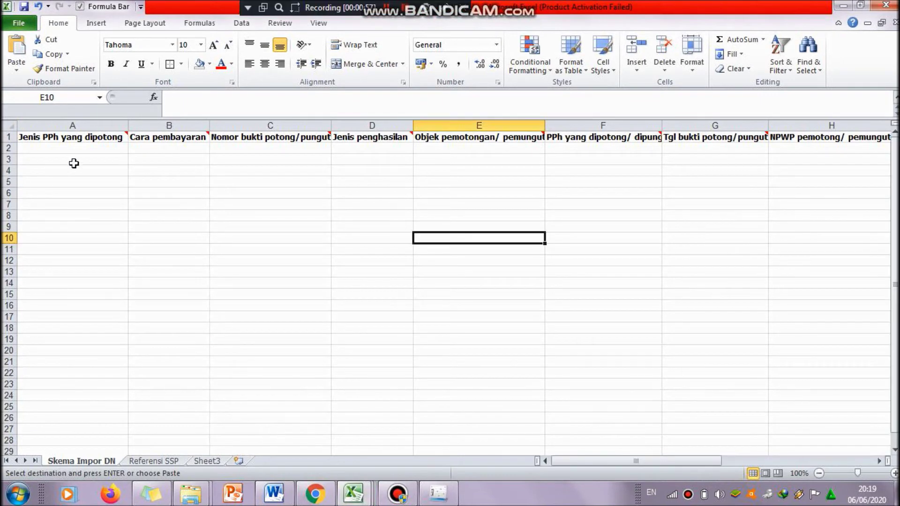
pyautogui.click(61, 145)
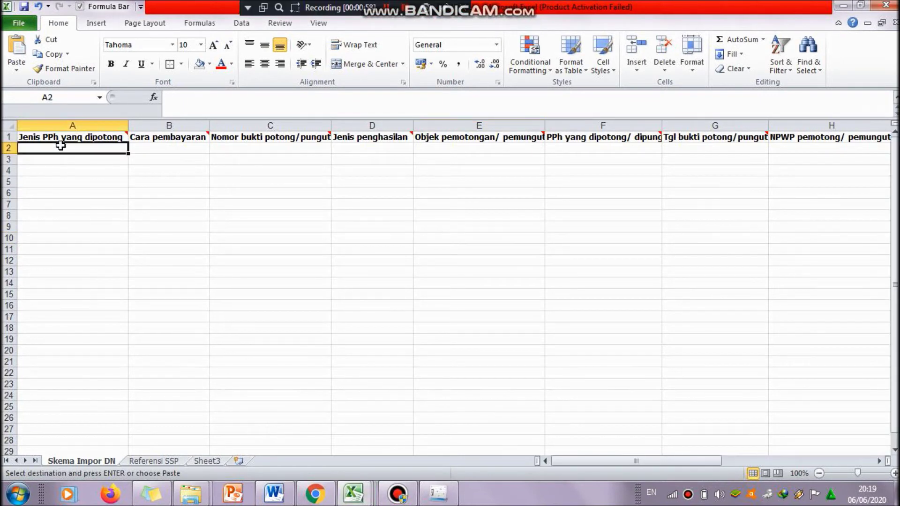
pyautogui.click(13, 67)
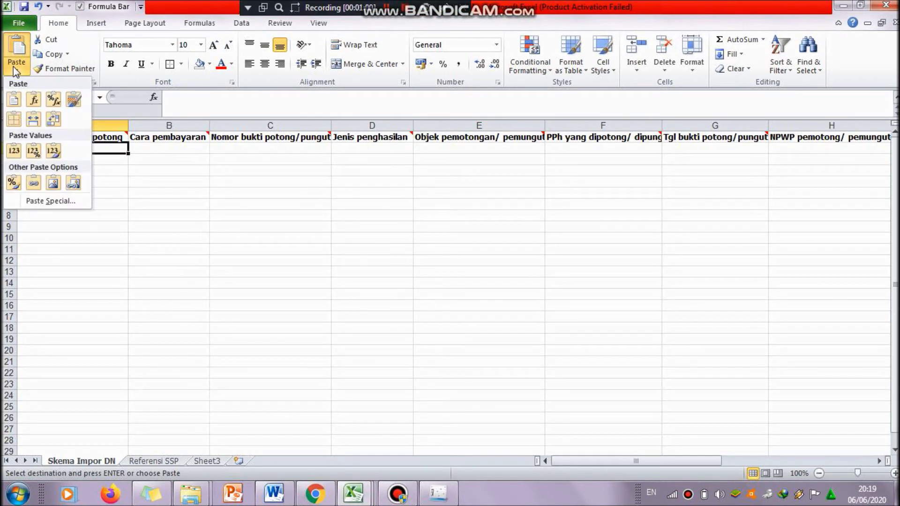
pyautogui.click(15, 151)
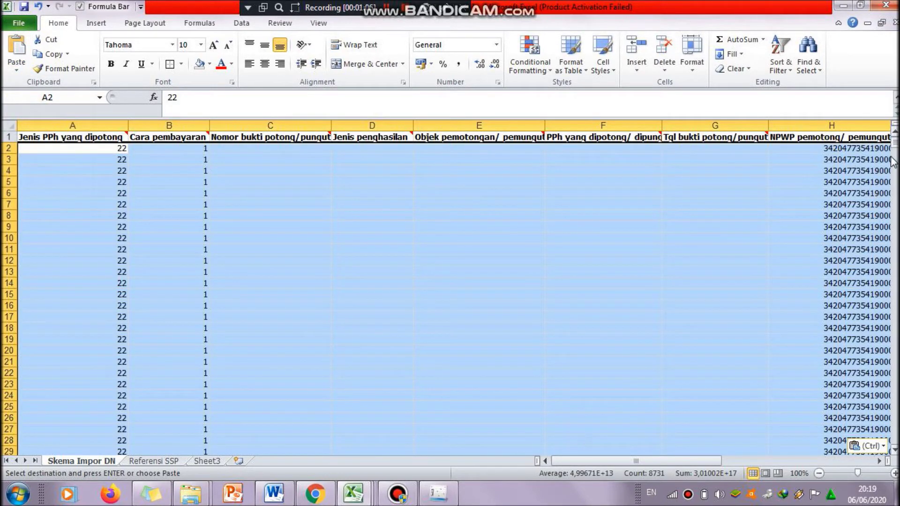
pyautogui.moveTo(895, 139); pyautogui.dragTo(895, 141)
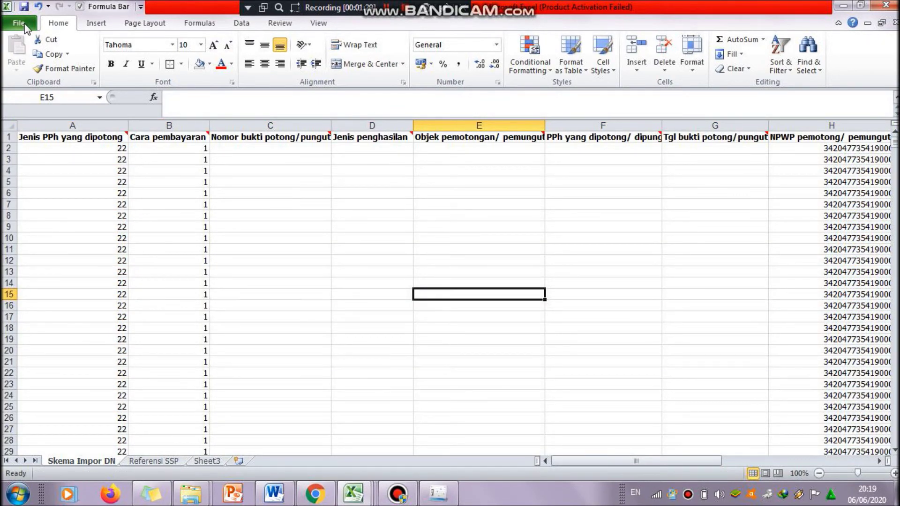
pyautogui.click(24, 27)
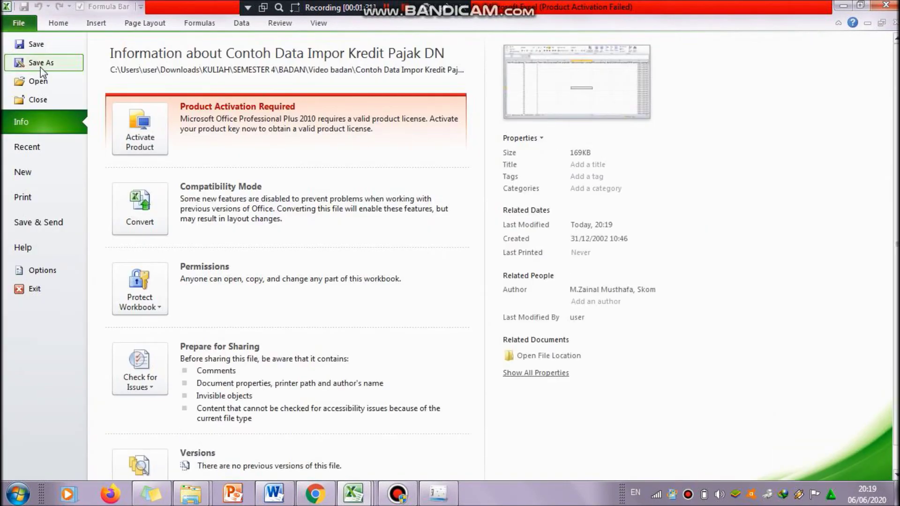
# Save the filled template as Excel Workbook 'EXCEL IMPOR' in the Video badan folder
pyautogui.press('Escape')
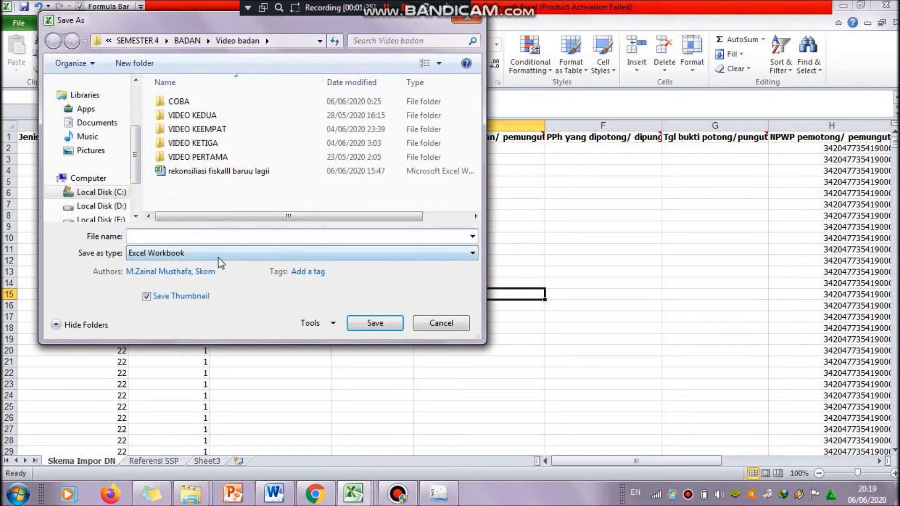
pyautogui.click(217, 263)
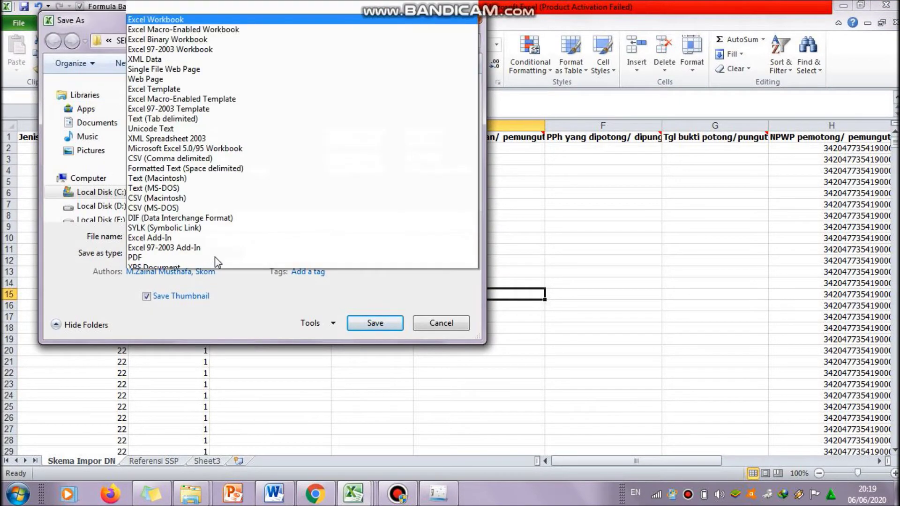
pyautogui.click(344, 7)
pyautogui.click(292, 237)
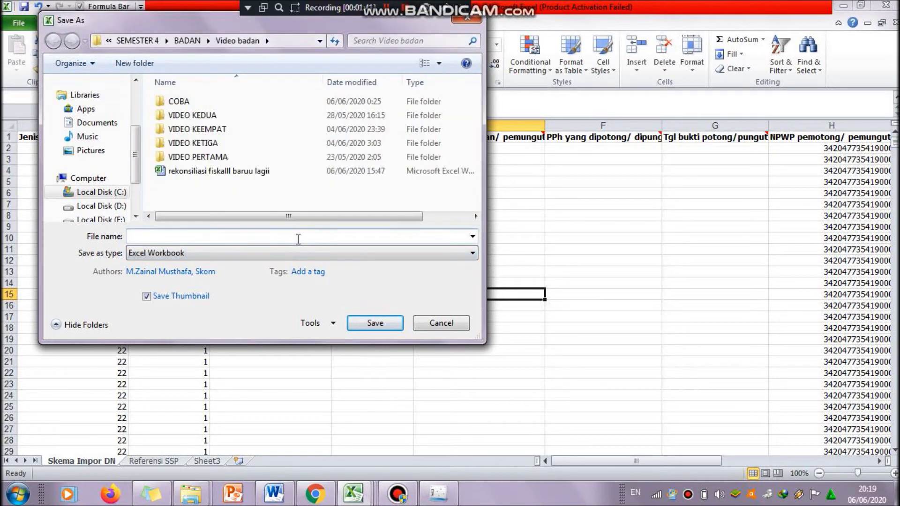
pyautogui.write('EXCEL')
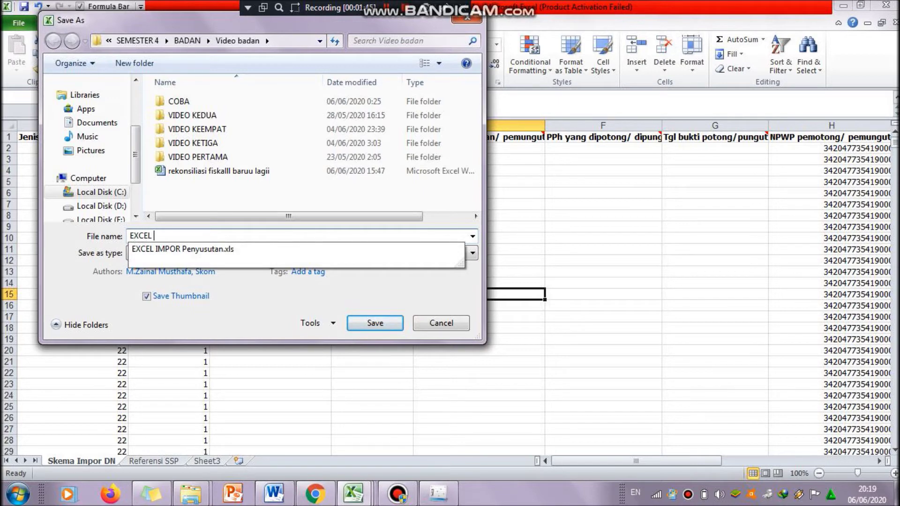
pyautogui.write(' IMPOR')
pyautogui.press('Return')
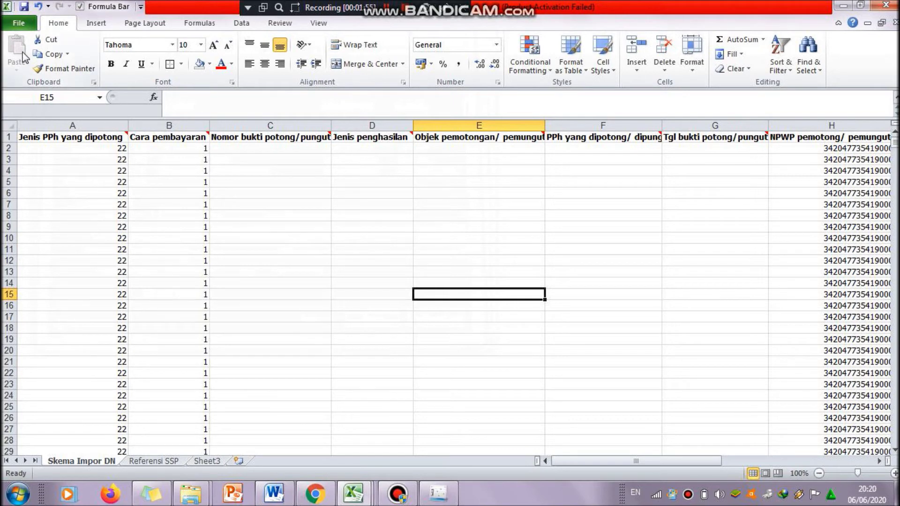
# Save the active sheet as CSV (Comma delimited) 'CSV IMPOR KREDIT', accepting both format warnings
pyautogui.click(18, 23)
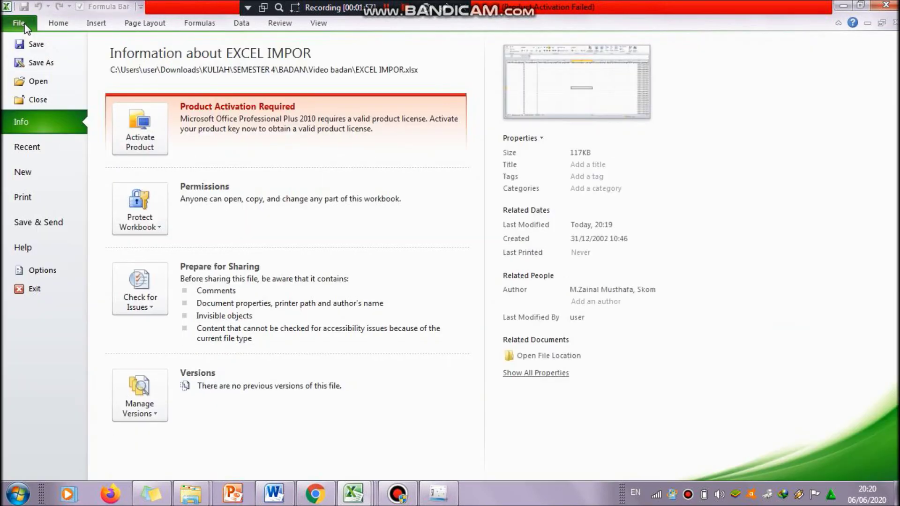
pyautogui.click(41, 69)
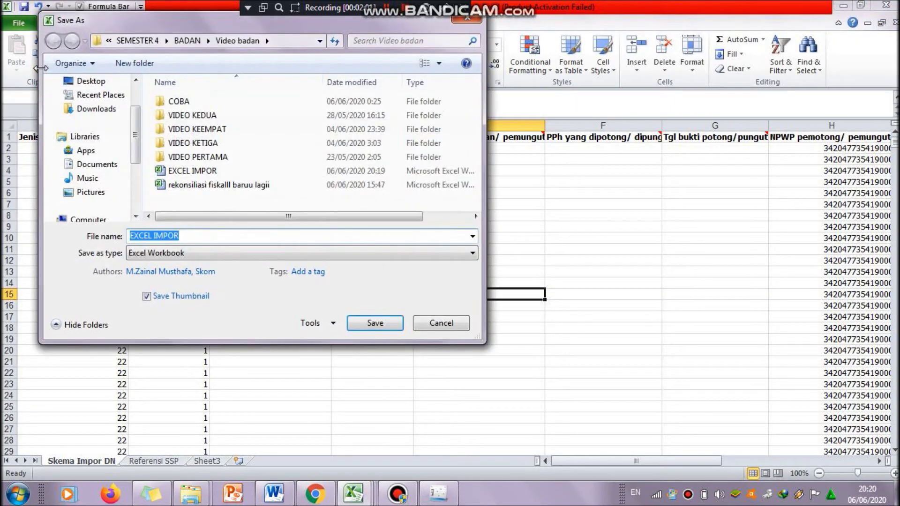
pyautogui.click(190, 254)
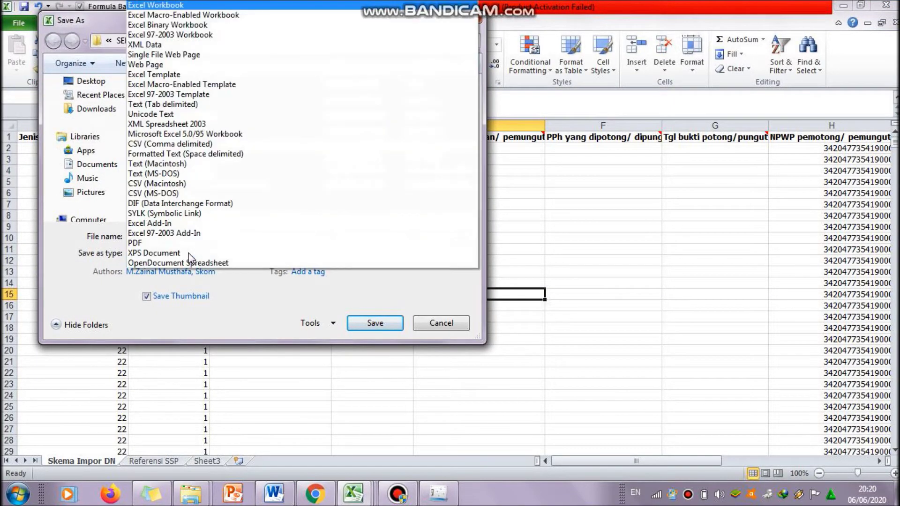
pyautogui.click(233, 147)
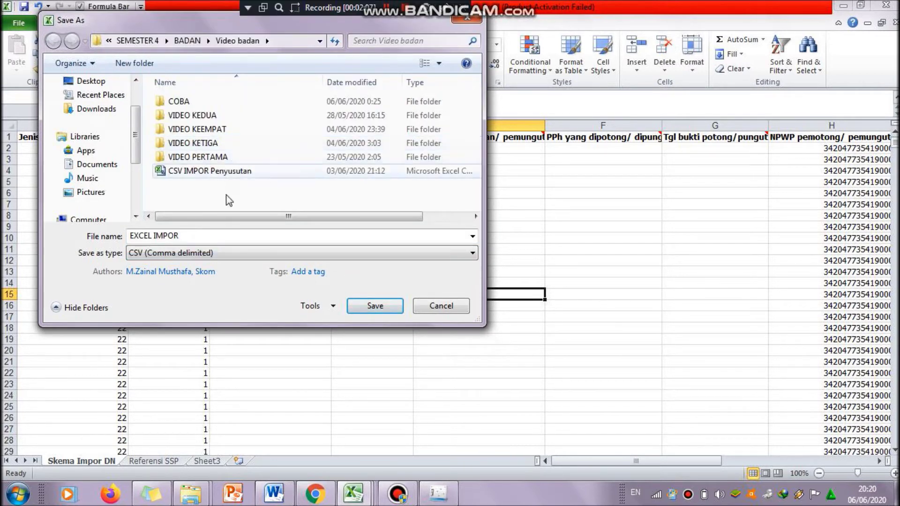
pyautogui.tripleClick(222, 235)
pyautogui.press('BackSpace')
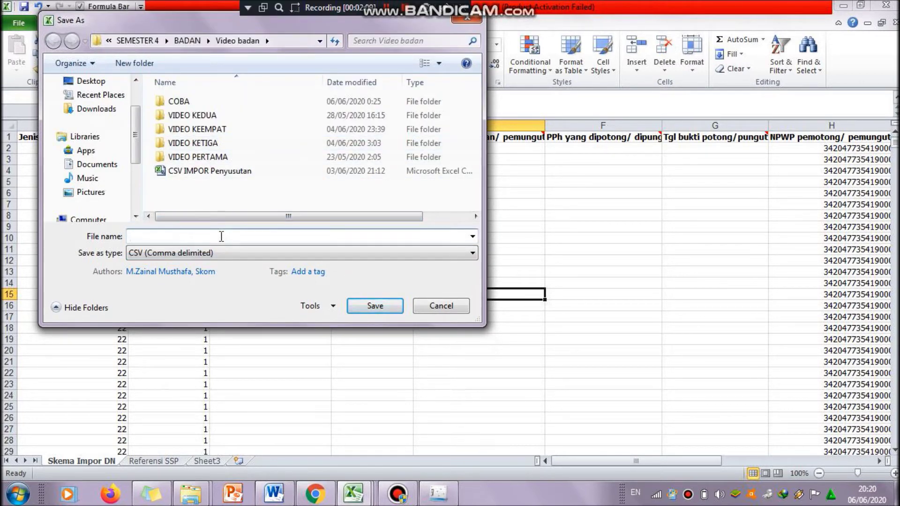
pyautogui.write('CSV IMPOR KREDIT')
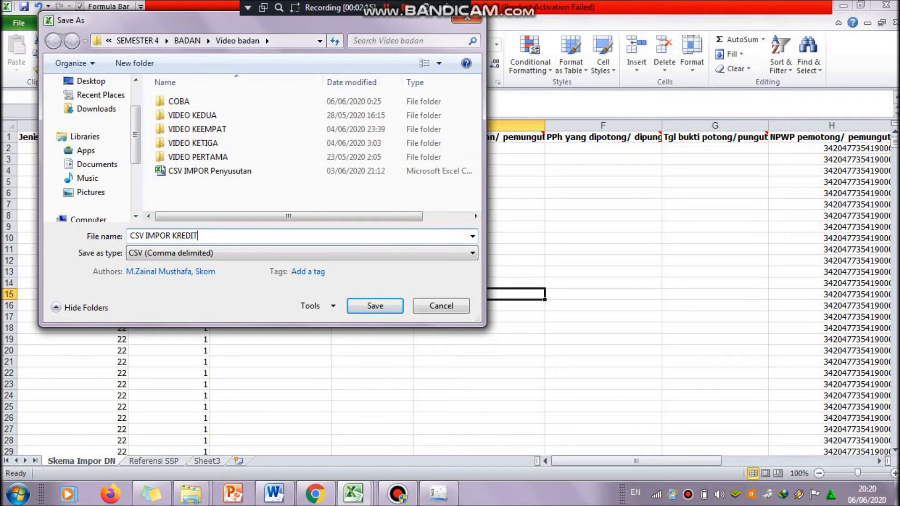
pyautogui.press('Return')
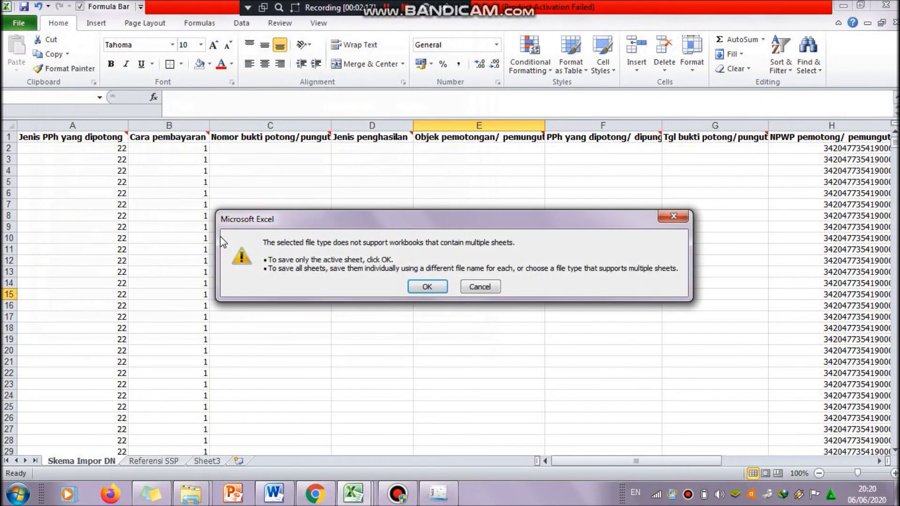
pyautogui.press('Return')
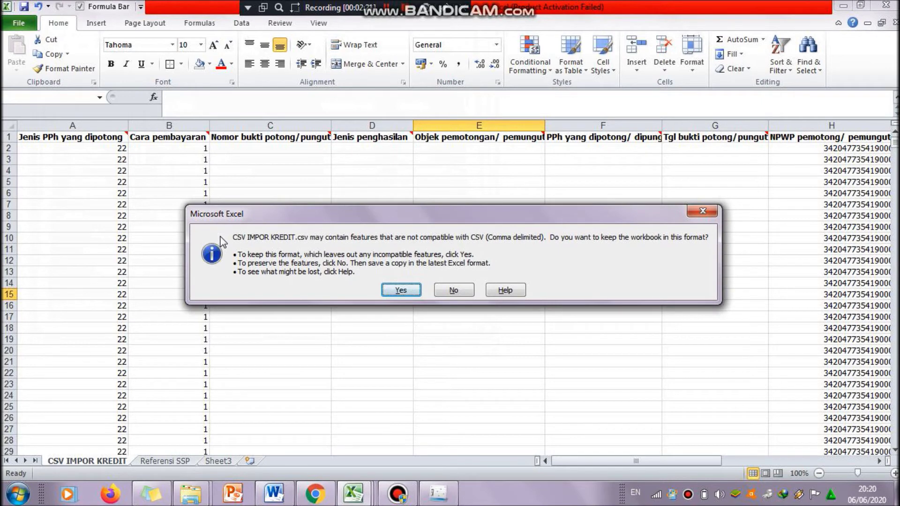
pyautogui.press('Return')
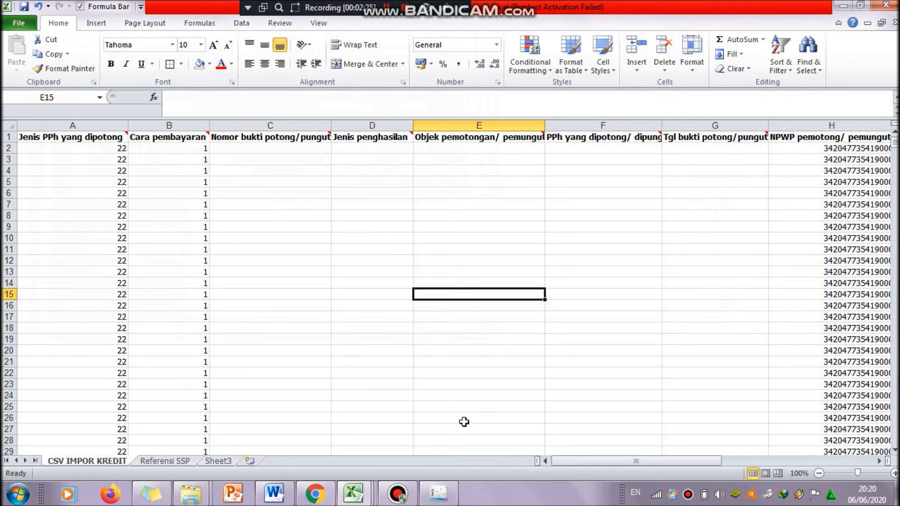
# In eSPT, open the Formulir 1771-III credit list and search for existing records
pyautogui.click(446, 494)
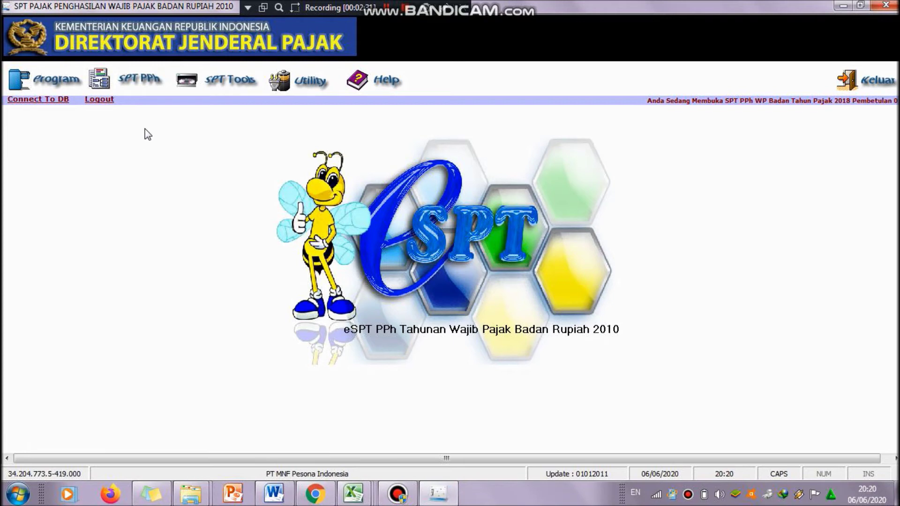
pyautogui.click(149, 85)
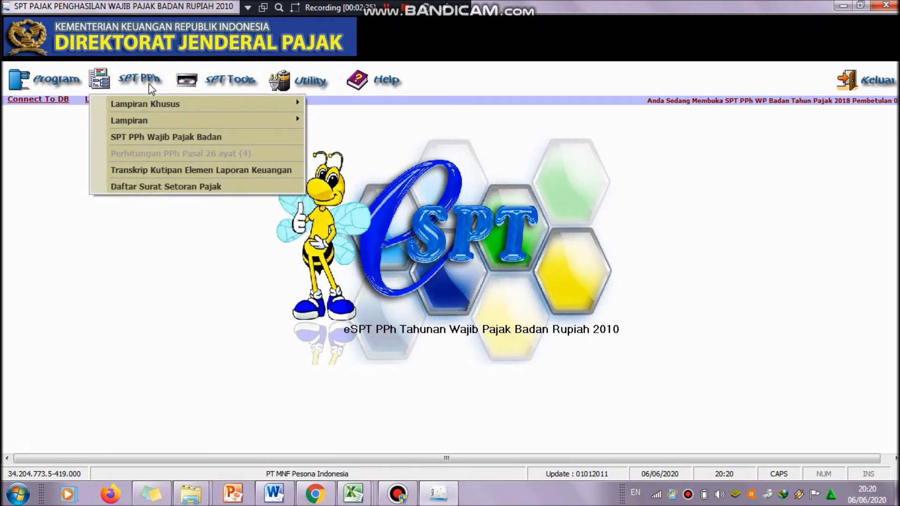
pyautogui.moveTo(155, 108)
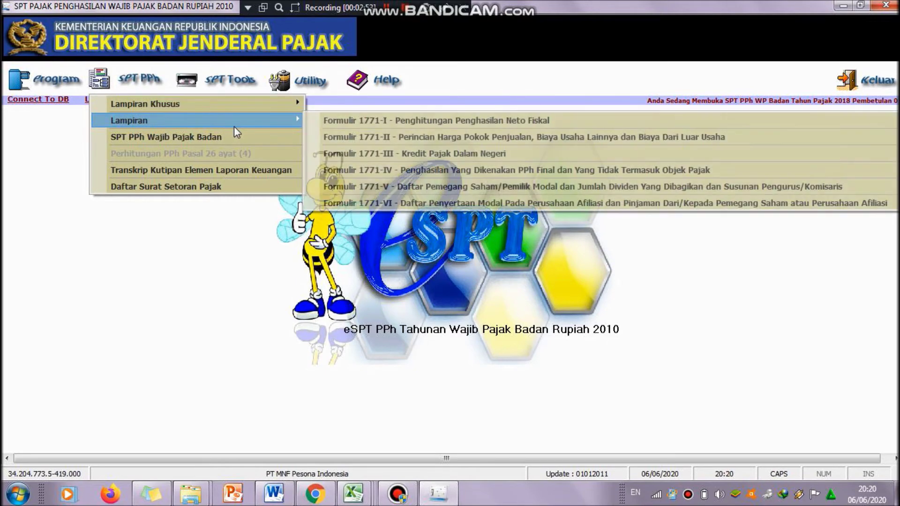
pyautogui.click(342, 158)
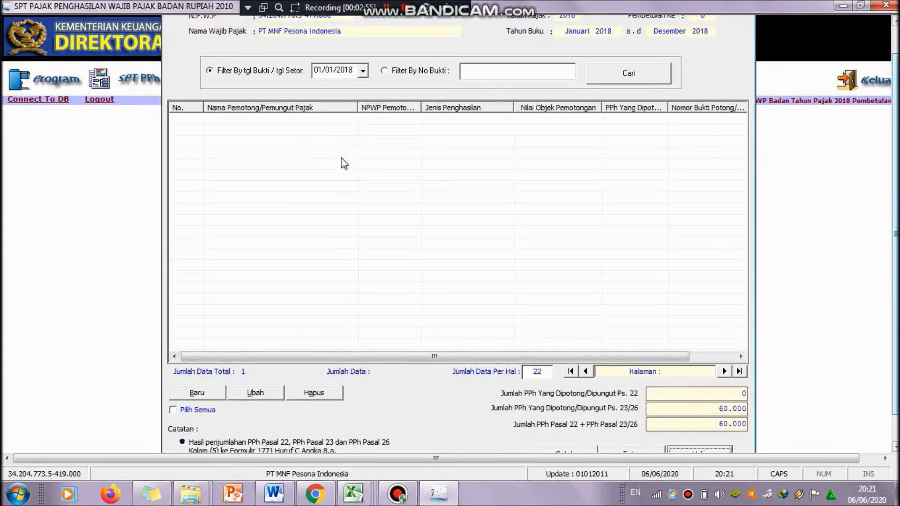
pyautogui.click(419, 75)
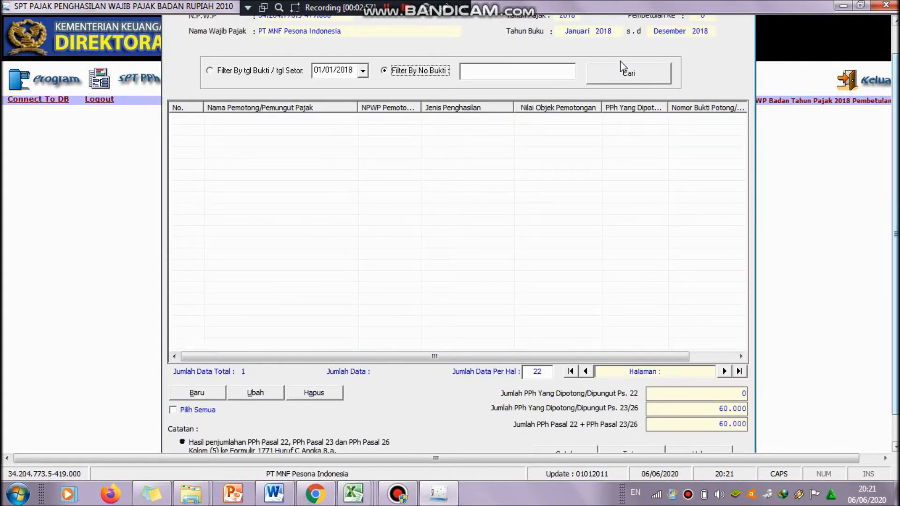
pyautogui.click(627, 77)
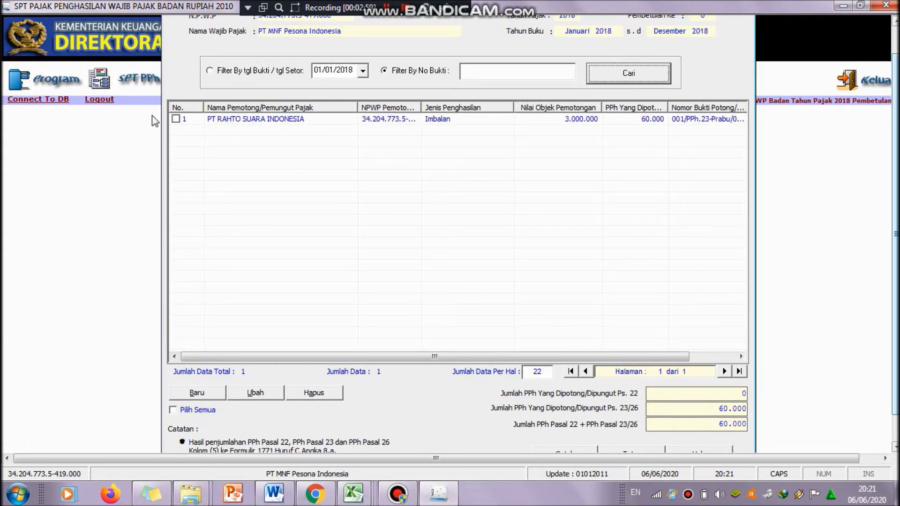
# Delete the PT RAHTO SUARA INDONESIA credit entry via Pilih Semua and Hapus
pyautogui.click(176, 118)
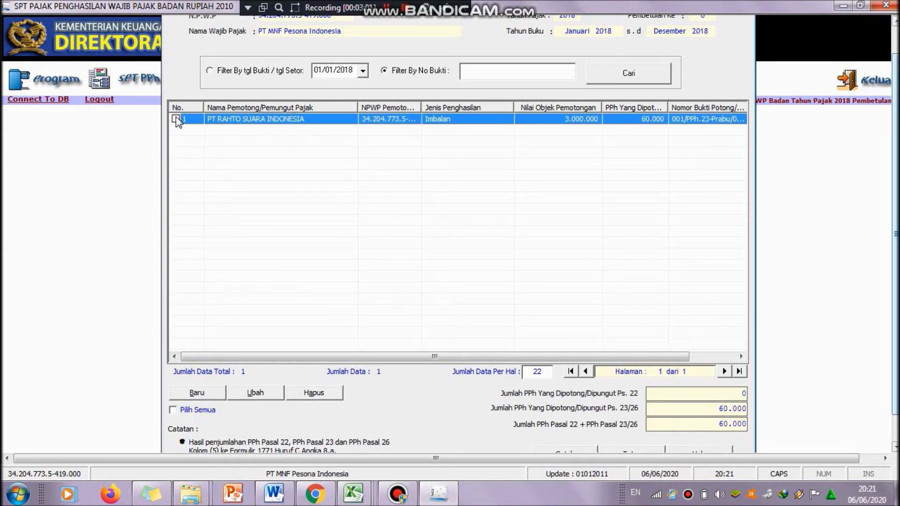
pyautogui.click(208, 409)
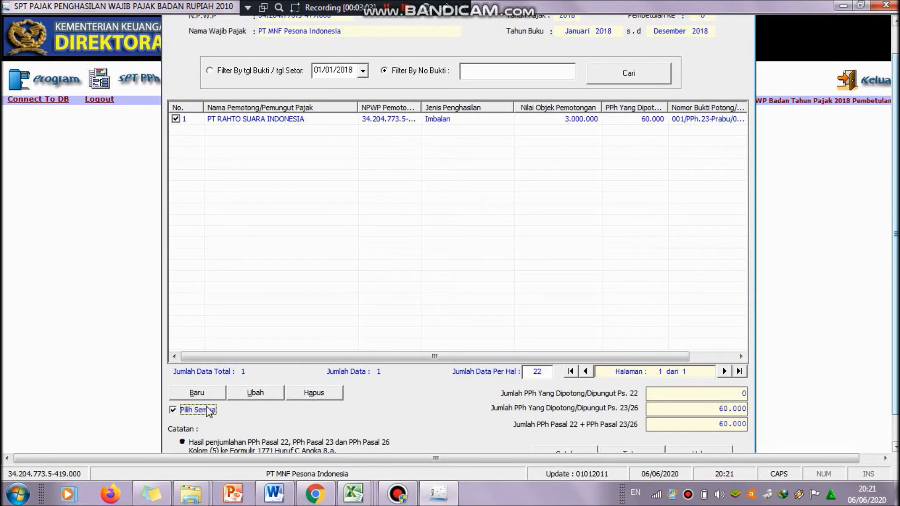
pyautogui.click(303, 393)
pyautogui.press('Return')
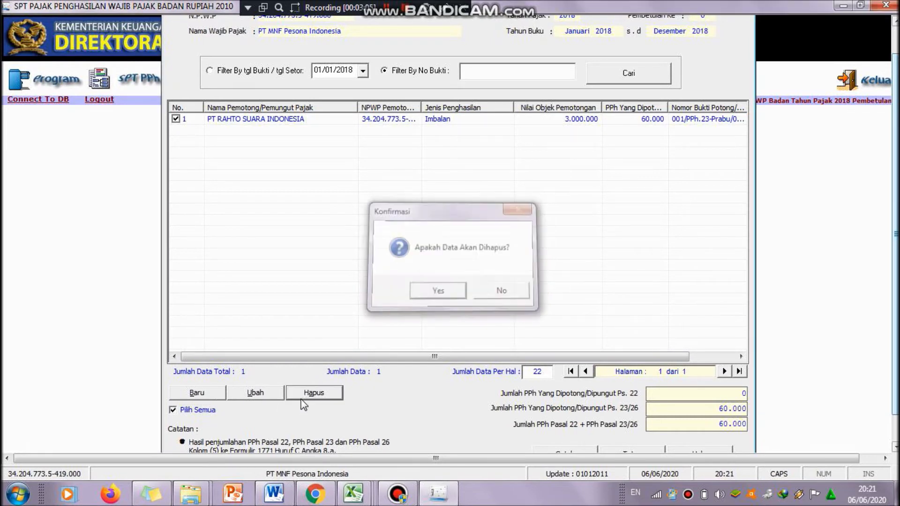
pyautogui.press('Return')
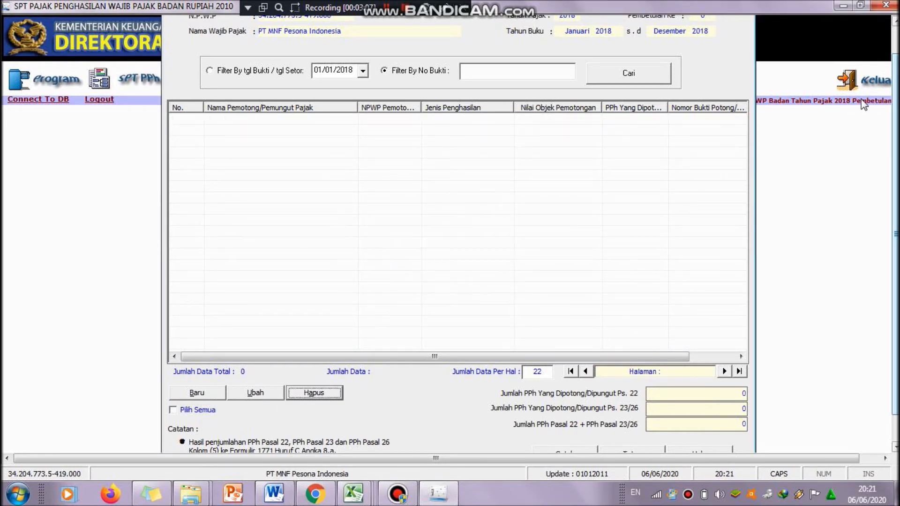
pyautogui.scroll(3, 896, 234)
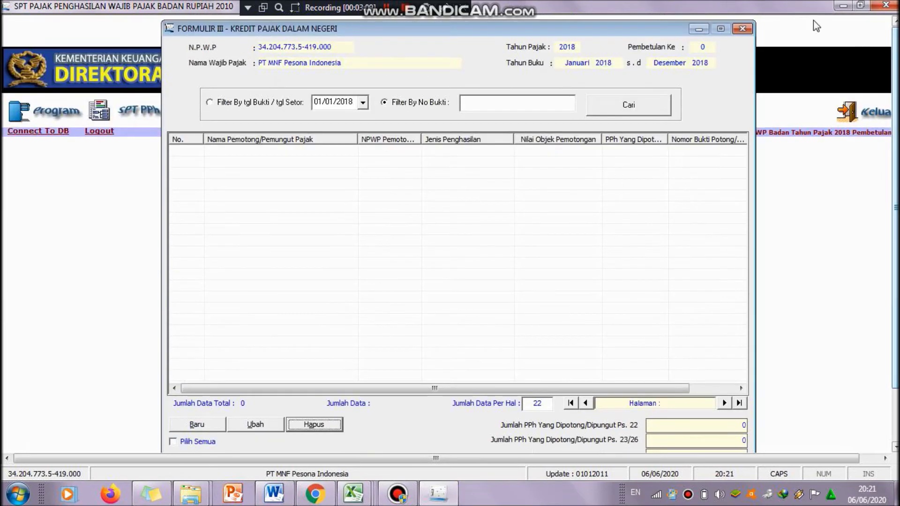
# Close Formulir 1771-III and start a Utility > Impor Data import for tax year 2018
pyautogui.click(743, 29)
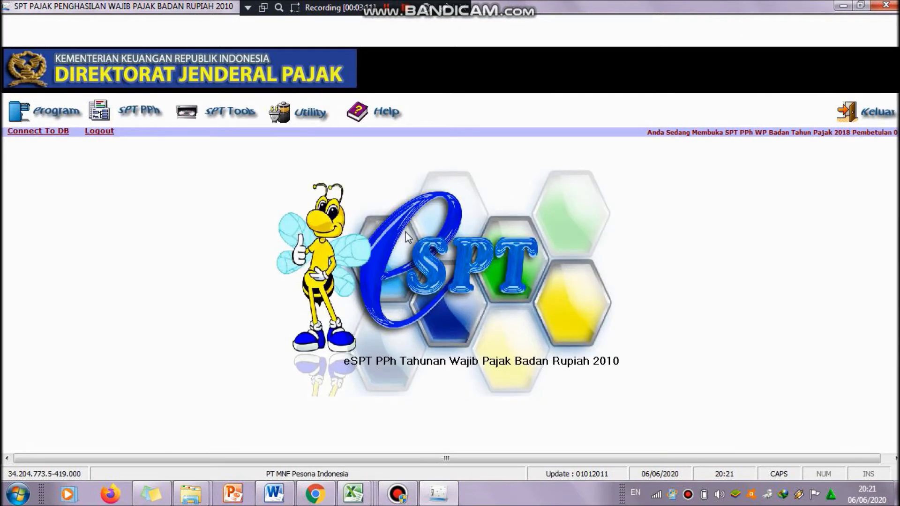
pyautogui.click(315, 120)
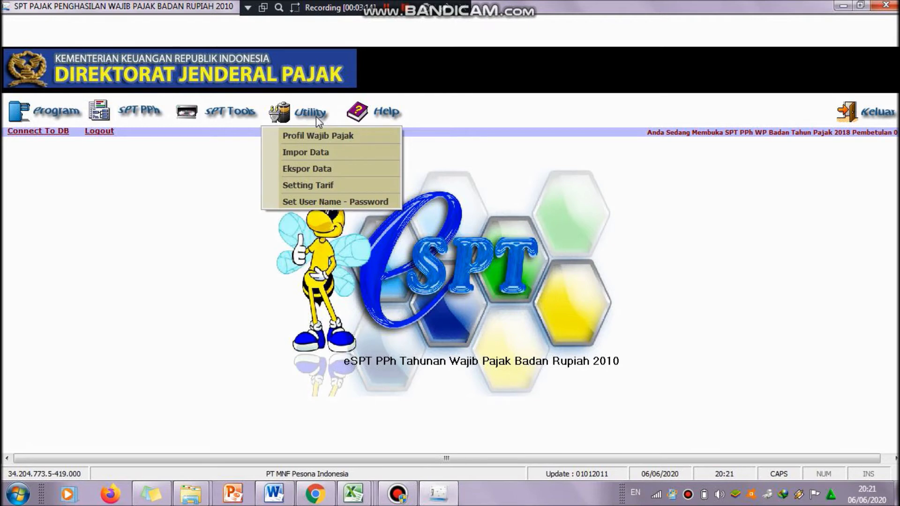
pyautogui.click(289, 151)
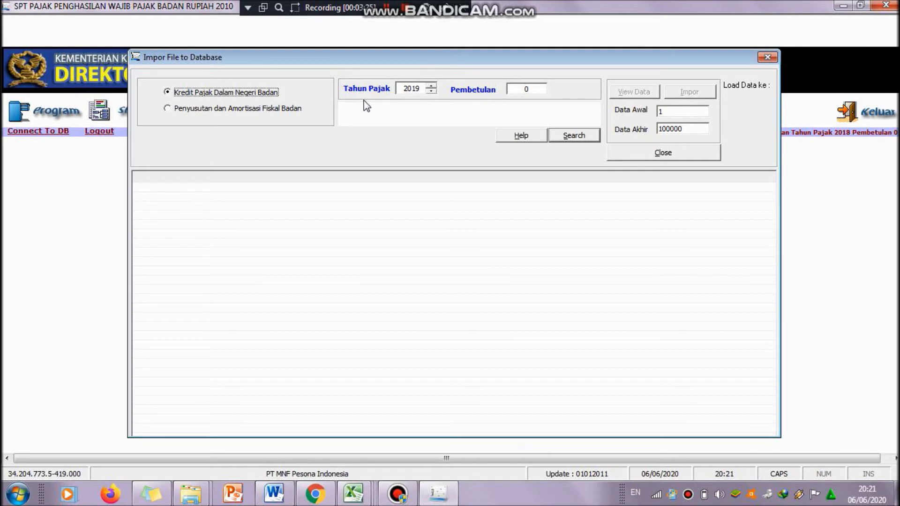
pyautogui.click(429, 92)
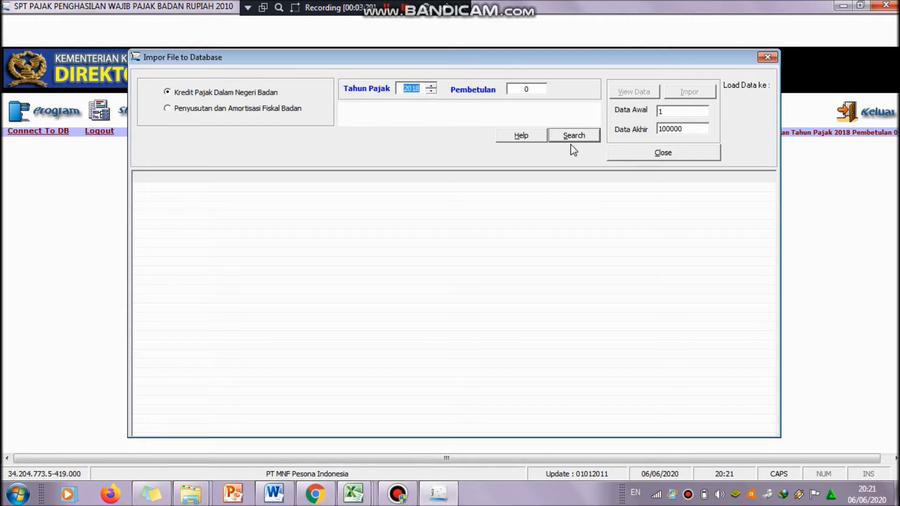
# Choose CSV IMPOR KREDIT from KULIAH\SEMESTER 4\BADAN\Video badan as the import file
pyautogui.click(580, 134)
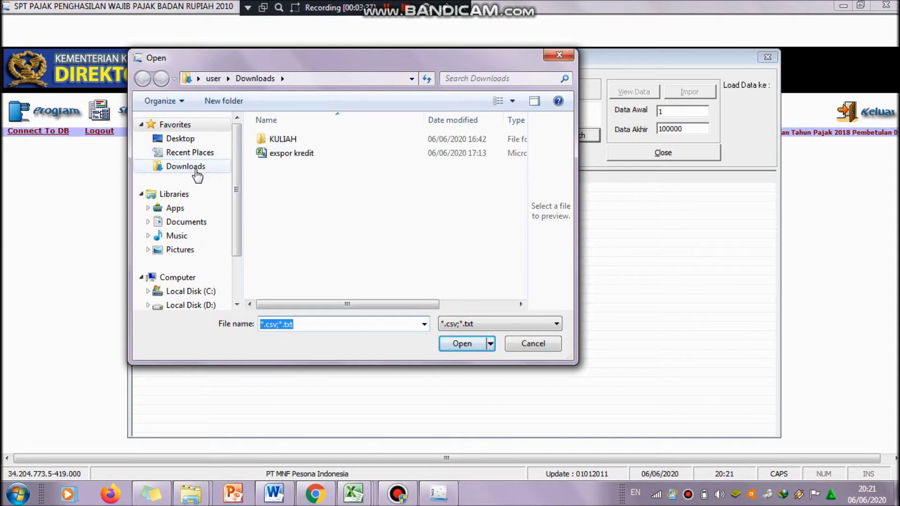
pyautogui.doubleClick(293, 142)
pyautogui.doubleClick(293, 142)
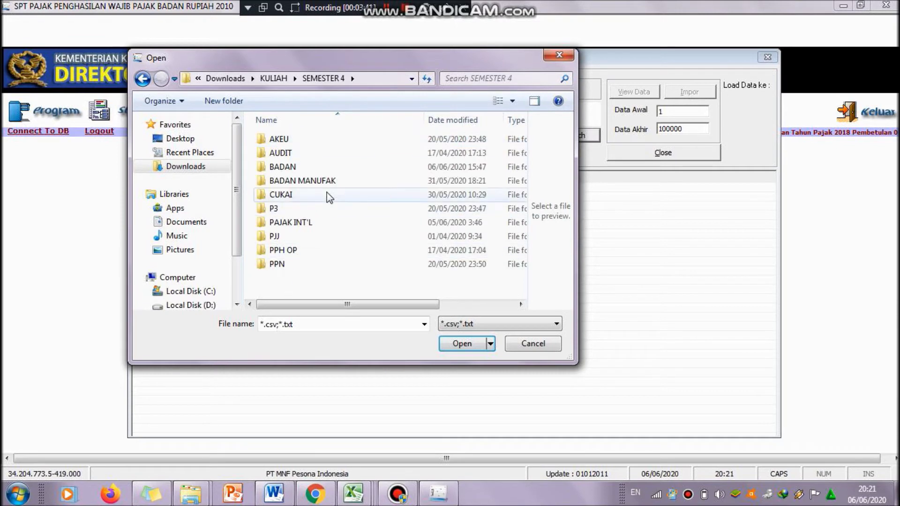
pyautogui.doubleClick(337, 166)
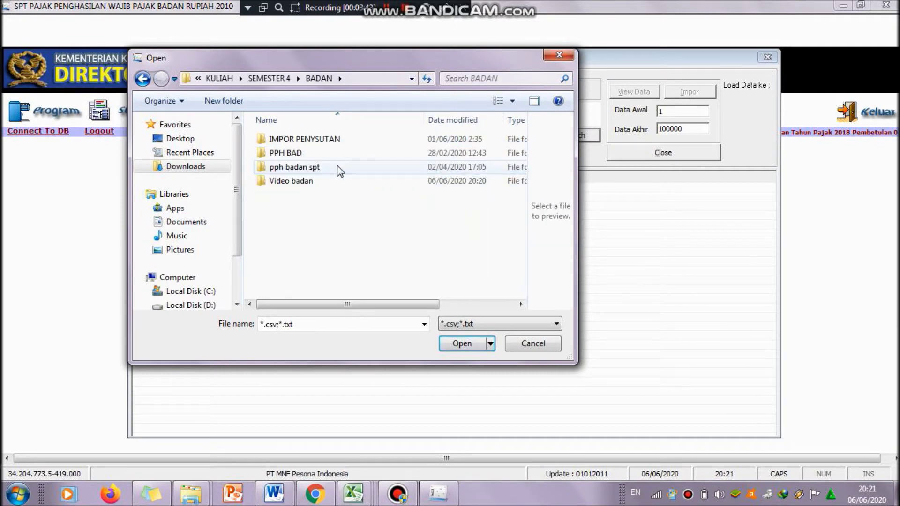
pyautogui.doubleClick(337, 181)
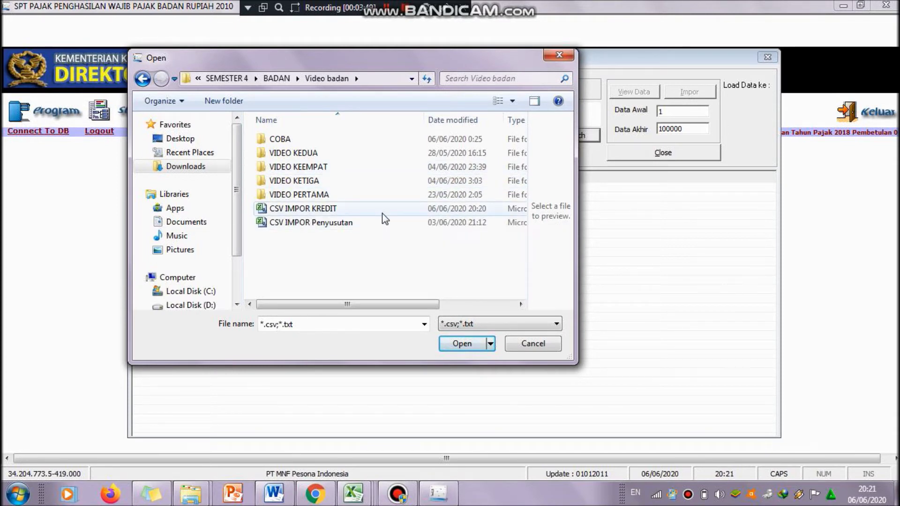
pyautogui.click(382, 213)
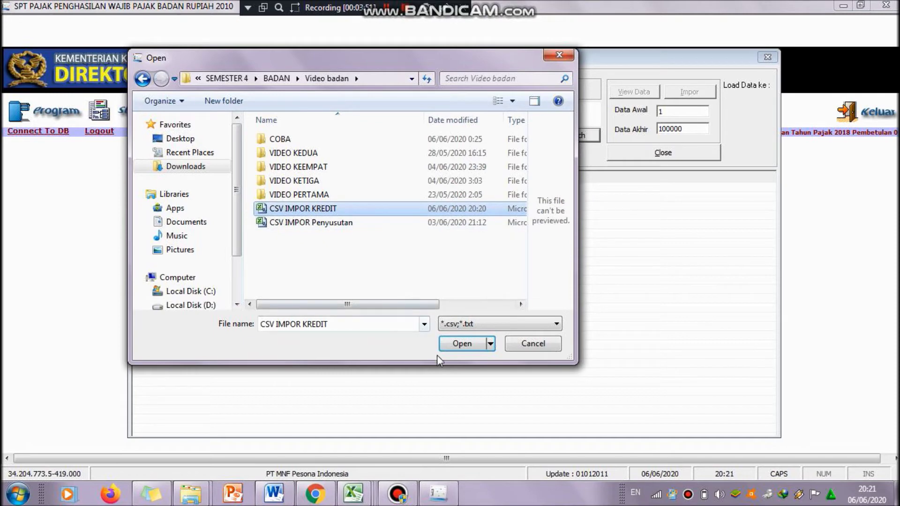
pyautogui.click(462, 344)
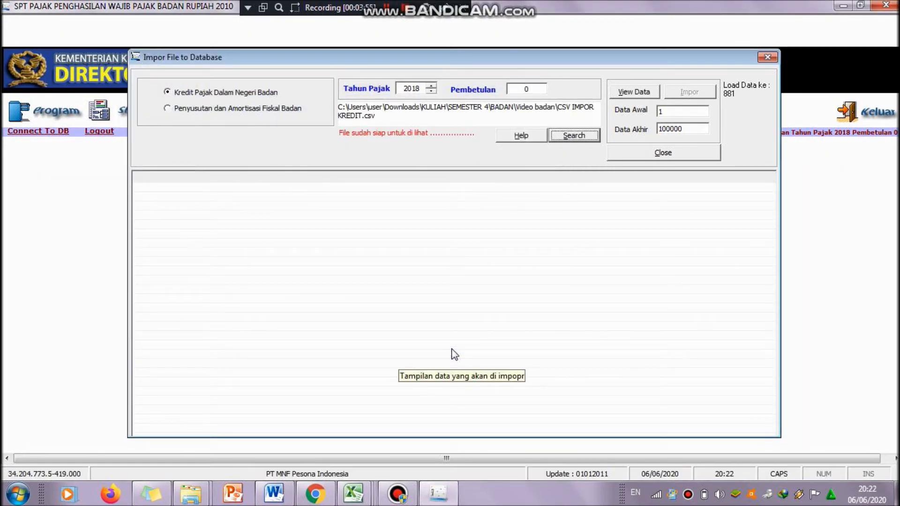
# Load the CSV with View Data and display its 880 PPh 22 and PPh 23 credit rows
pyautogui.click(628, 94)
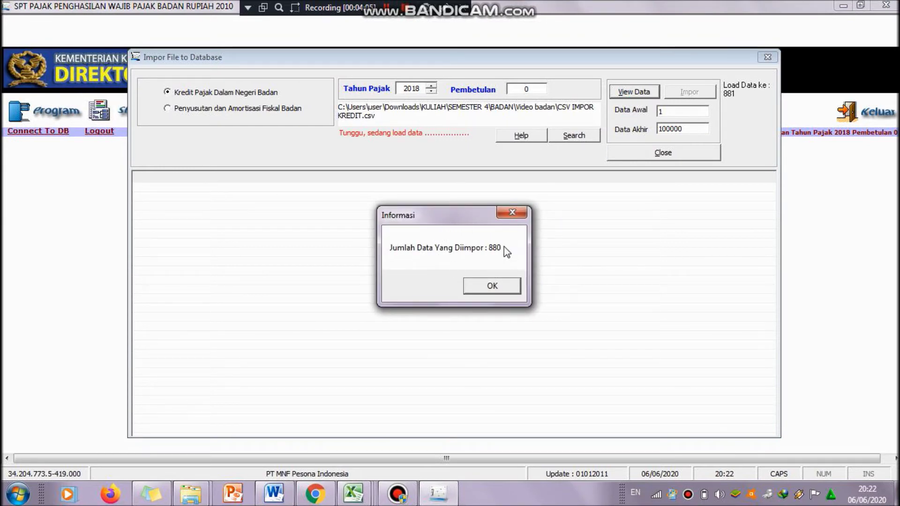
pyautogui.click(493, 292)
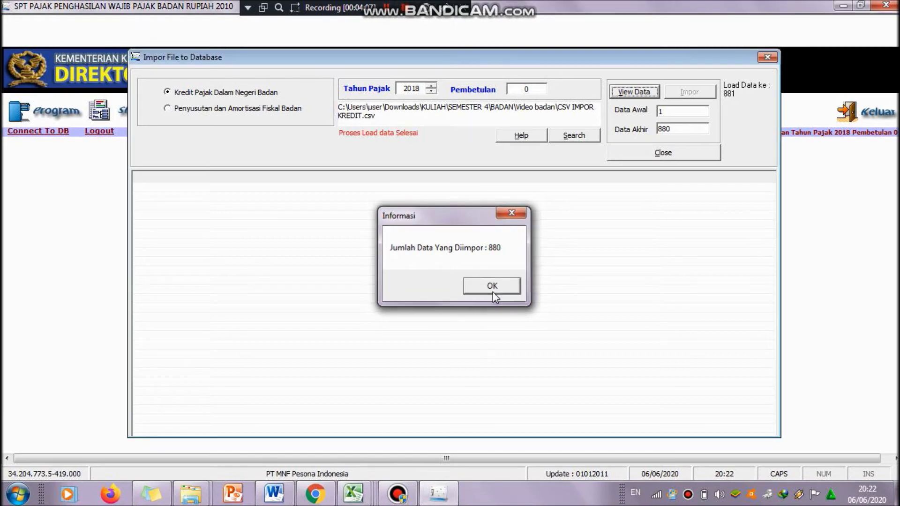
pyautogui.click(632, 96)
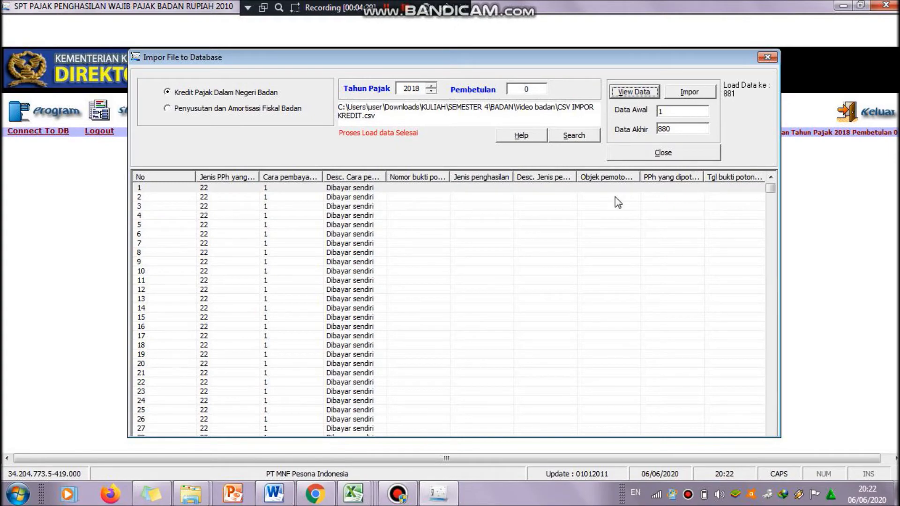
pyautogui.moveTo(770, 190); pyautogui.dragTo(768, 165)
# Import the 880 previewed domestic credit rows and confirm the import finished with no failures
pyautogui.click(699, 98)
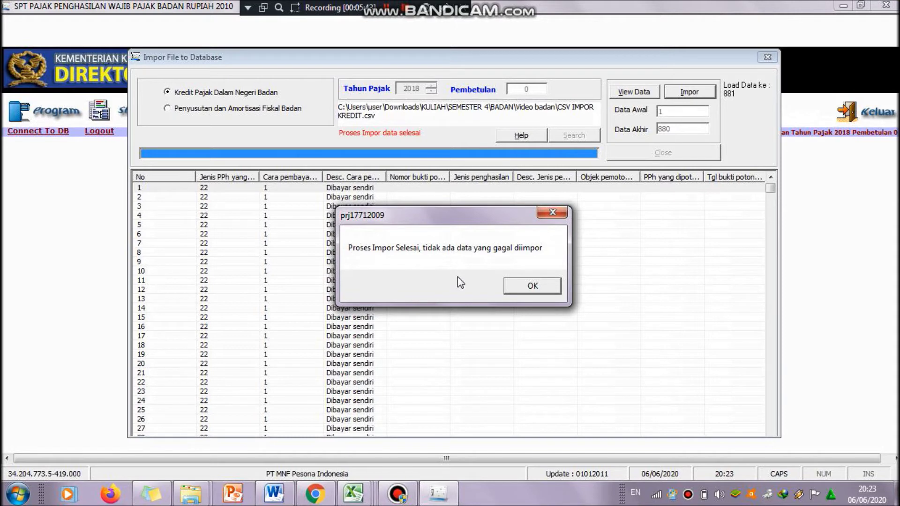
pyautogui.click(516, 285)
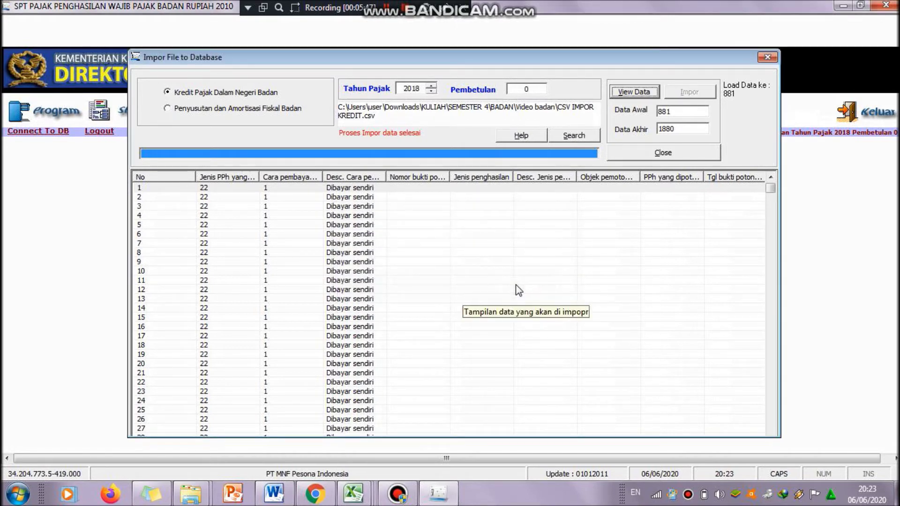
# Close the import dialog and open the Formulir 1771-III domestic tax credit list
pyautogui.click(768, 57)
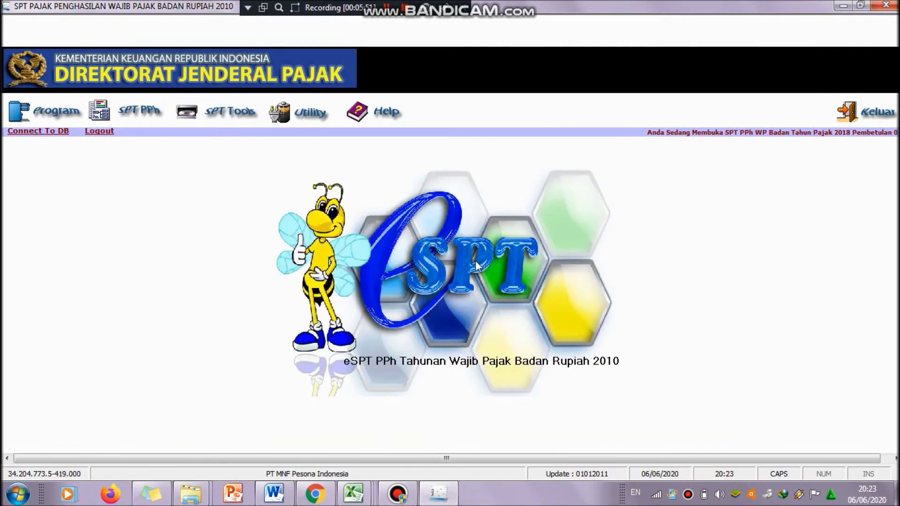
pyautogui.click(141, 118)
pyautogui.moveTo(138, 155)
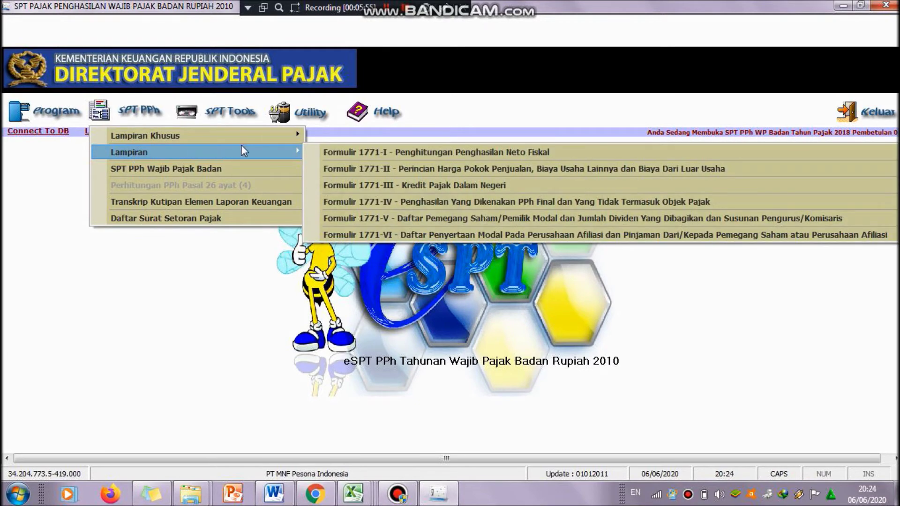
pyautogui.click(341, 188)
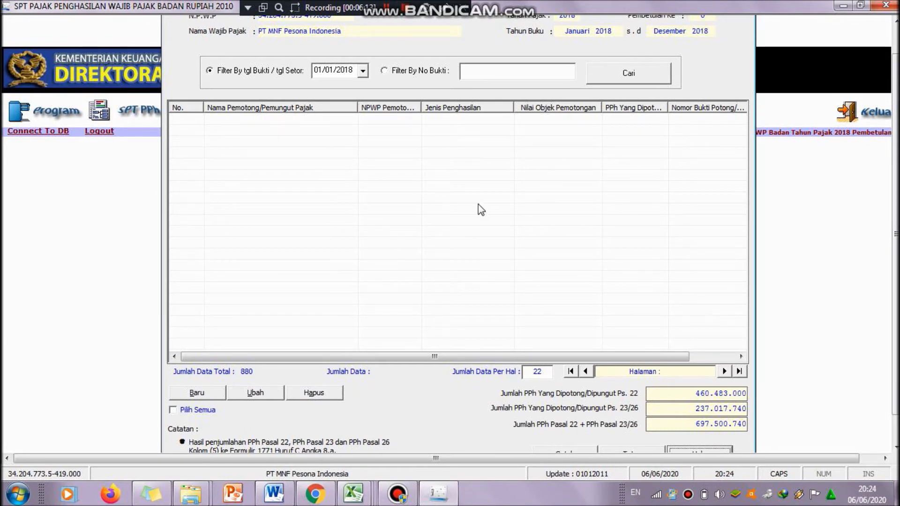
# Scroll the slip grid sideways and back, then set the filter to No Bukti
pyautogui.moveTo(381, 358); pyautogui.dragTo(478, 370)
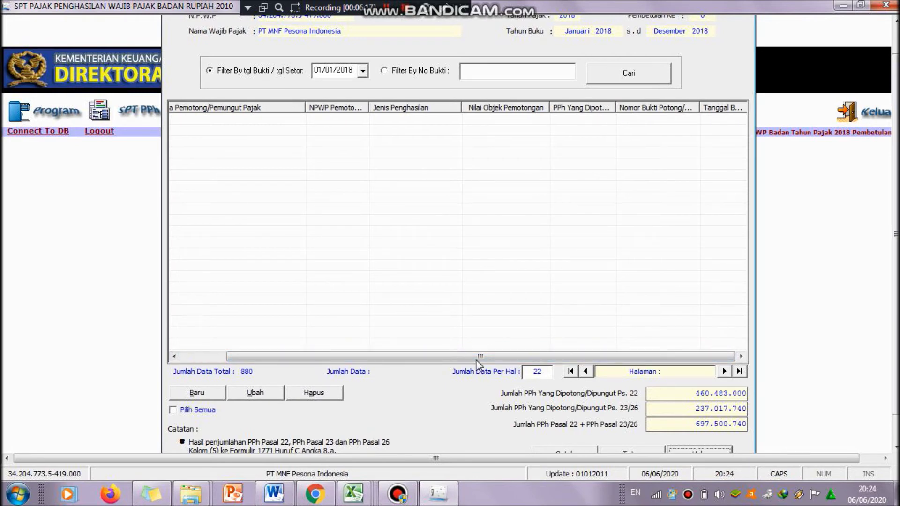
pyautogui.moveTo(479, 363); pyautogui.dragTo(433, 364)
pyautogui.click(441, 75)
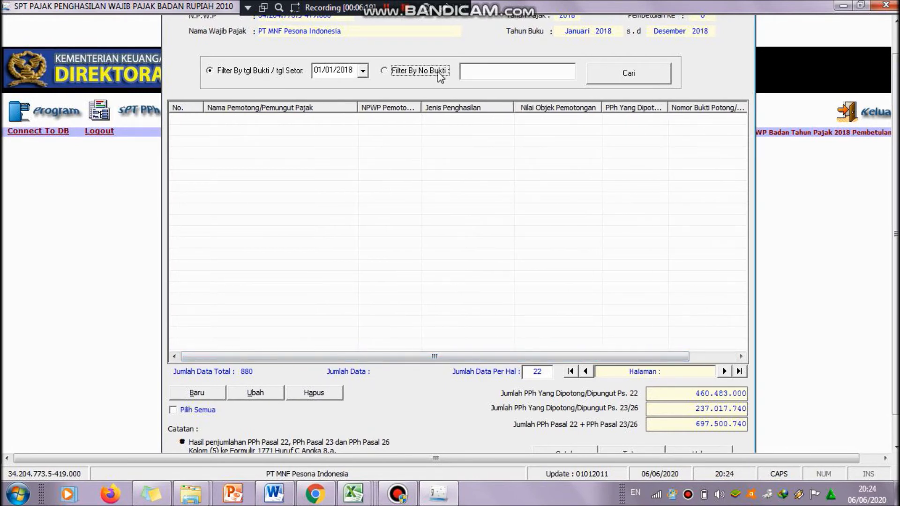
# Load the 880 withholding slips and page forward and back through the grid
pyautogui.click(630, 77)
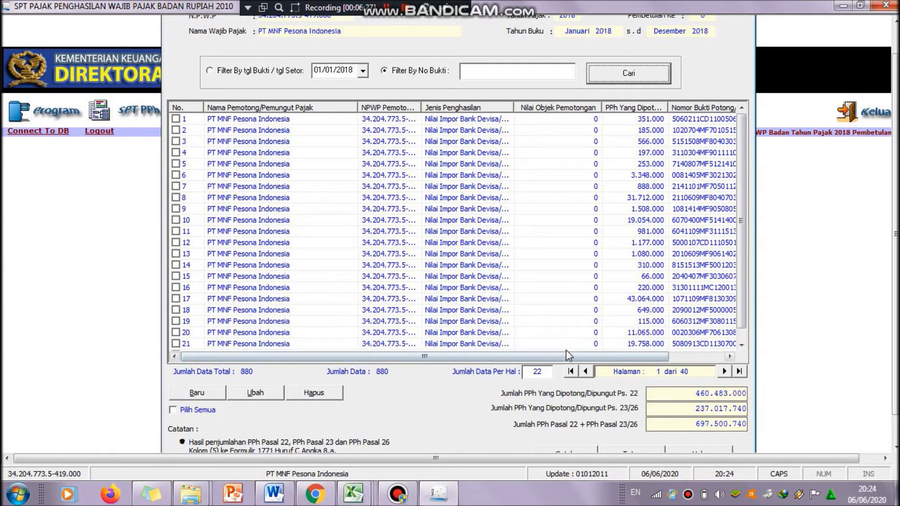
pyautogui.scroll(-1, 742, 211)
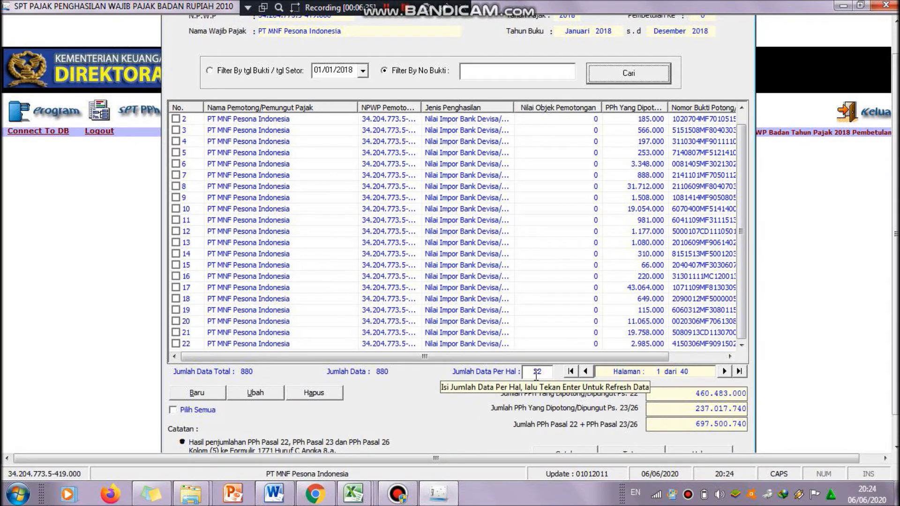
pyautogui.click(725, 372)
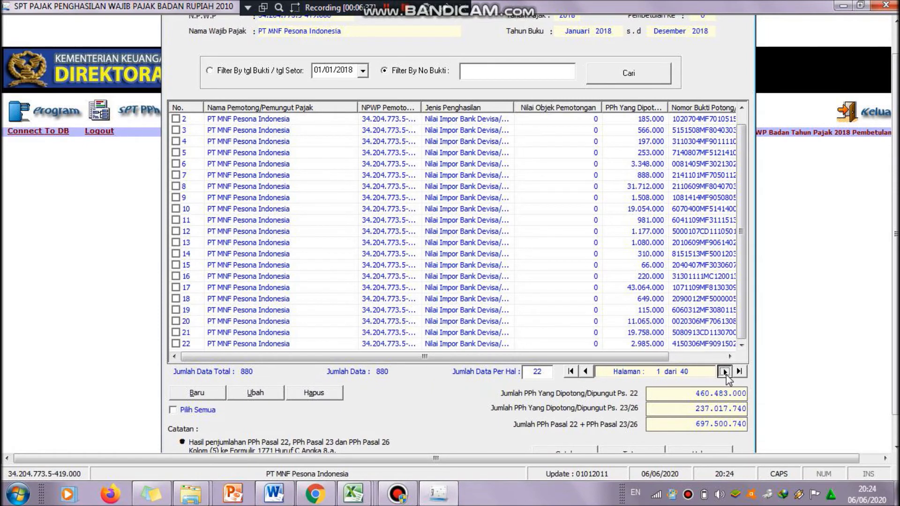
pyautogui.click(725, 372)
pyautogui.click(725, 372)
pyautogui.click(725, 372)
pyautogui.click(725, 372)
pyautogui.click(725, 372)
pyautogui.click(725, 372)
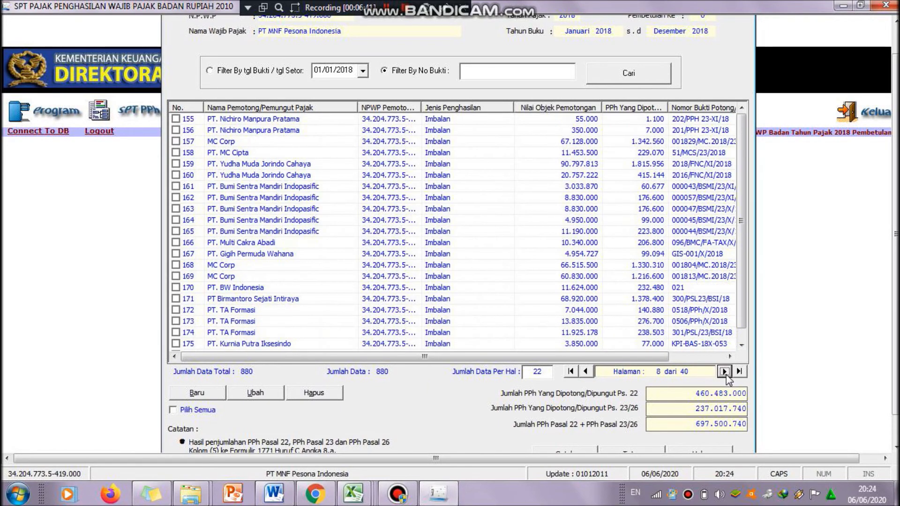
pyautogui.click(586, 372)
pyautogui.click(586, 372)
pyautogui.click(585, 371)
pyautogui.click(585, 372)
pyautogui.click(586, 371)
pyautogui.click(586, 372)
pyautogui.click(586, 371)
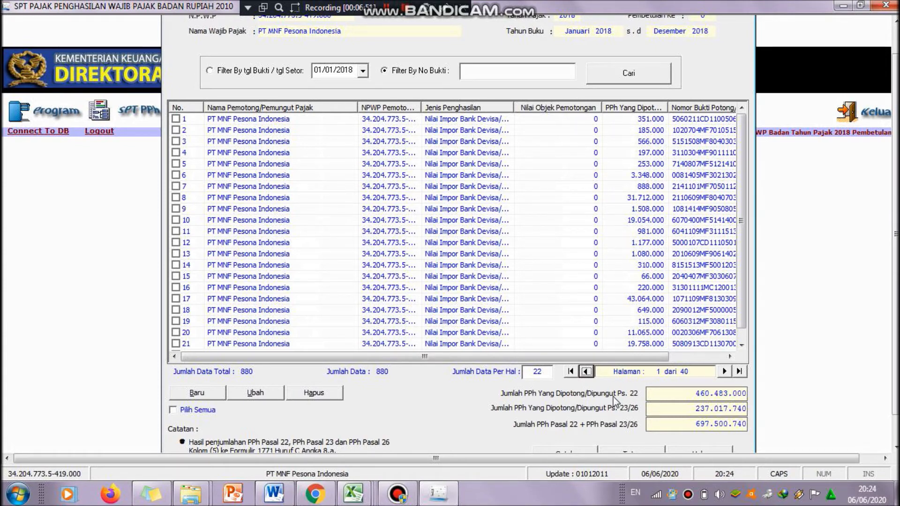
# Check the PPh 22 total 460.483.000 and combined total 697.500.740, then close the list
pyautogui.click(694, 393)
pyautogui.click(659, 427)
pyautogui.scroll(-2, 623, 412)
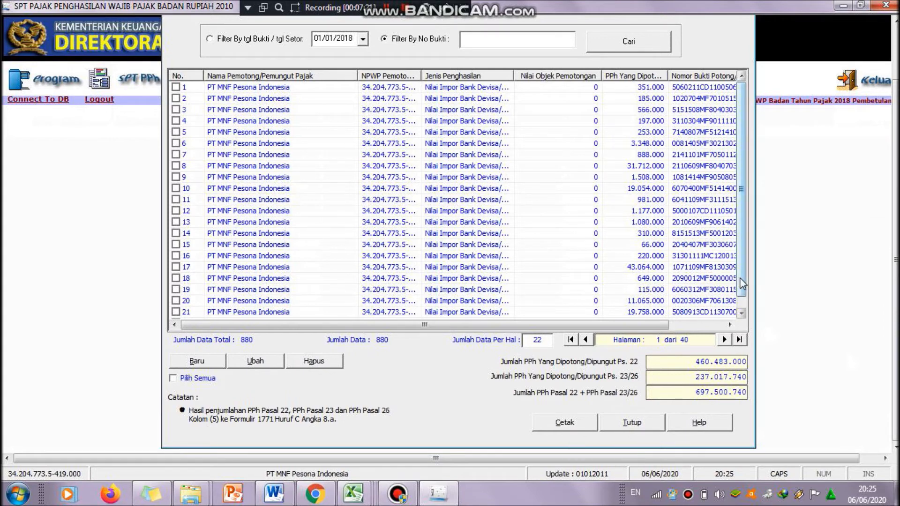
pyautogui.click(645, 423)
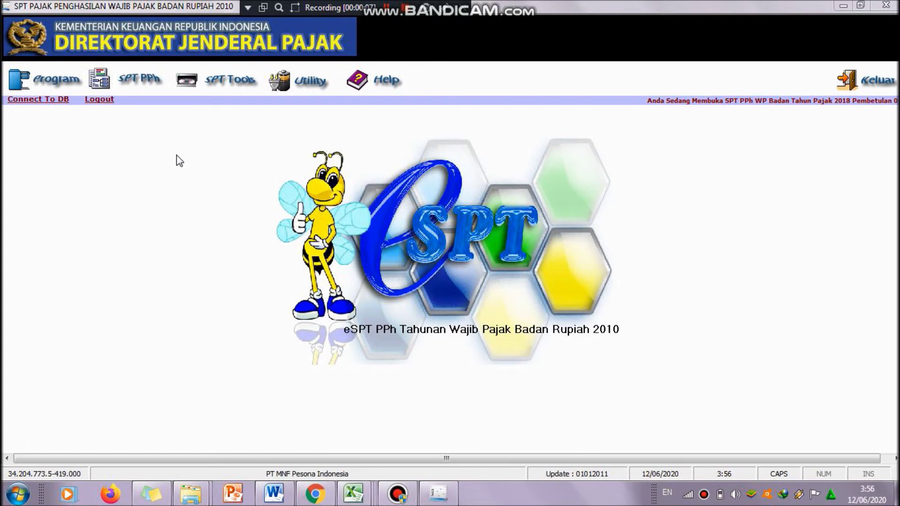
# Open the Kredit Pajak Luar Negeri form and start a new foreign tax credit entry
pyautogui.click(141, 88)
pyautogui.moveTo(171, 106)
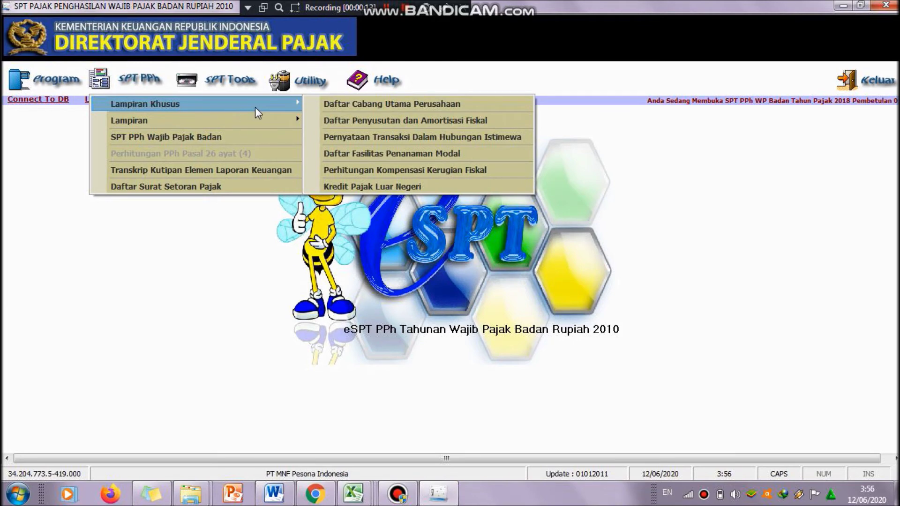
pyautogui.click(332, 188)
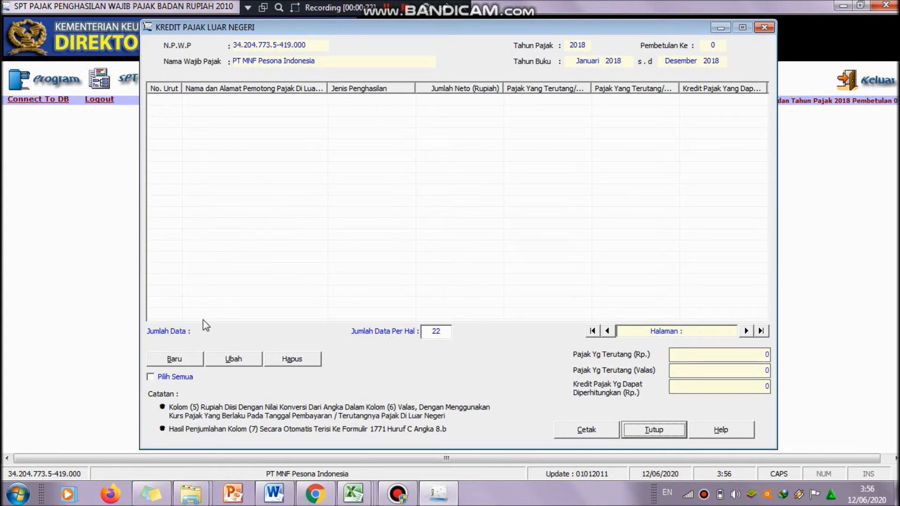
pyautogui.click(181, 363)
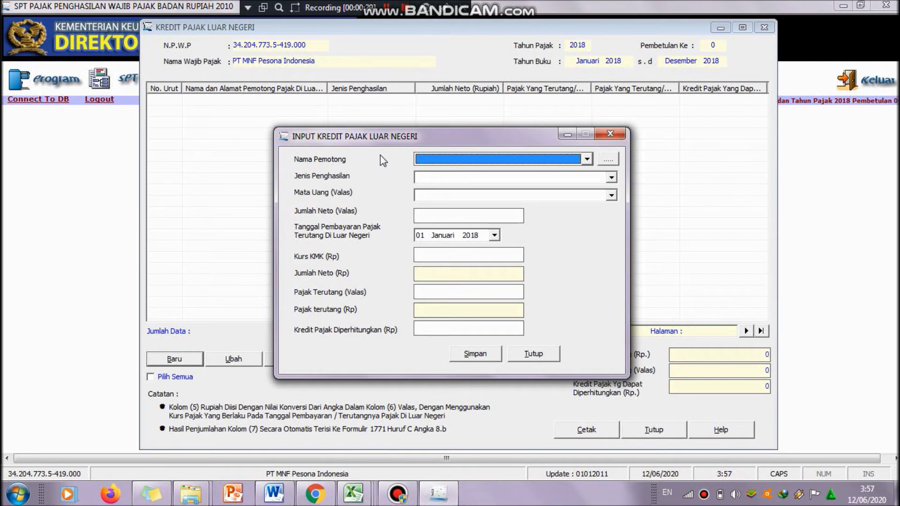
# Bring up the Nama Pemotong foreign withholder reference list, which is still empty
pyautogui.click(587, 160)
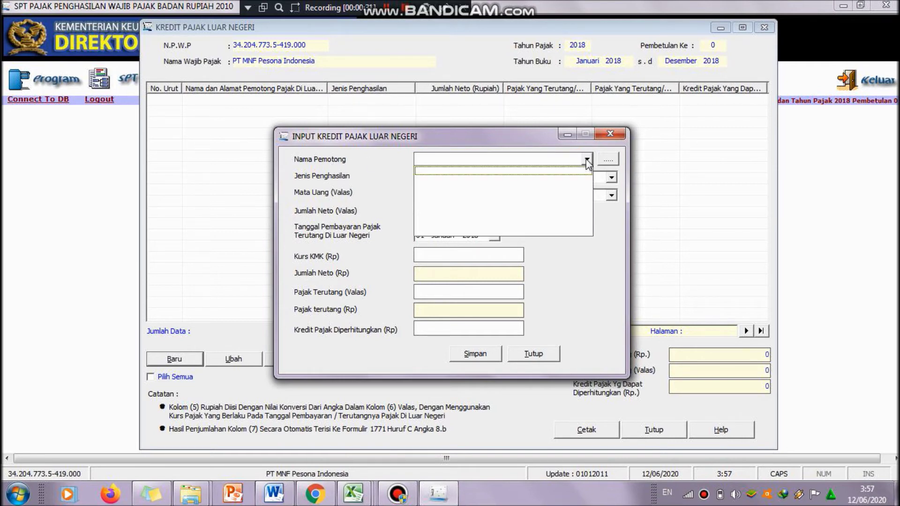
pyautogui.click(587, 160)
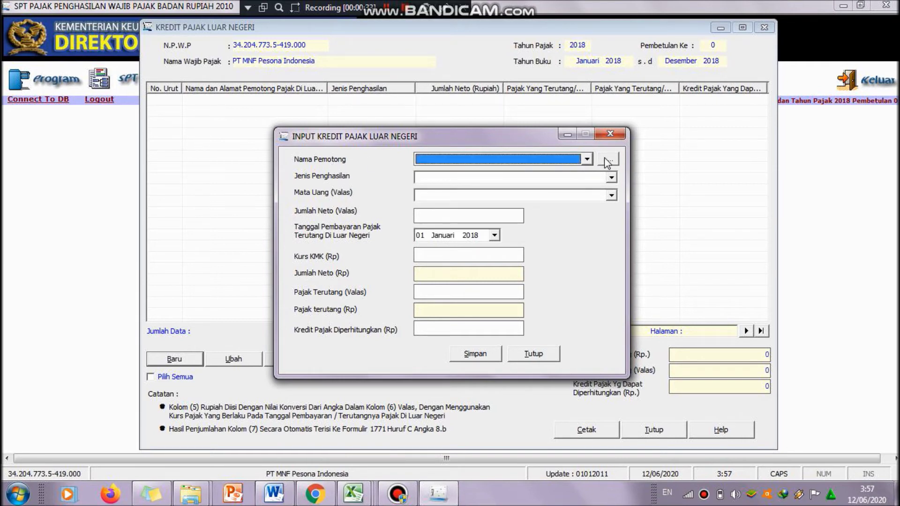
pyautogui.click(606, 160)
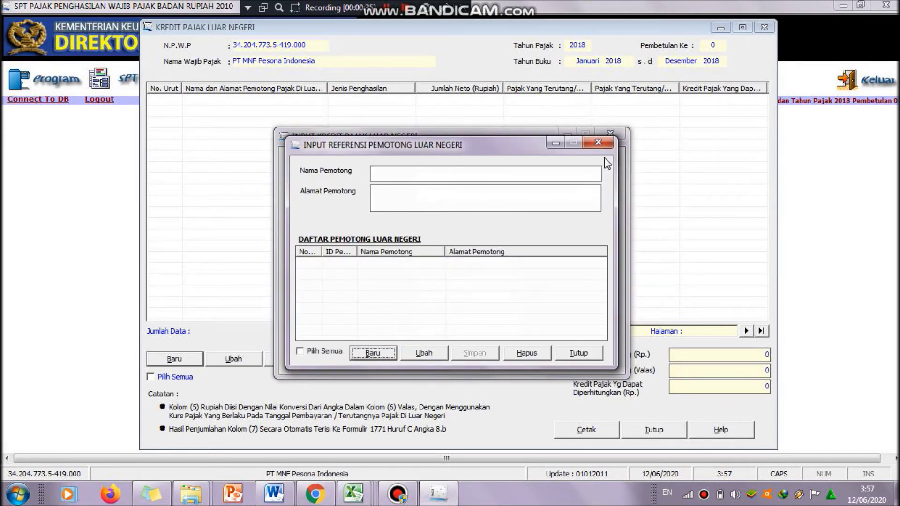
# Add a new foreign withholder named XBC INTL CORP
pyautogui.click(368, 354)
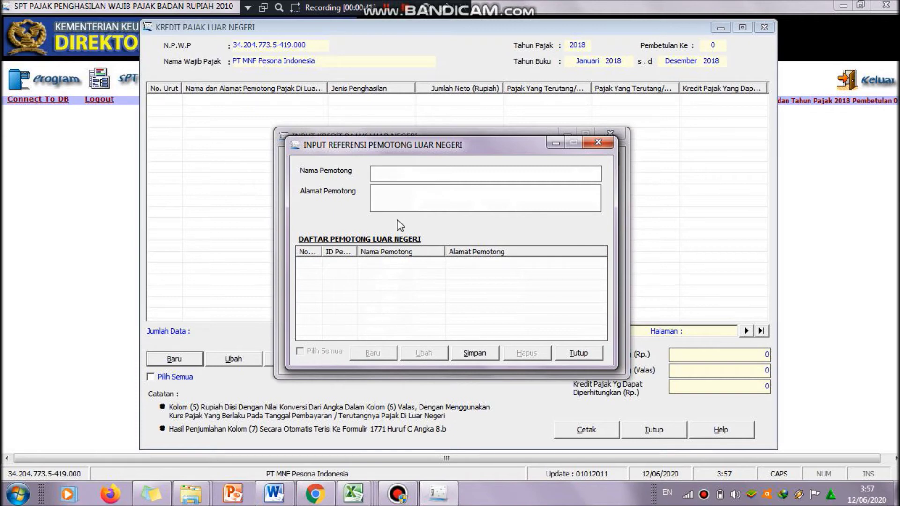
pyautogui.click(274, 494)
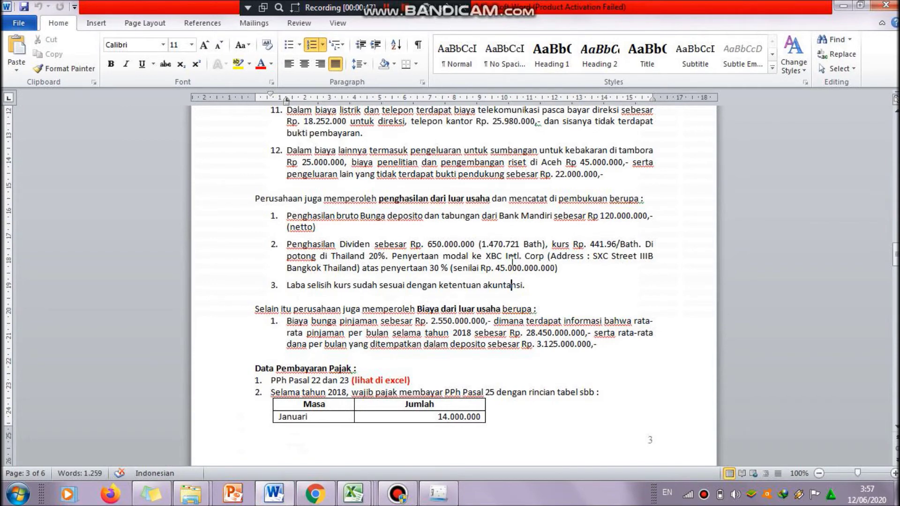
pyautogui.click(434, 494)
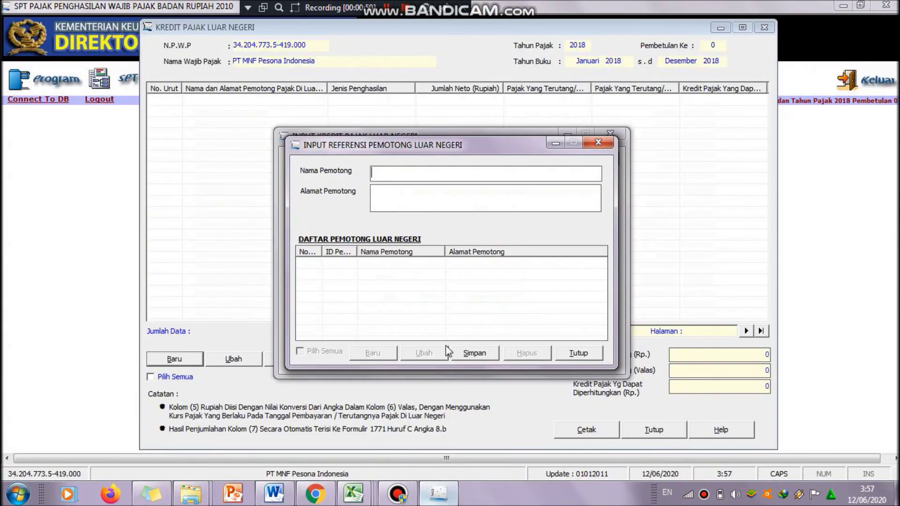
pyautogui.write('XBC INTL CORP')
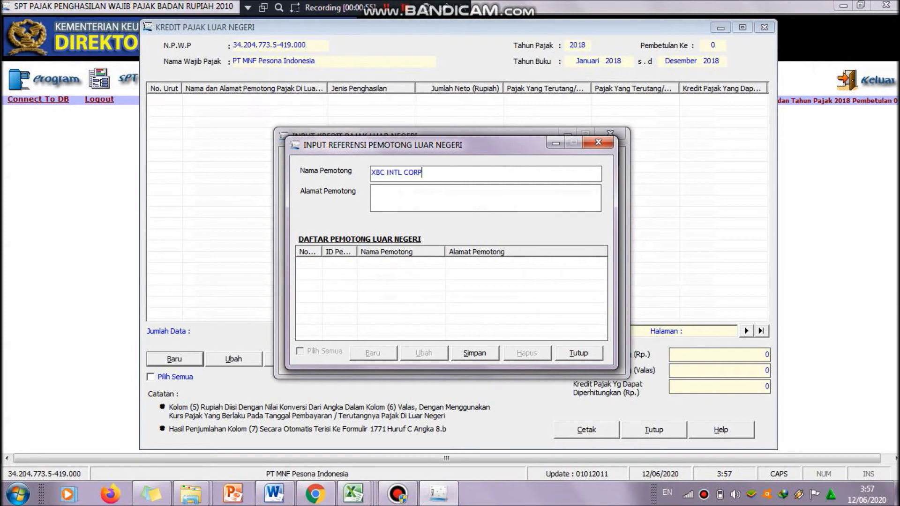
# Paste the address SXC Street IIIB Bangkok Thailand from the Word case document
pyautogui.click(428, 199)
pyautogui.click(271, 496)
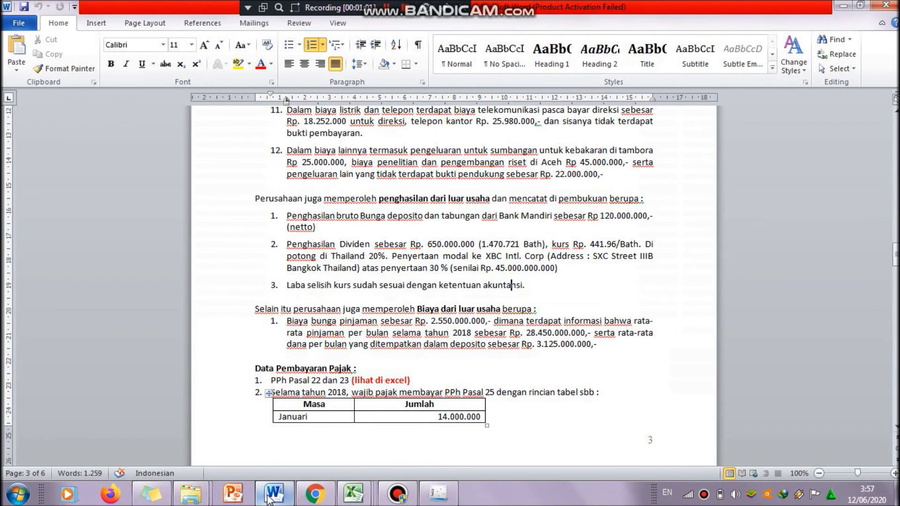
pyautogui.moveTo(596, 259); pyautogui.dragTo(357, 270)
pyautogui.hotkey('ctrl', 'c')
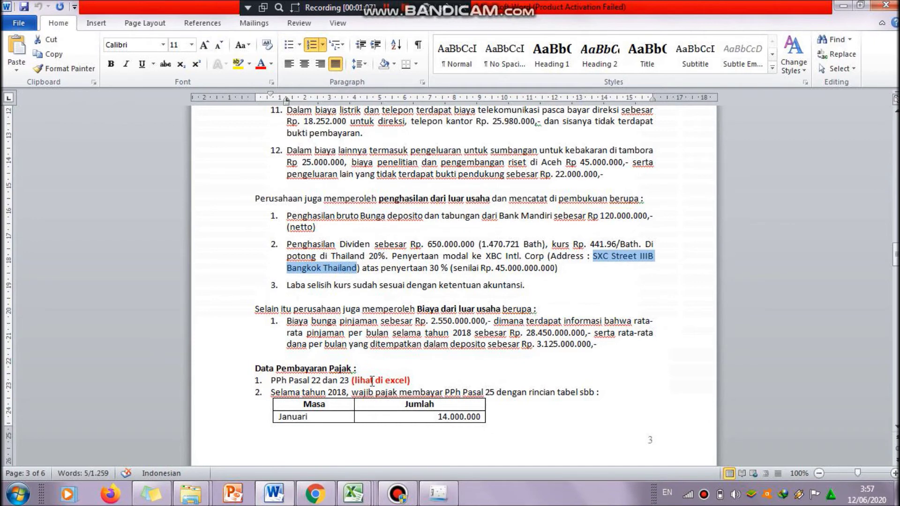
pyautogui.click(439, 493)
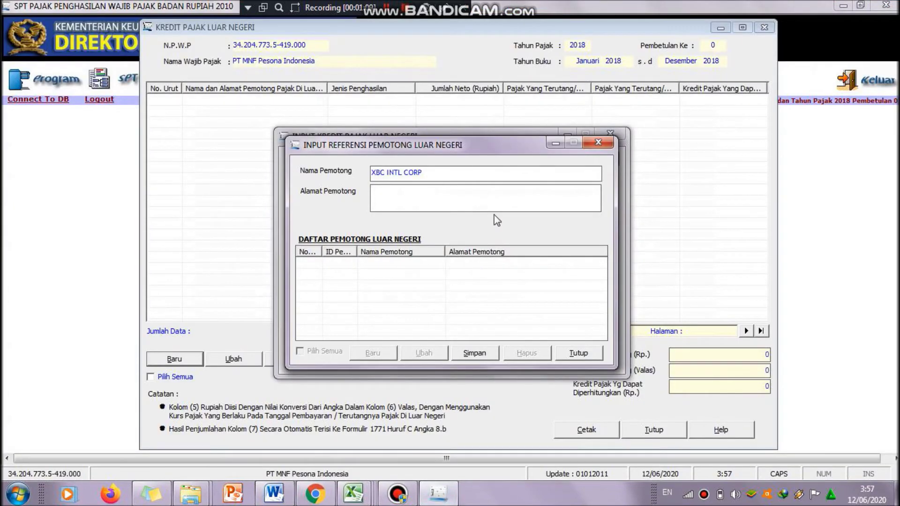
pyautogui.hotkey('ctrl', 'v')
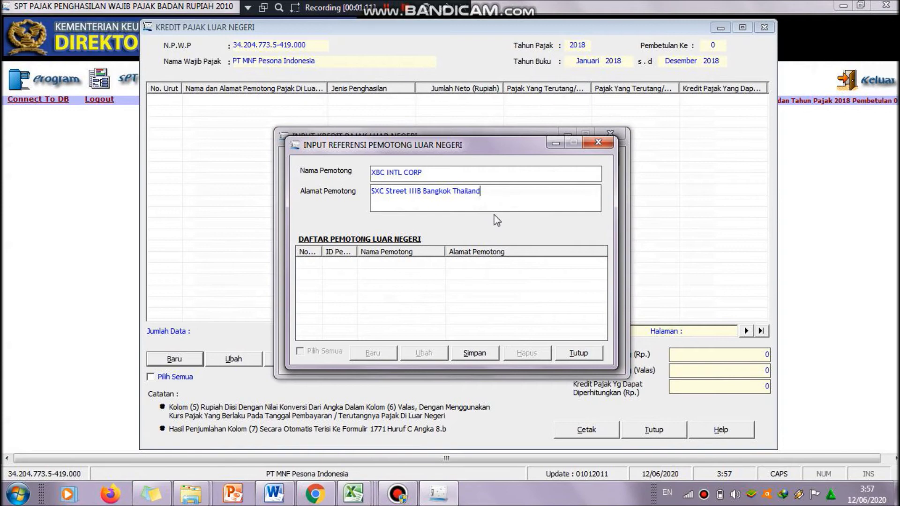
# Save the withholder, decline adding another, and close the reference list
pyautogui.click(474, 353)
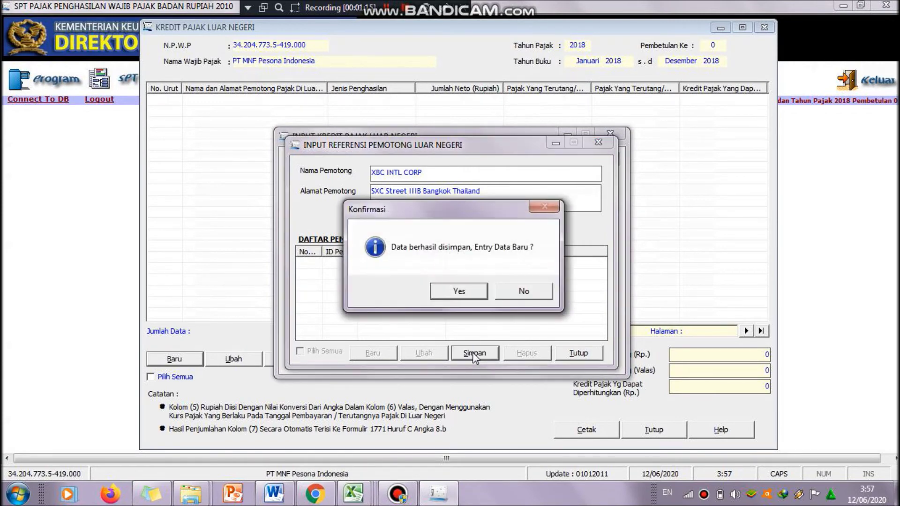
pyautogui.click(511, 294)
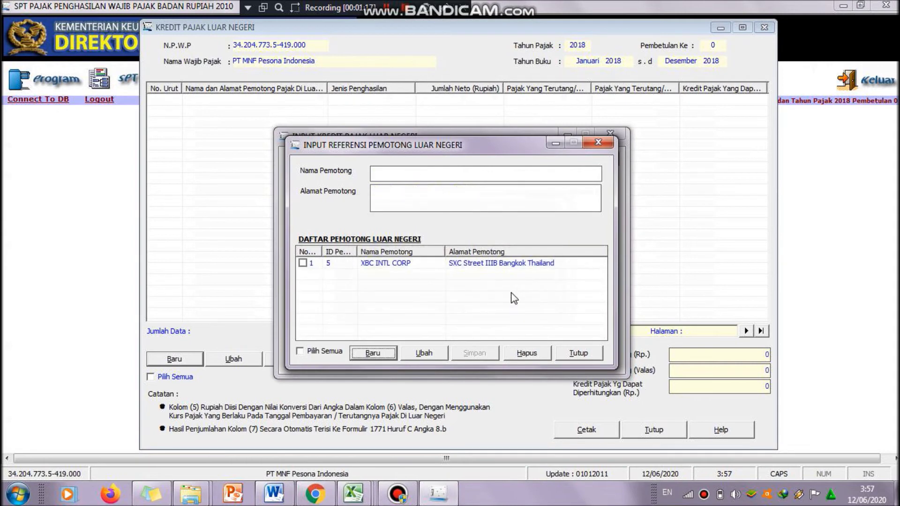
pyautogui.click(578, 351)
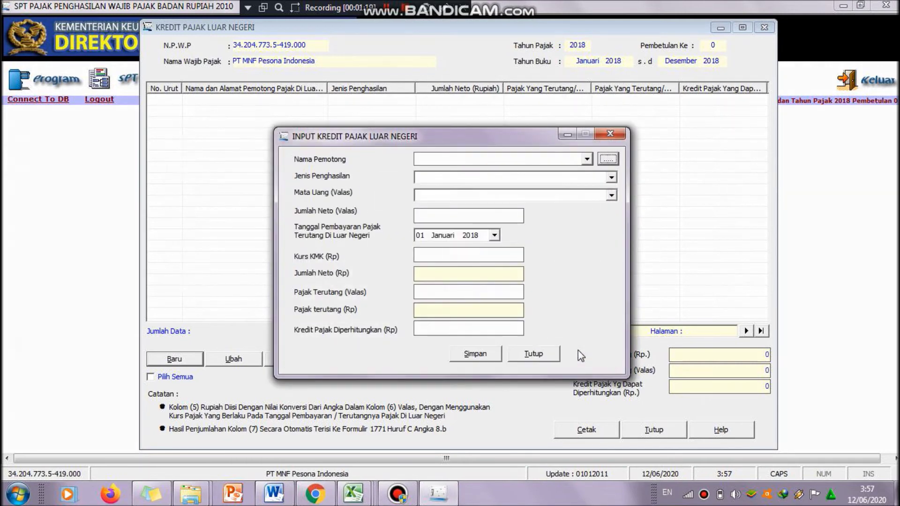
# Choose XBC INTL CORP as the withholder with income type Dividen
pyautogui.click(586, 159)
pyautogui.click(579, 171)
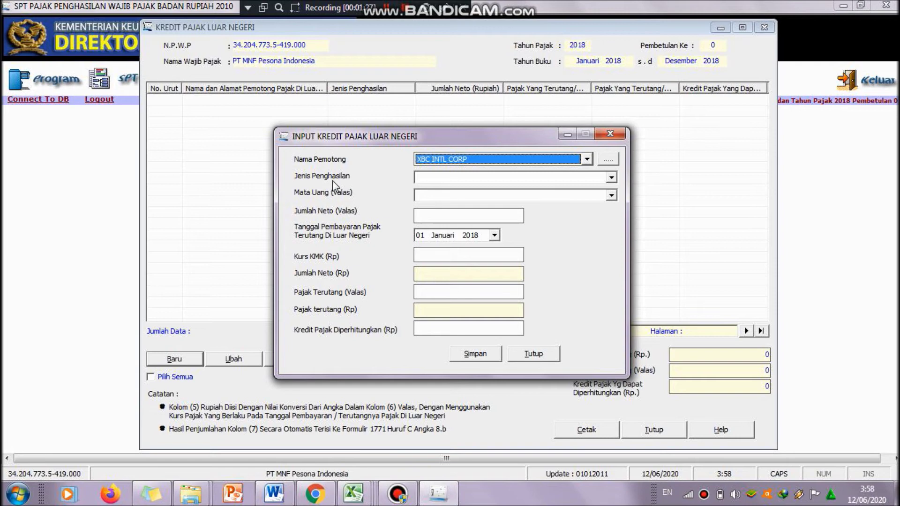
pyautogui.click(611, 178)
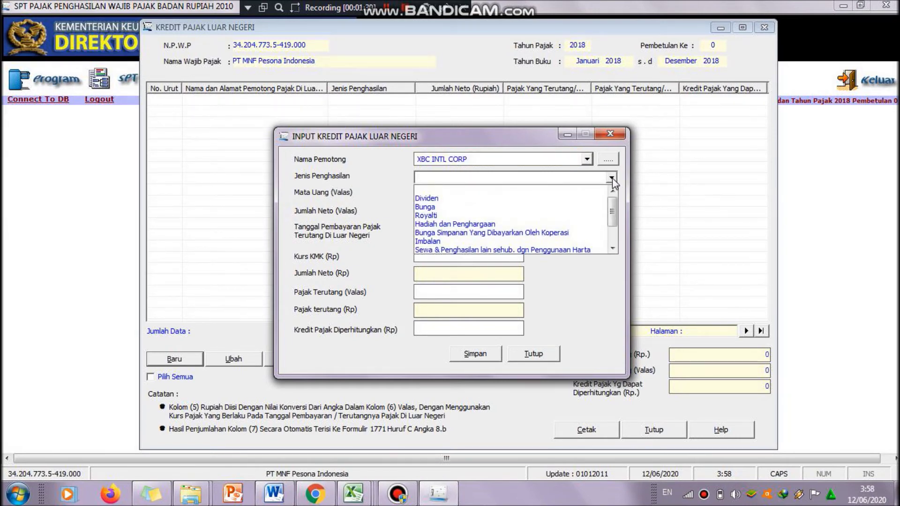
pyautogui.click(593, 196)
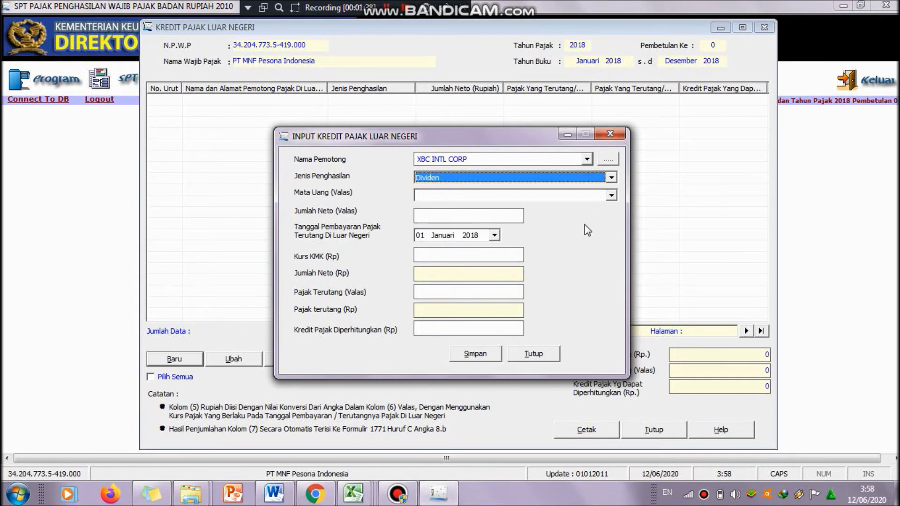
# Set the currency to Bath Thailand (BATH)
pyautogui.click(278, 497)
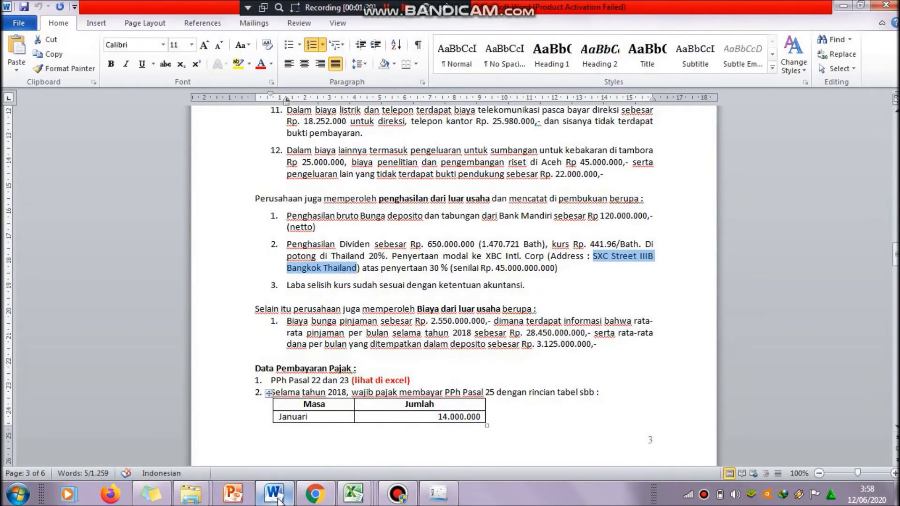
pyautogui.click(492, 254)
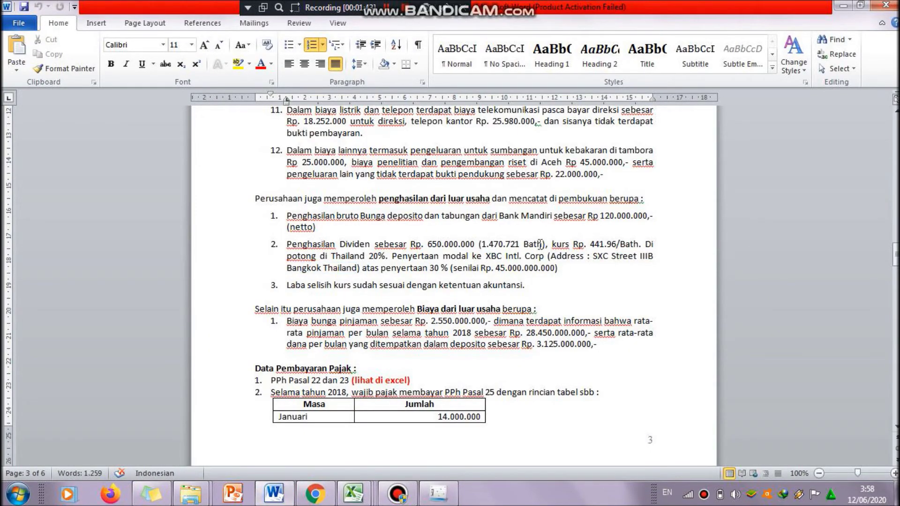
pyautogui.click(449, 494)
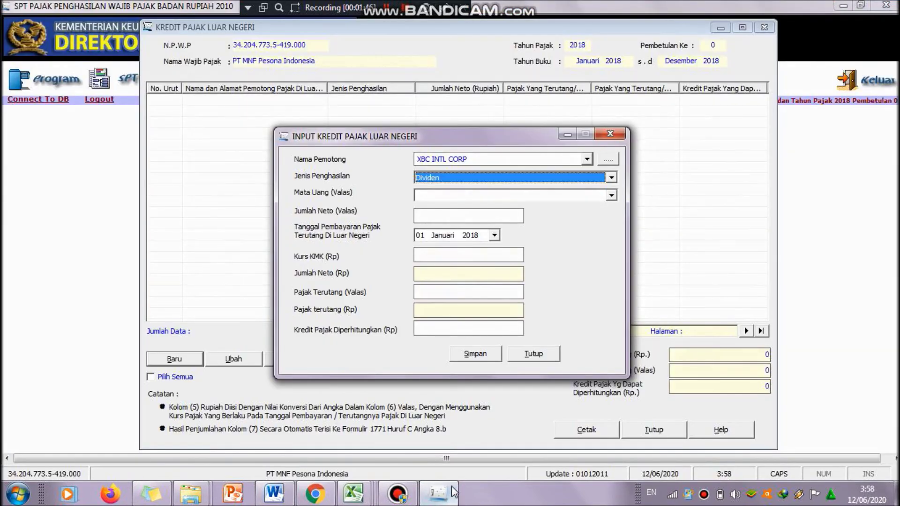
pyautogui.click(612, 197)
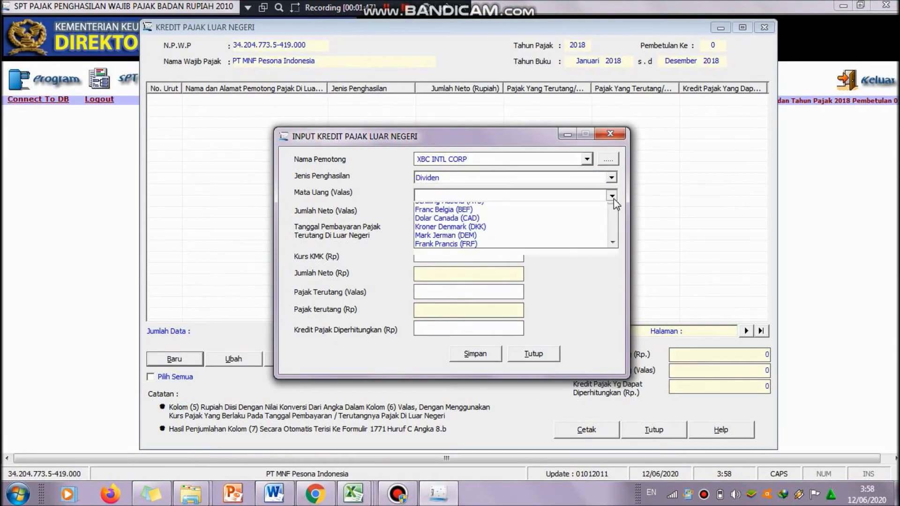
pyautogui.moveTo(613, 221); pyautogui.dragTo(615, 265)
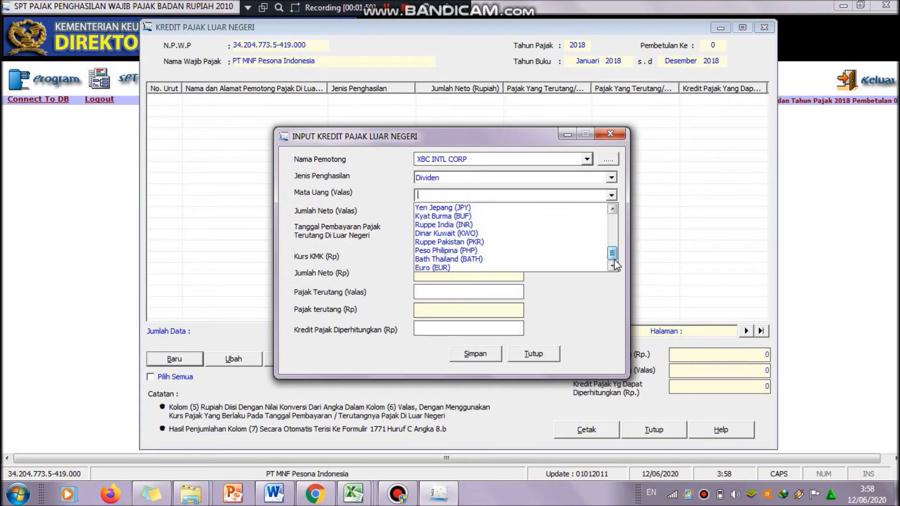
pyautogui.click(569, 260)
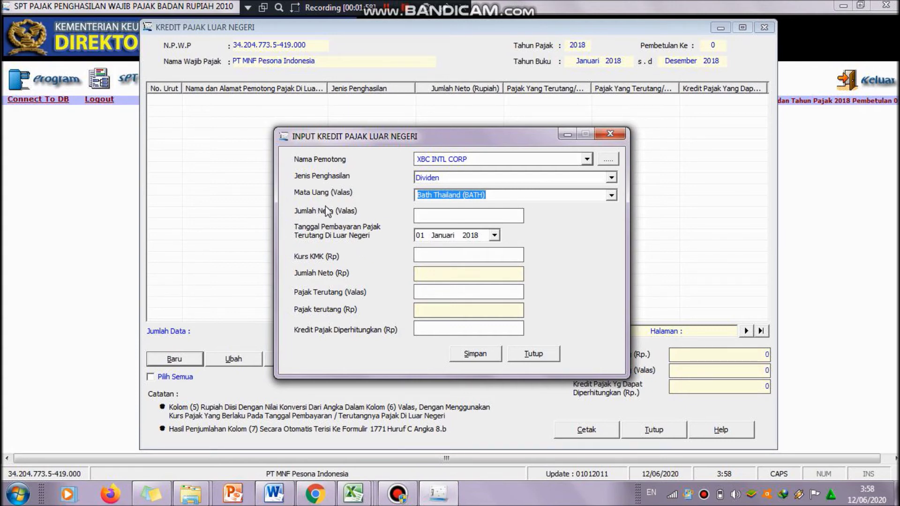
# Enter the net baht amount 1.470.721 in Jumlah Neto (Valas)
pyautogui.click(276, 495)
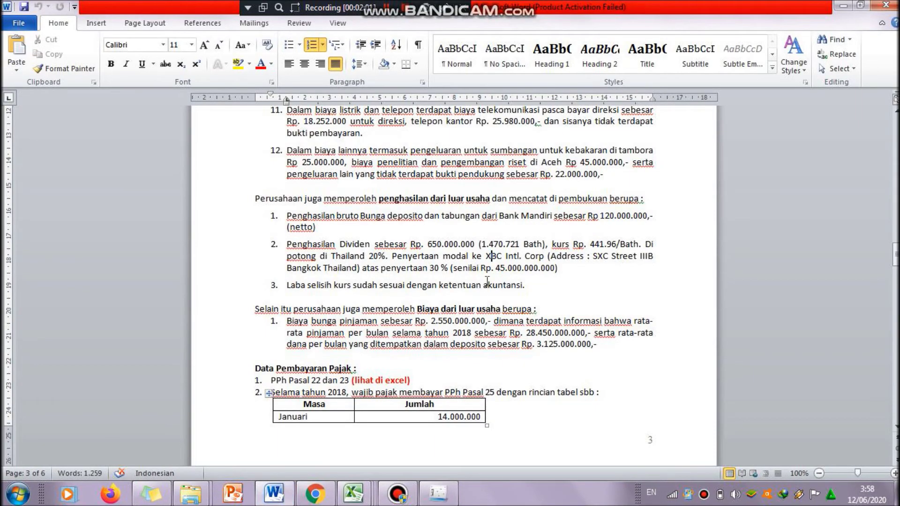
pyautogui.click(519, 247)
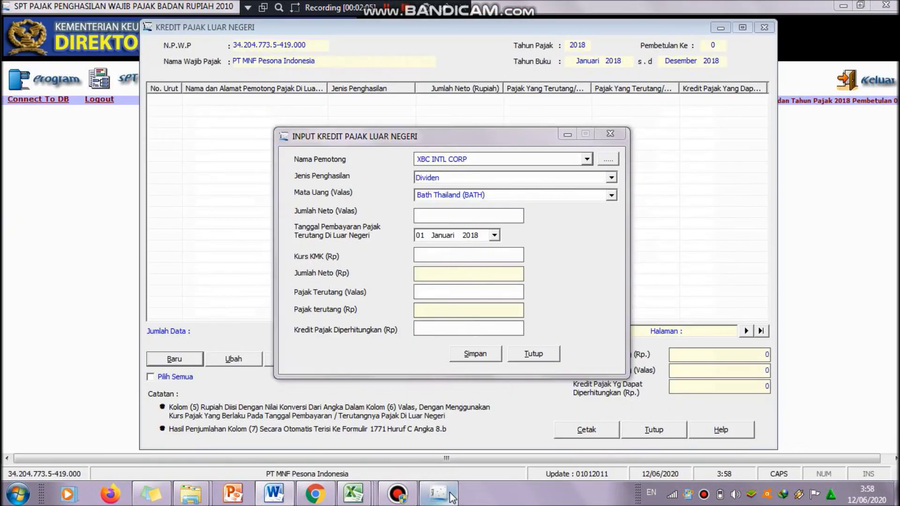
pyautogui.click(448, 494)
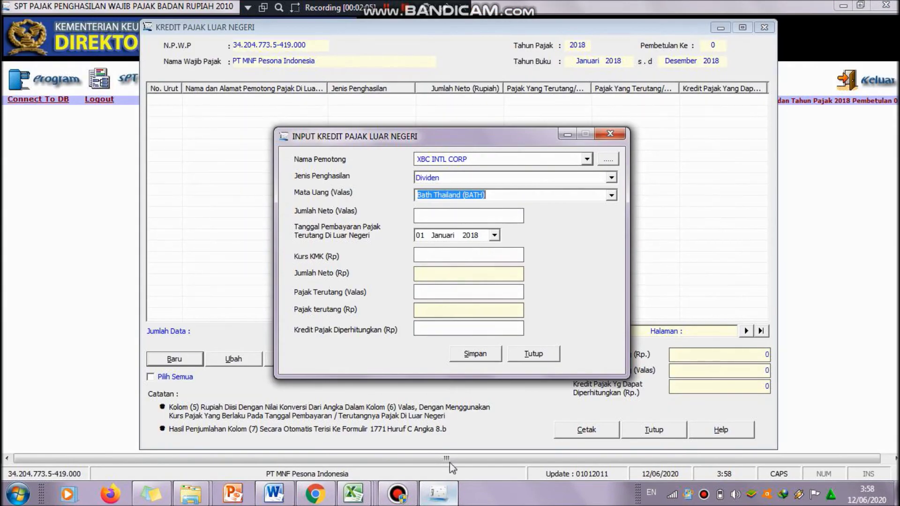
pyautogui.click(490, 217)
pyautogui.write('1.470.721,00')
pyautogui.press('Tab')
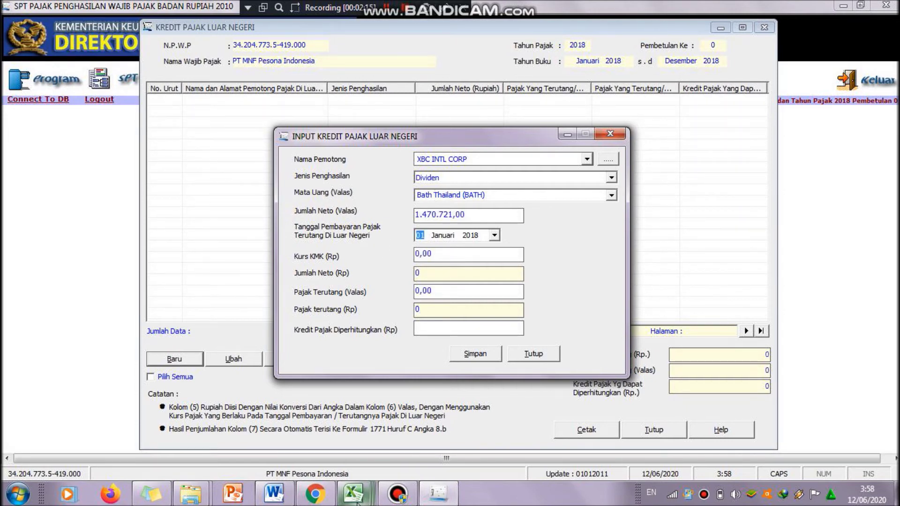
# Set the payment date to 12 Juli 2018 in the calendar
pyautogui.click(271, 500)
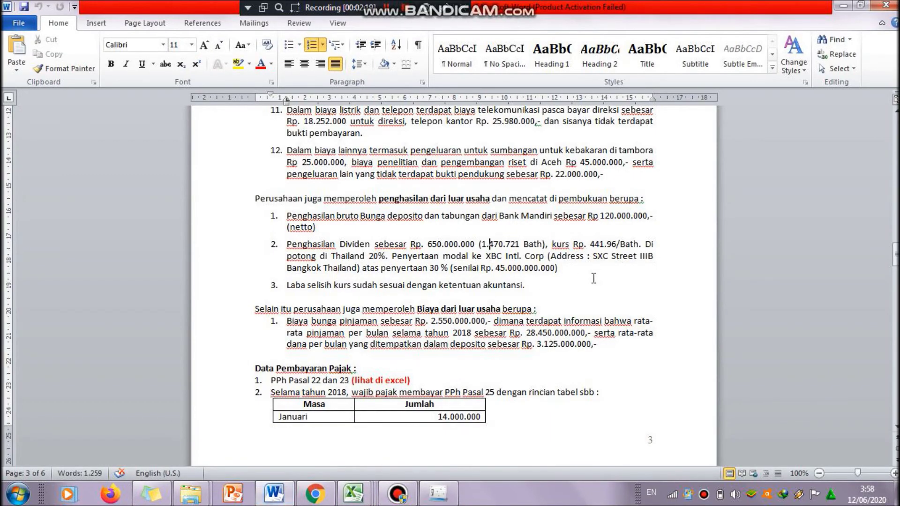
pyautogui.moveTo(896, 253); pyautogui.dragTo(896, 253)
pyautogui.click(438, 493)
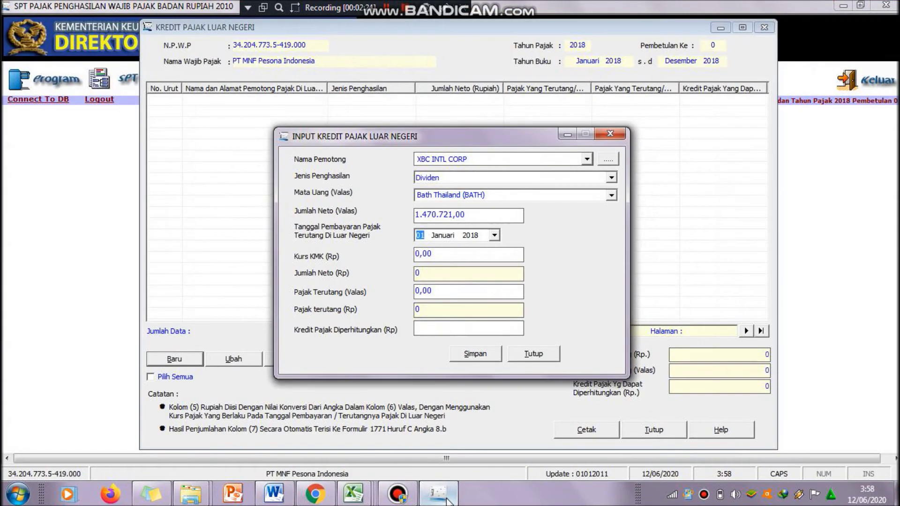
pyautogui.click(496, 235)
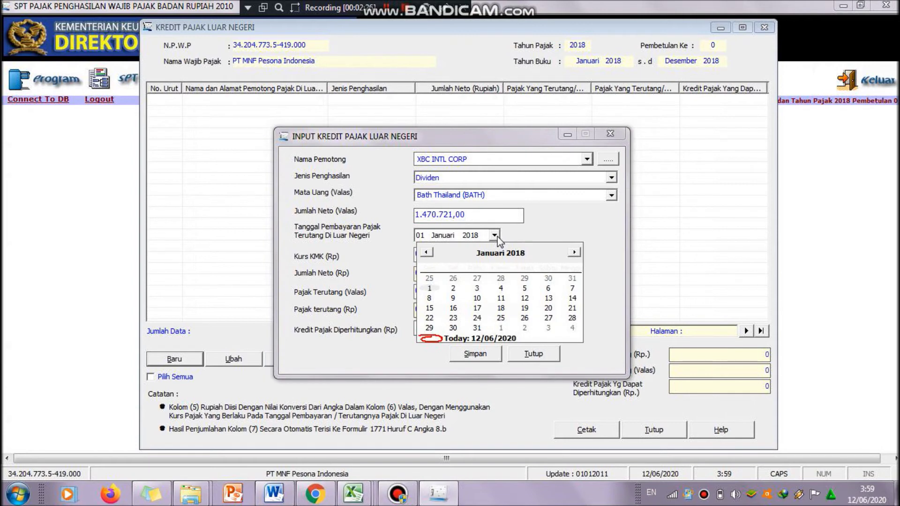
pyautogui.click(574, 253)
pyautogui.click(574, 252)
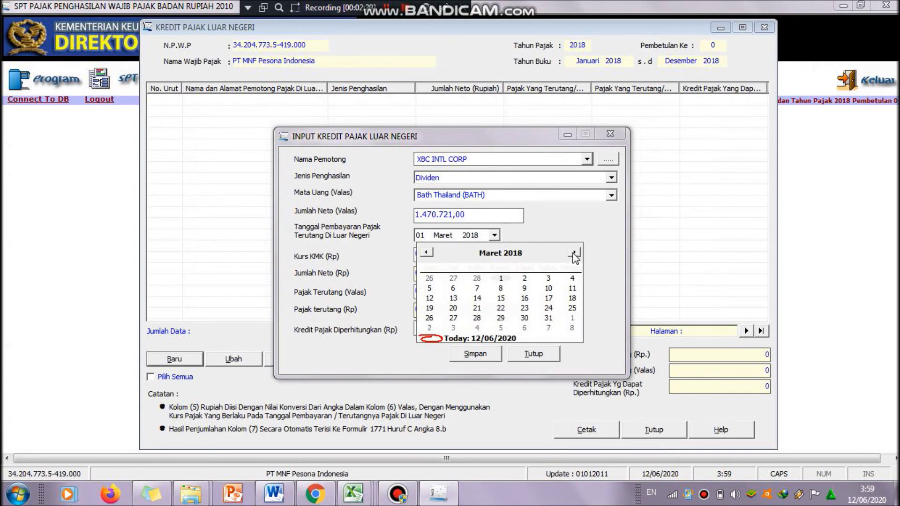
pyautogui.click(574, 253)
pyautogui.click(574, 253)
pyautogui.click(574, 253)
pyautogui.click(574, 253)
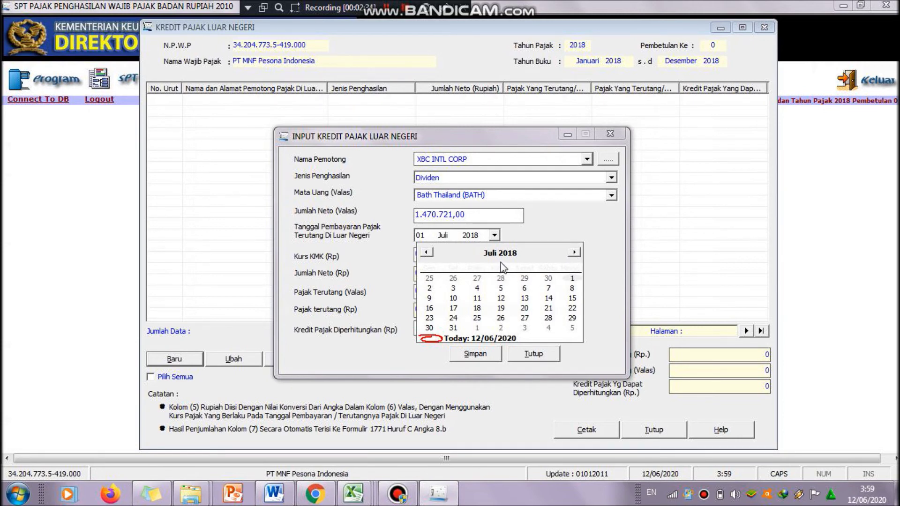
pyautogui.click(501, 298)
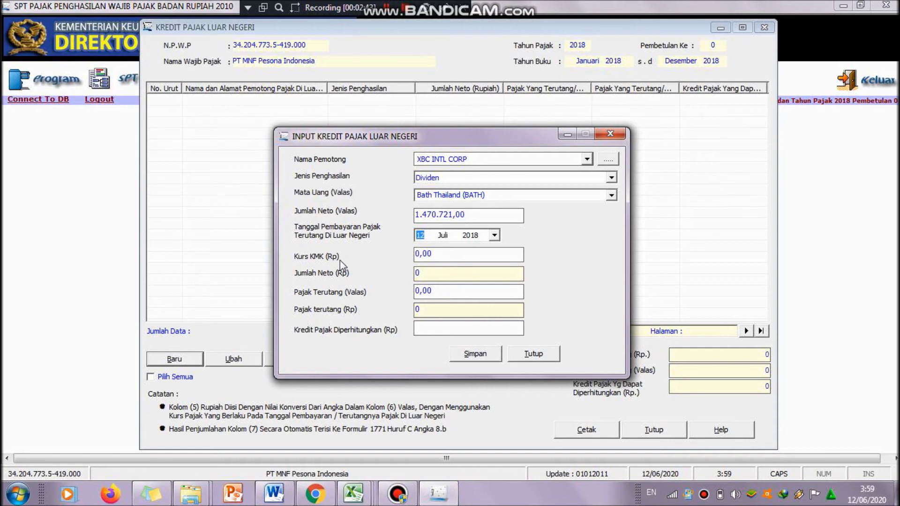
# Enter 441,960 as the Kurs KMK exchange rate to compute the rupiah amount
pyautogui.click(277, 497)
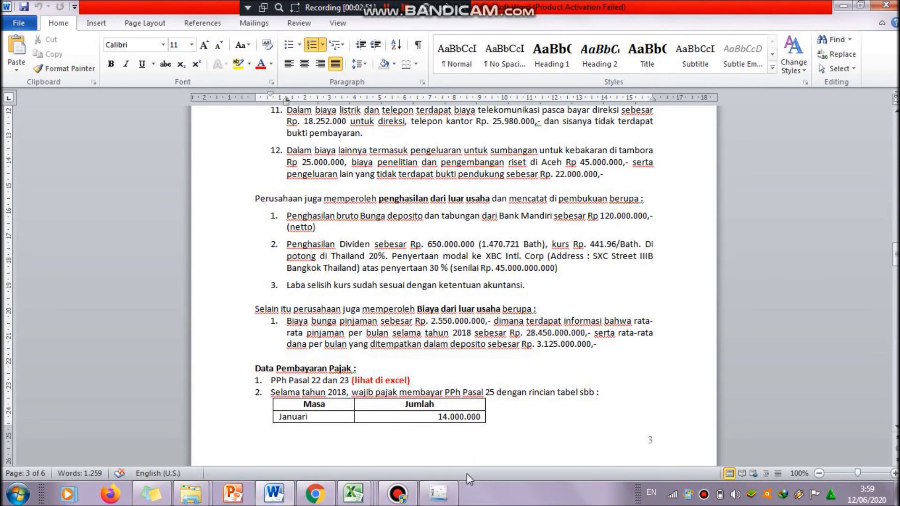
pyautogui.click(439, 493)
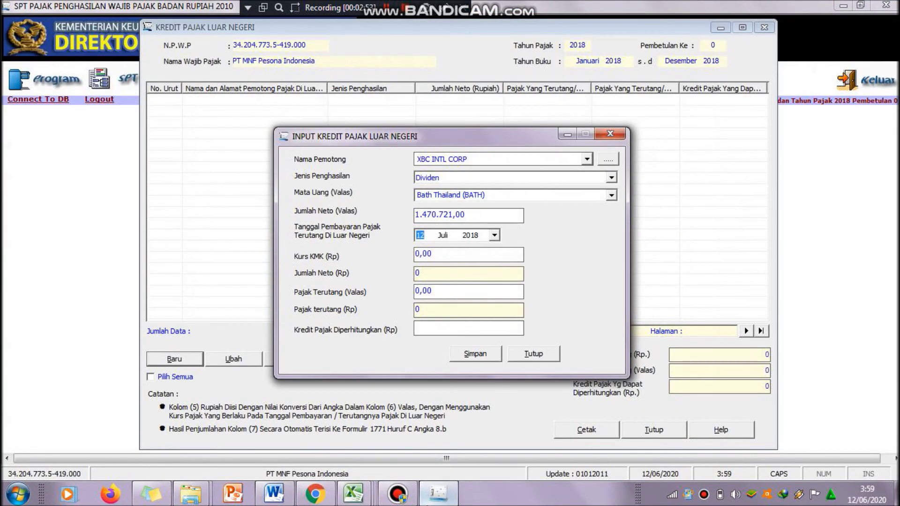
pyautogui.click(480, 255)
pyautogui.write('441,960')
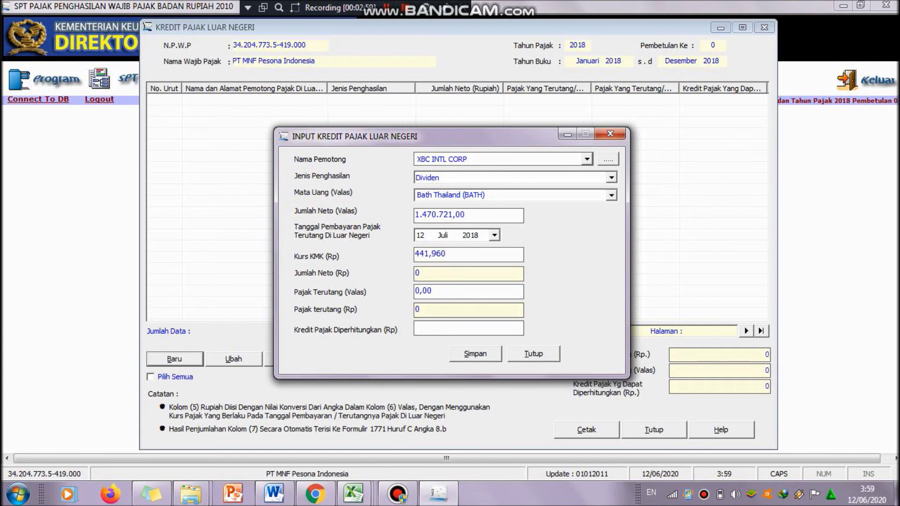
pyautogui.press('Tab')
pyautogui.click(274, 493)
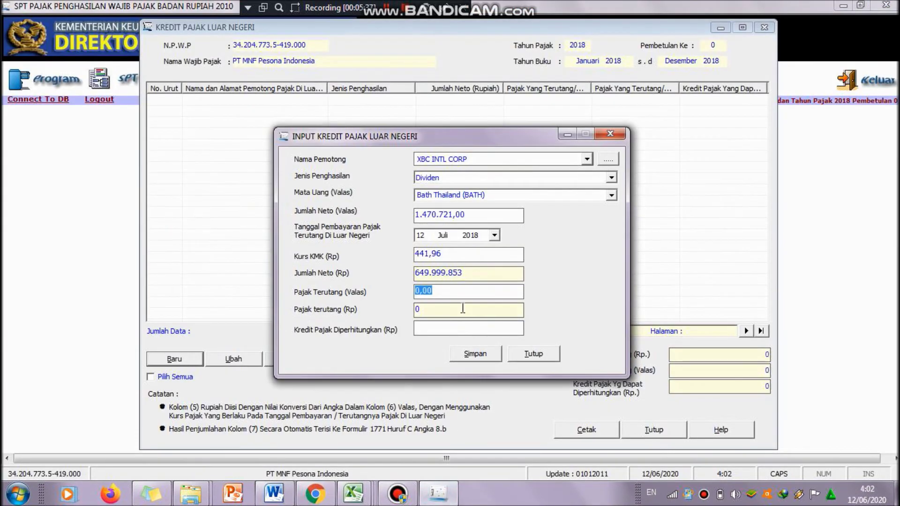
pyautogui.click(461, 295)
# In the reconciliation workbook, enter =D57/D55 in E56 to compute the rate
pyautogui.click(358, 497)
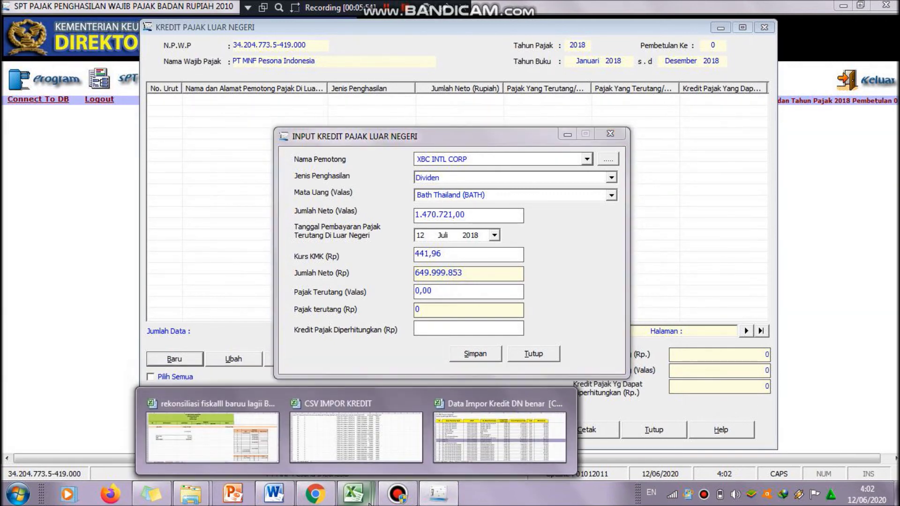
pyautogui.click(260, 460)
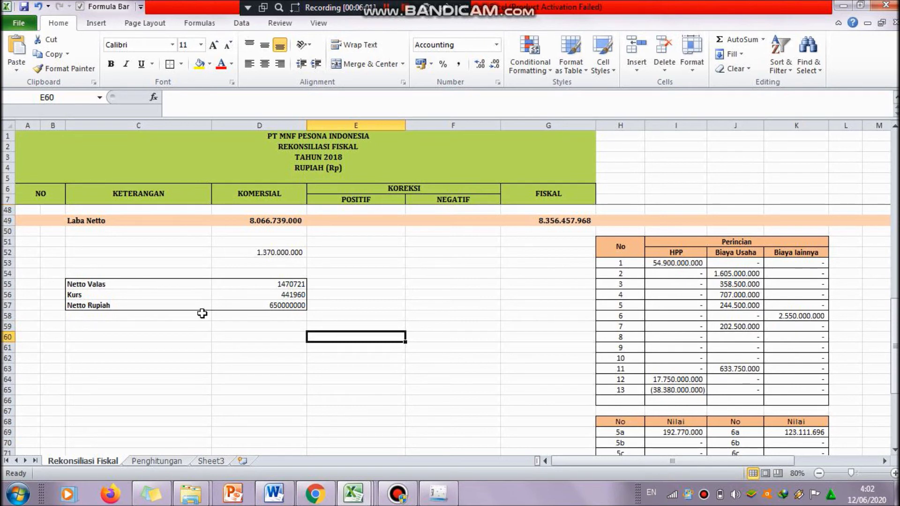
pyautogui.click(331, 294)
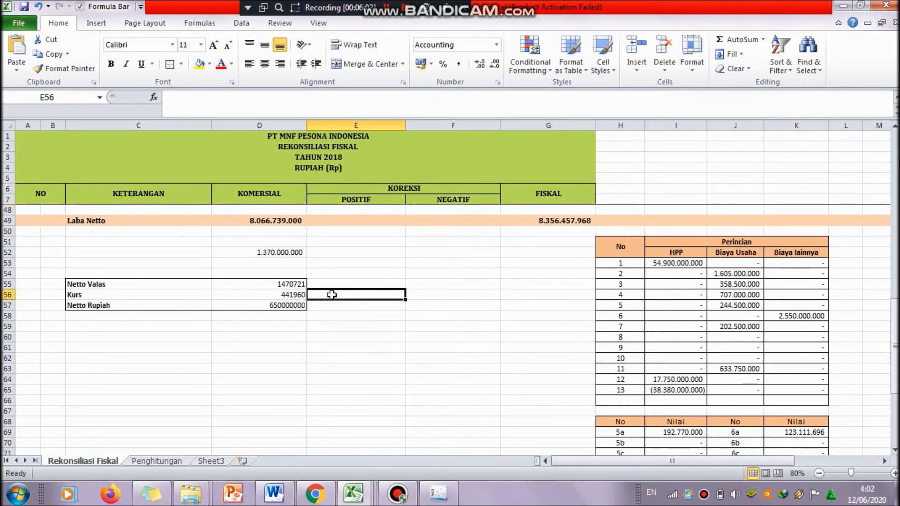
pyautogui.write('=')
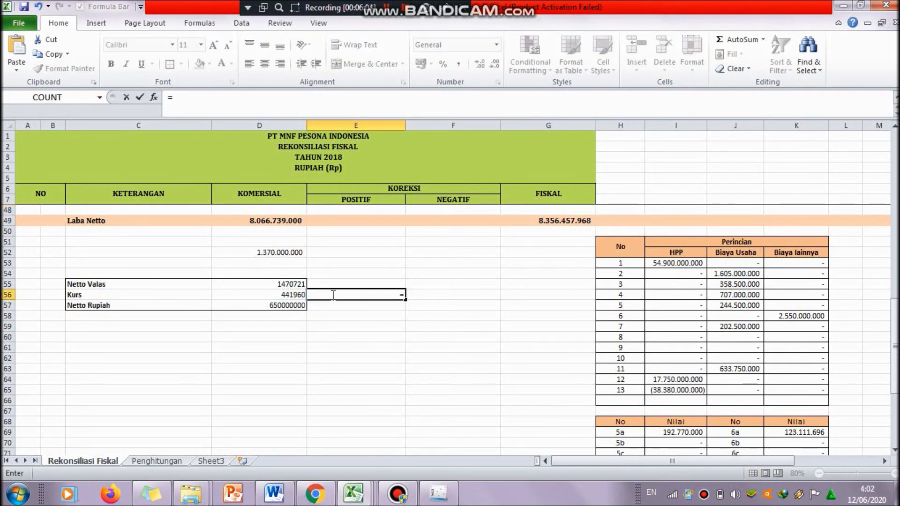
pyautogui.click(290, 305)
pyautogui.write('/')
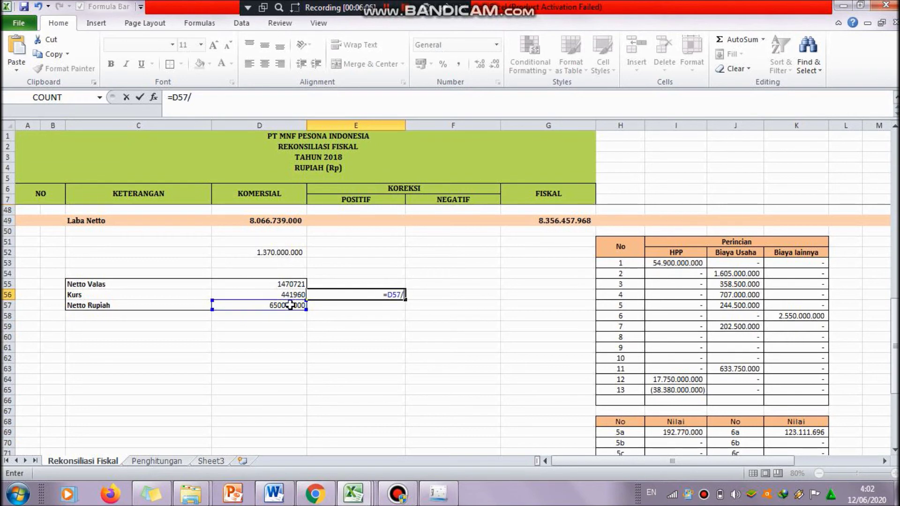
pyautogui.click(301, 283)
pyautogui.press('Return')
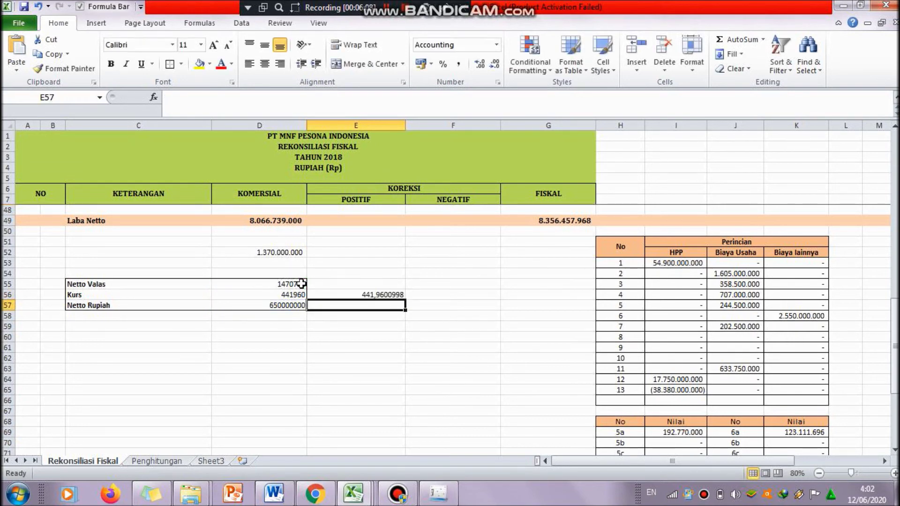
# Format E56 as Accounting so the rate shows Rp 442
pyautogui.click(359, 294)
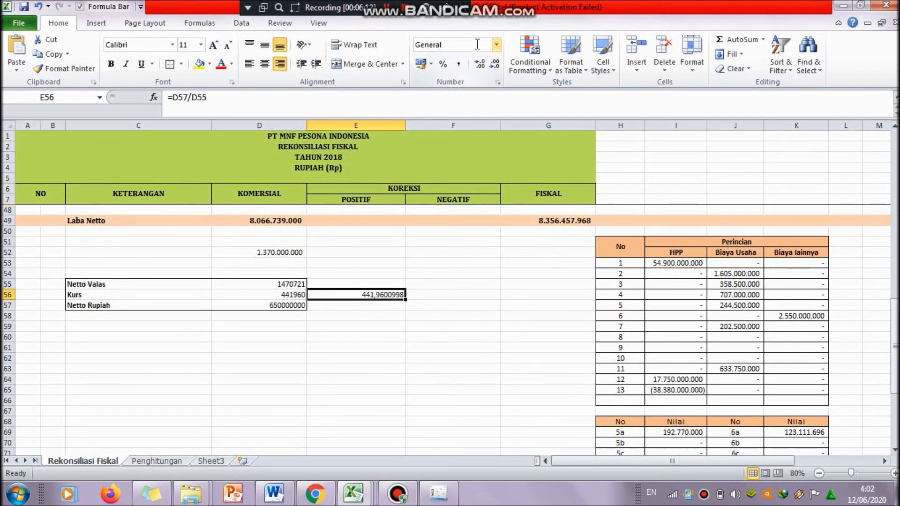
pyautogui.click(496, 45)
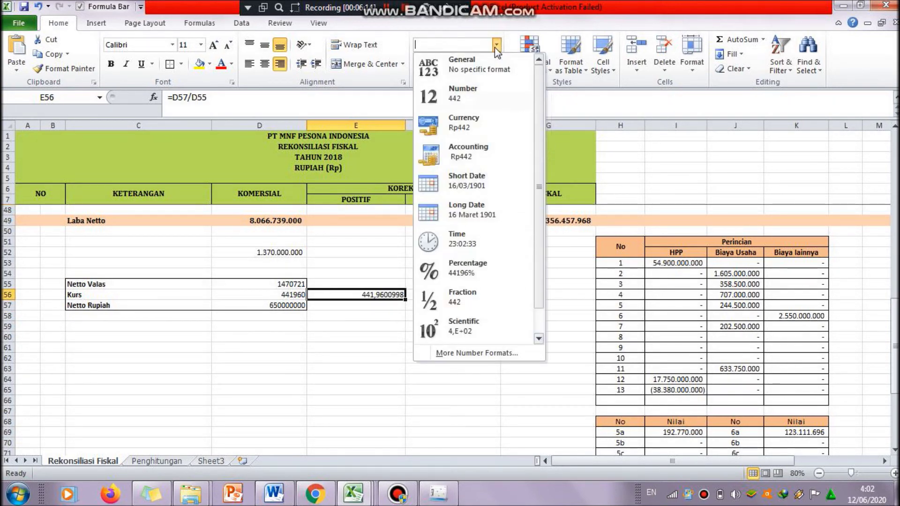
pyautogui.click(469, 154)
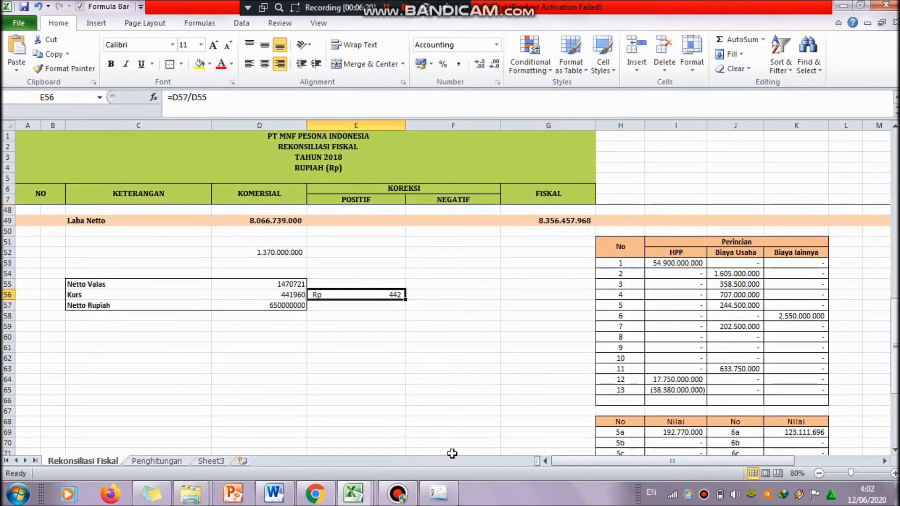
pyautogui.click(439, 493)
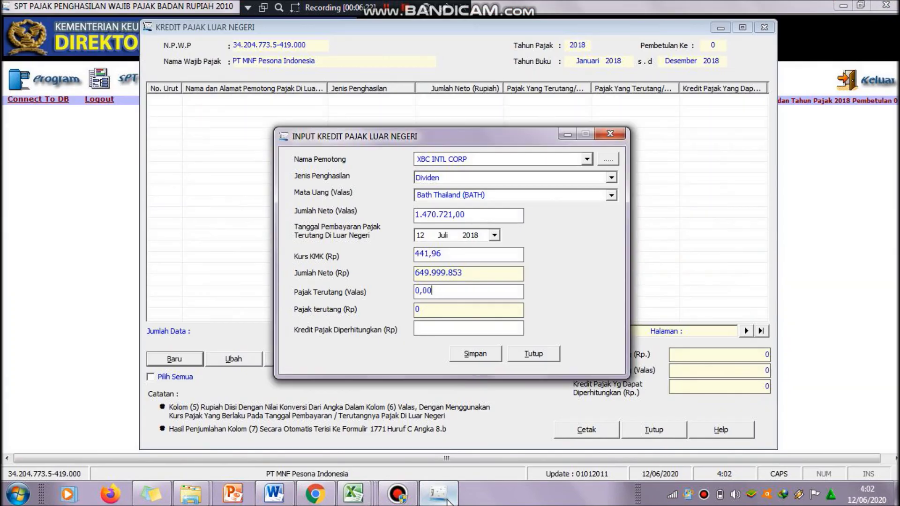
# Change the Kurs KMK to 442, giving a net Rp 650.058.682
pyautogui.click(447, 261)
pyautogui.press('BackSpace')
pyautogui.write('442')
pyautogui.press('Tab')
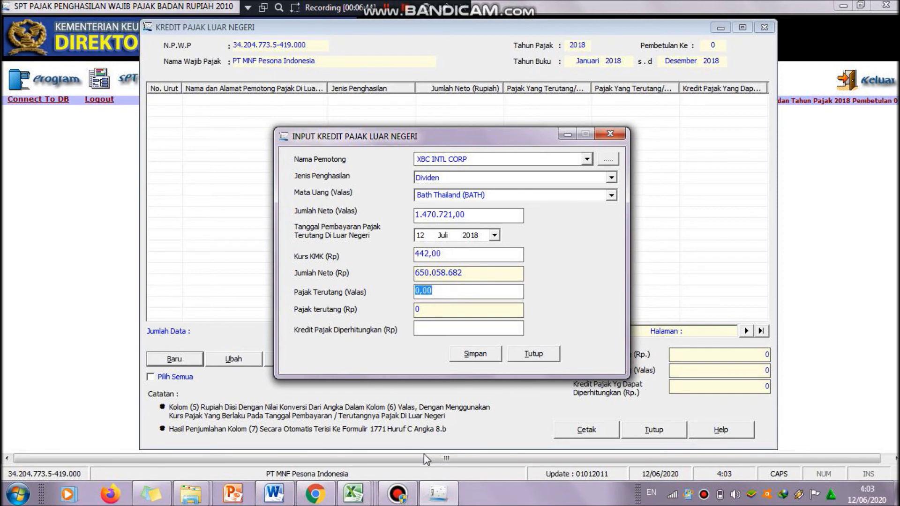
# Switch E56 in the reconciliation workbook to General format to see the unrounded rate
pyautogui.click(361, 478)
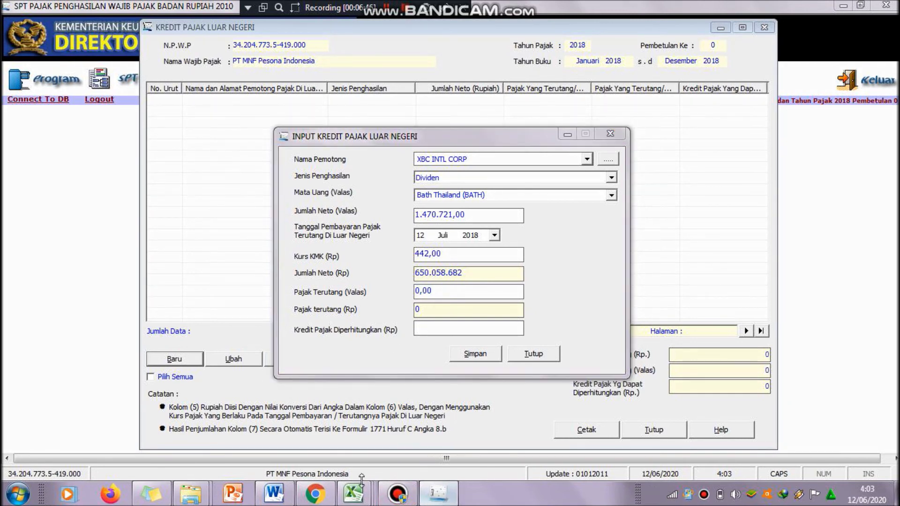
pyautogui.moveTo(354, 494)
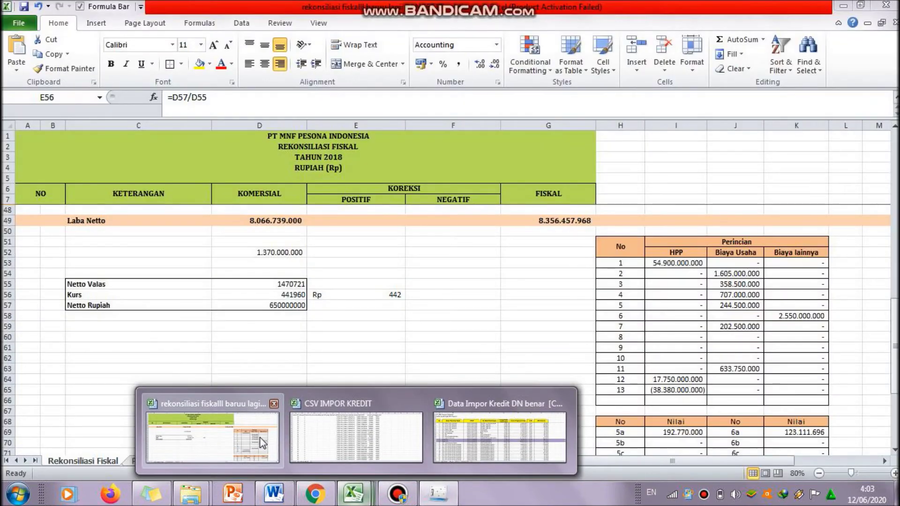
pyautogui.click(260, 438)
pyautogui.click(496, 45)
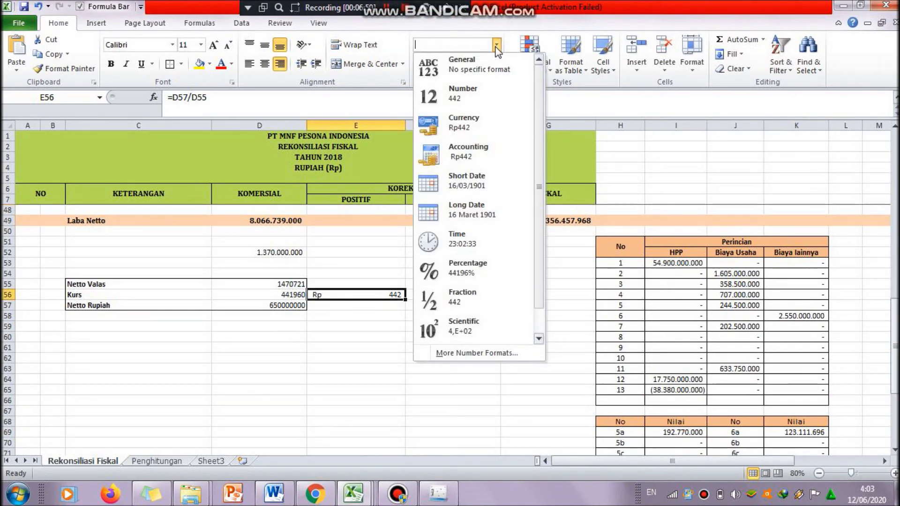
pyautogui.click(498, 70)
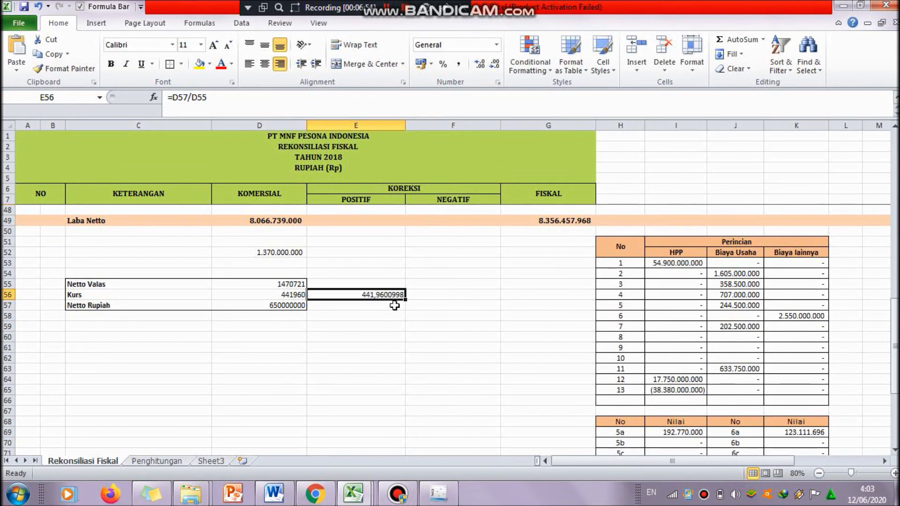
pyautogui.click(439, 494)
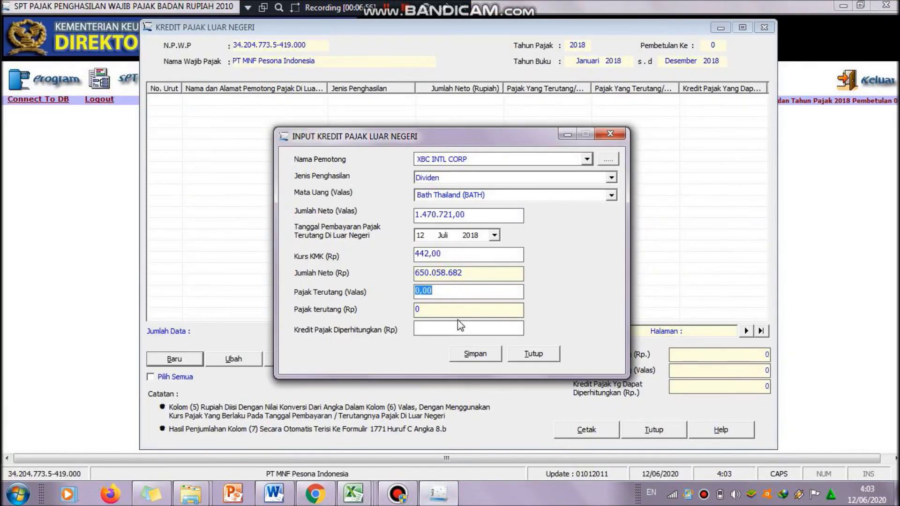
# Replace the Kurs KMK 442,00 with 441,96 and recalculate the rupiah amount
pyautogui.click(453, 256)
pyautogui.press('BackSpace')
pyautogui.write('441,')
pyautogui.moveTo(353, 493)
pyautogui.moveTo(218, 431)
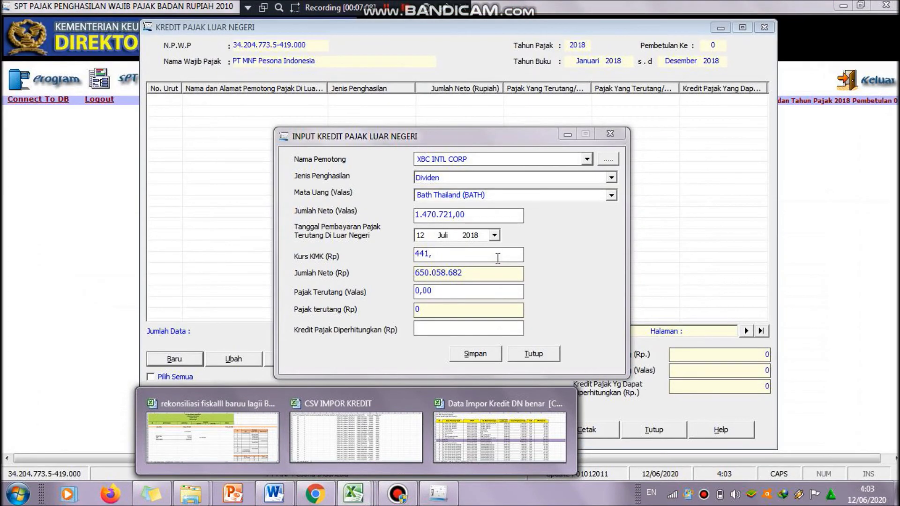
pyautogui.click(489, 255)
pyautogui.write('960099')
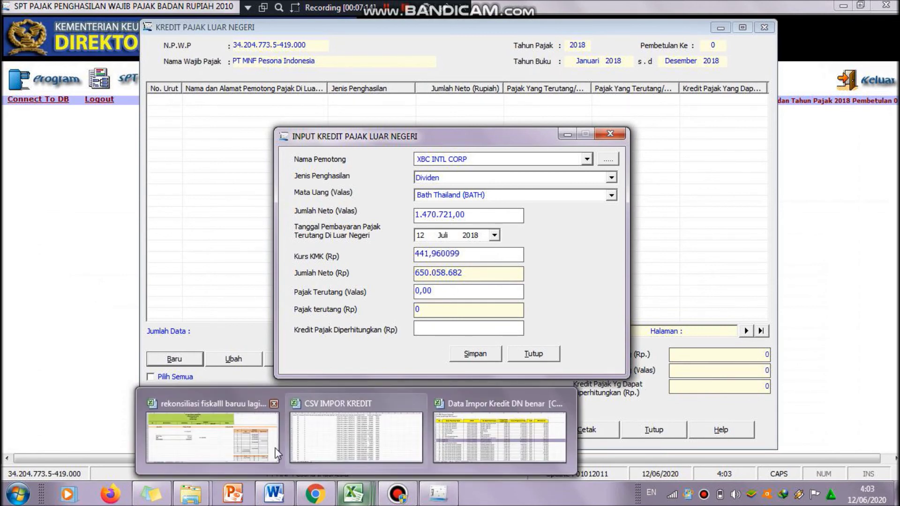
pyautogui.press('BackSpace')
pyautogui.press('BackSpace')
pyautogui.write('00')
pyautogui.press('Tab')
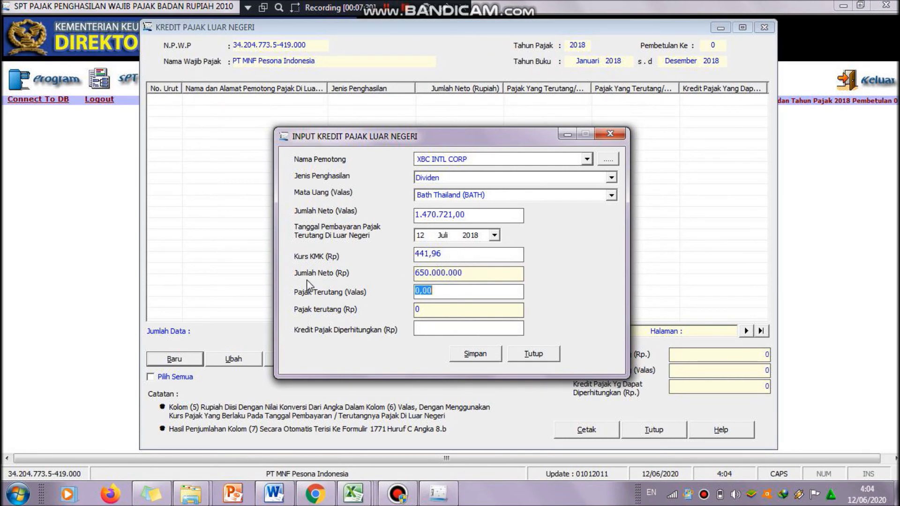
# Verify Jumlah Neto (Rp) reads 650.000.000 and open the Word case notes
pyautogui.click(478, 278)
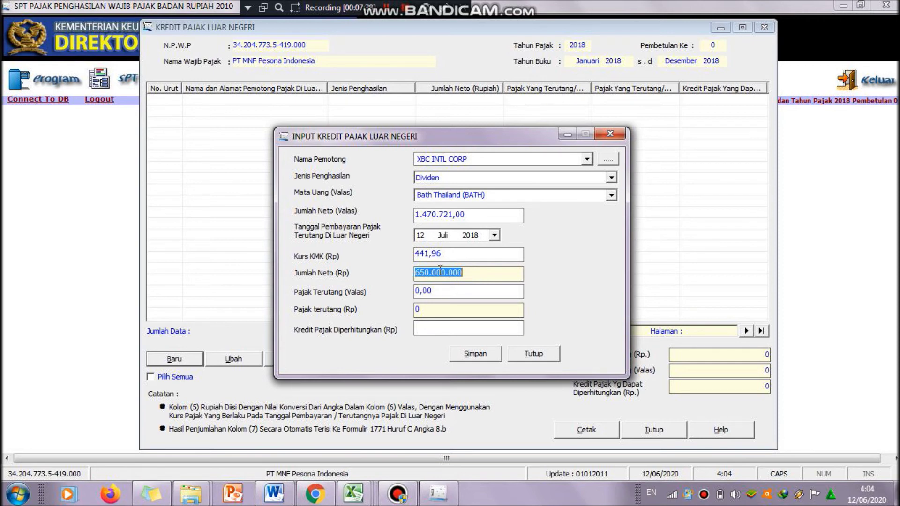
pyautogui.click(428, 290)
pyautogui.click(267, 495)
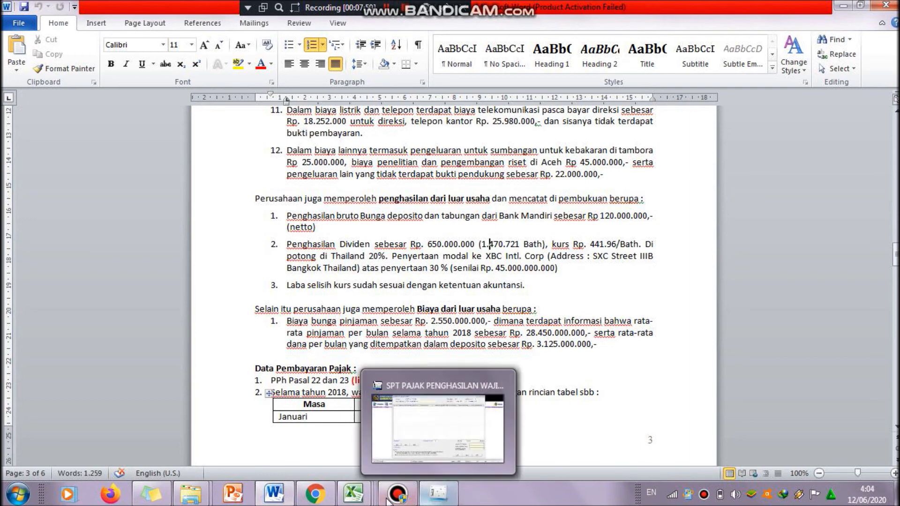
# Enter =D55*20% in D58 of the reconciliation workbook, giving 294144,2
pyautogui.click(243, 448)
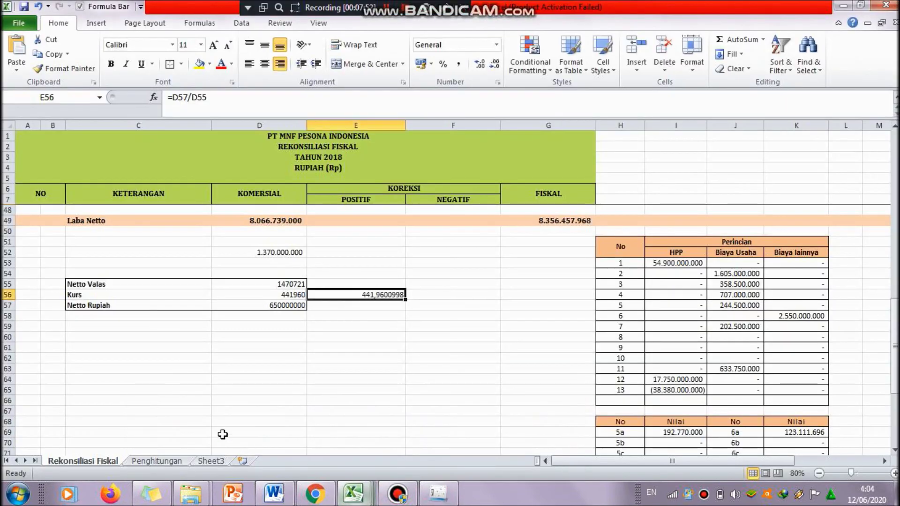
pyautogui.click(262, 318)
pyautogui.write('=')
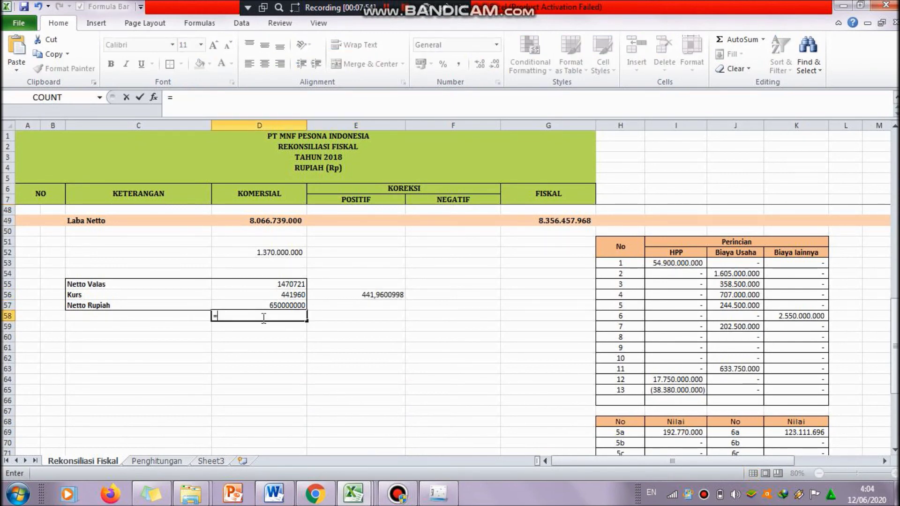
pyautogui.click(293, 283)
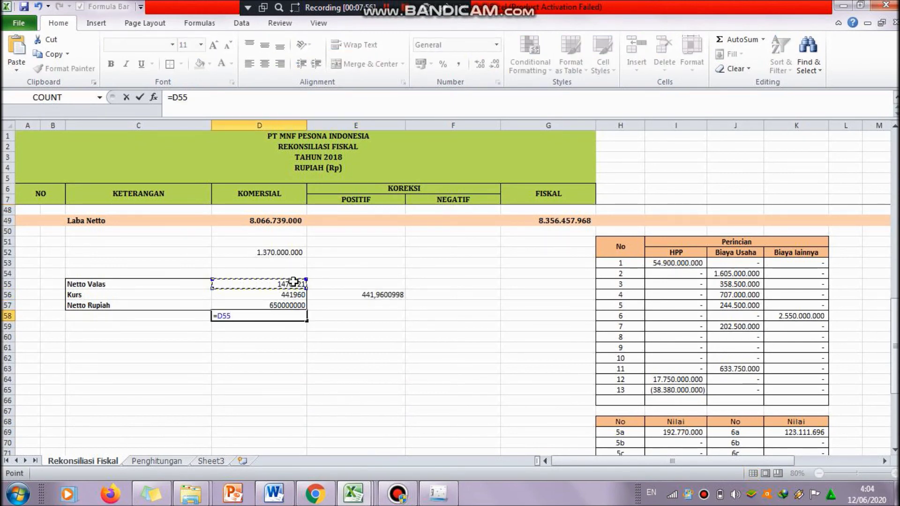
pyautogui.write('*20%')
pyautogui.press('Return')
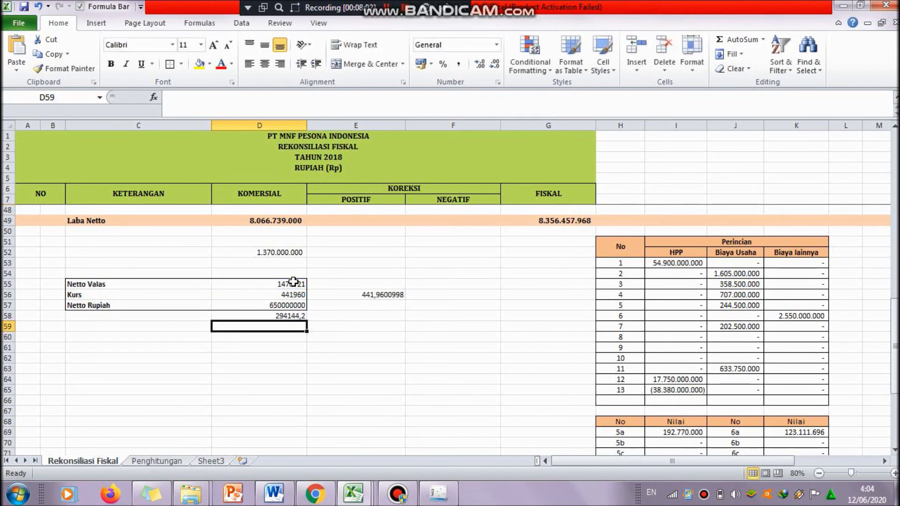
pyautogui.click(295, 316)
pyautogui.moveTo(454, 505)
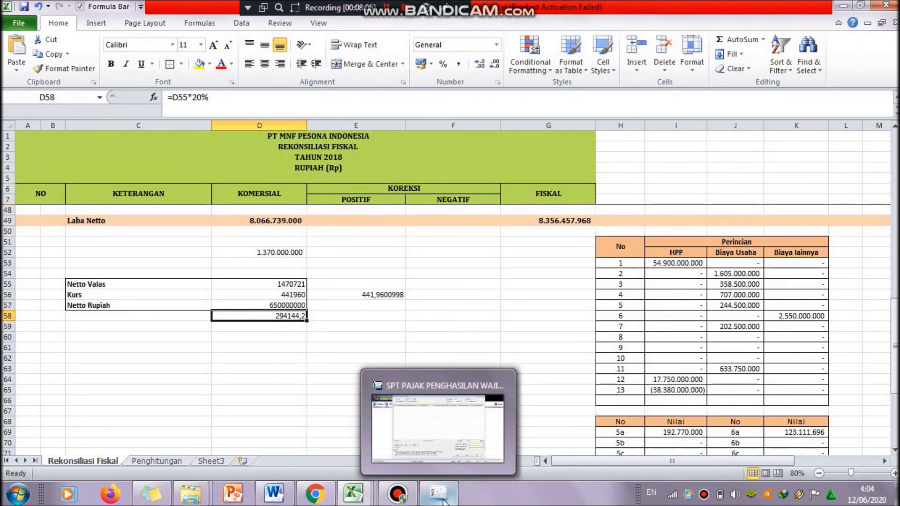
pyautogui.click(427, 375)
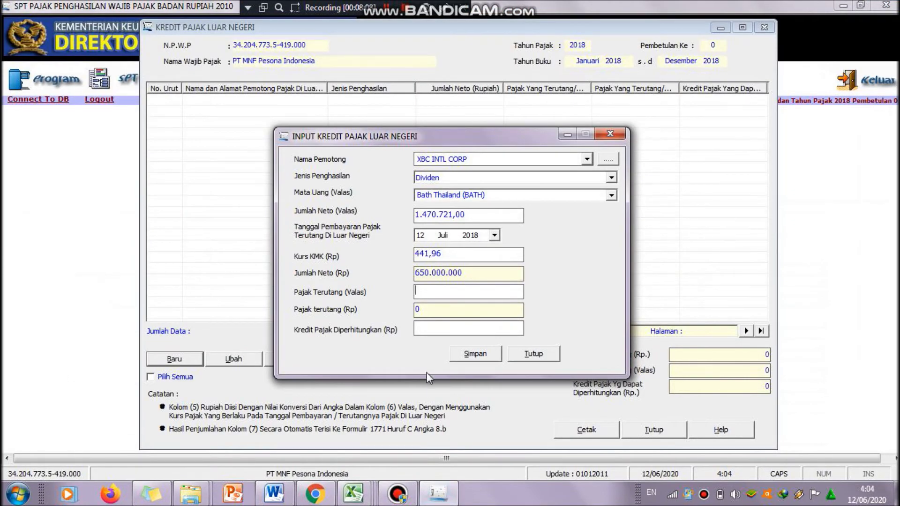
# Enter foreign tax due of 294.144,20 baht, giving Pajak terutang of Rp 130.000.000
pyautogui.moveTo(352, 498)
pyautogui.moveTo(248, 433)
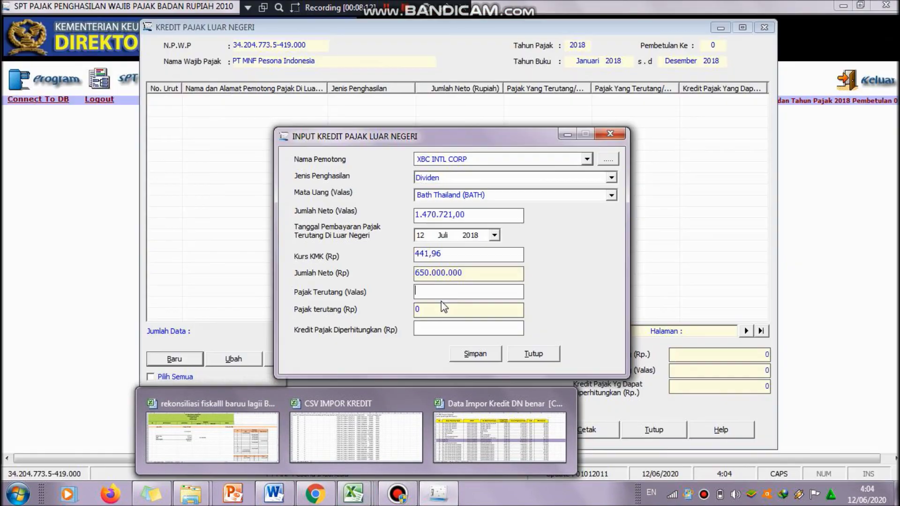
pyautogui.write('29')
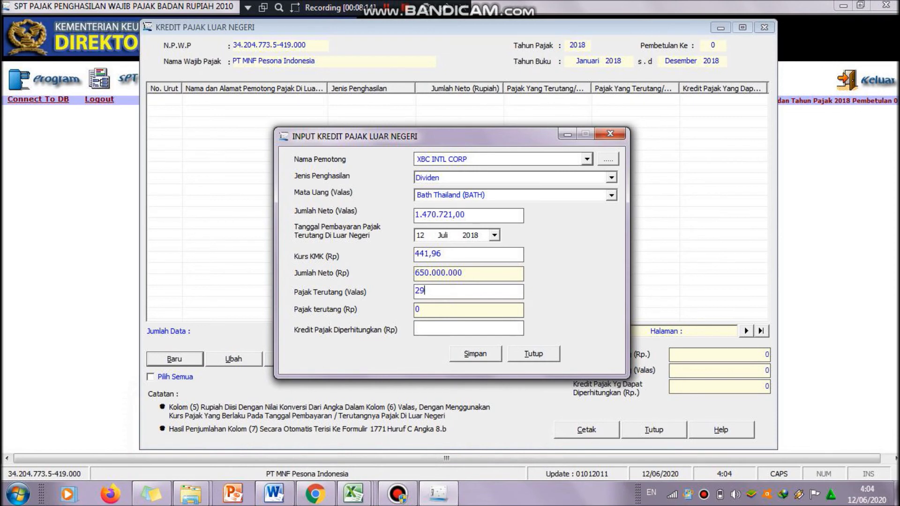
pyautogui.write('4.144,2')
pyautogui.press('Tab')
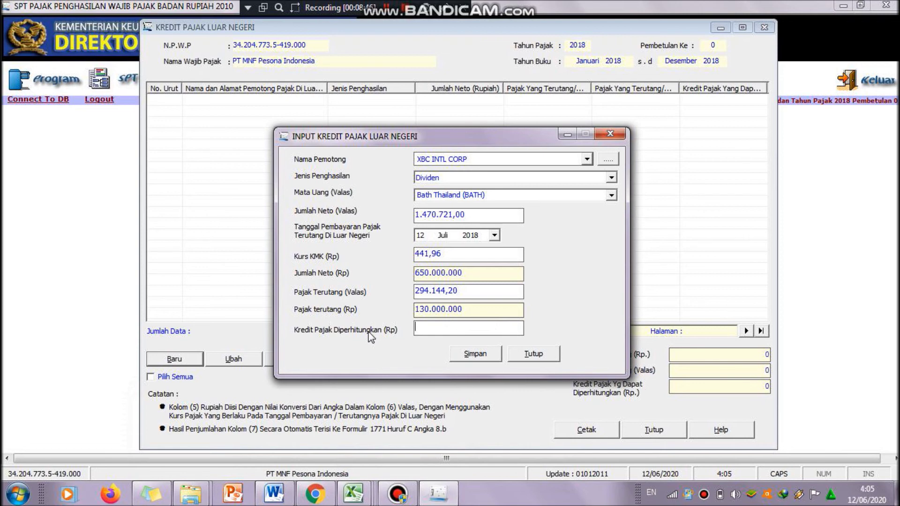
# Bring up the Excel fiscal reconciliation workbook on its Penghitungan sheet
pyautogui.click(359, 490)
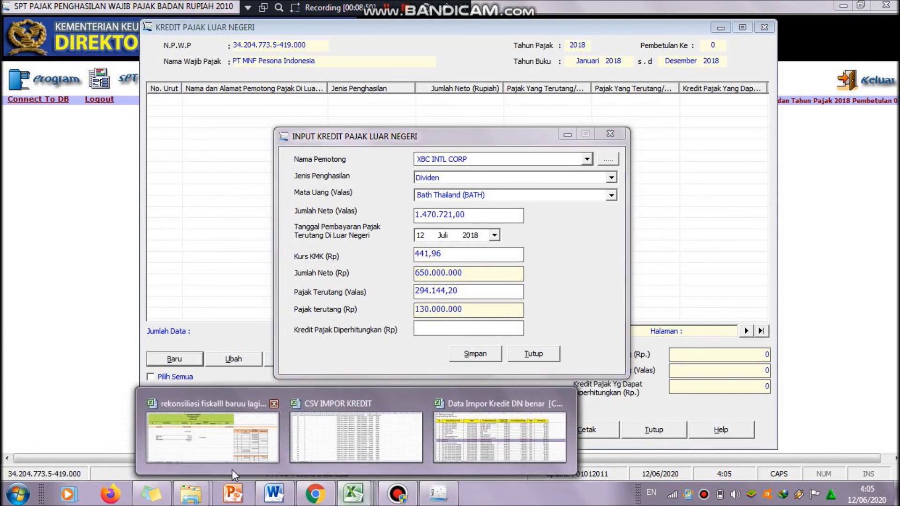
pyautogui.click(227, 452)
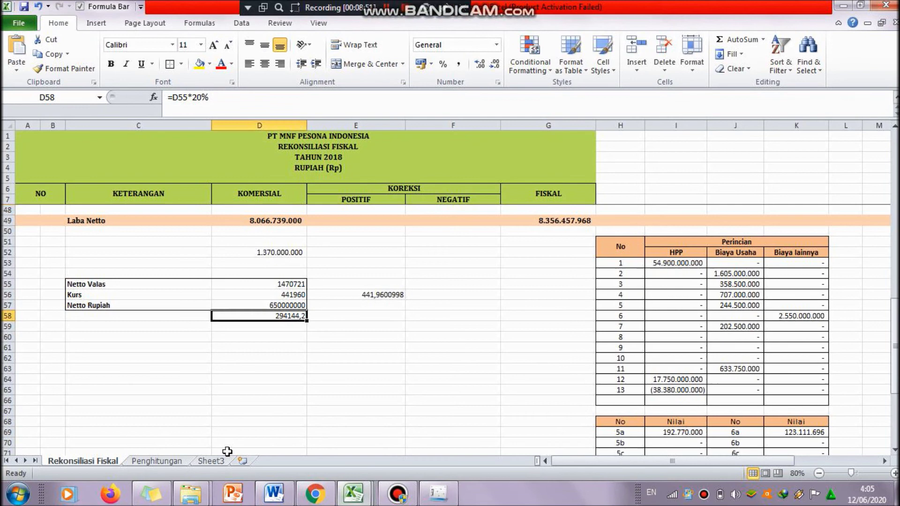
pyautogui.click(172, 462)
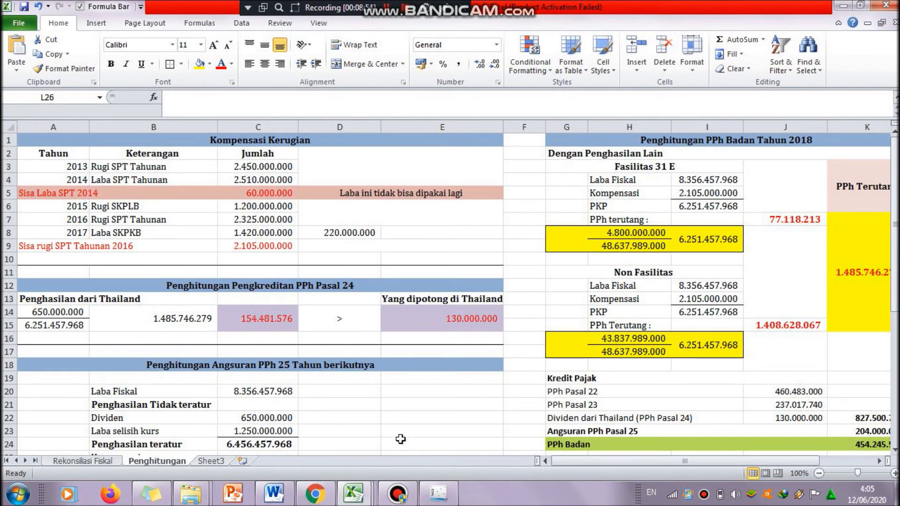
pyautogui.moveTo(566, 463); pyautogui.dragTo(565, 462)
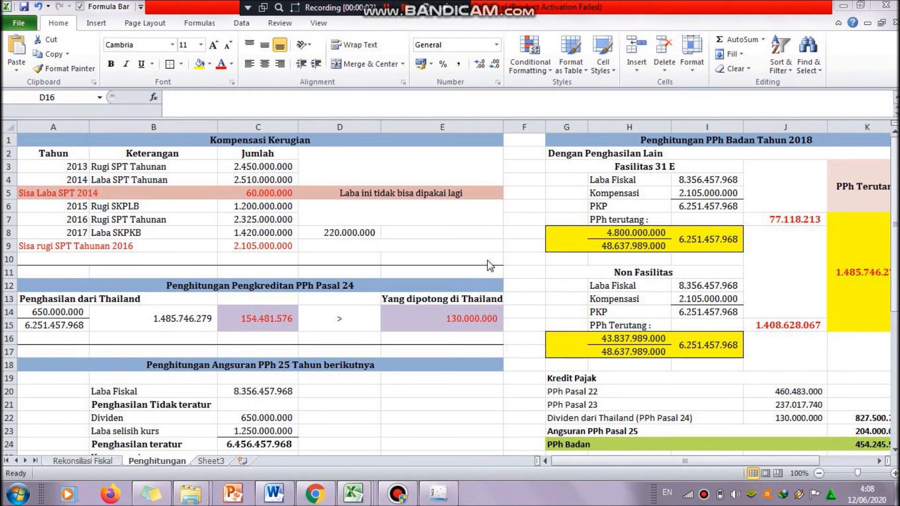
pyautogui.click(72, 312)
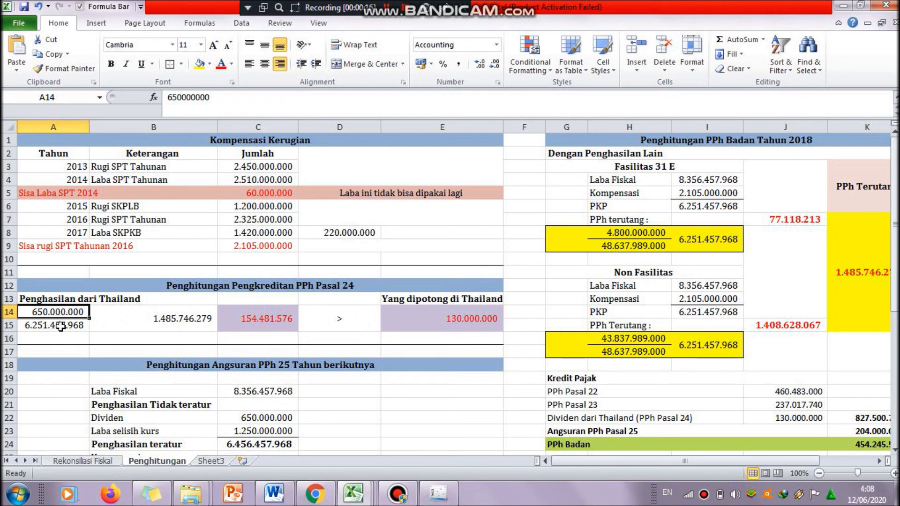
pyautogui.click(61, 327)
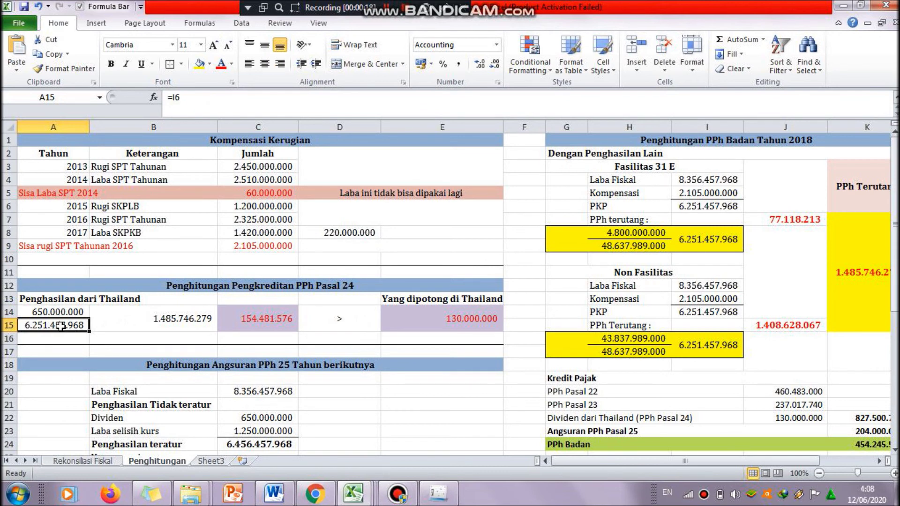
pyautogui.click(705, 210)
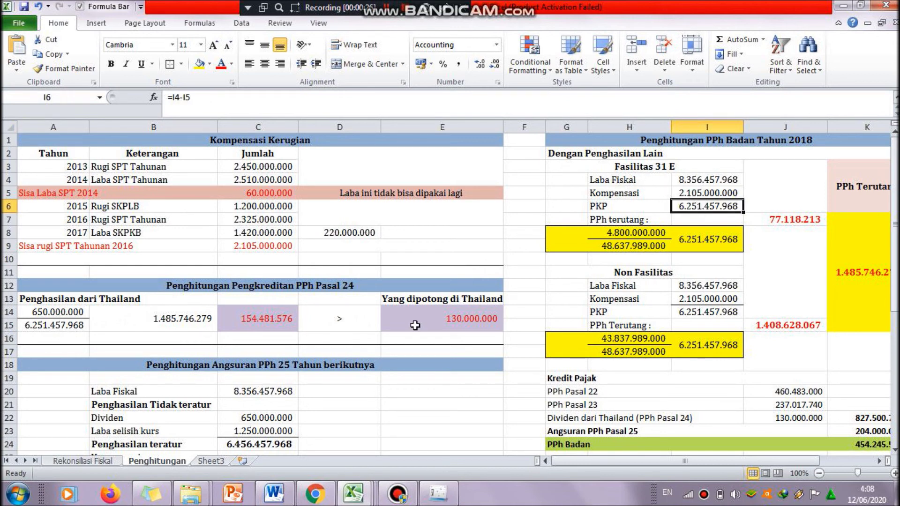
pyautogui.click(165, 326)
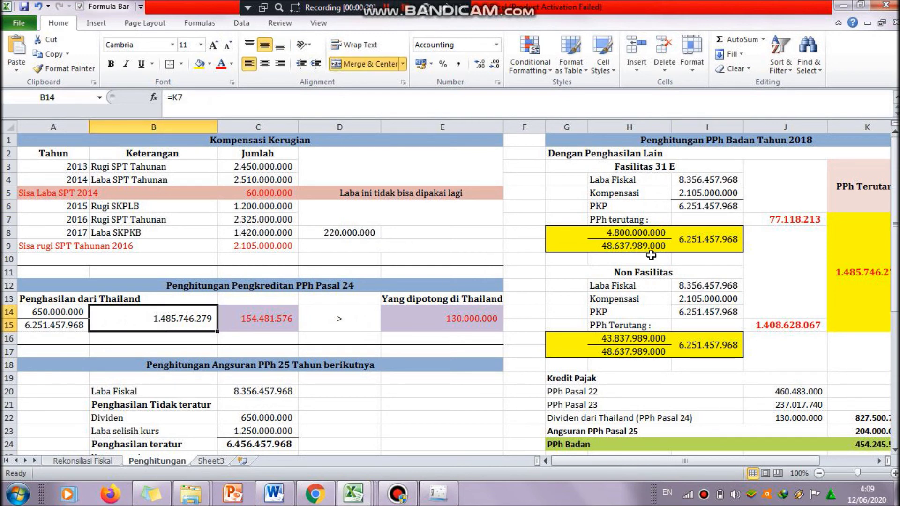
pyautogui.click(854, 311)
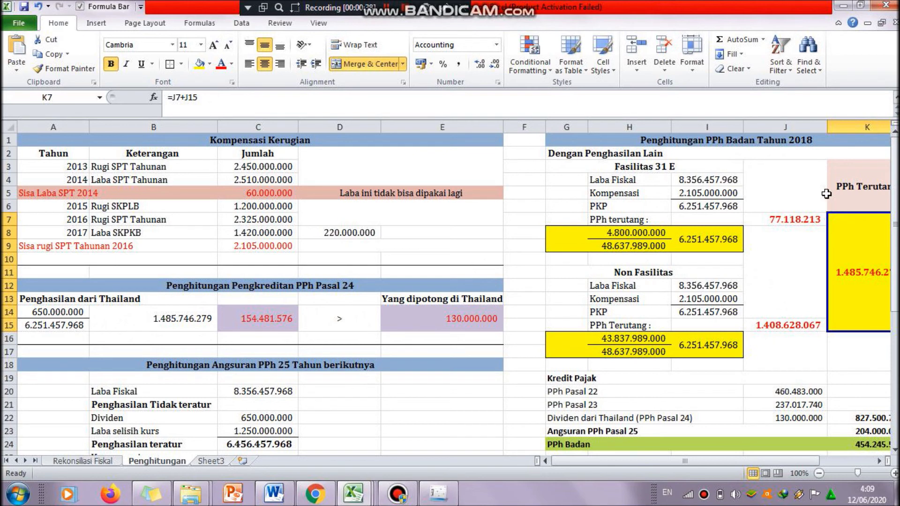
pyautogui.click(257, 329)
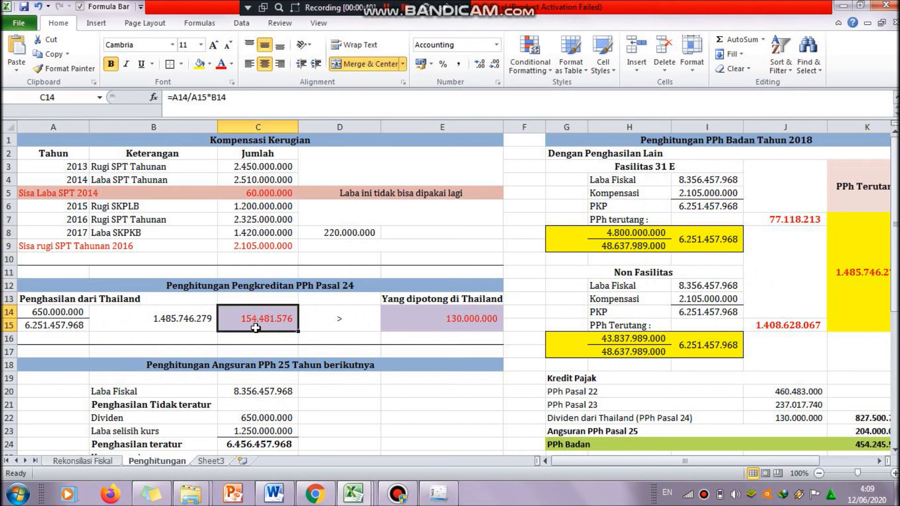
pyautogui.press('F2')
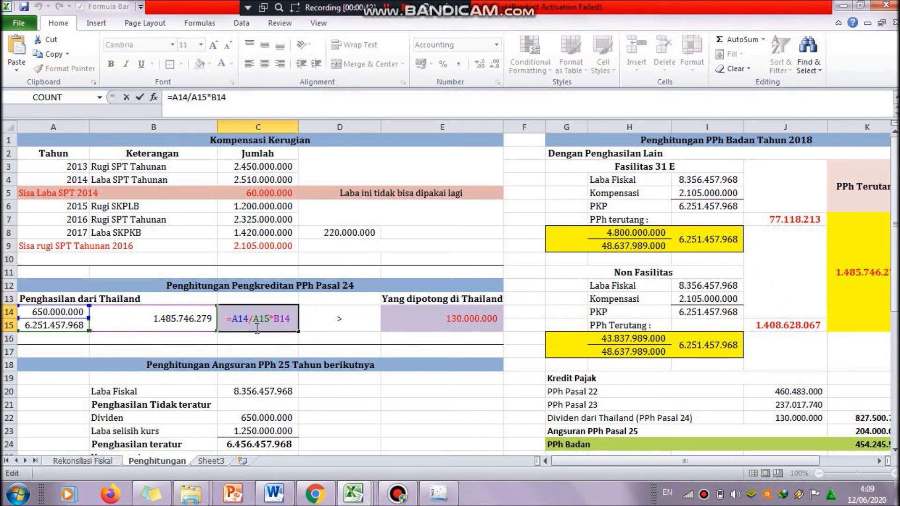
pyautogui.press('Return')
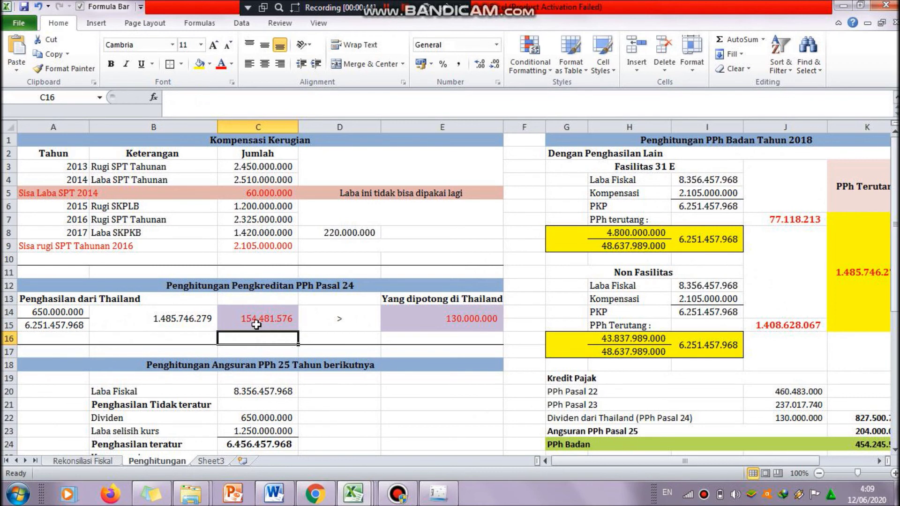
pyautogui.click(265, 324)
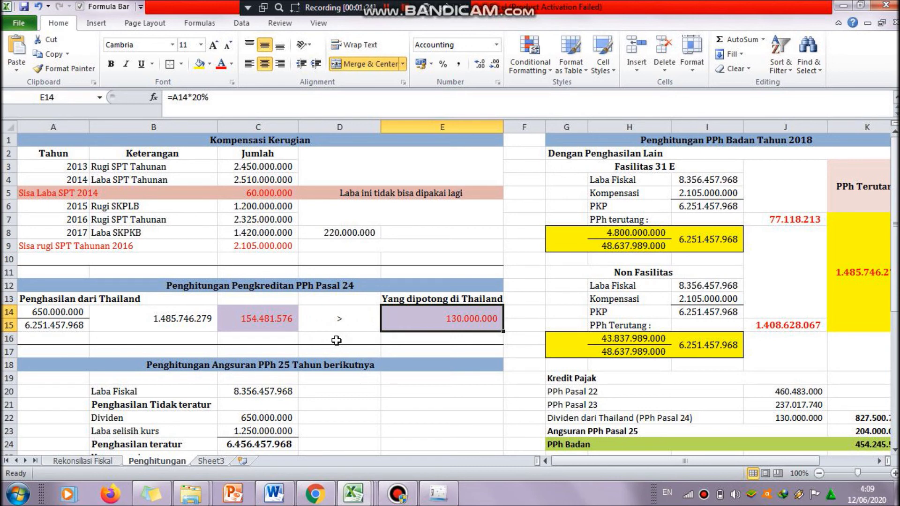
pyautogui.click(270, 327)
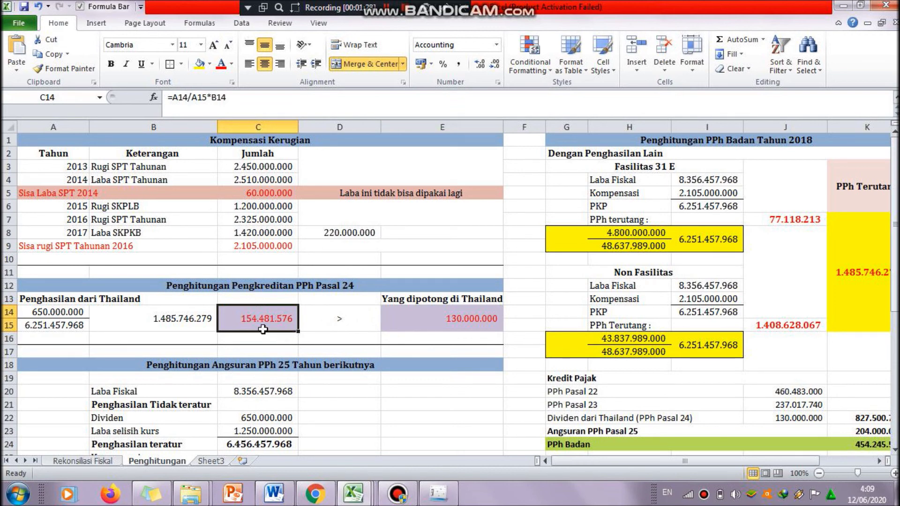
pyautogui.click(472, 331)
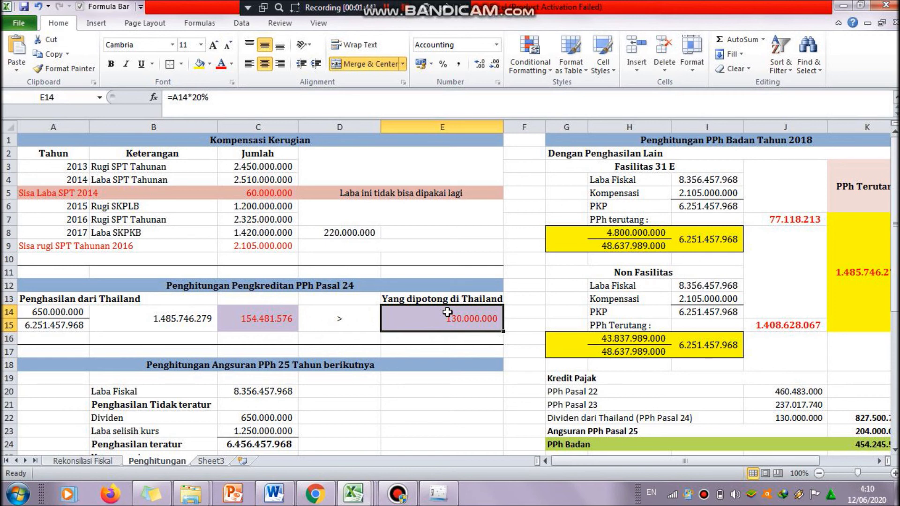
pyautogui.click(438, 502)
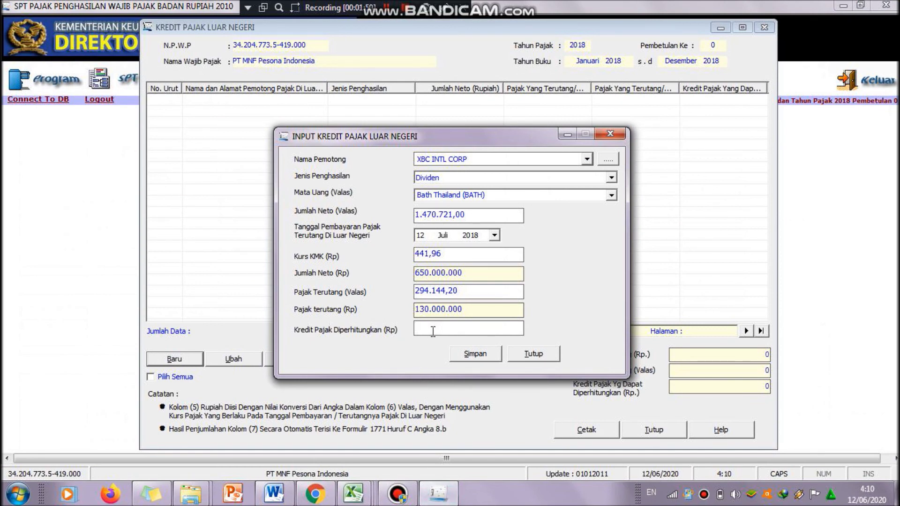
# Enter Kredit Pajak Diperhitungkan of 130.000.000 and dismiss the credit-must-be-smaller warning
pyautogui.write('130000000')
pyautogui.press('Tab')
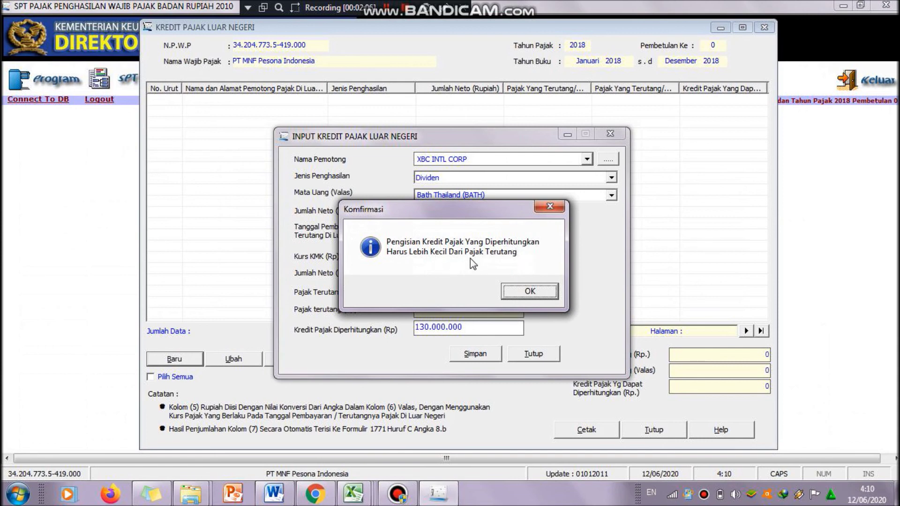
pyautogui.click(511, 291)
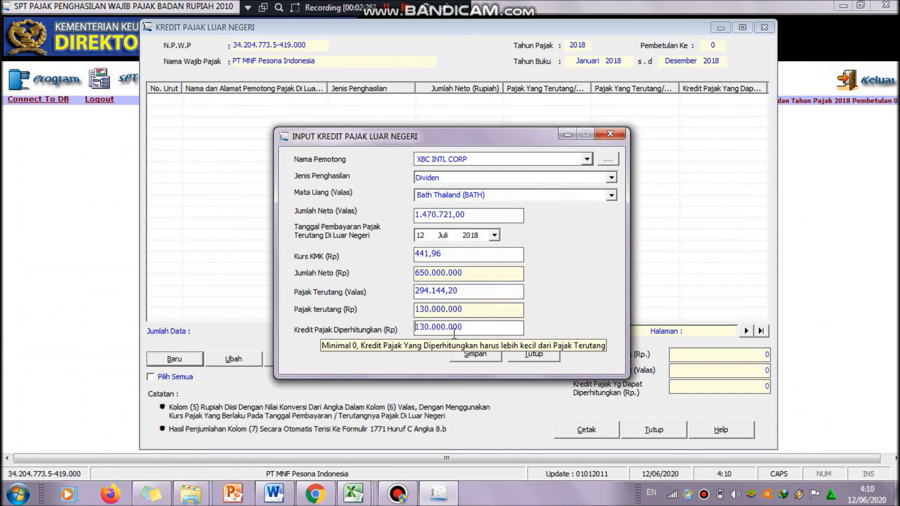
# Clear the credited amount and change Pajak Terutang (Valas) to 294.144,21
pyautogui.click(467, 295)
pyautogui.click(510, 299)
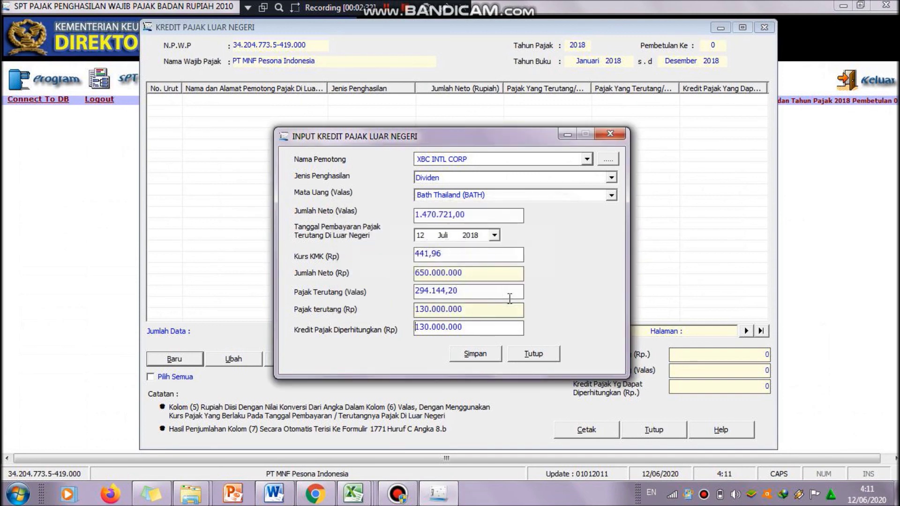
pyautogui.moveTo(469, 327); pyautogui.dragTo(404, 326)
pyautogui.write('0')
pyautogui.click(475, 288)
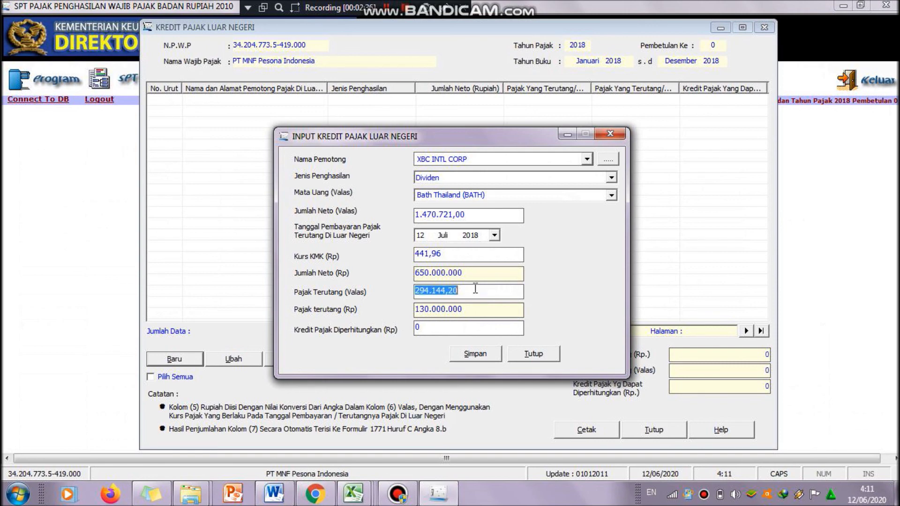
pyautogui.click(476, 289)
pyautogui.press('BackSpace')
pyautogui.write('1')
pyautogui.press('Tab')
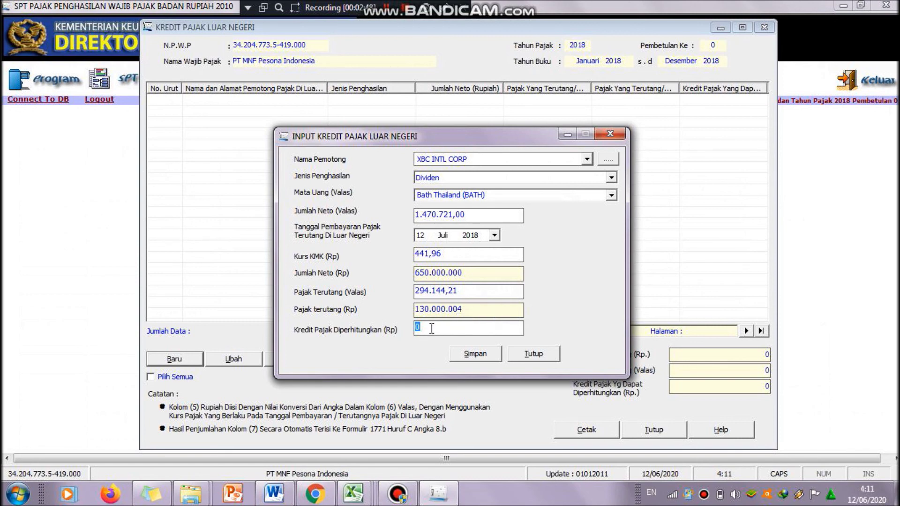
# Re-enter the 130.000.000 credit, save the entry, and decline recording a new one
pyautogui.write('130.000.')
pyautogui.write('000')
pyautogui.press('Tab')
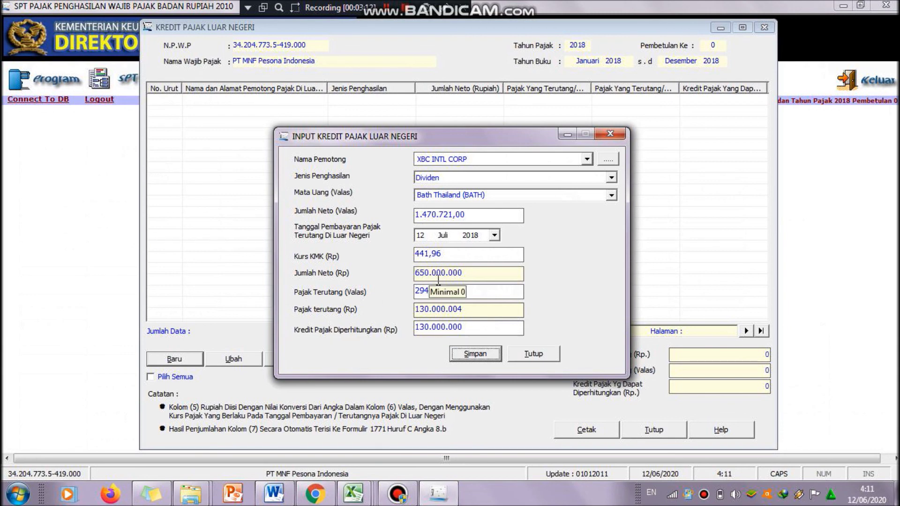
pyautogui.click(469, 360)
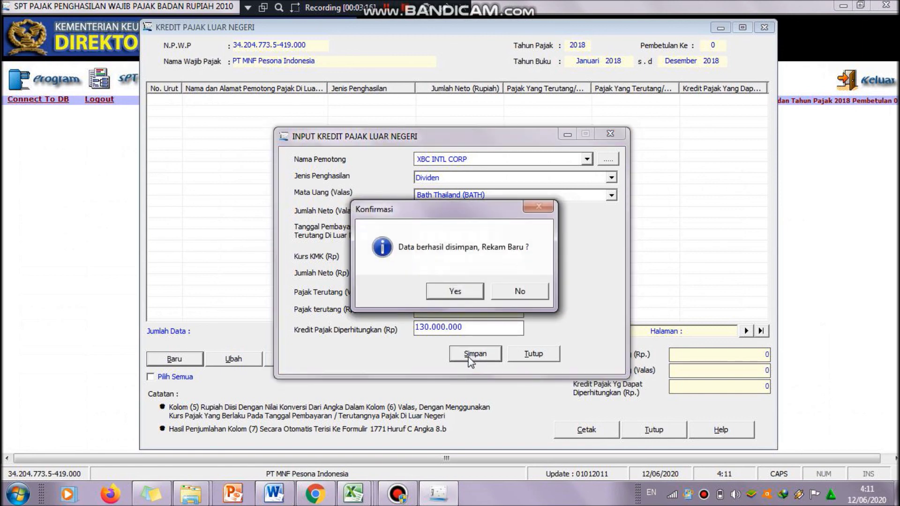
pyautogui.click(511, 295)
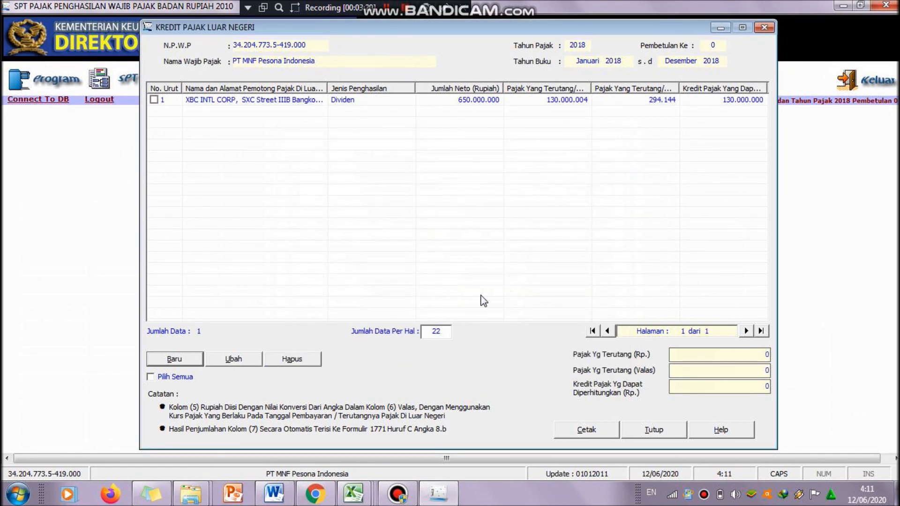
# Close the Kredit Pajak Luar Negeri list and open Formulir 1771-I from SPT PPh > Lampiran
pyautogui.click(155, 100)
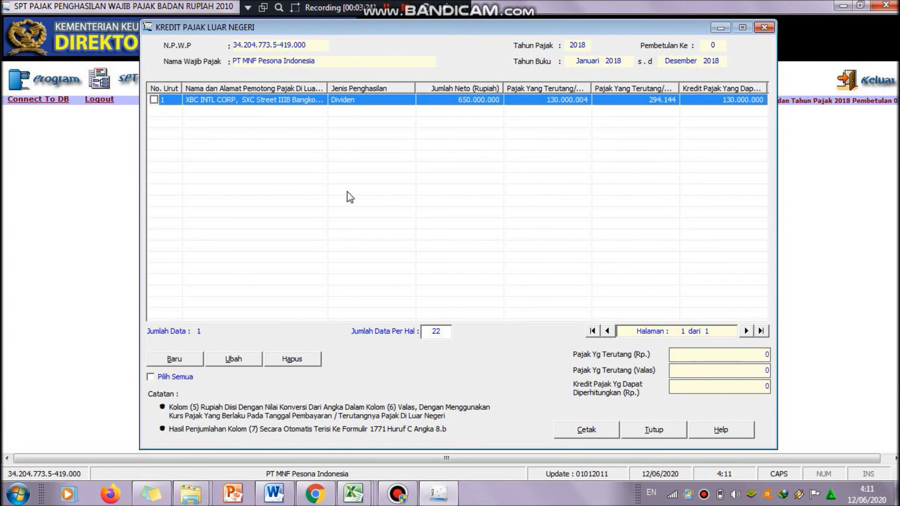
pyautogui.click(764, 27)
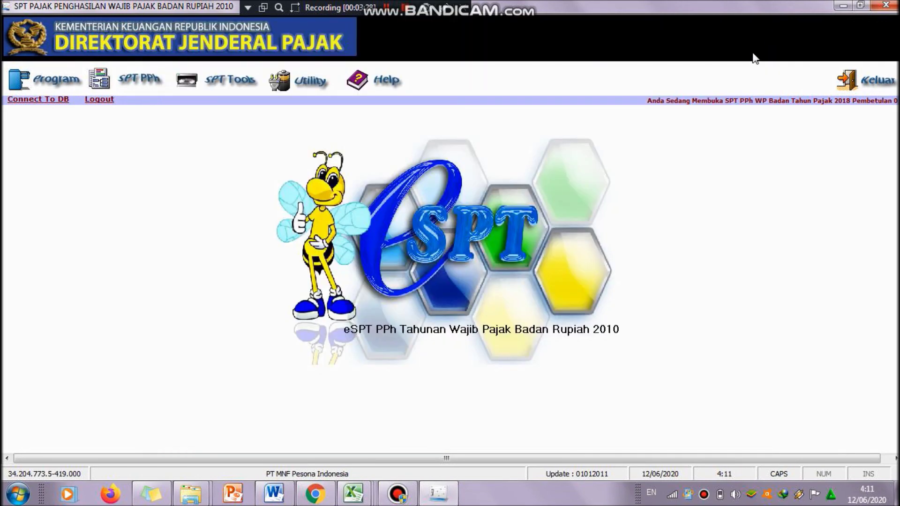
pyautogui.click(152, 85)
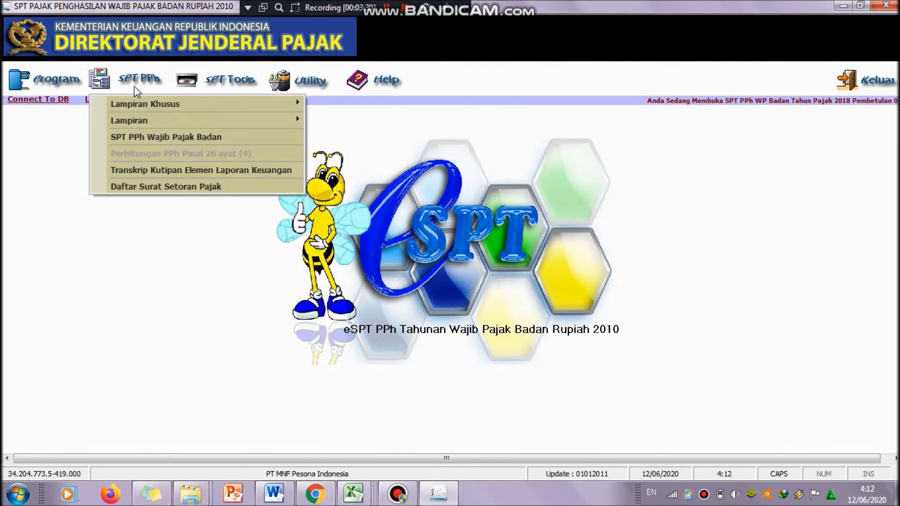
pyautogui.moveTo(109, 120)
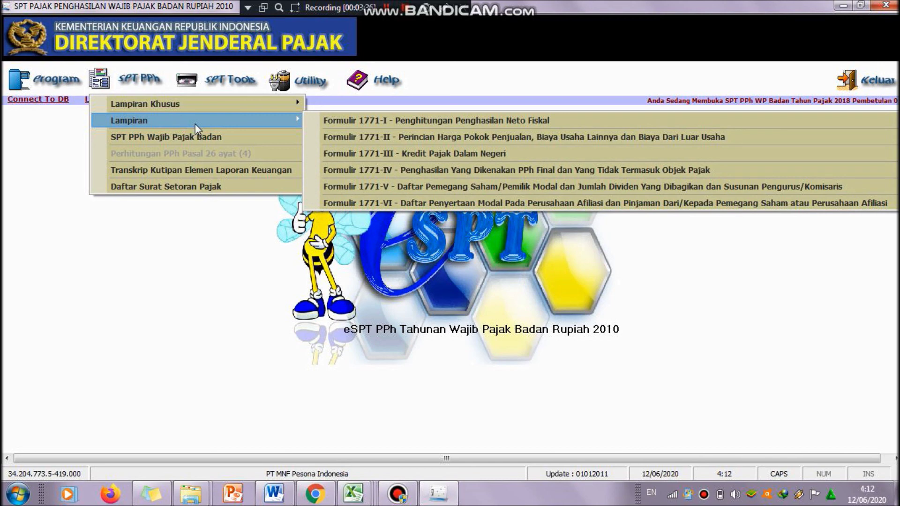
pyautogui.click(335, 121)
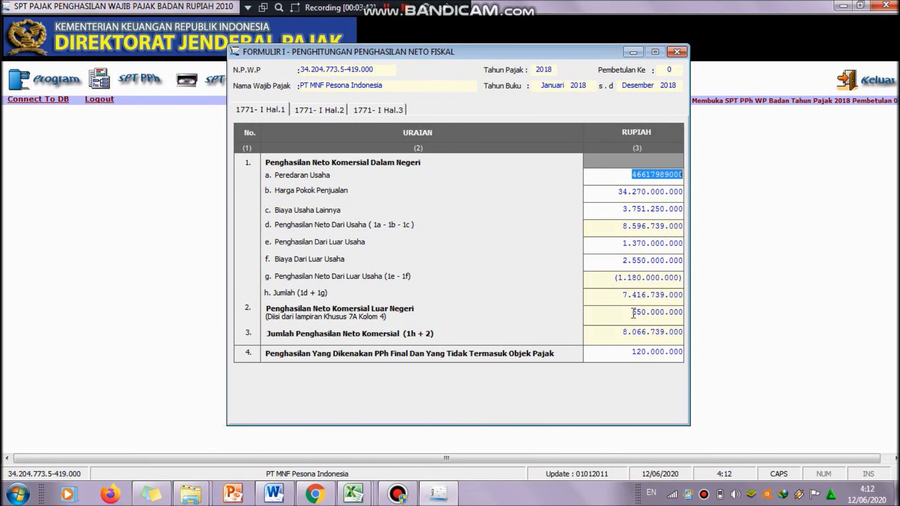
# Check row 2's foreign income of 650.000.000 on page 1, then look through pages 2 and 3
pyautogui.moveTo(634, 313); pyautogui.dragTo(693, 324)
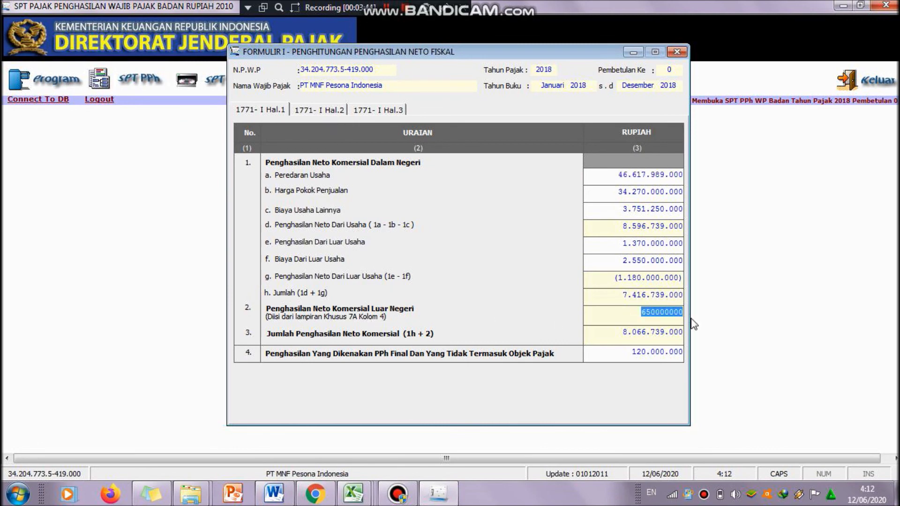
pyautogui.click(617, 312)
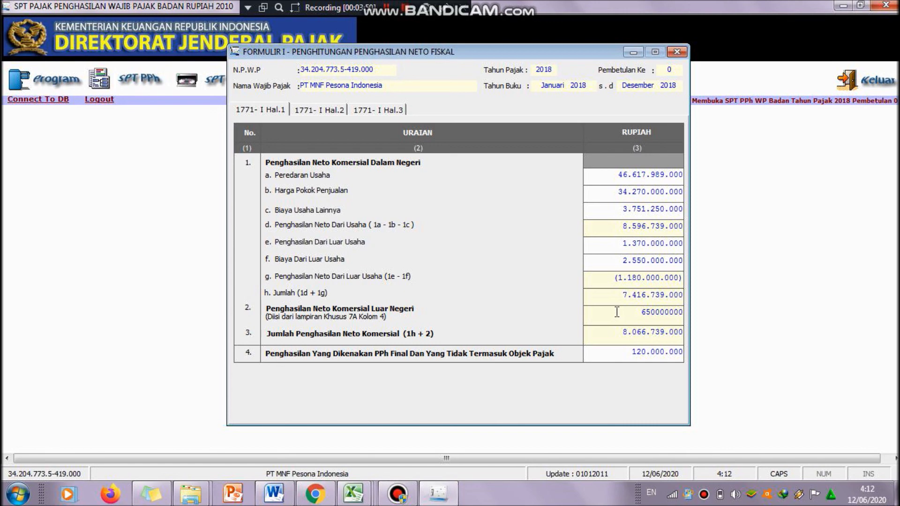
pyautogui.click(381, 111)
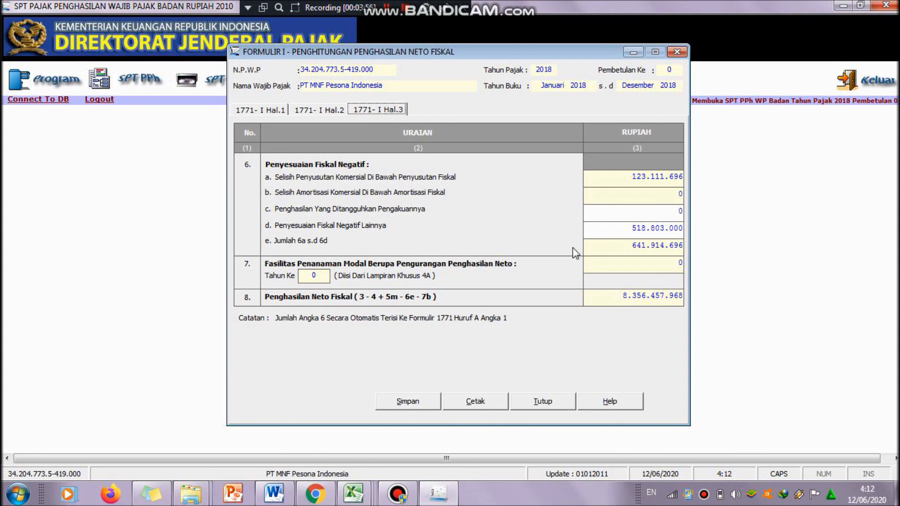
pyautogui.click(317, 112)
pyautogui.click(283, 112)
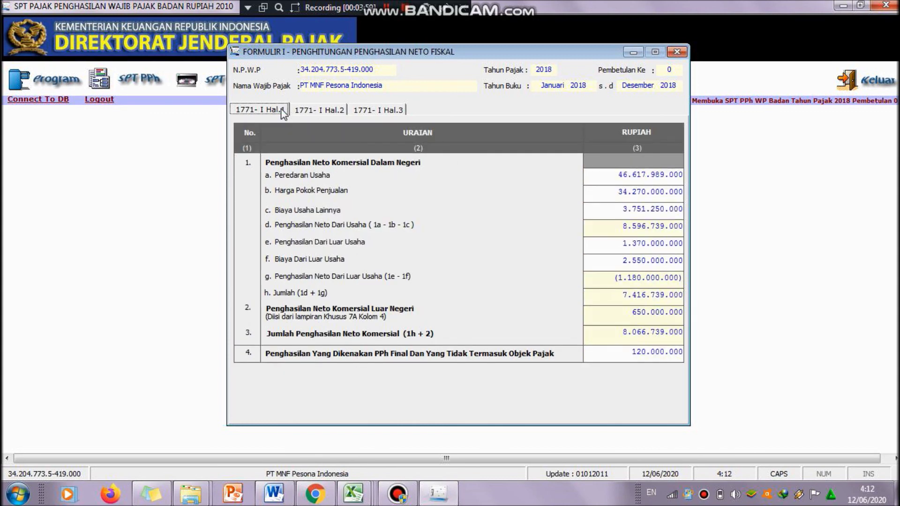
# Inspect row 8 fiscal net income of 8.356.457.968 on page 3
pyautogui.click(373, 111)
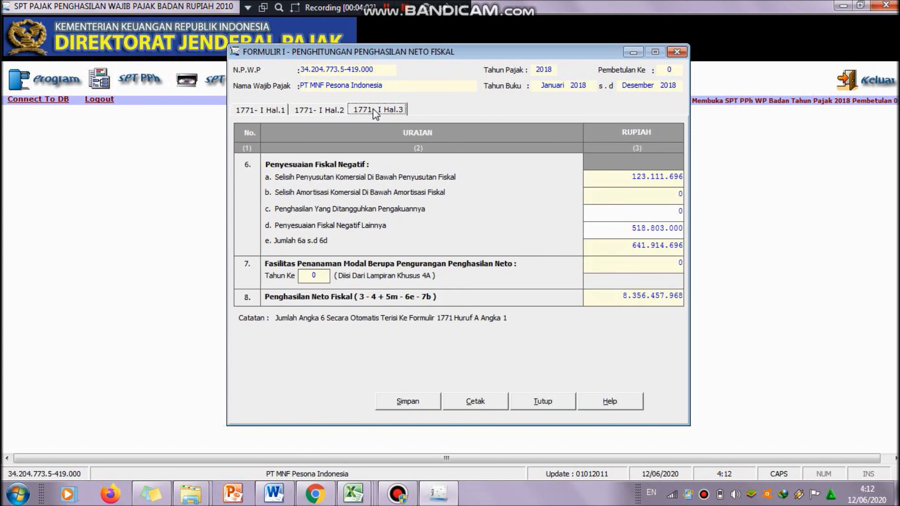
pyautogui.click(620, 293)
pyautogui.click(657, 264)
pyautogui.click(352, 494)
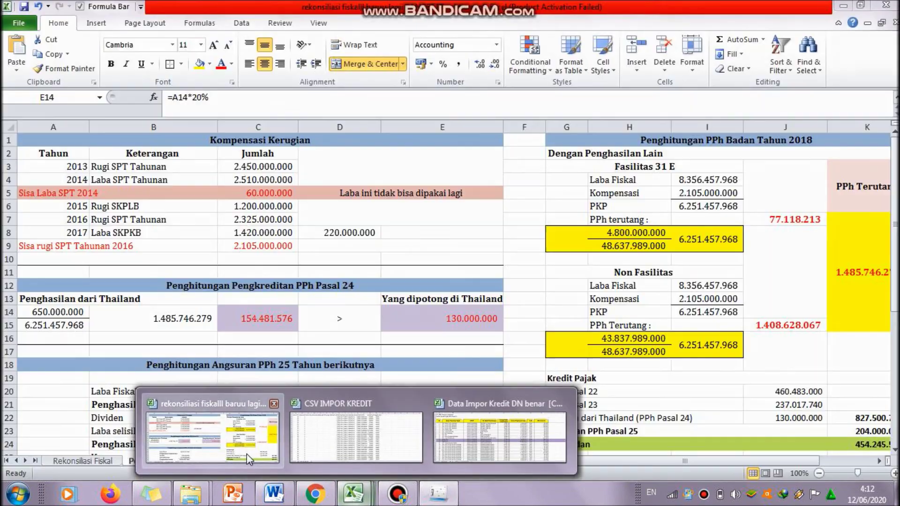
# Compare the form's fiscal net income with Laba Netto in G49 of the Rekonsiliasi Fiskal sheet
pyautogui.click(247, 453)
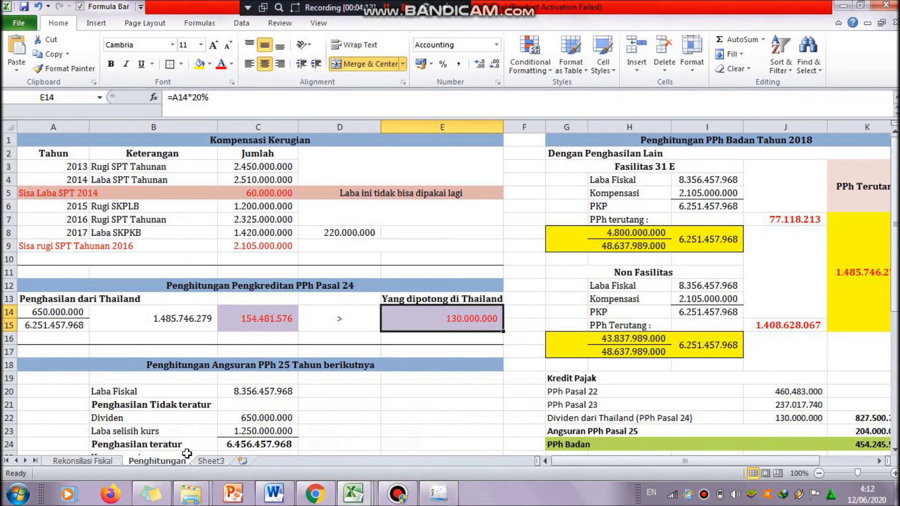
pyautogui.click(110, 460)
pyautogui.moveTo(895, 324); pyautogui.dragTo(895, 294)
pyautogui.click(573, 296)
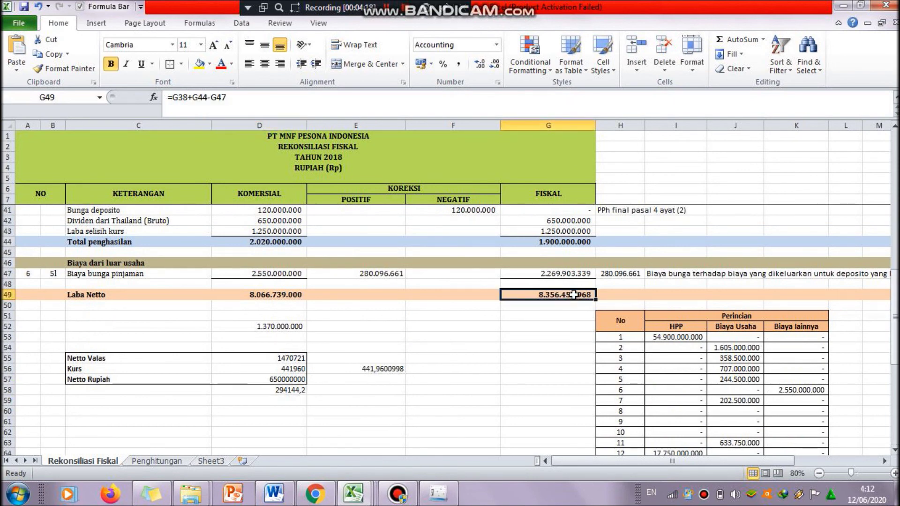
pyautogui.click(438, 493)
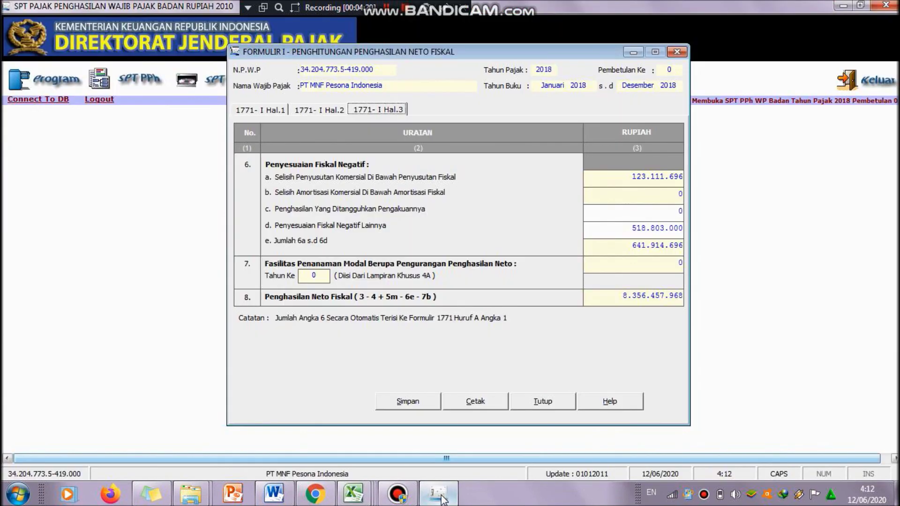
pyautogui.click(439, 495)
pyautogui.click(440, 494)
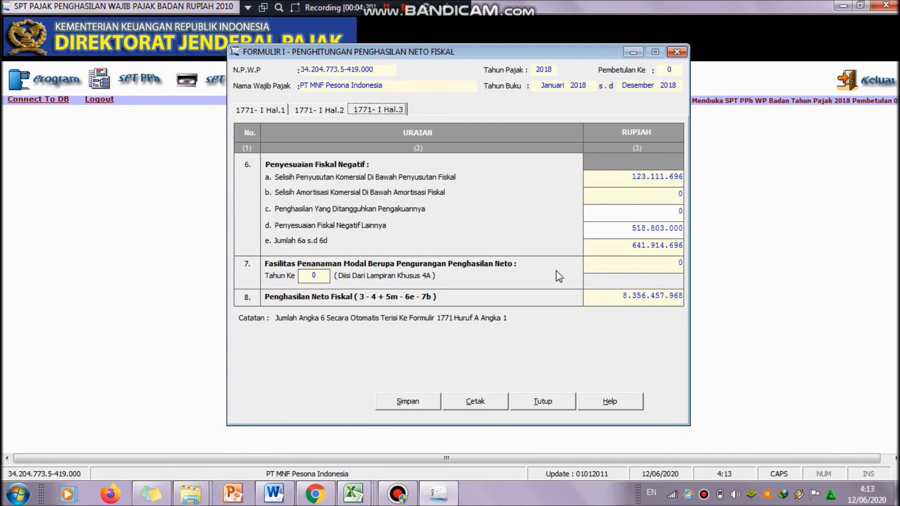
# Save Formulir 1771-I, confirm and acknowledge the save, then close the form
pyautogui.click(406, 401)
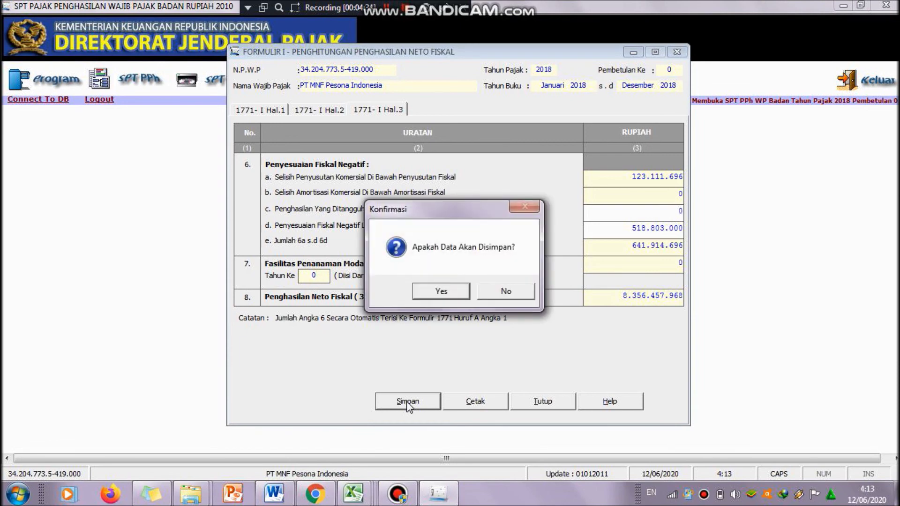
pyautogui.press('Return')
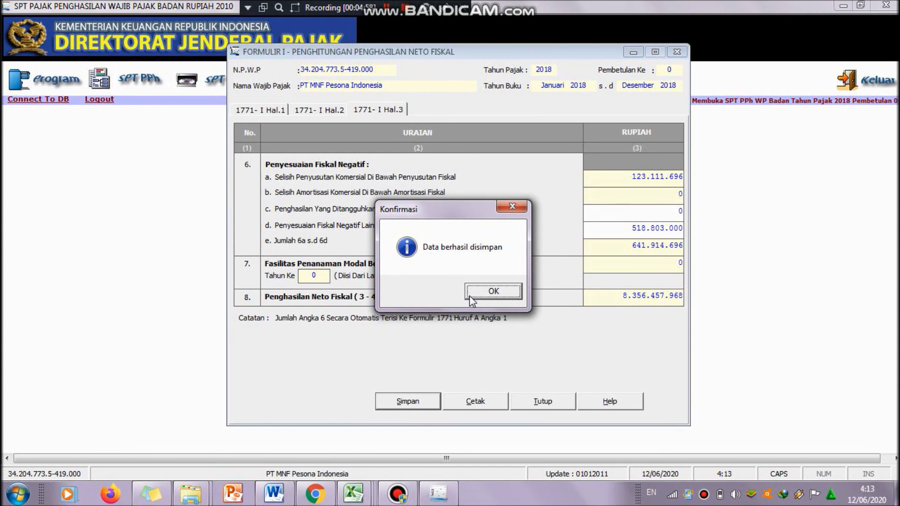
pyautogui.click(482, 293)
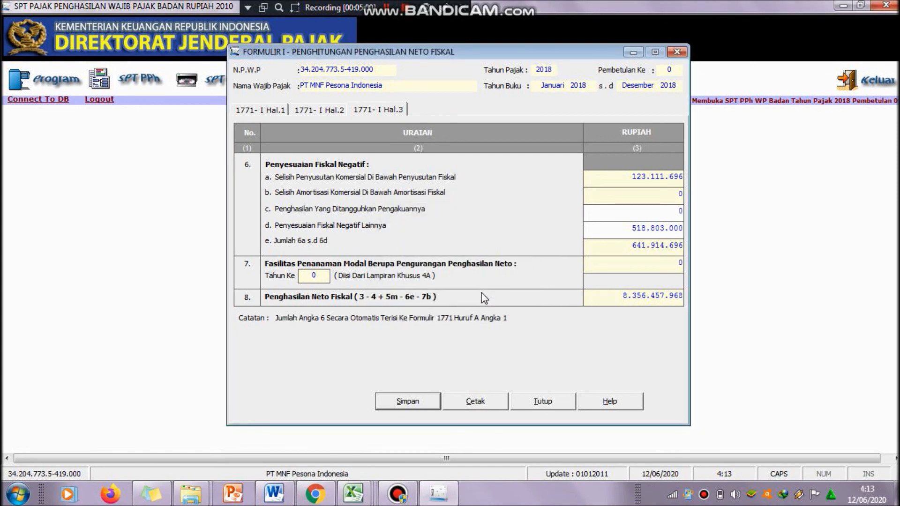
pyautogui.click(527, 401)
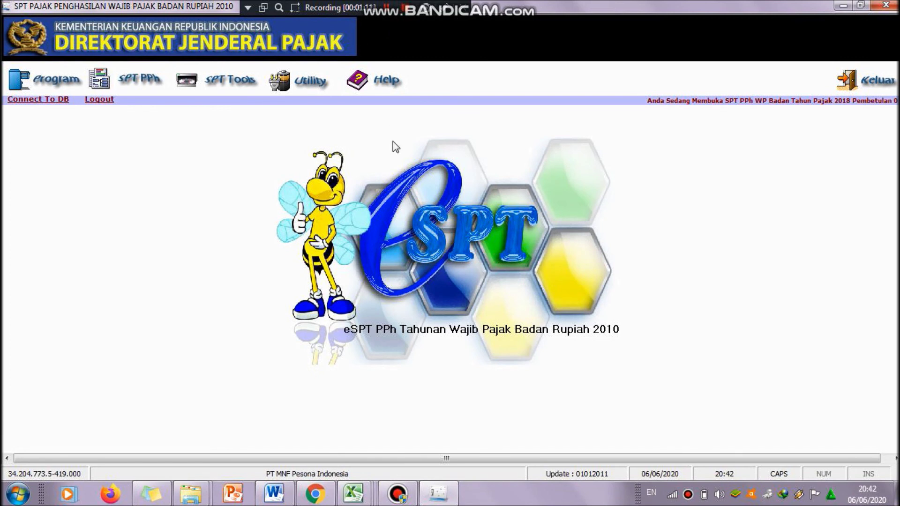